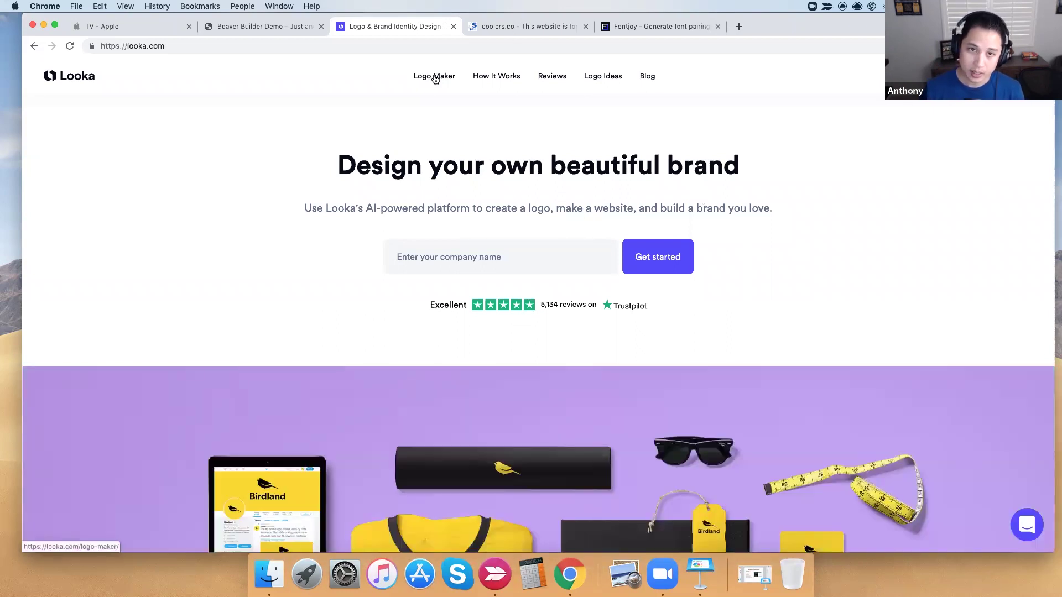
- Open Looka's Logo Maker page and review its sections on generating, customizing and downloading a logo
click(443, 256)
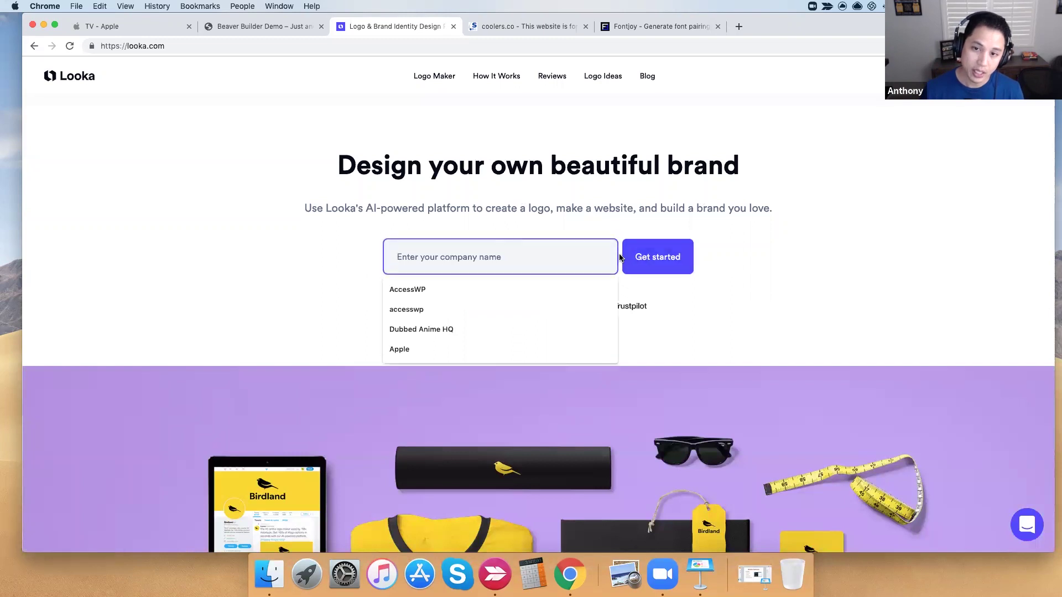
click(431, 78)
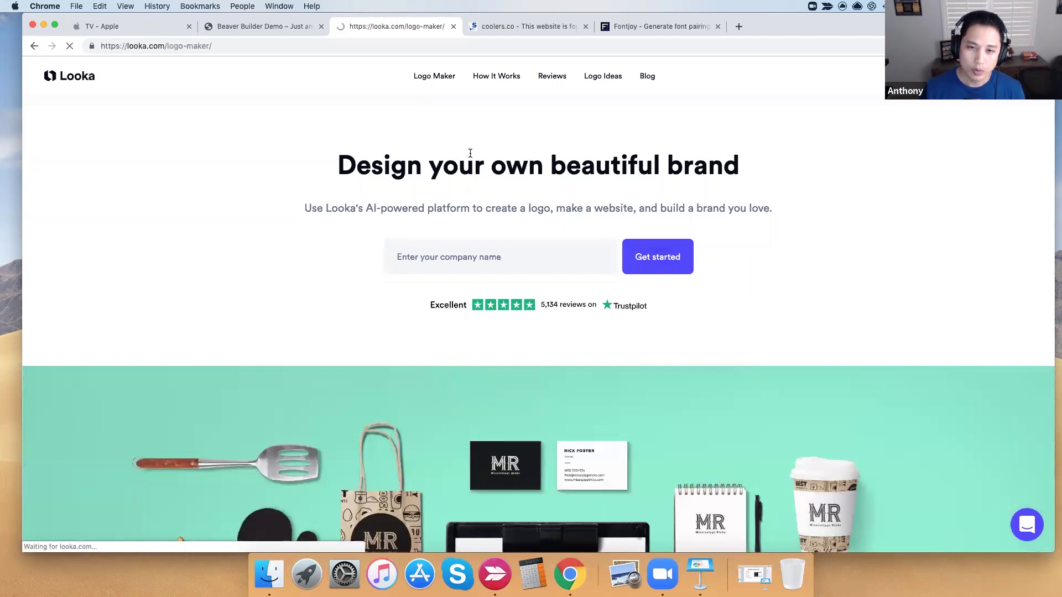
scroll(589, 297, down, 1)
scroll(496, 285, up, 1)
scroll(604, 305, down, 1)
scroll(604, 306, down, 6)
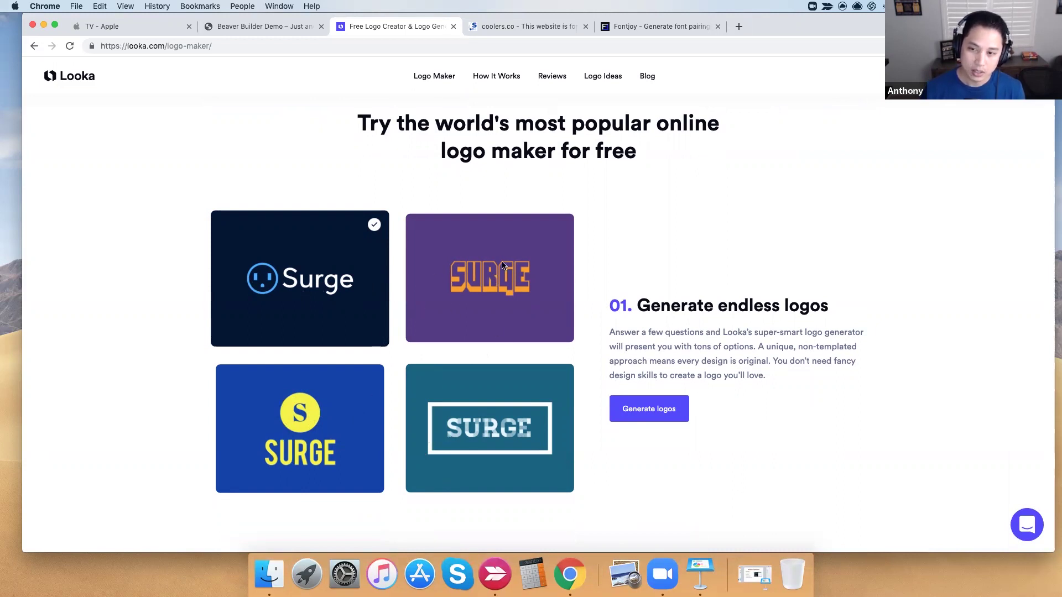
scroll(503, 266, down, 7)
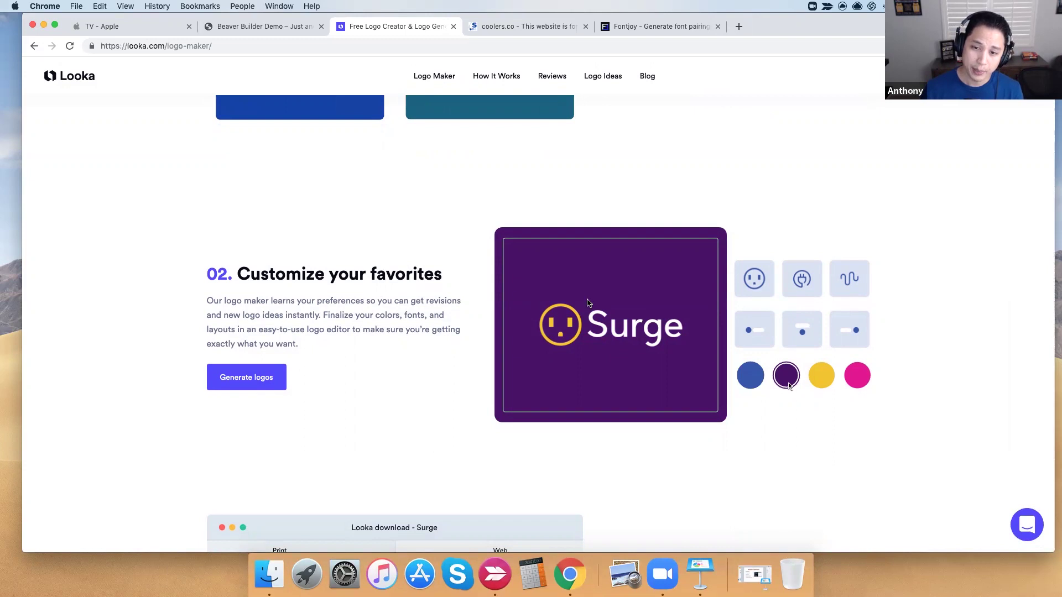
scroll(676, 349, down, 1)
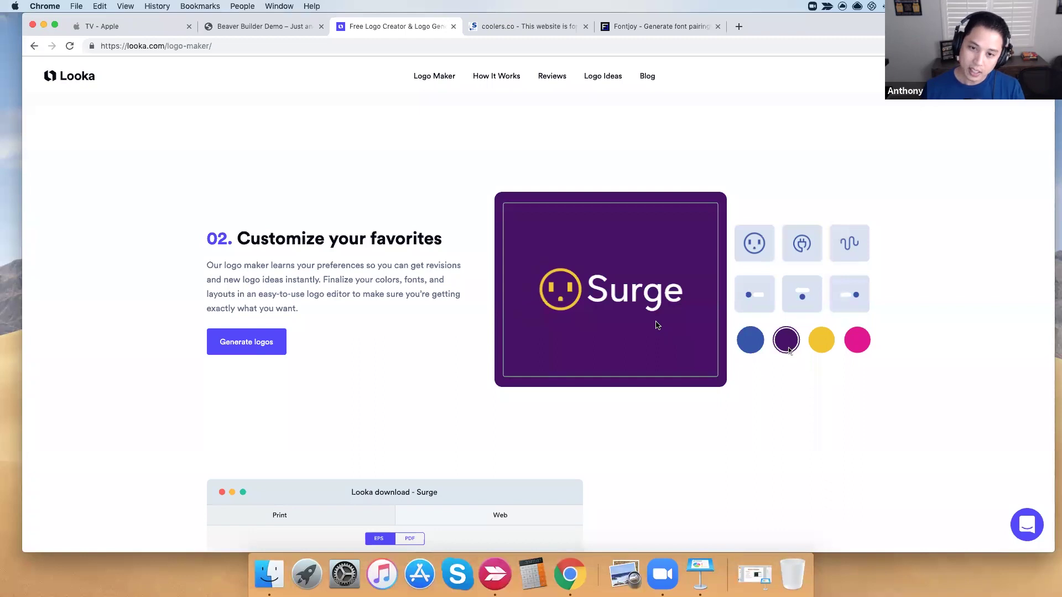
scroll(657, 325, down, 5)
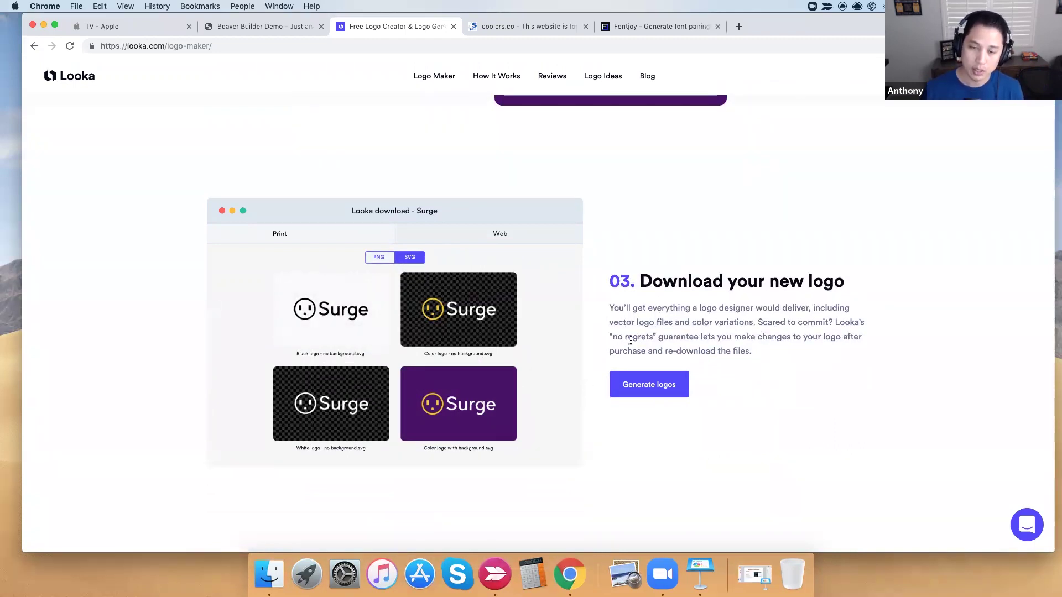
scroll(520, 311, up, 15)
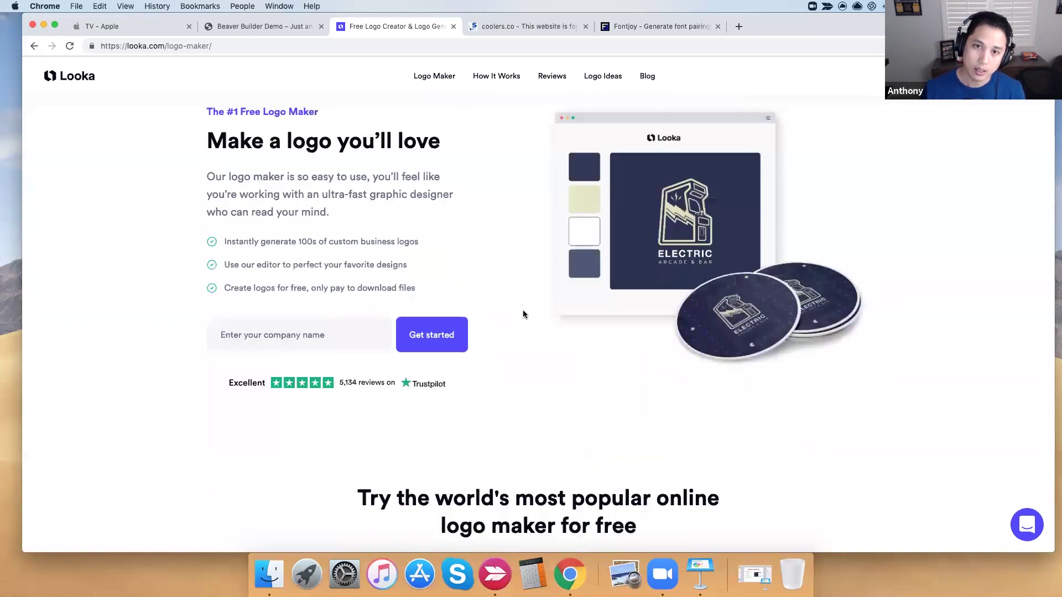
- Search the web for "coolers branding colors" in place of the coolers.co page and open the Coolors site from the results
click(526, 27)
click(272, 48)
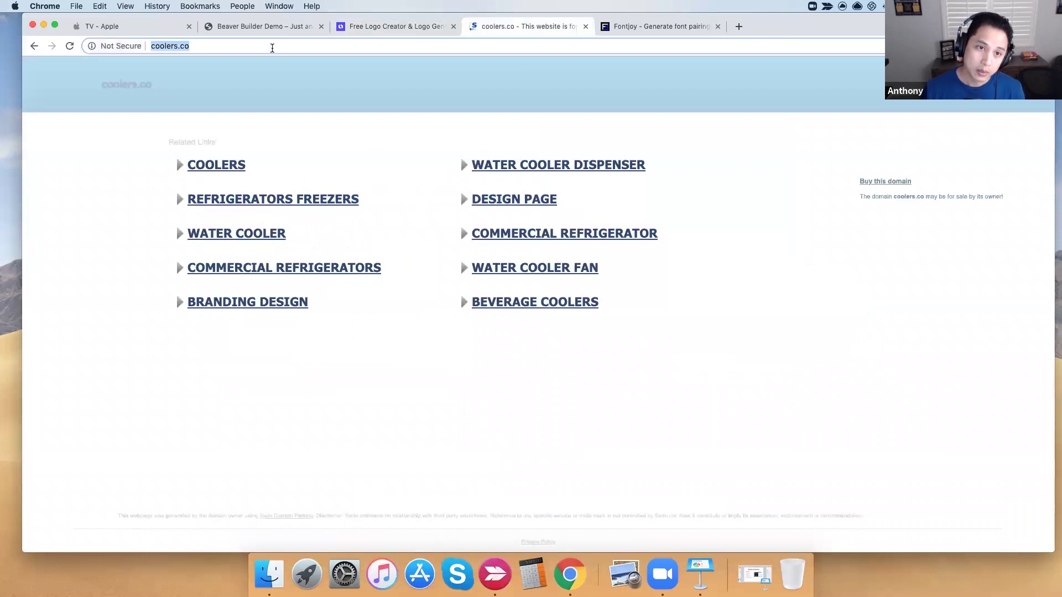
text(coolers b)
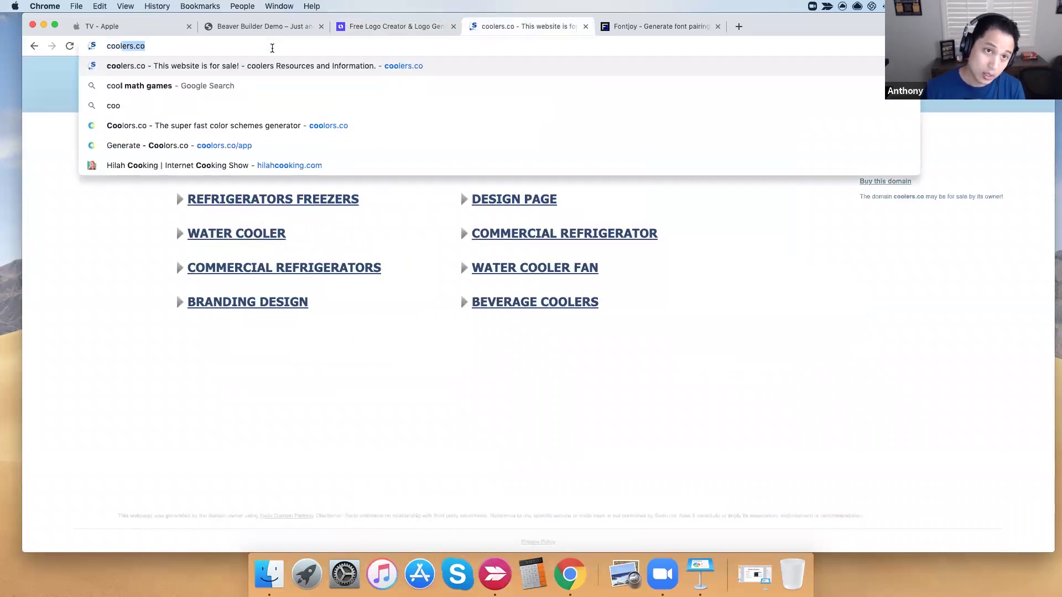
text(randing colors)
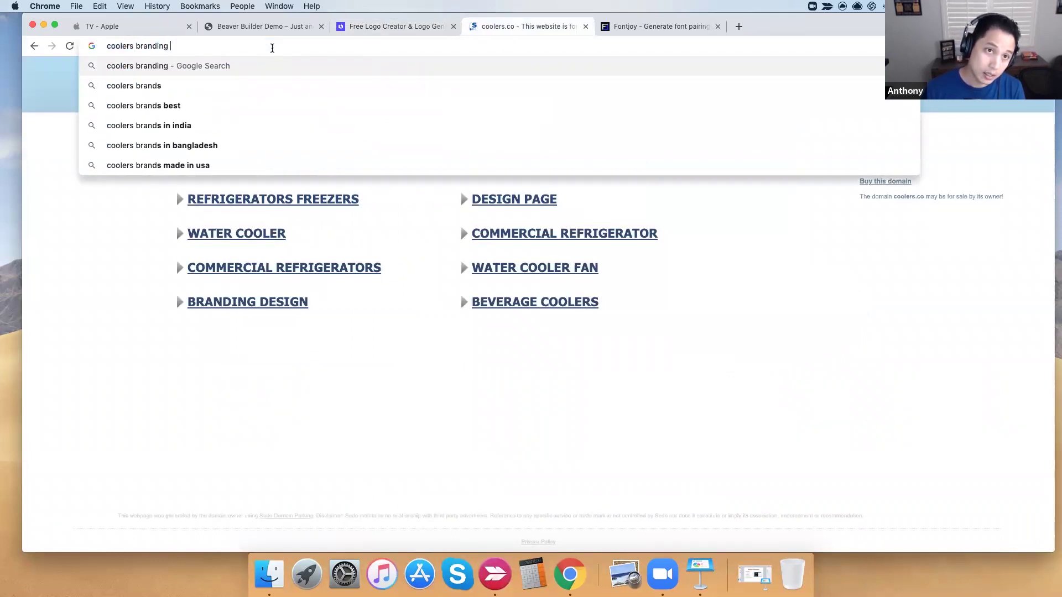
key(Return)
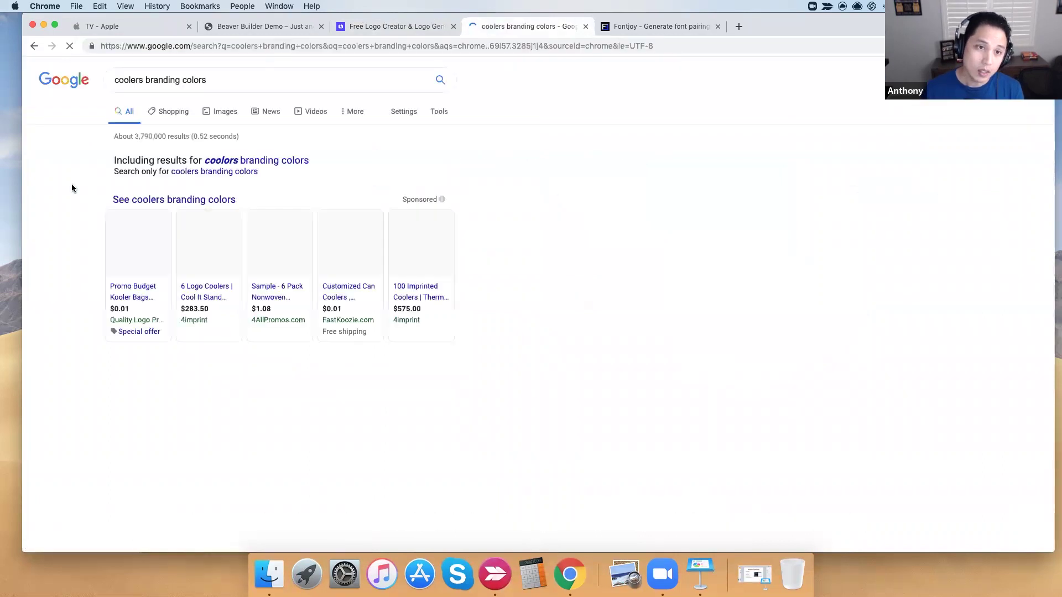
click(212, 364)
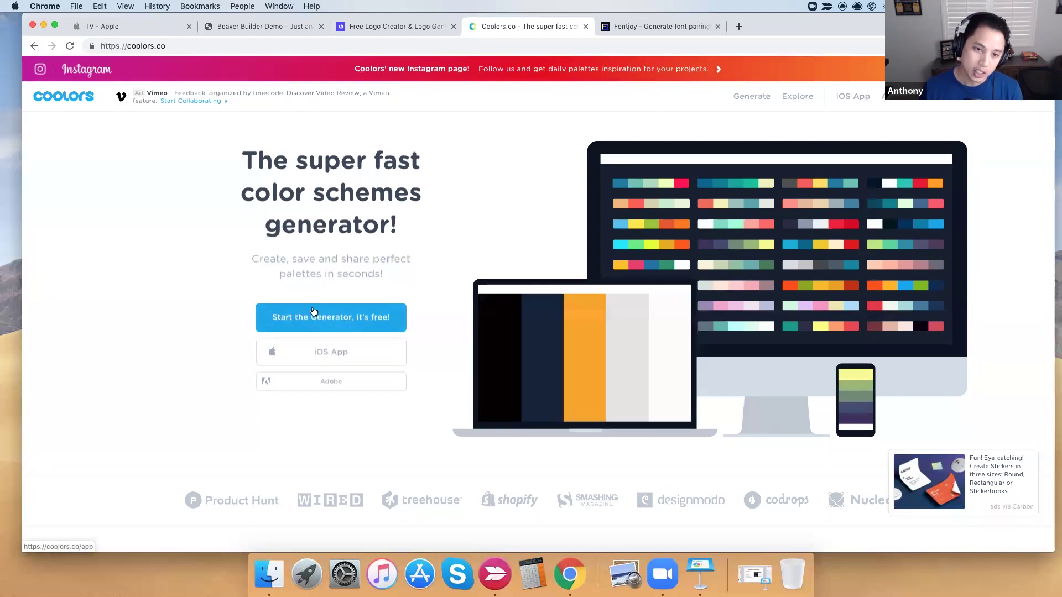
- Start the Coolors generator, produce new color schemes, and lock the #ABD1B5 and #EDF4ED colors in the green and brown palette
click(312, 326)
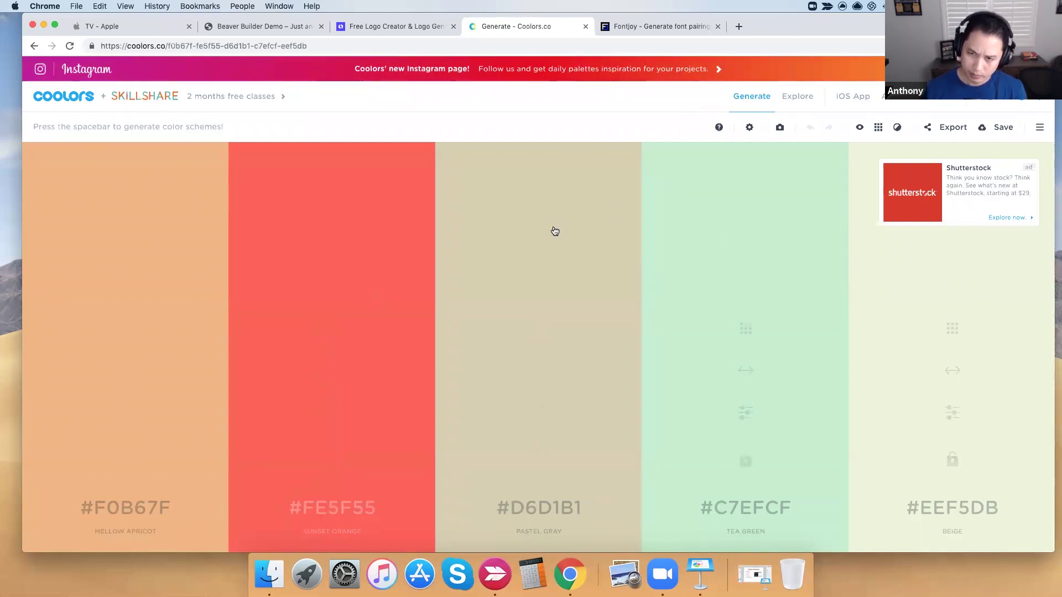
click(752, 102)
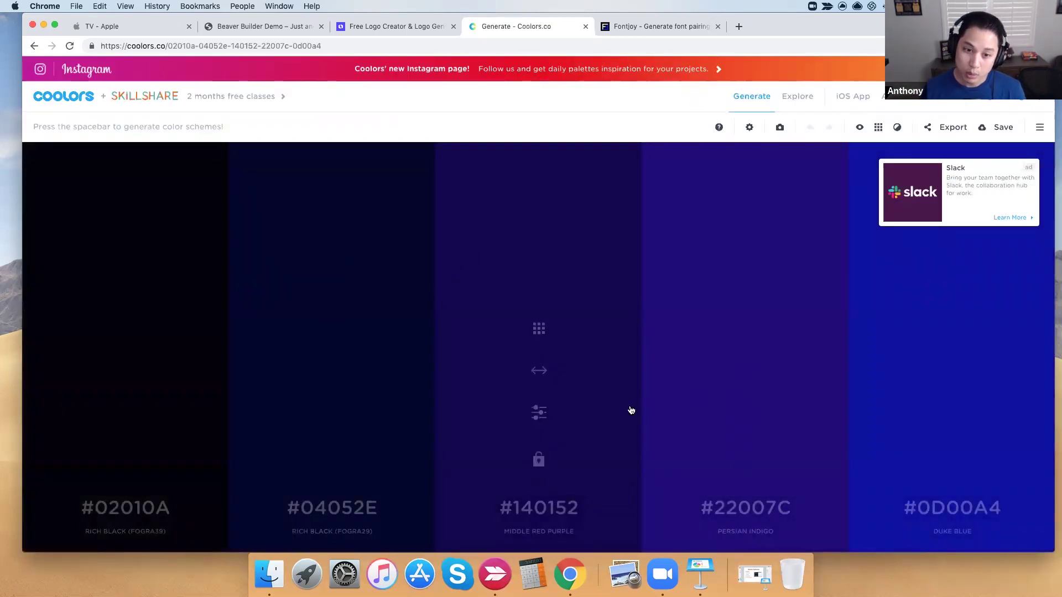
click(748, 98)
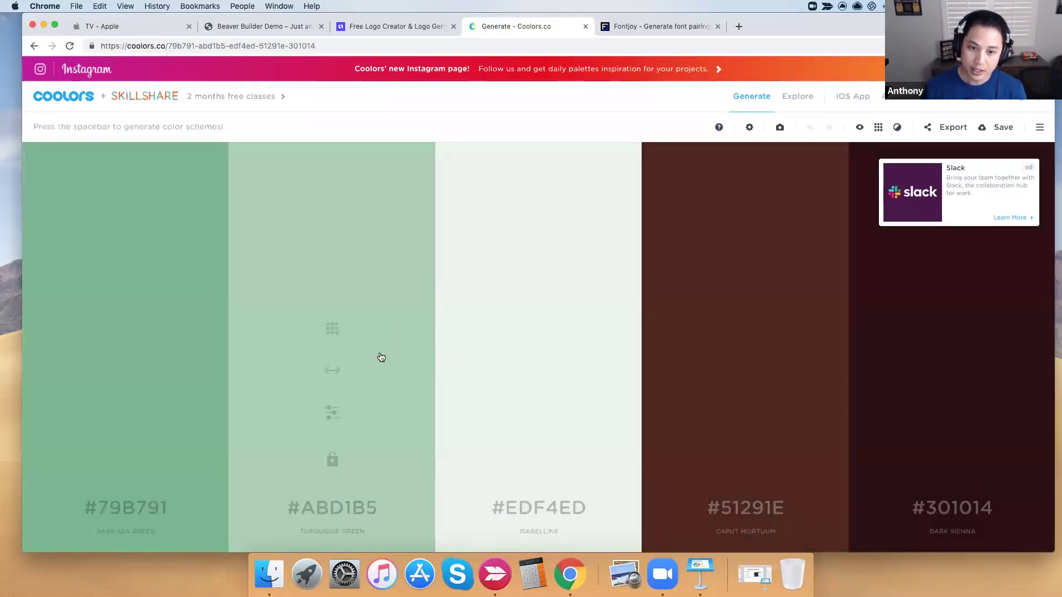
click(332, 462)
click(540, 462)
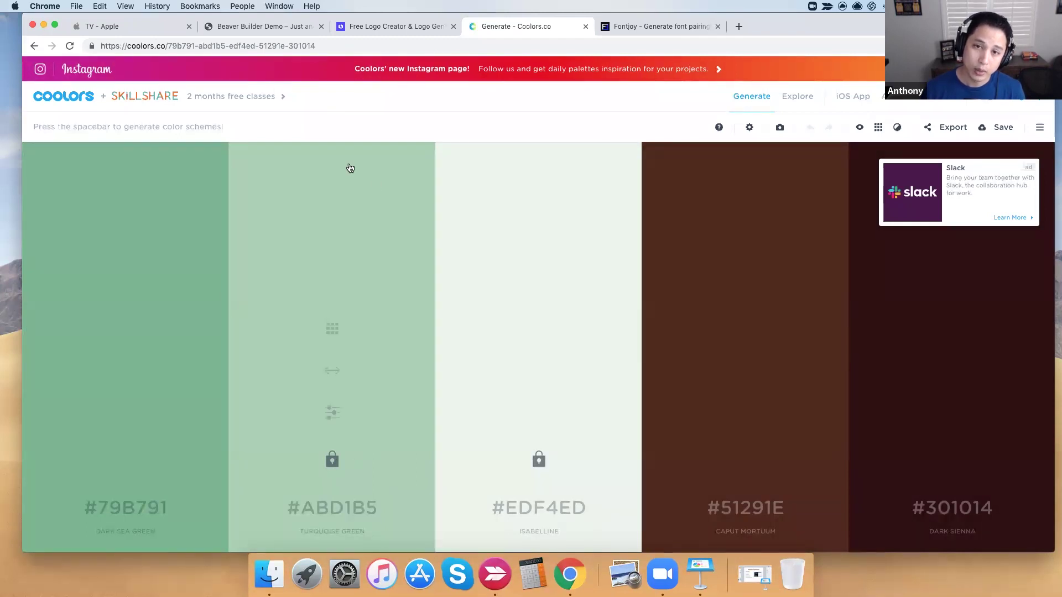
- Switch to Fontjoy and generate two new font pairings
click(642, 29)
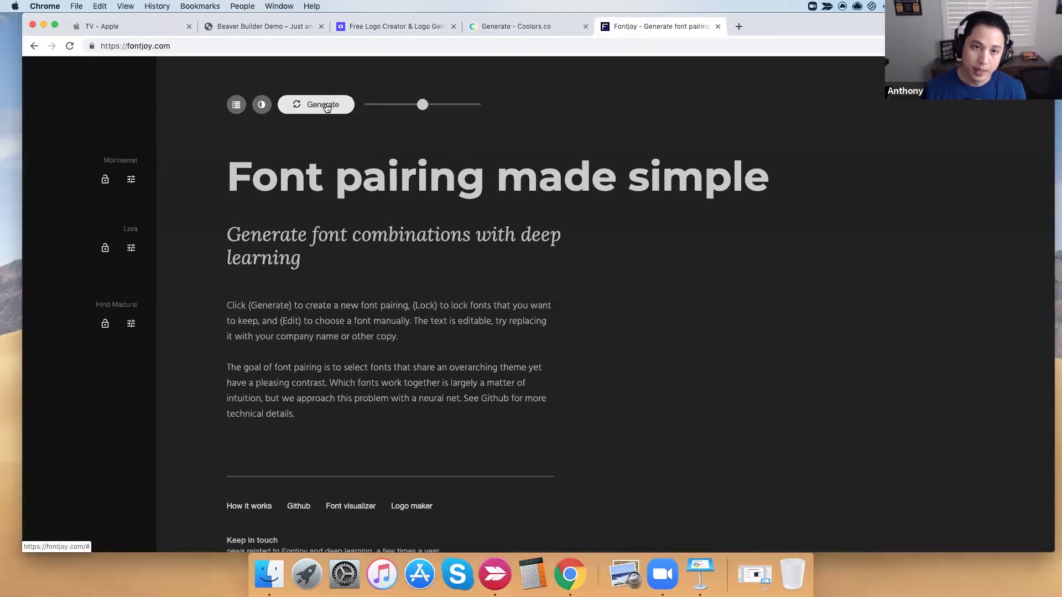
click(338, 104)
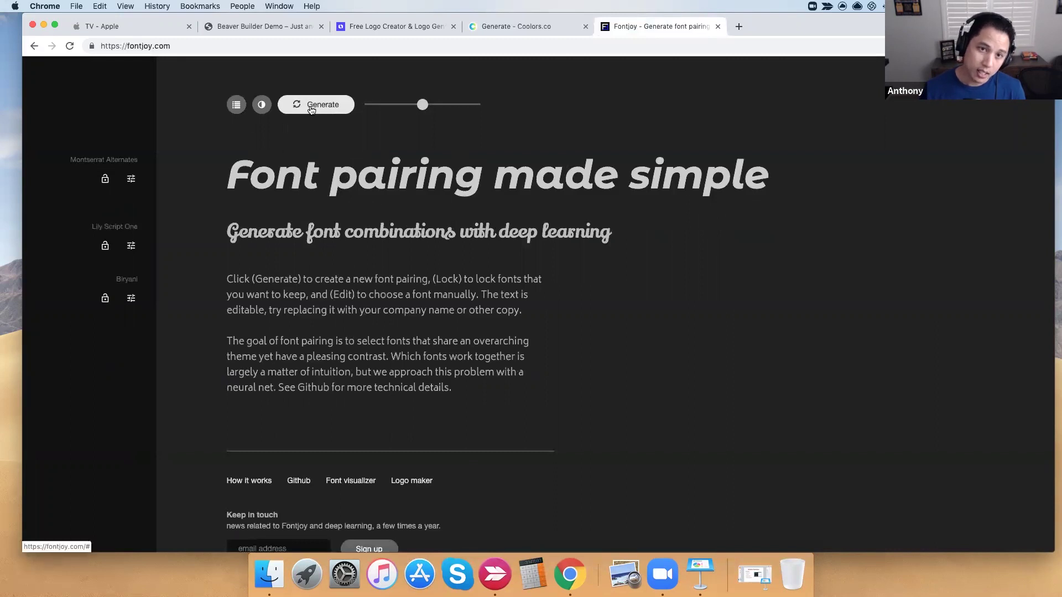
click(311, 109)
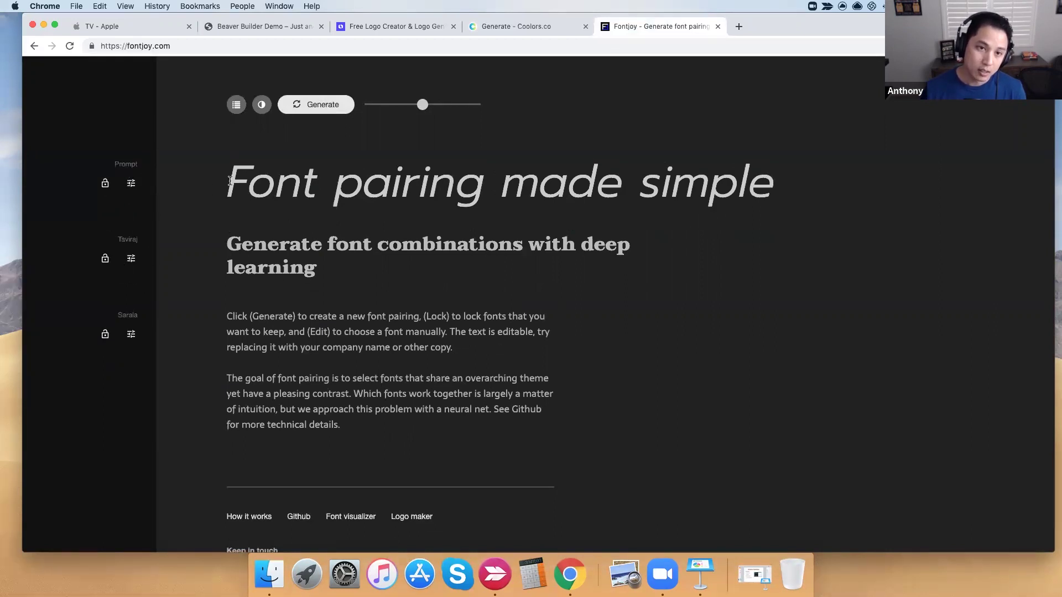
- Highlight the sample heading, subheading and body text one after another to examine the fonts in the pairing
drag(230, 181, 713, 185)
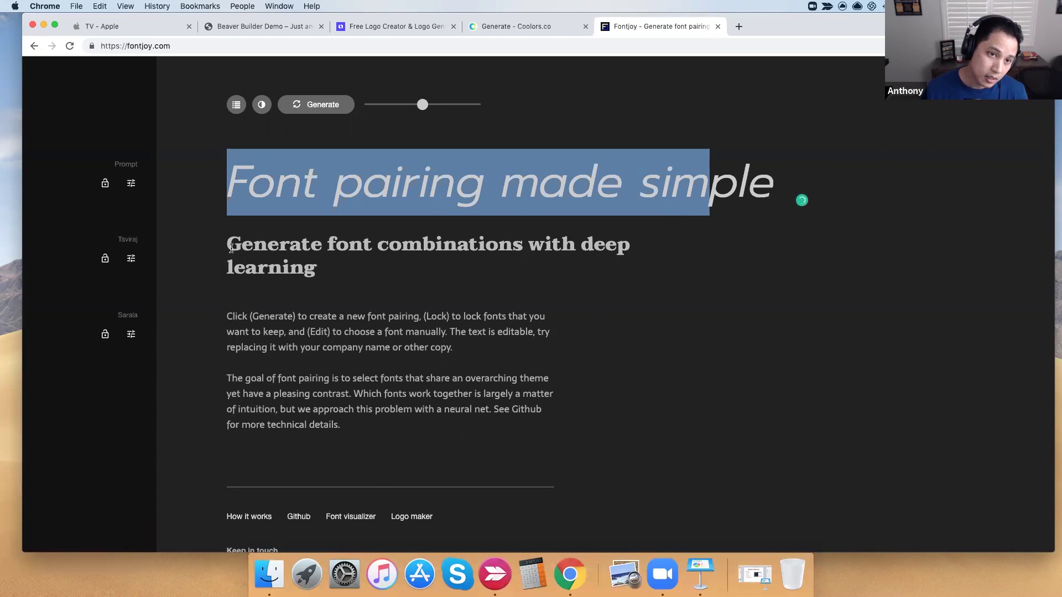
triple_click(357, 256)
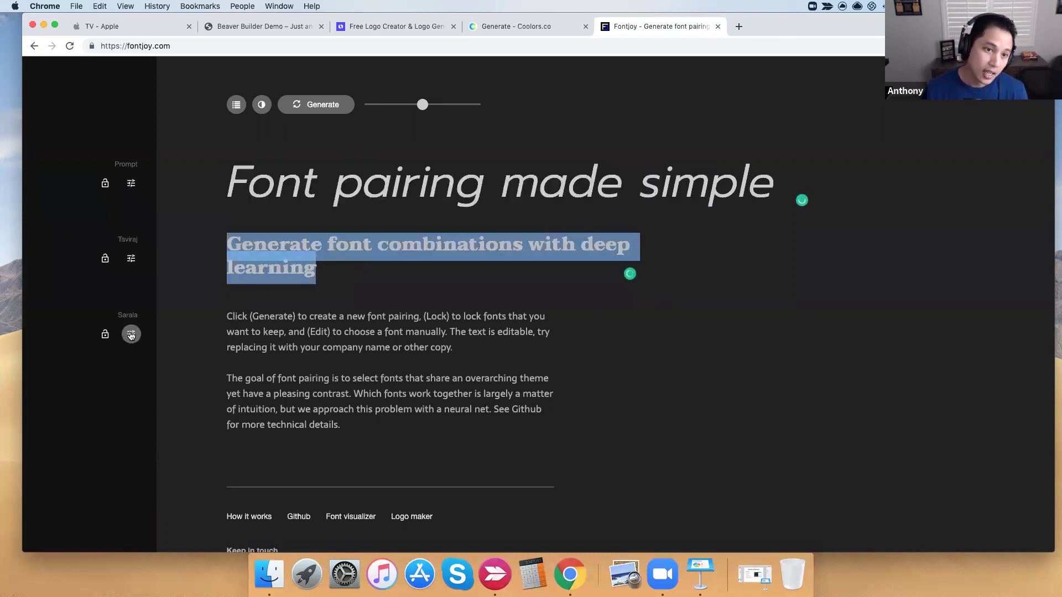
drag(226, 315, 403, 424)
click(394, 434)
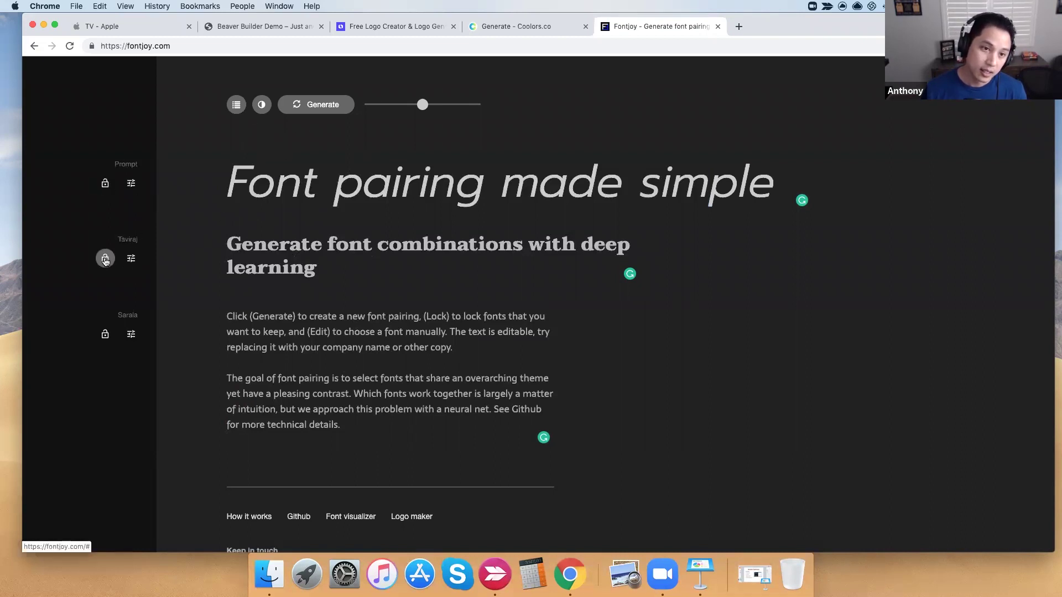
- Lock the Taviraj subheading font and generate new heading and body fonts around it
click(105, 260)
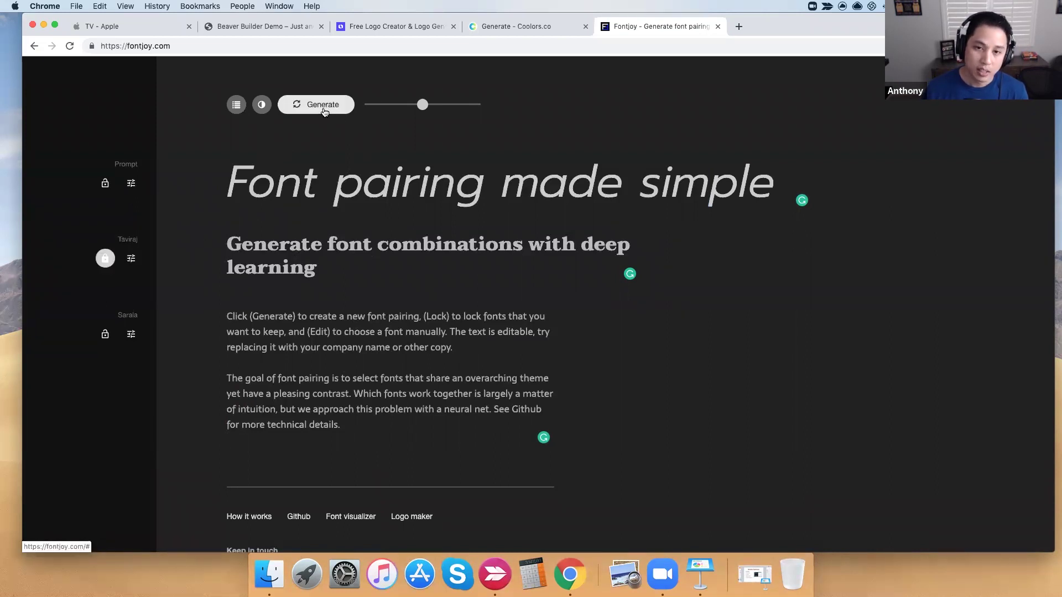
click(324, 110)
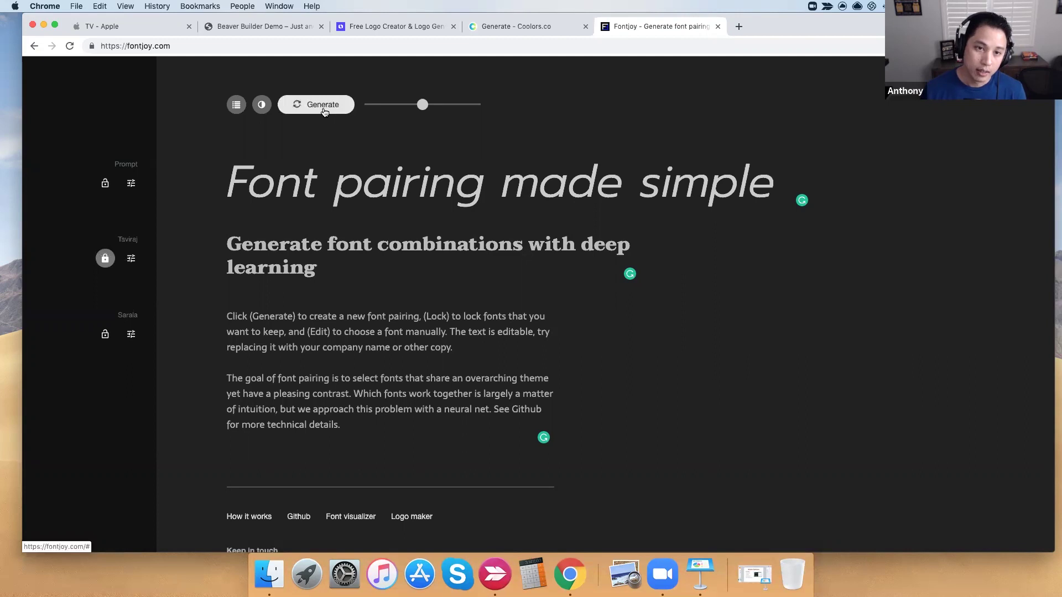
scroll(354, 176, down, 2)
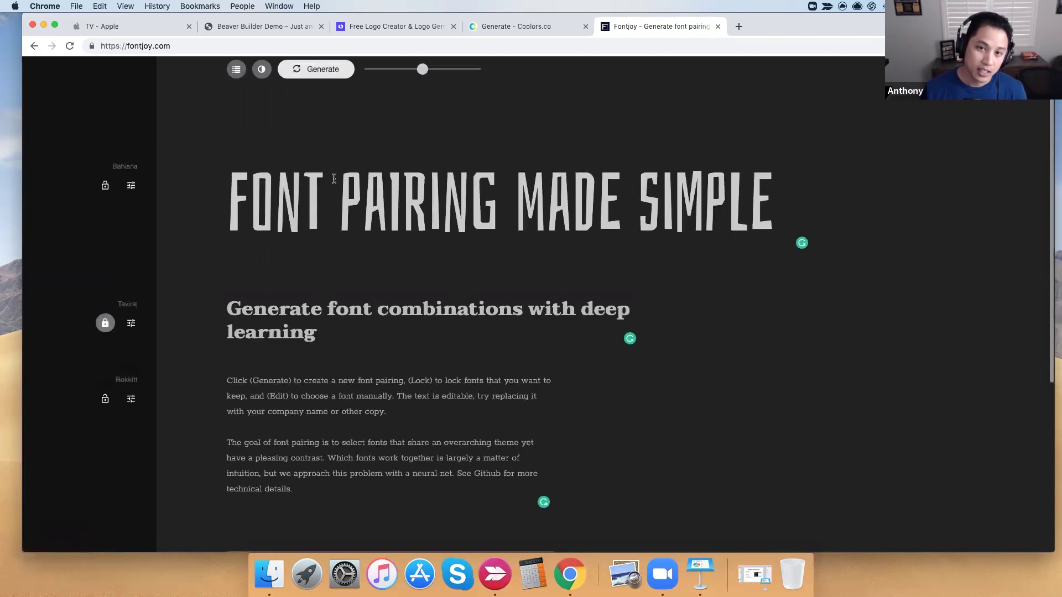
scroll(335, 179, up, 1)
key(space)
scroll(376, 269, up, 2)
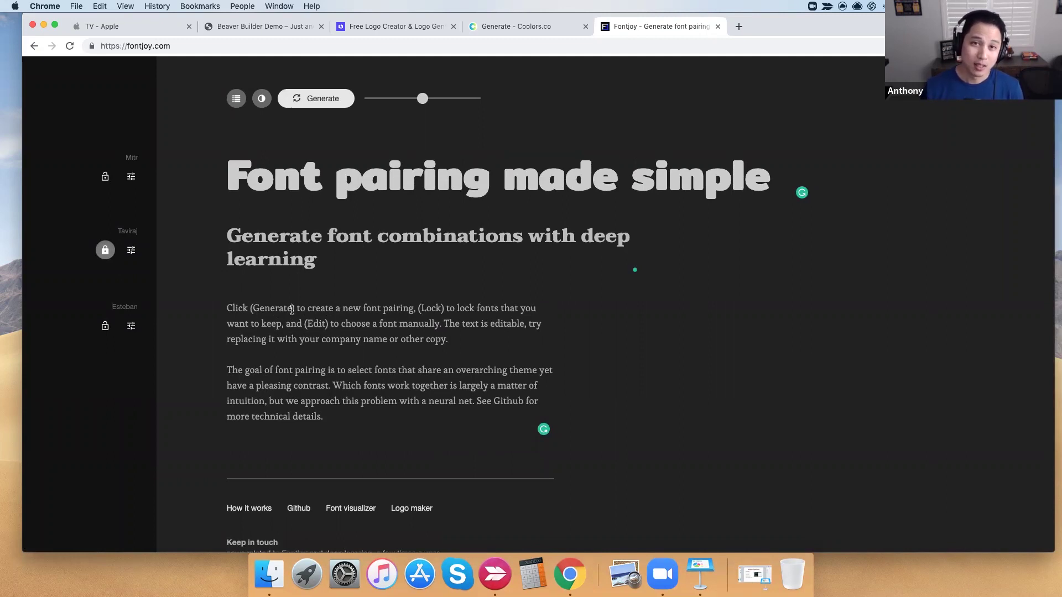
- Revisit the Looka logo maker, the Coolors palette and the Fontjoy pairing in turn to recap the branding tools
click(407, 27)
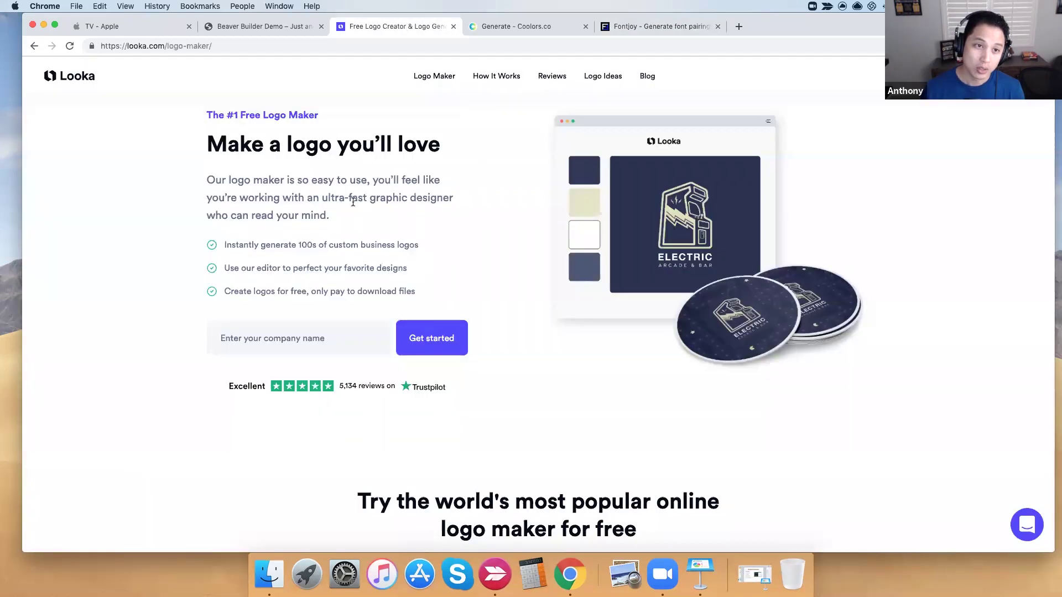
click(520, 30)
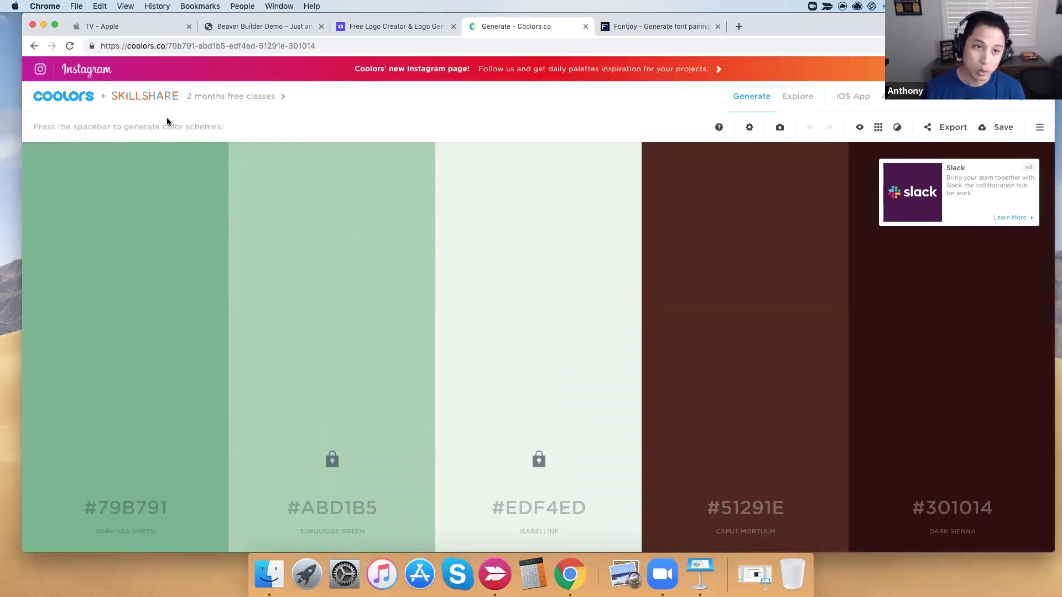
click(653, 26)
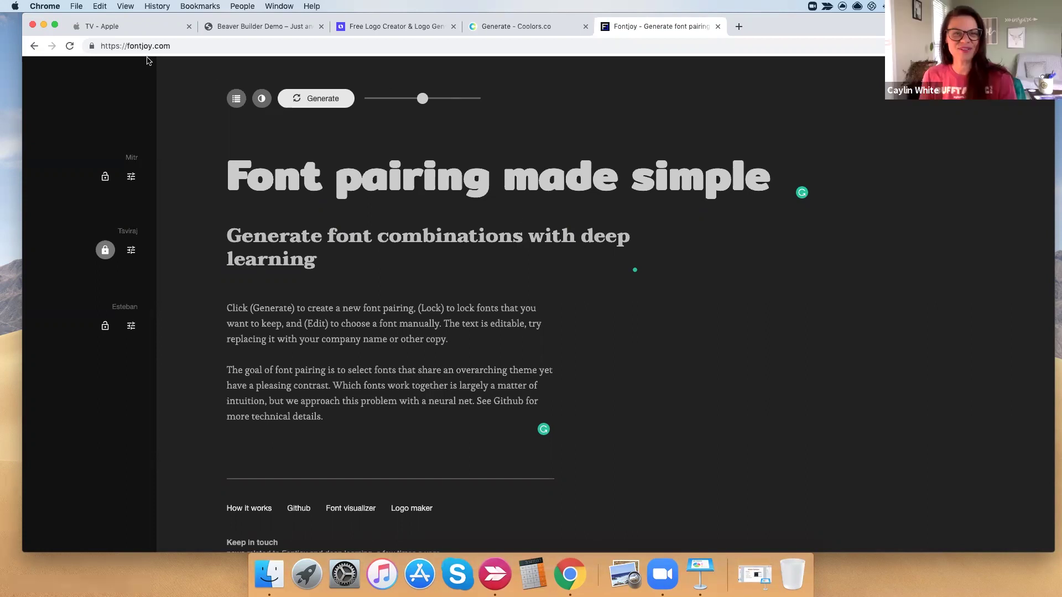
- Switch to the Apple TV page and examine its layout from the headline down to the Apple TV app section
click(128, 28)
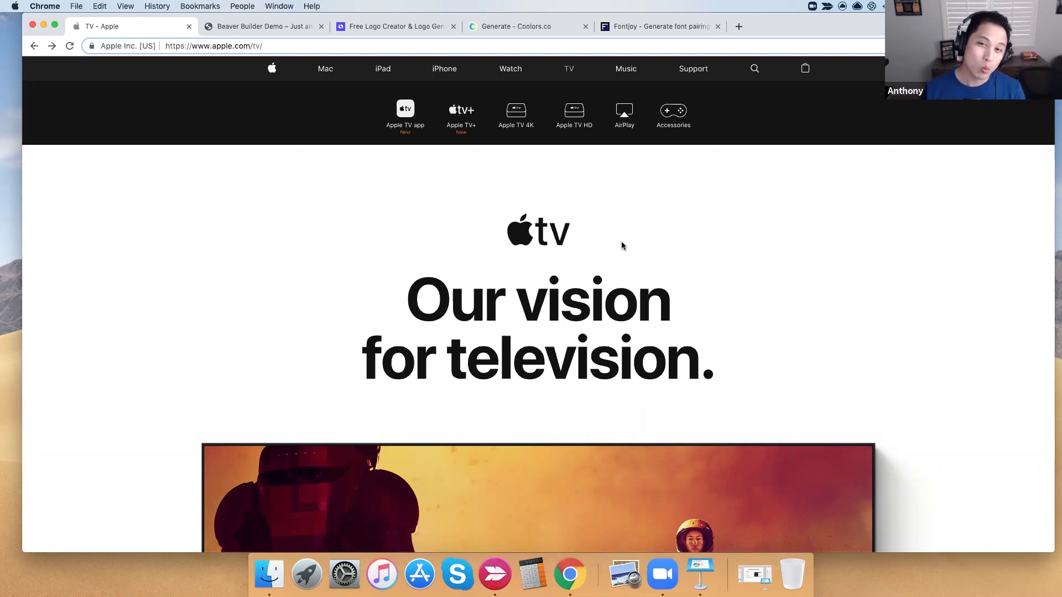
scroll(635, 270, down, 2)
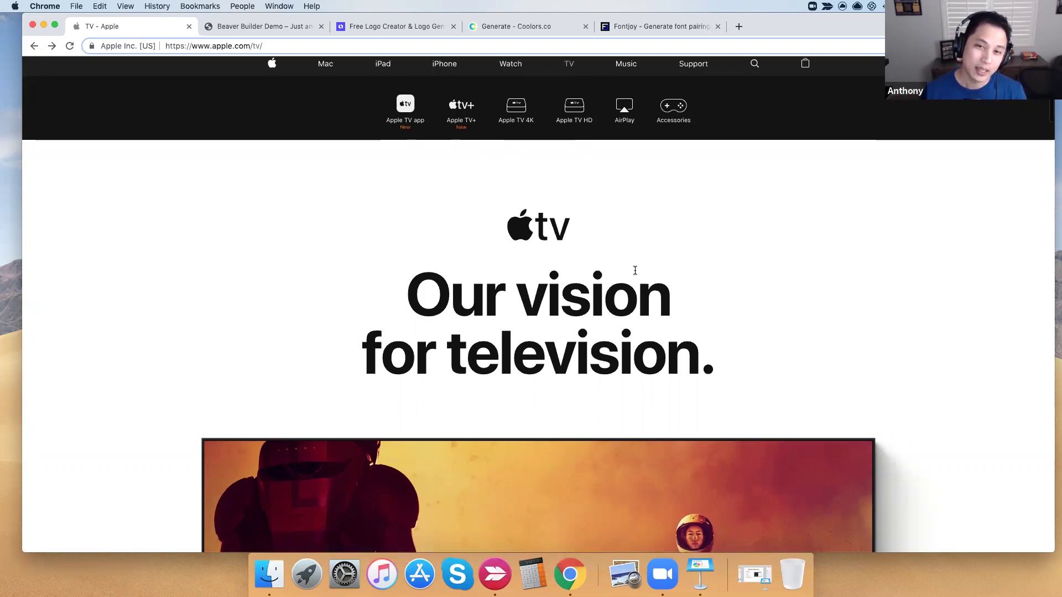
scroll(635, 271, down, 2)
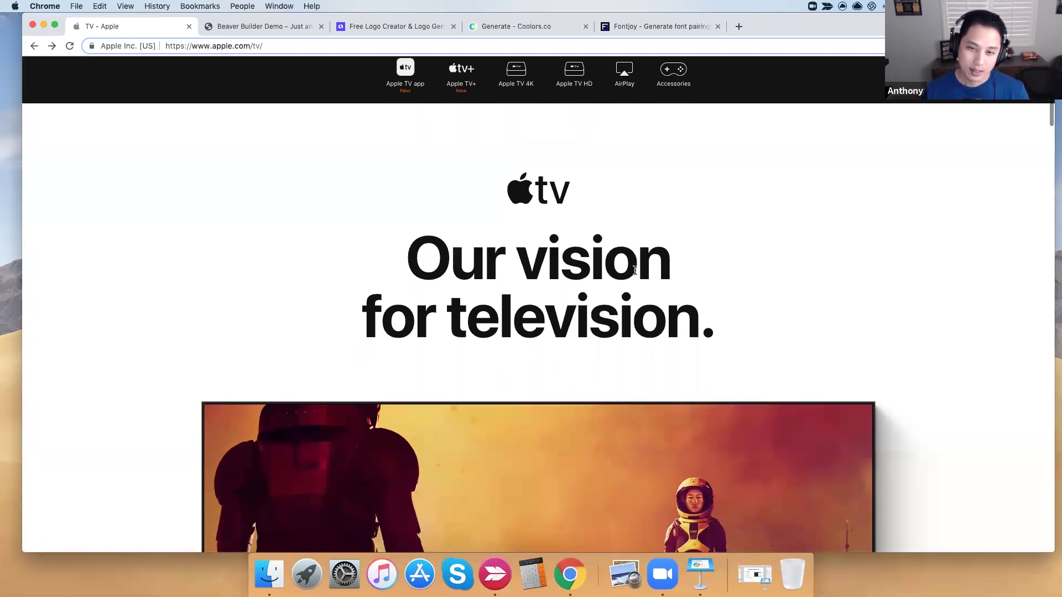
scroll(635, 270, down, 20)
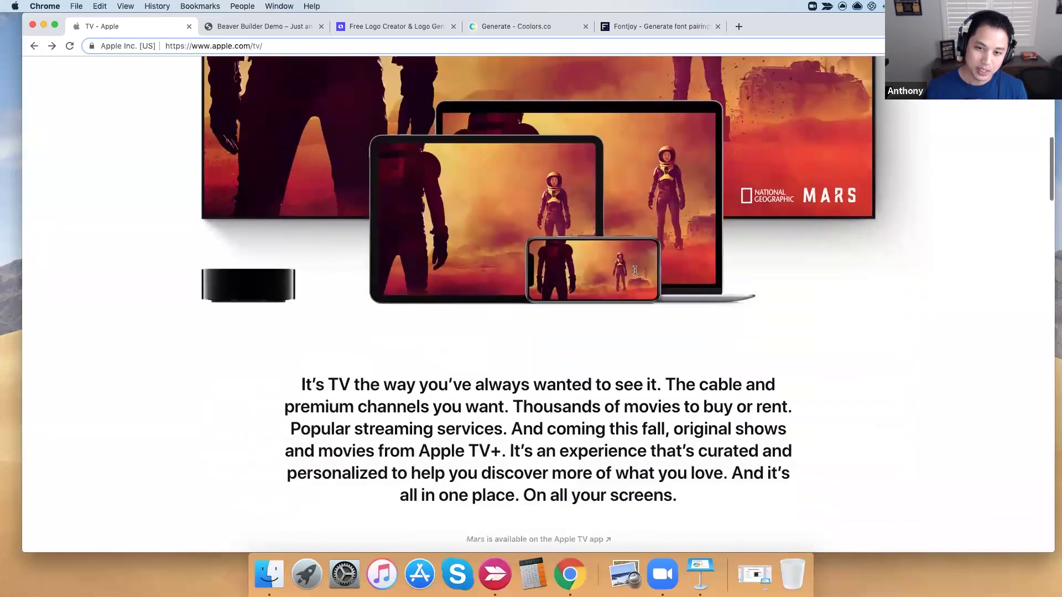
scroll(635, 271, down, 5)
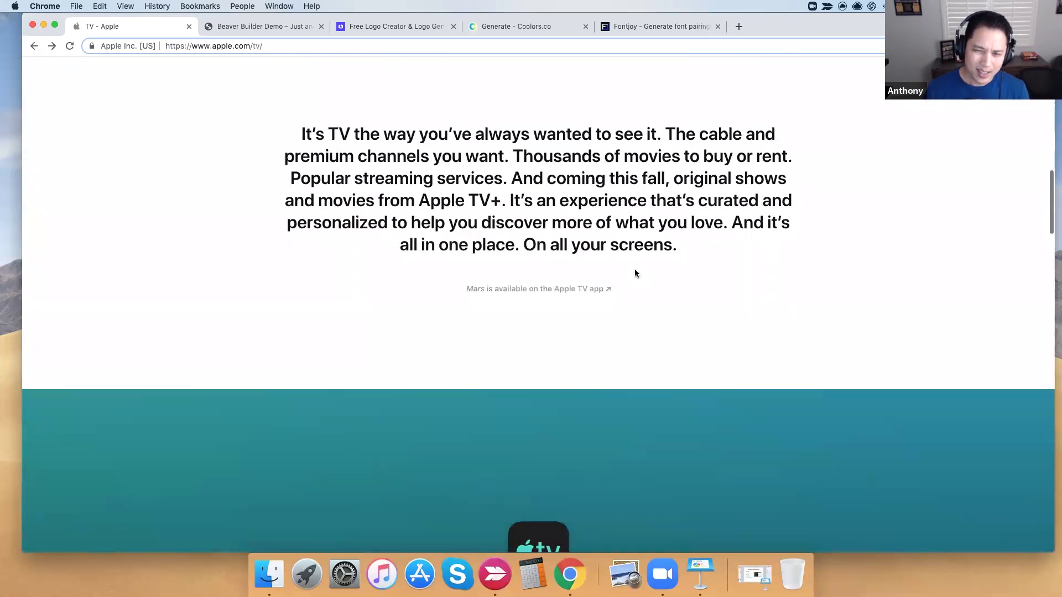
scroll(635, 271, down, 13)
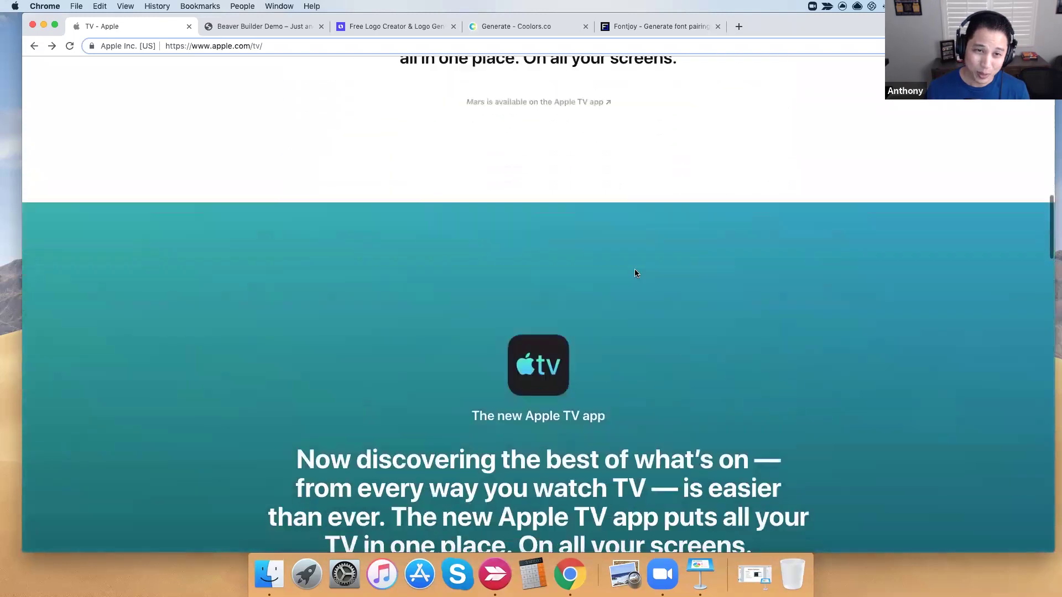
- Examine the rest of the Apple TV page, from the Apple TV app section to the footer, and return to its headline
scroll(635, 273, down, 9)
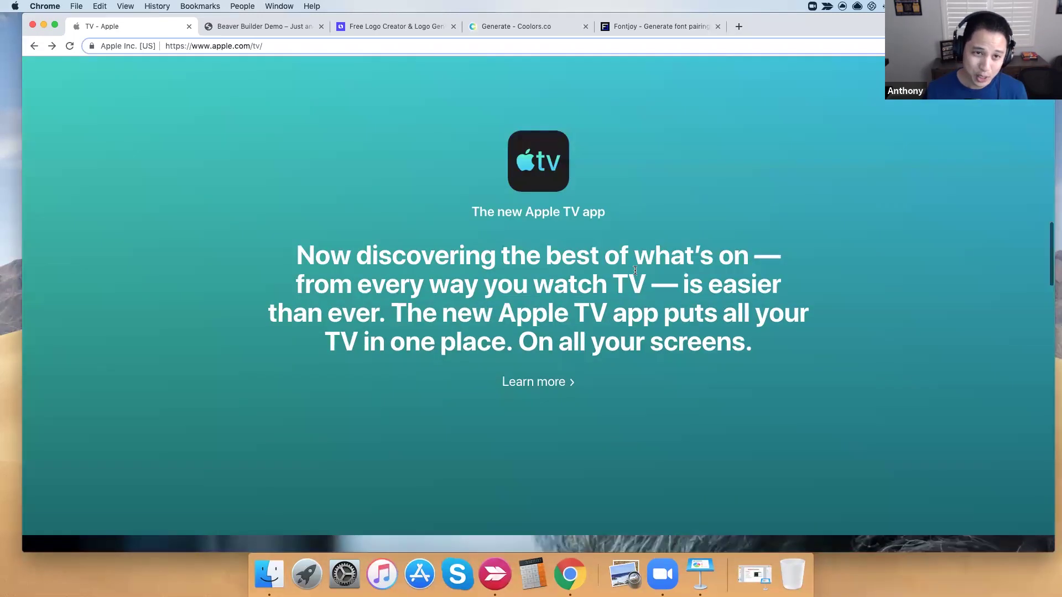
scroll(635, 273, down, 18)
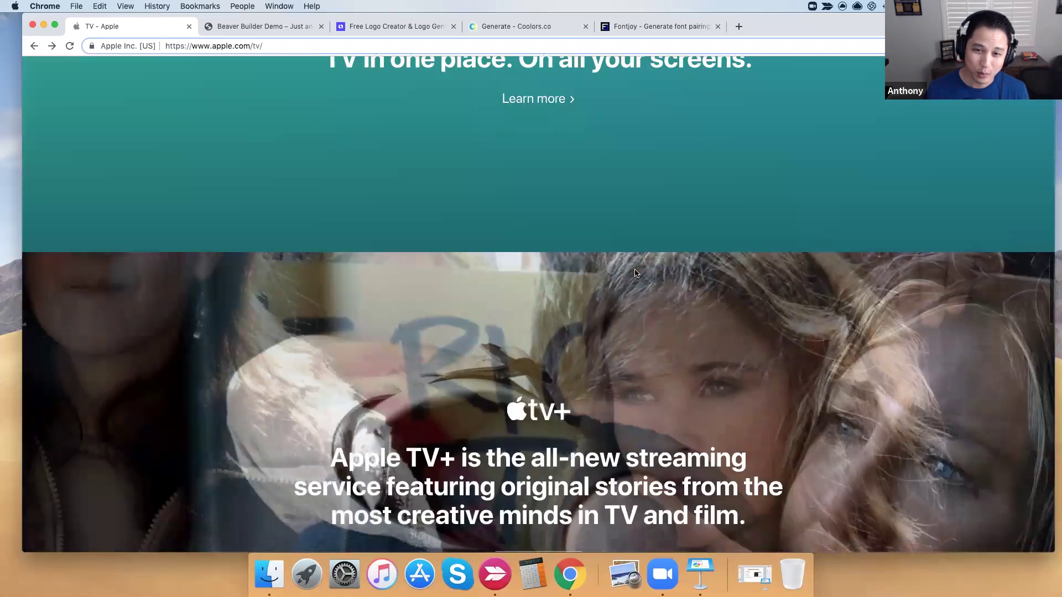
scroll(635, 273, down, 20)
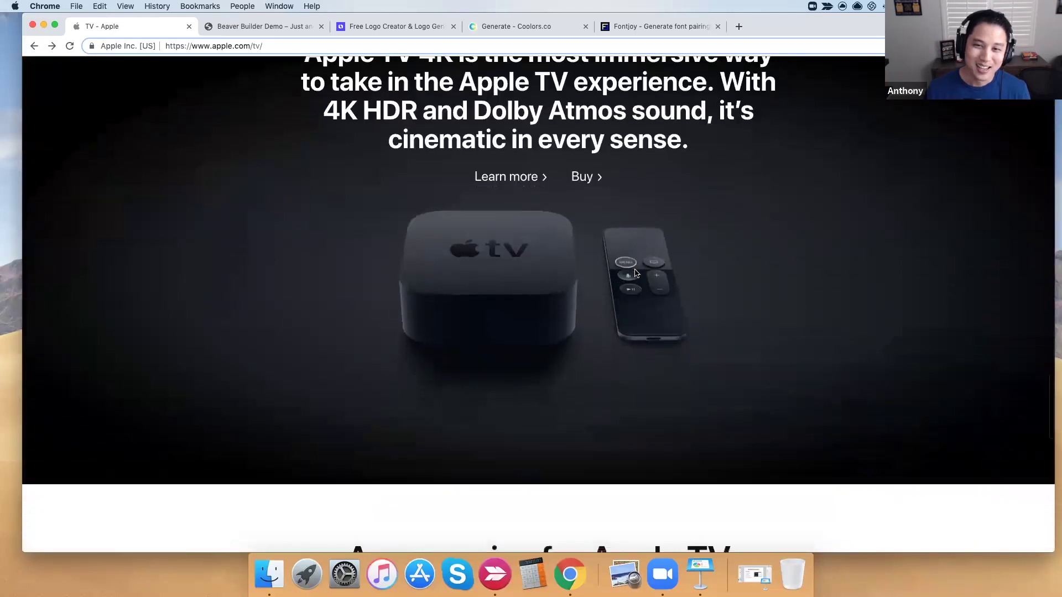
scroll(635, 273, down, 19)
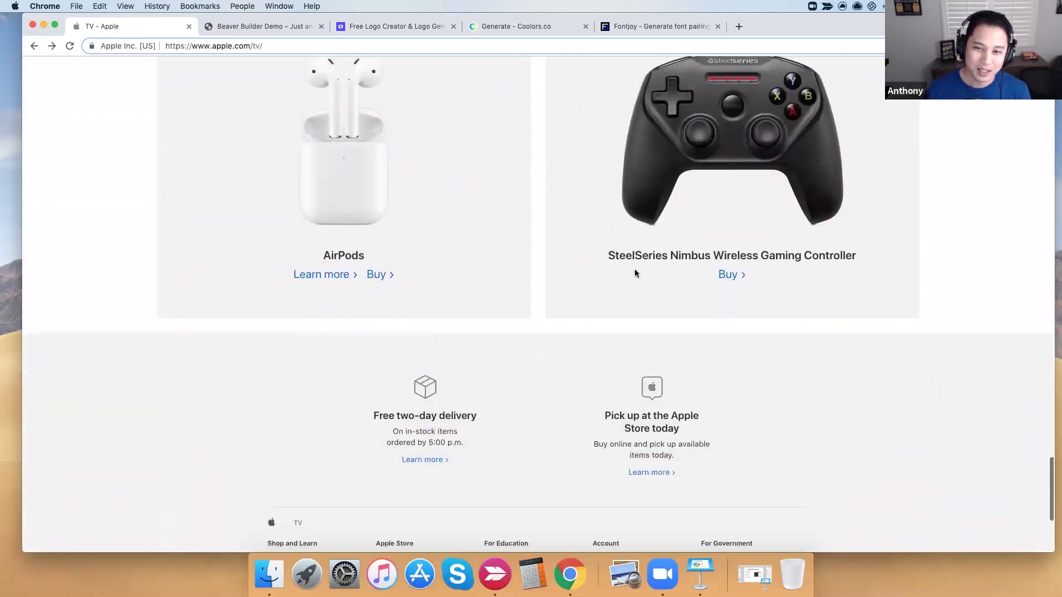
scroll(635, 269, up, 20)
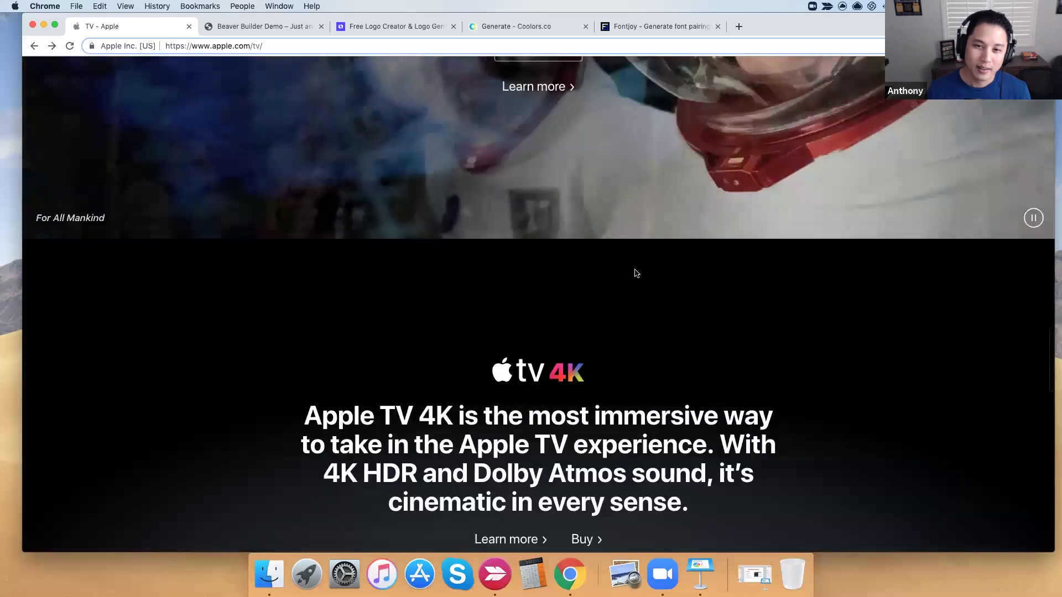
scroll(635, 272, up, 17)
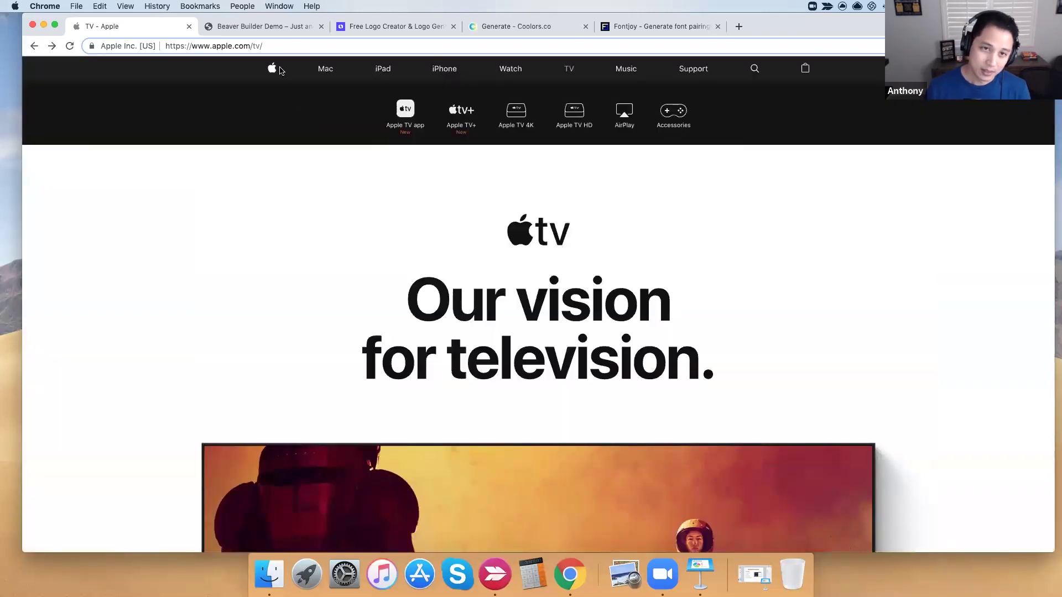
- Switch to the Beaver Builder Demo site's WordPress dashboard and examine its installed plugins and themes
click(258, 32)
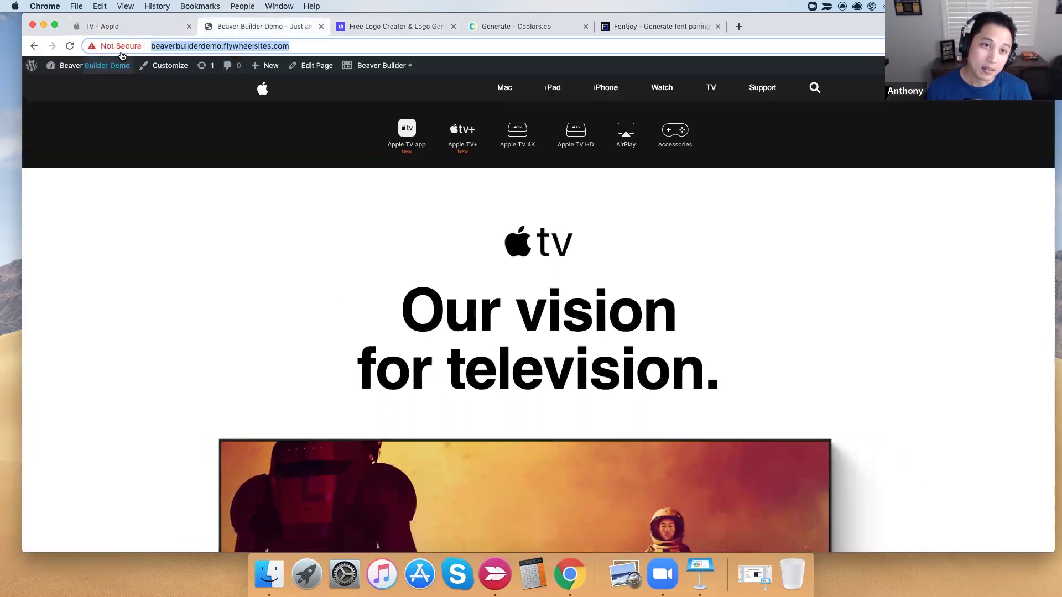
click(65, 83)
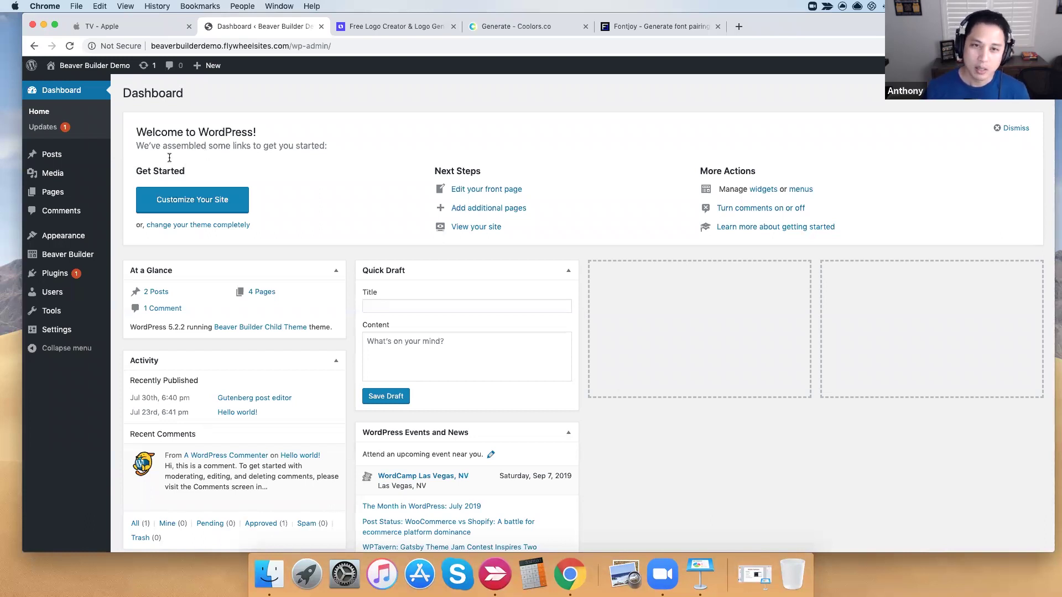
click(61, 279)
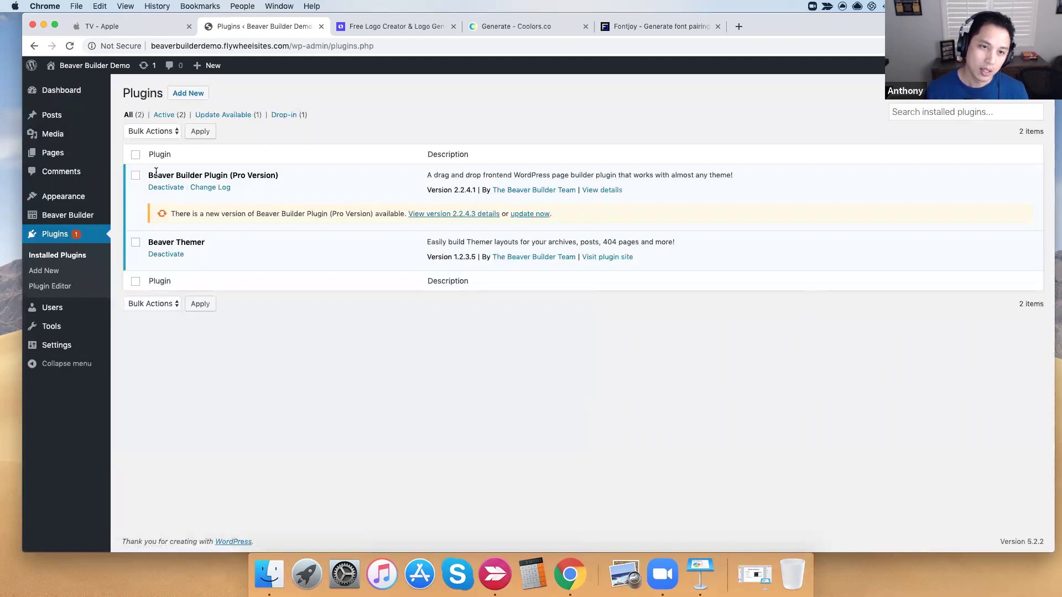
drag(147, 175, 279, 175)
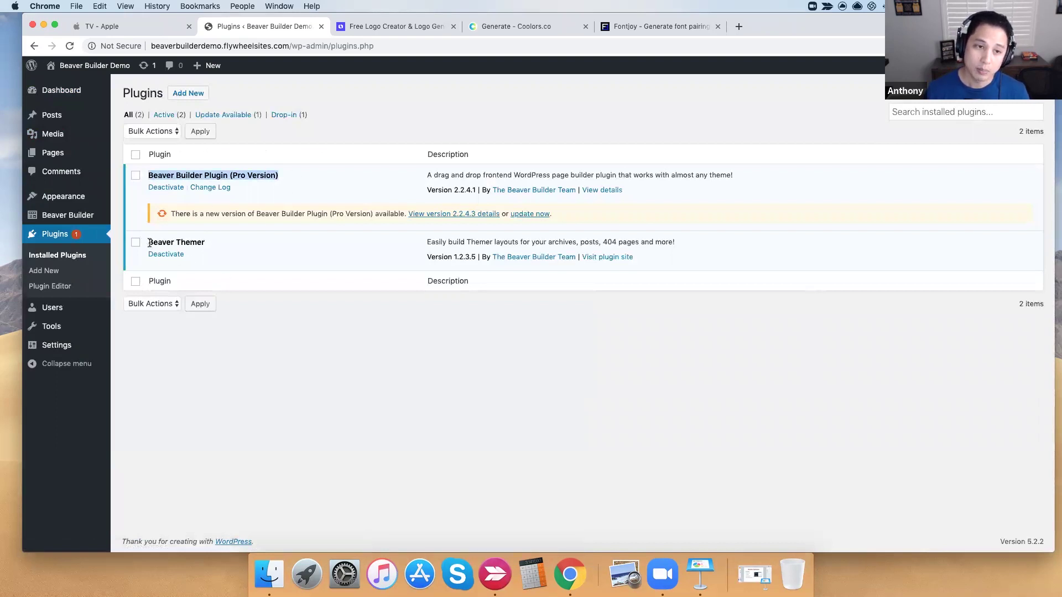
drag(148, 242, 217, 244)
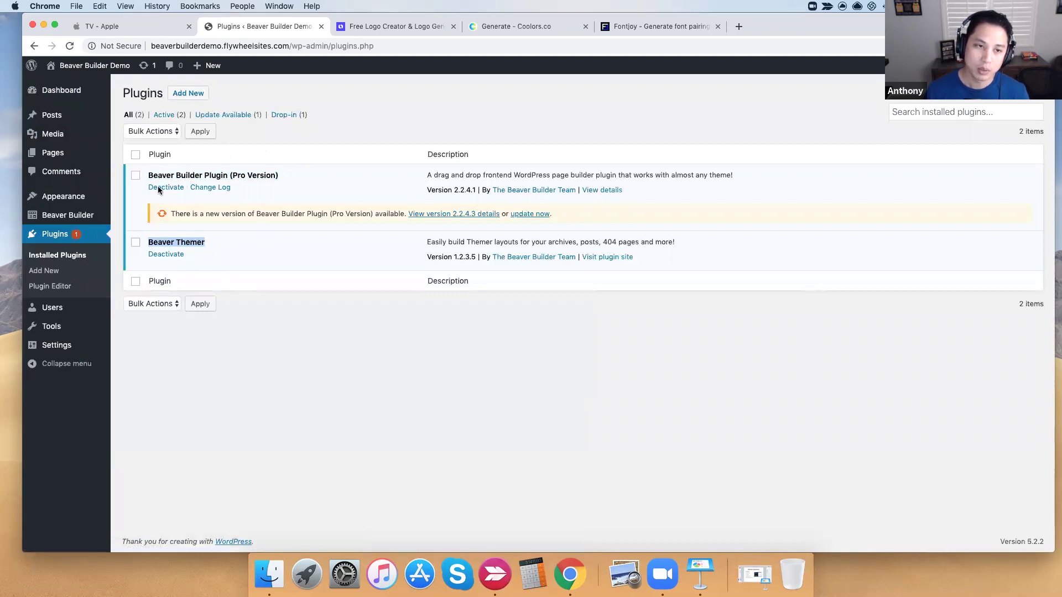
click(118, 202)
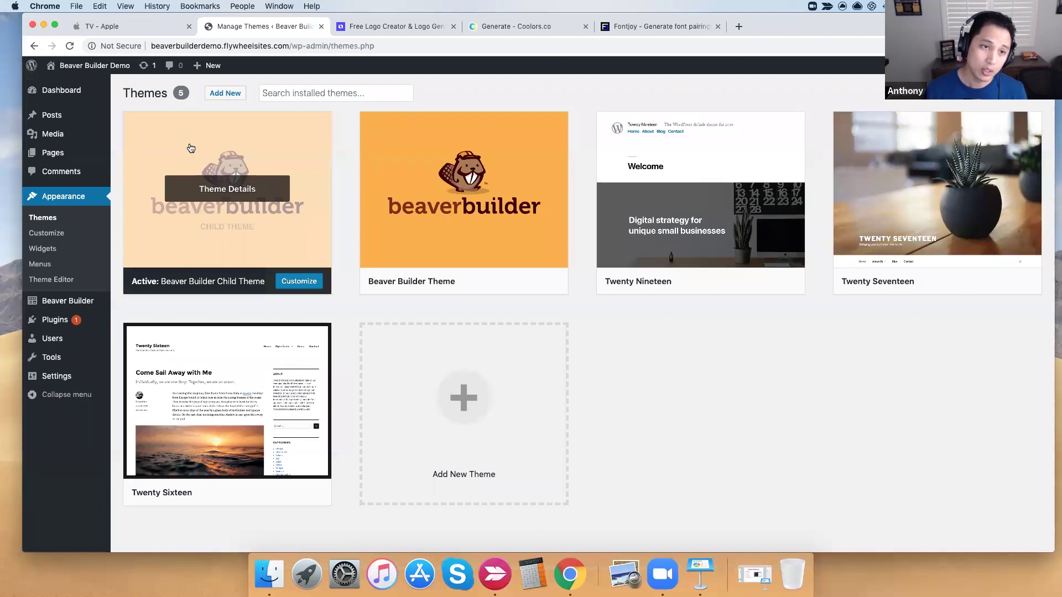
- Add a new page titled "Demo Page" and launch Beaver Builder on it
click(62, 159)
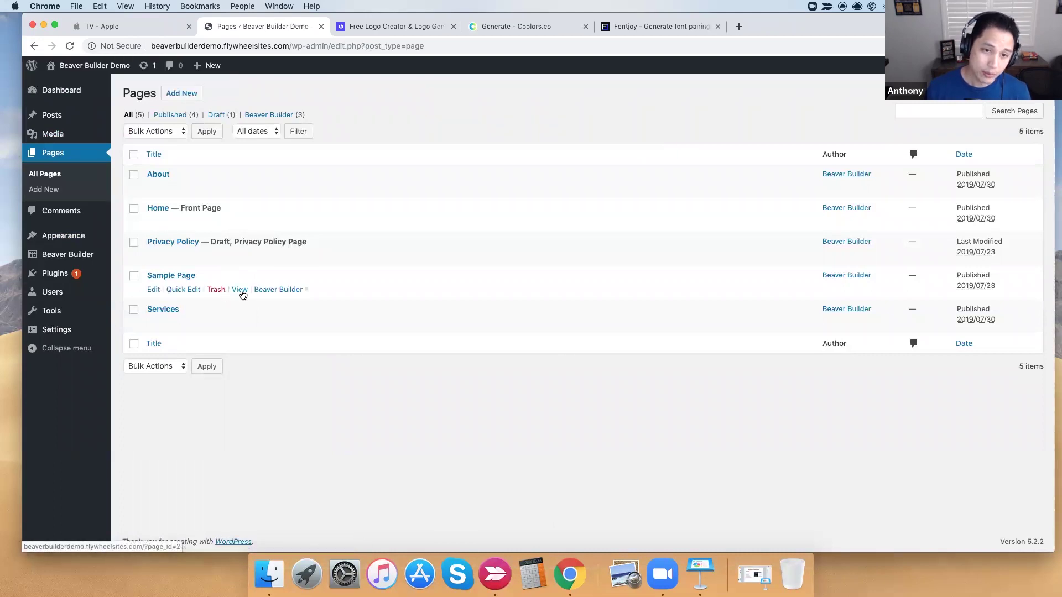
click(180, 95)
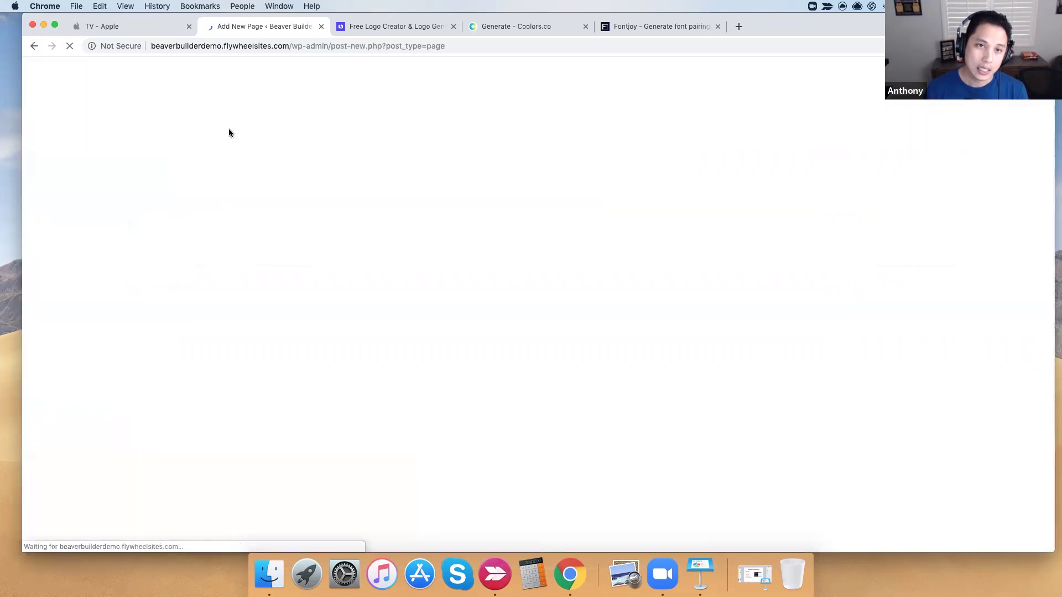
click(372, 156)
text(D)
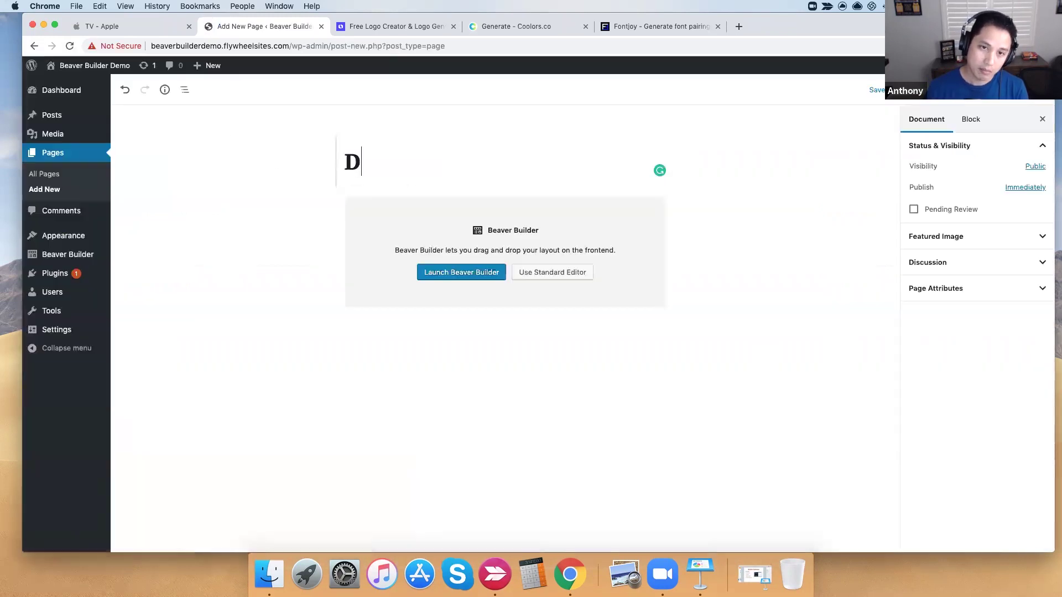
text(emo Page)
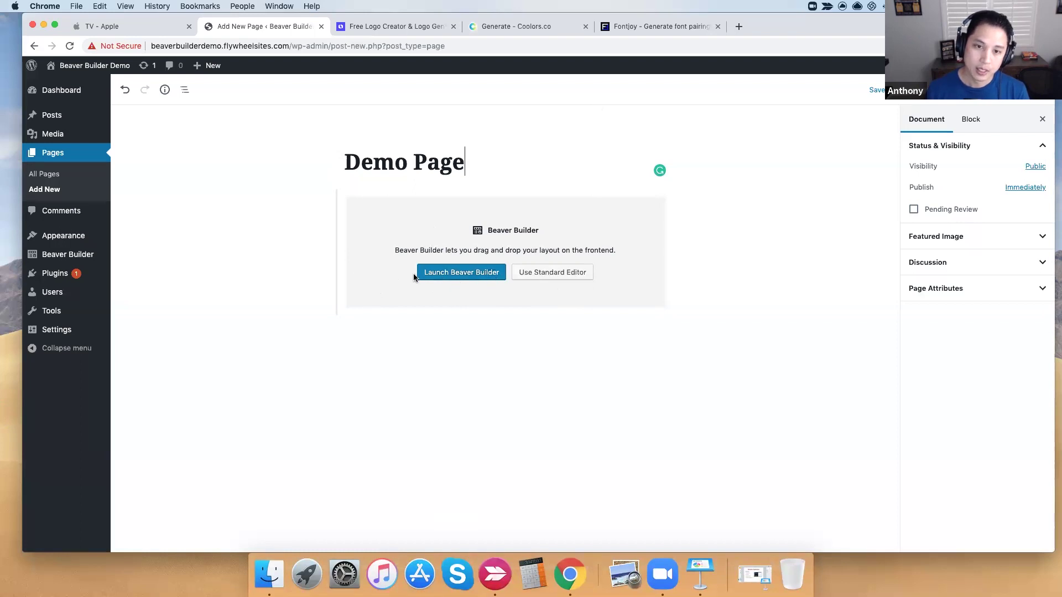
click(453, 273)
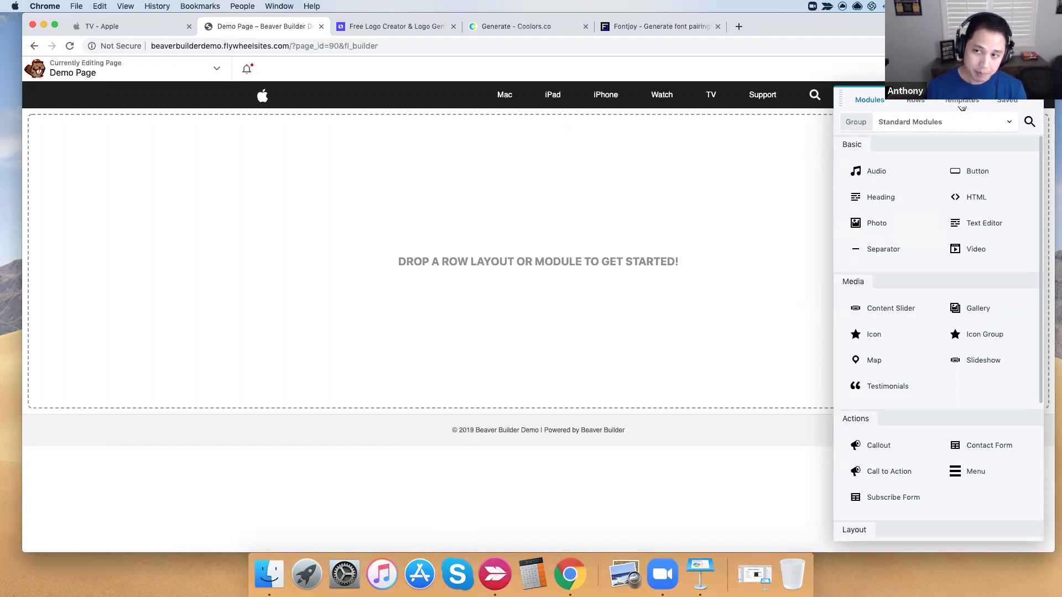
- Look through the builder's available row layouts, templates and saved items
click(916, 100)
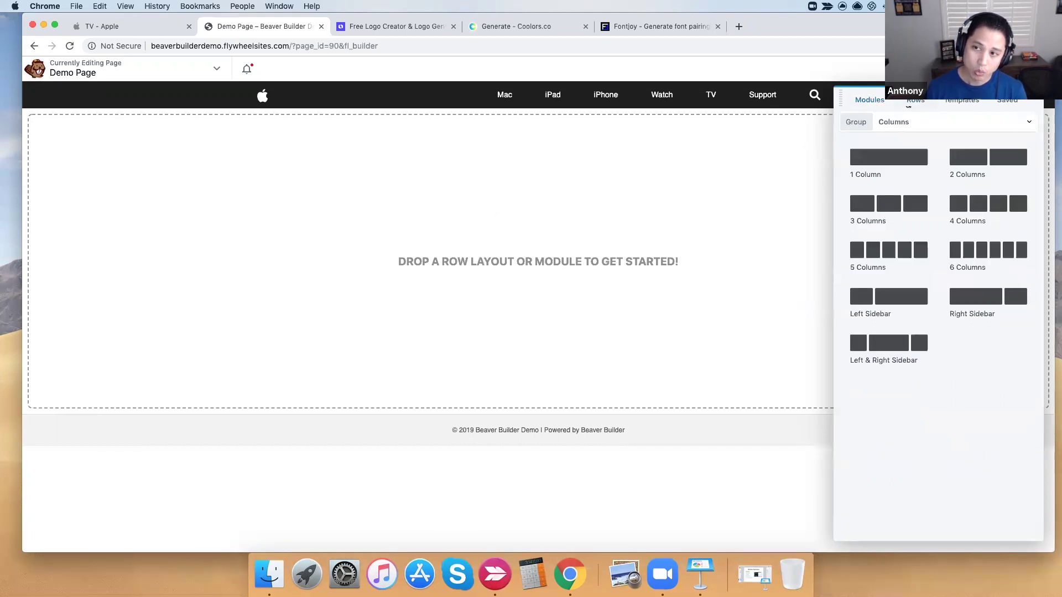
click(958, 104)
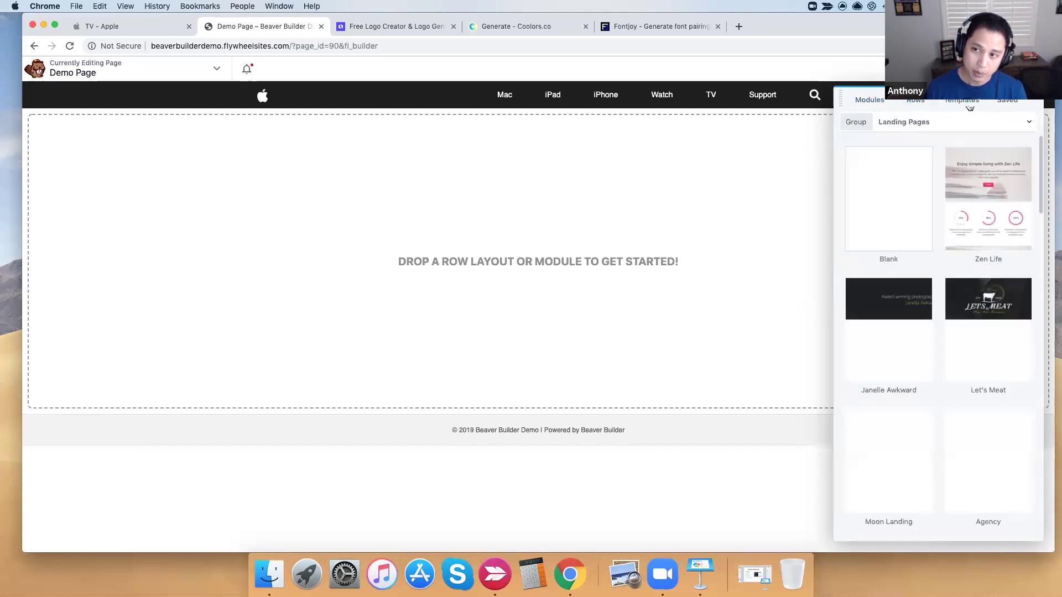
click(1003, 103)
click(961, 105)
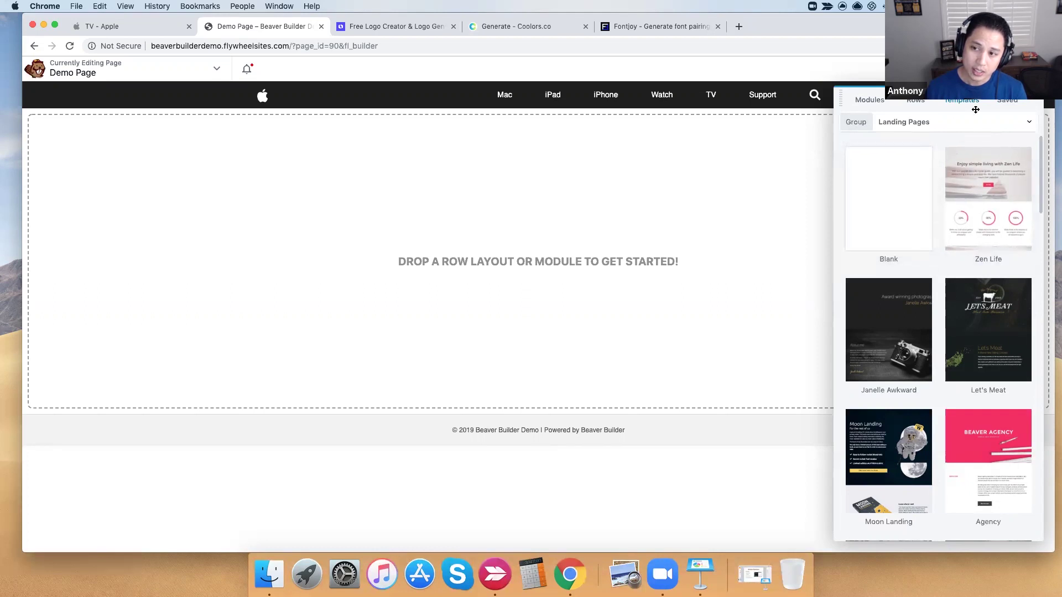
- Browse the landing page templates and apply the Deluxe template to the Demo Page
scroll(942, 235, down, 1)
scroll(920, 264, down, 2)
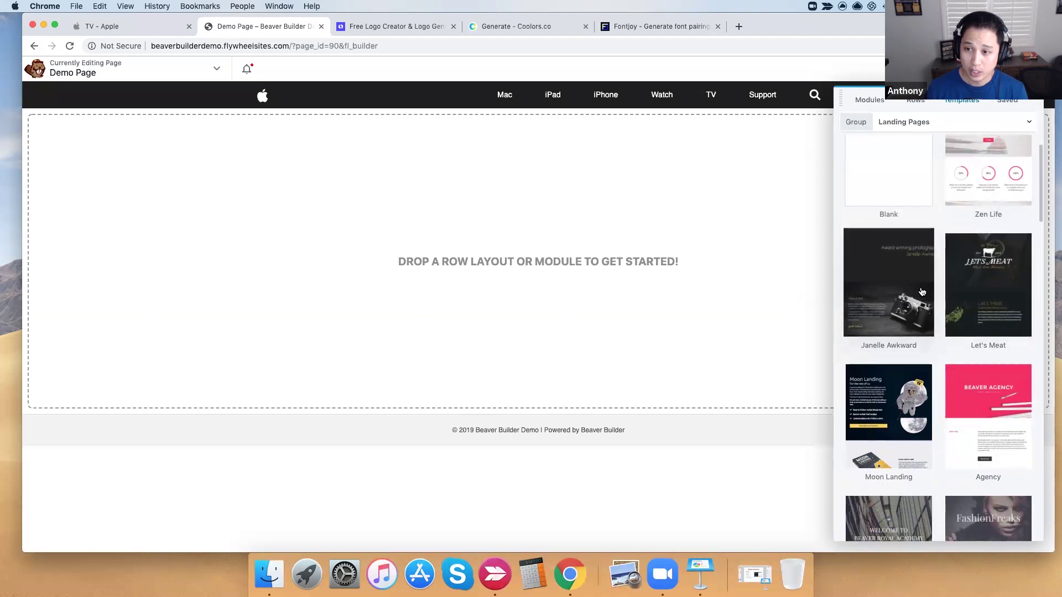
scroll(922, 292, down, 2)
scroll(922, 292, down, 10)
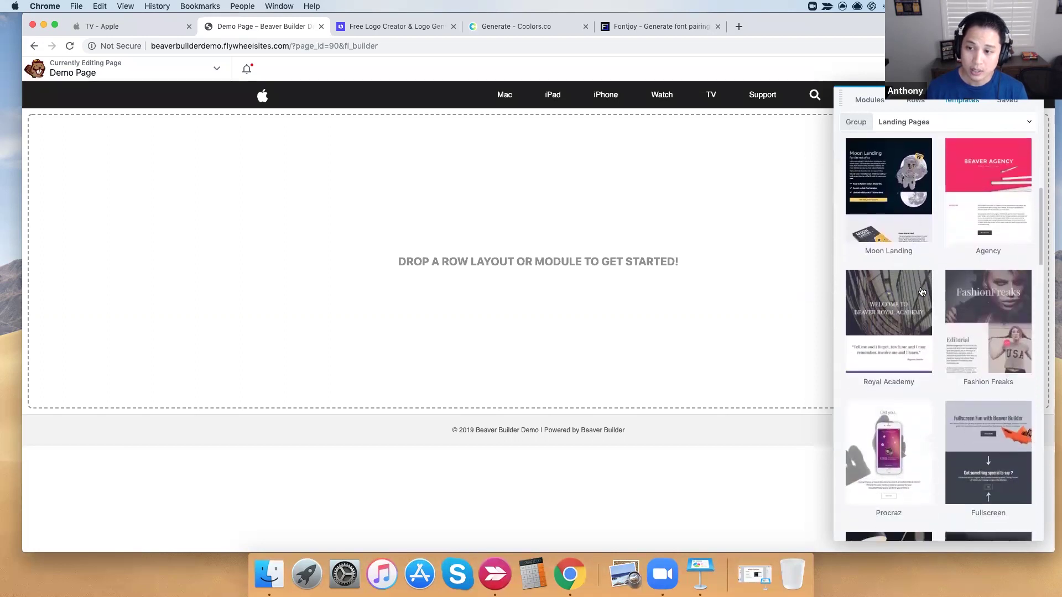
scroll(922, 292, down, 11)
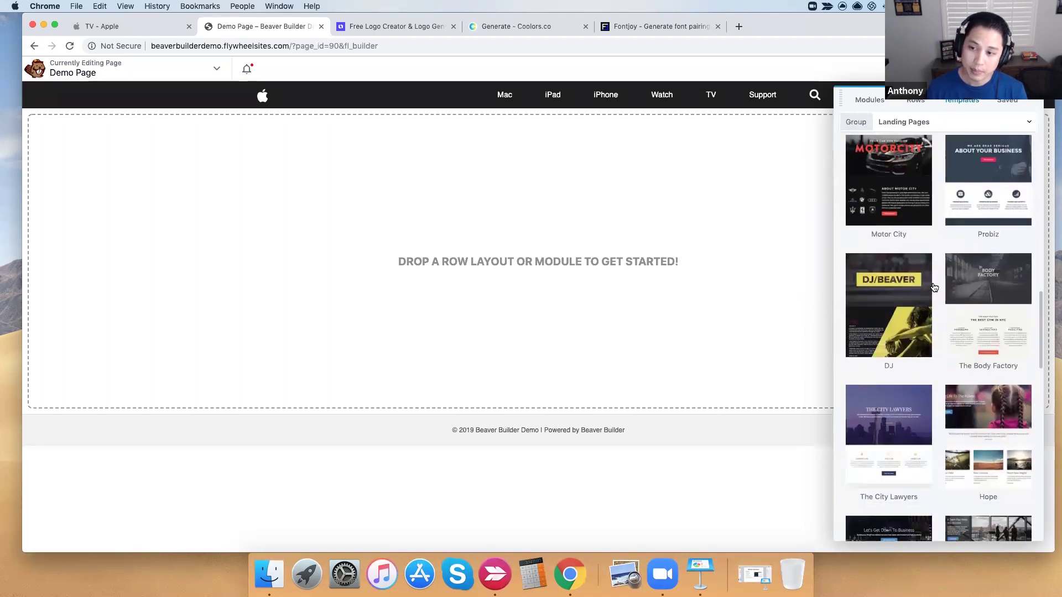
scroll(936, 314, down, 10)
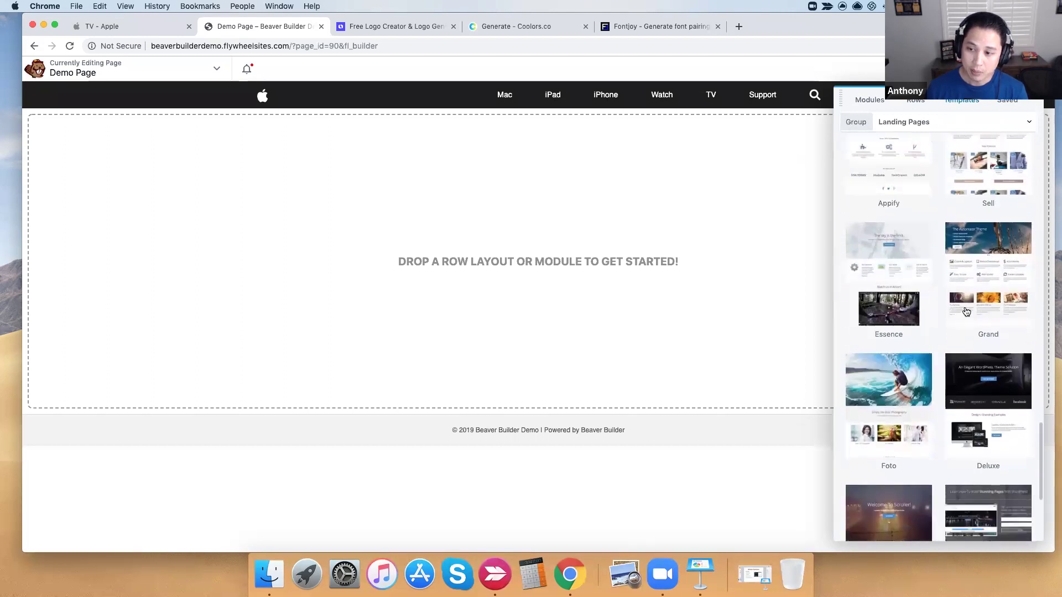
scroll(965, 375, down, 3)
scroll(965, 374, up, 12)
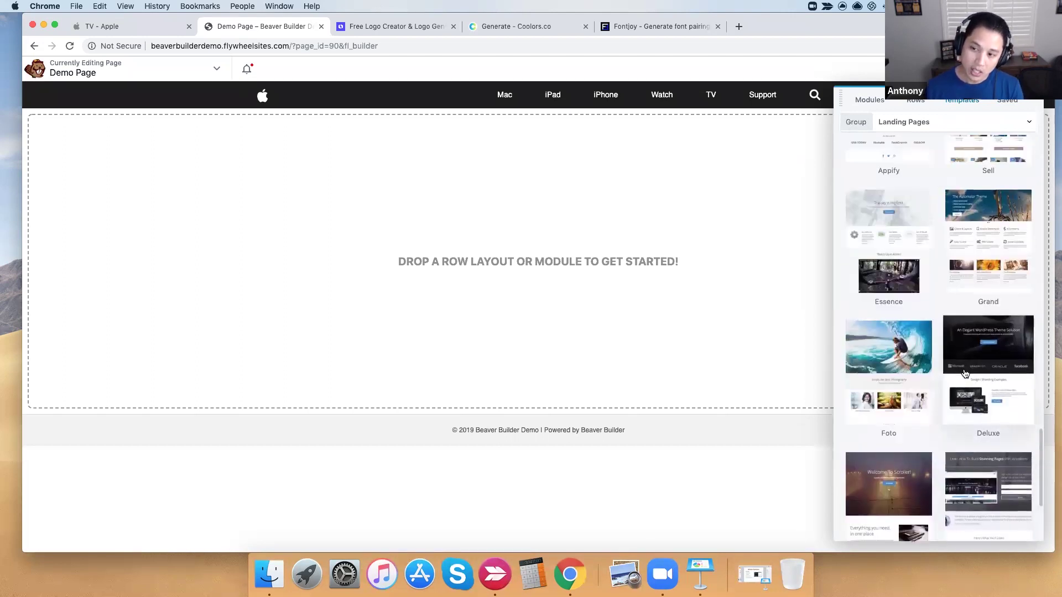
scroll(965, 375, down, 10)
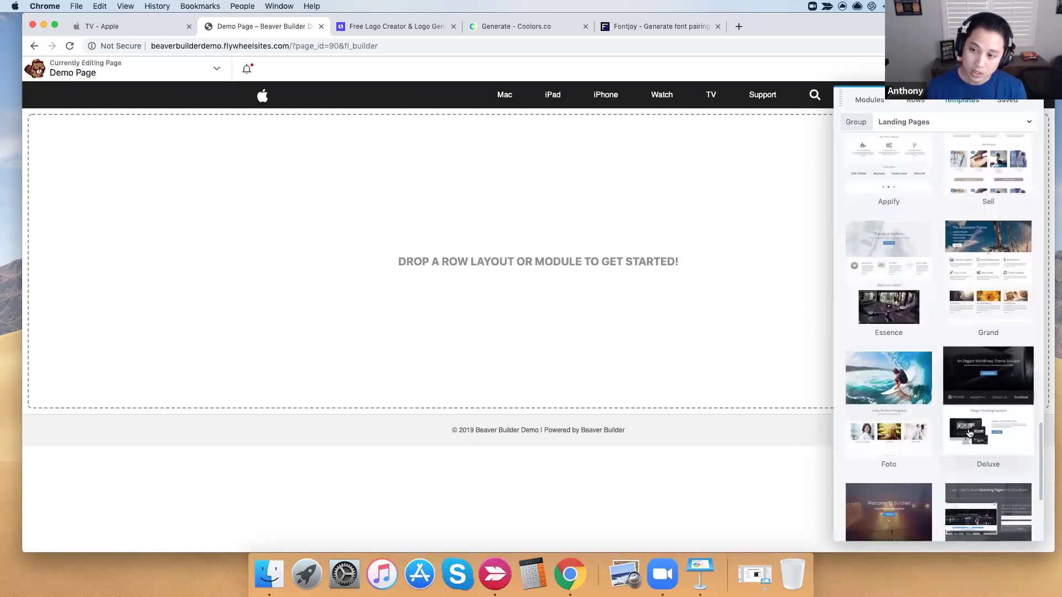
click(982, 408)
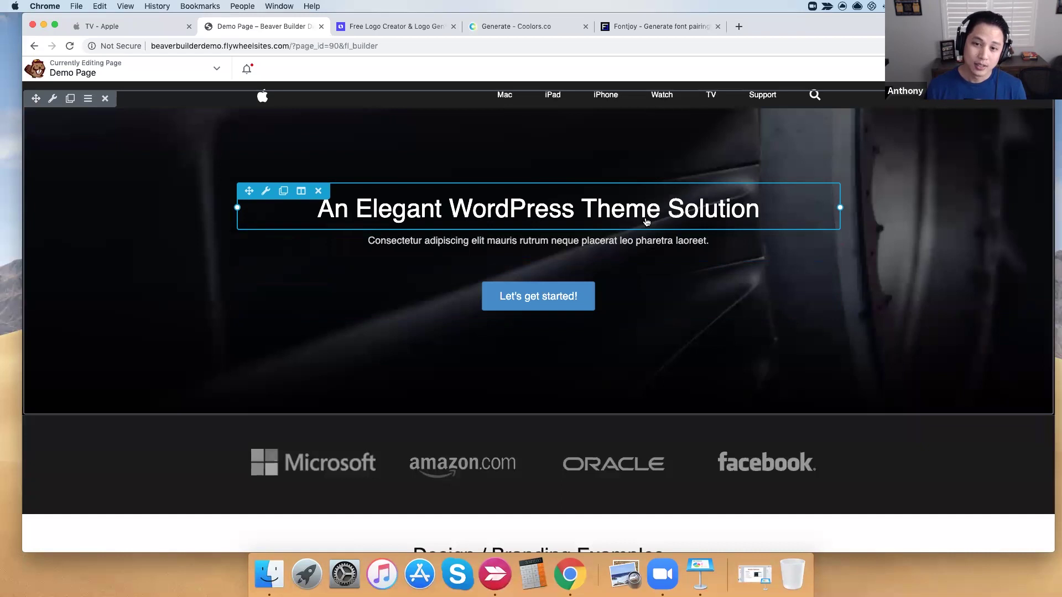
- Review the page layout from the hero section through the branding examples and experts sections, and return to the hero
scroll(804, 376, down, 5)
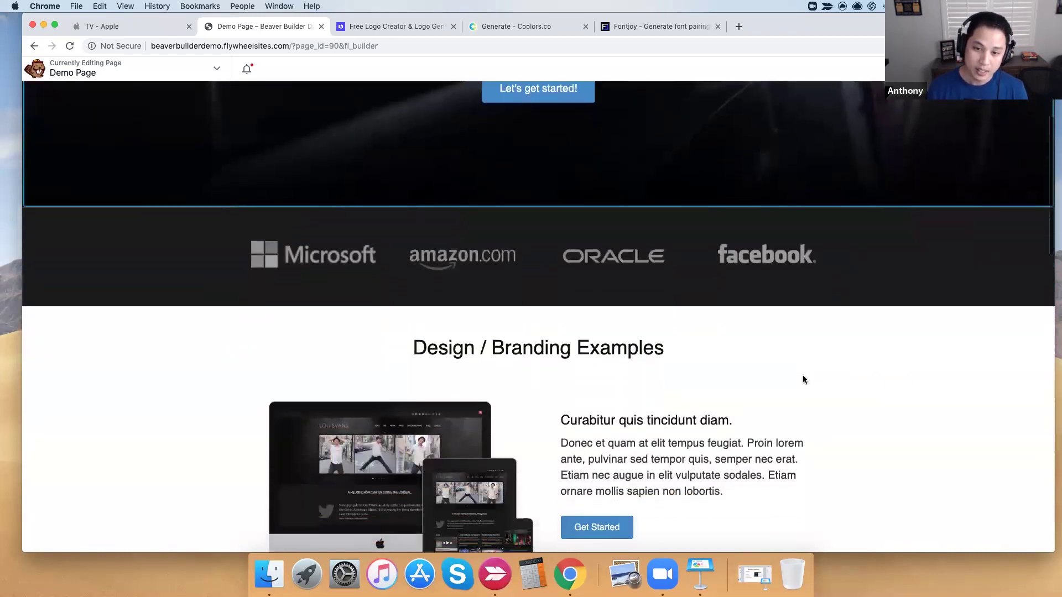
scroll(804, 380, down, 15)
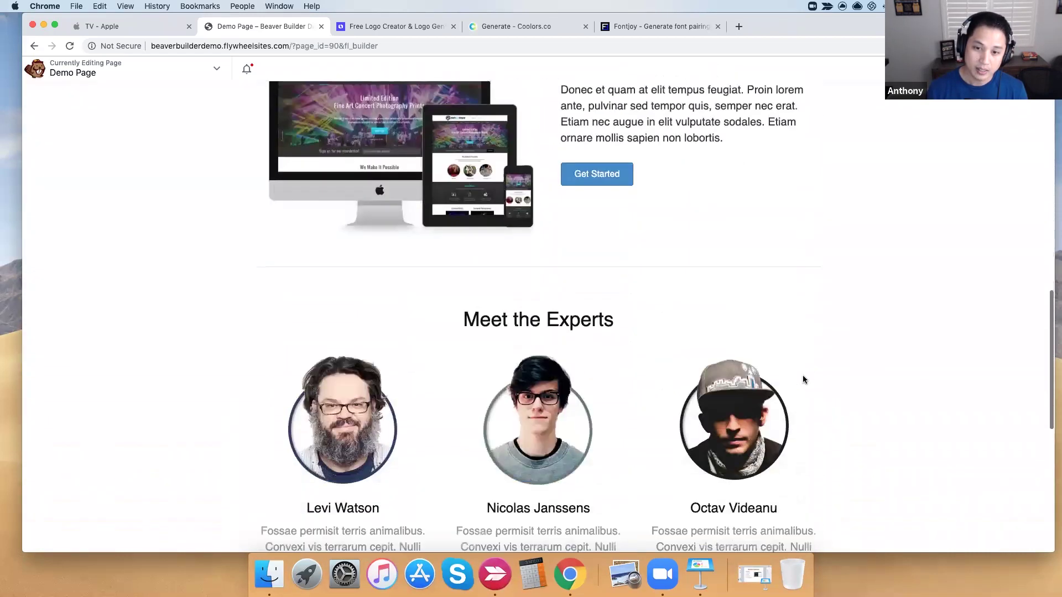
scroll(804, 379, down, 11)
scroll(804, 380, up, 17)
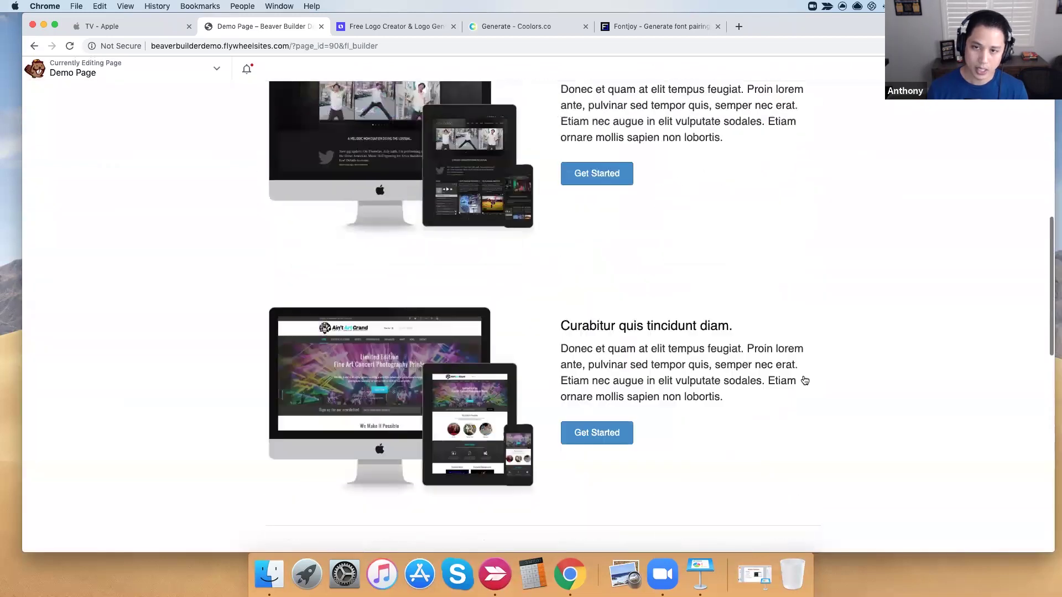
scroll(803, 379, up, 10)
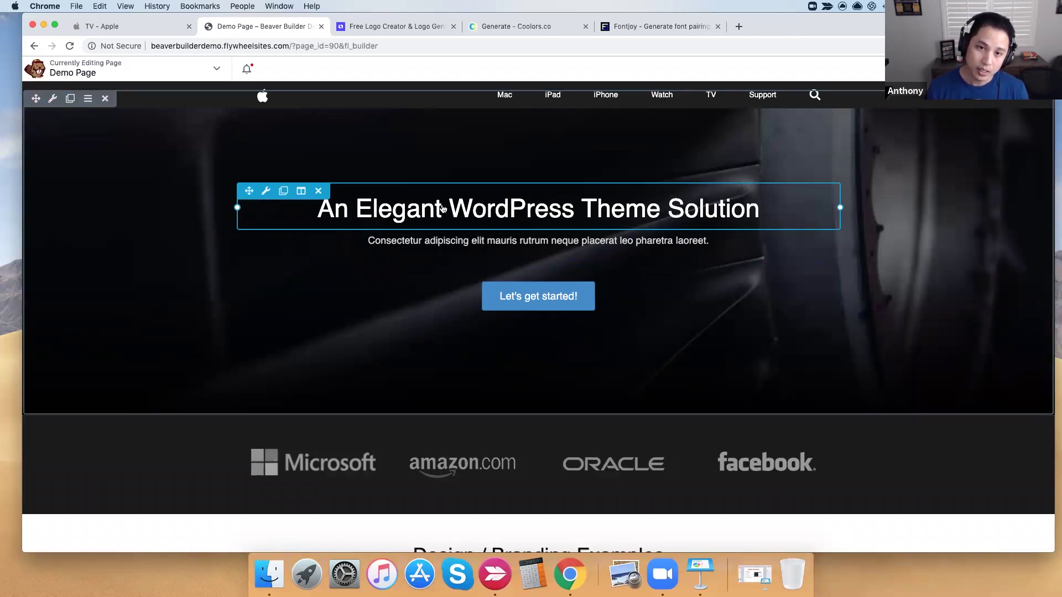
- Replace the hero heading's text with "WP BUFFS IS AWESOME!!!!"
click(489, 211)
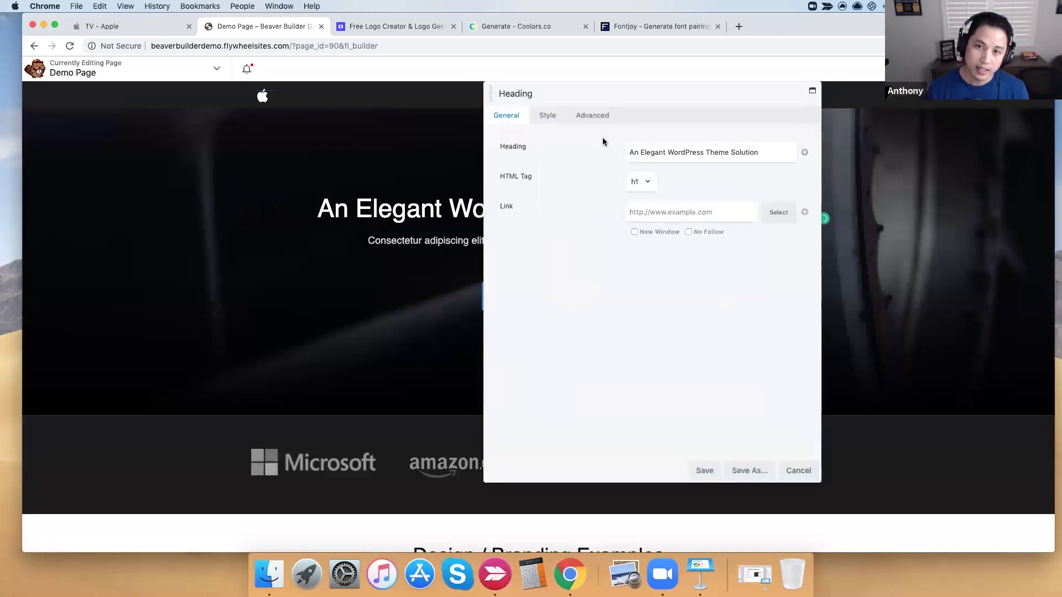
drag(630, 93, 750, 115)
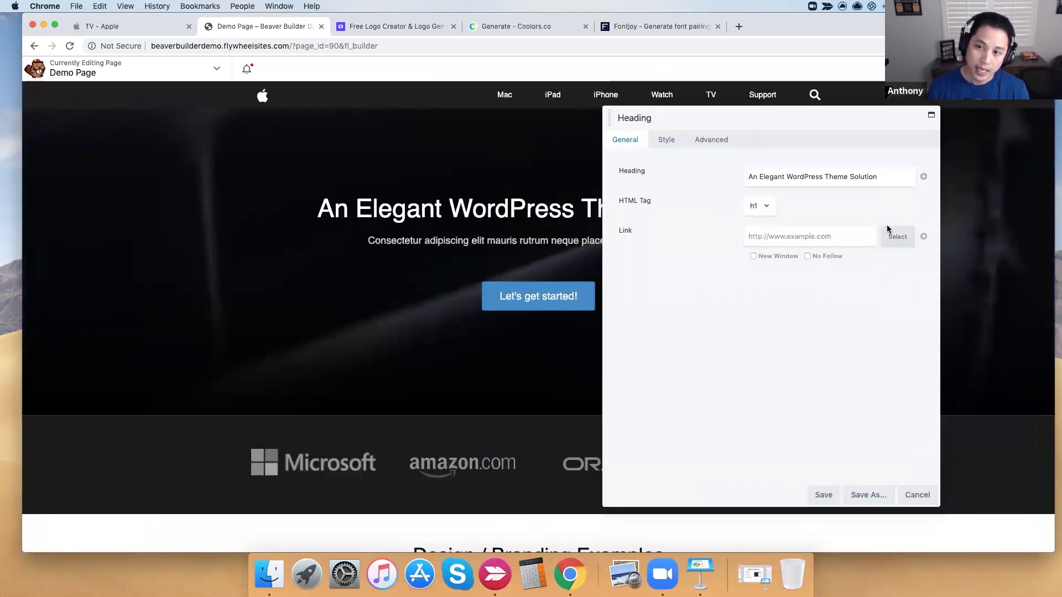
drag(886, 175, 731, 180)
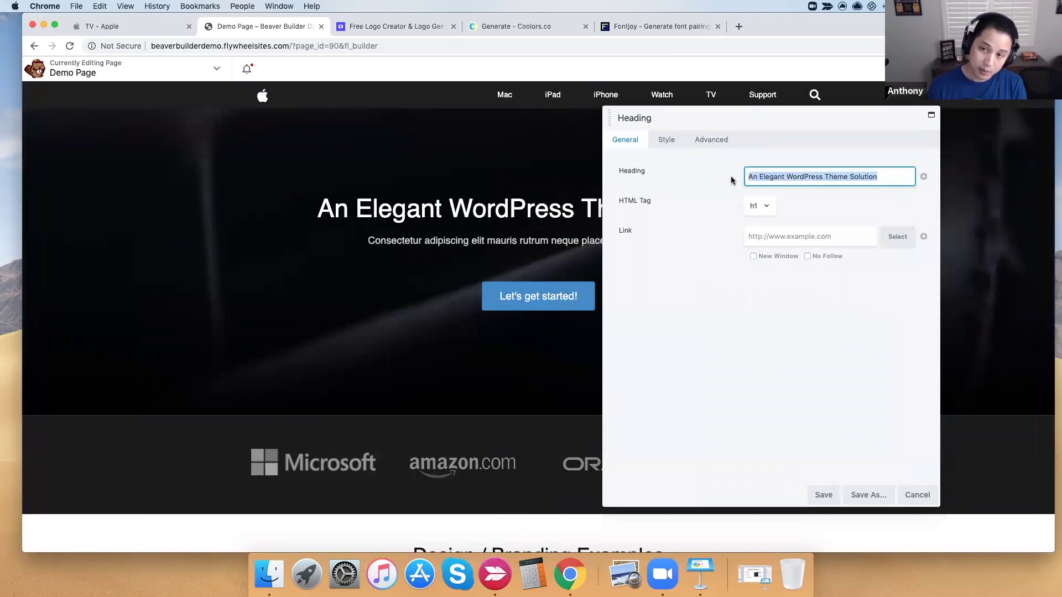
text(WP BUFF)
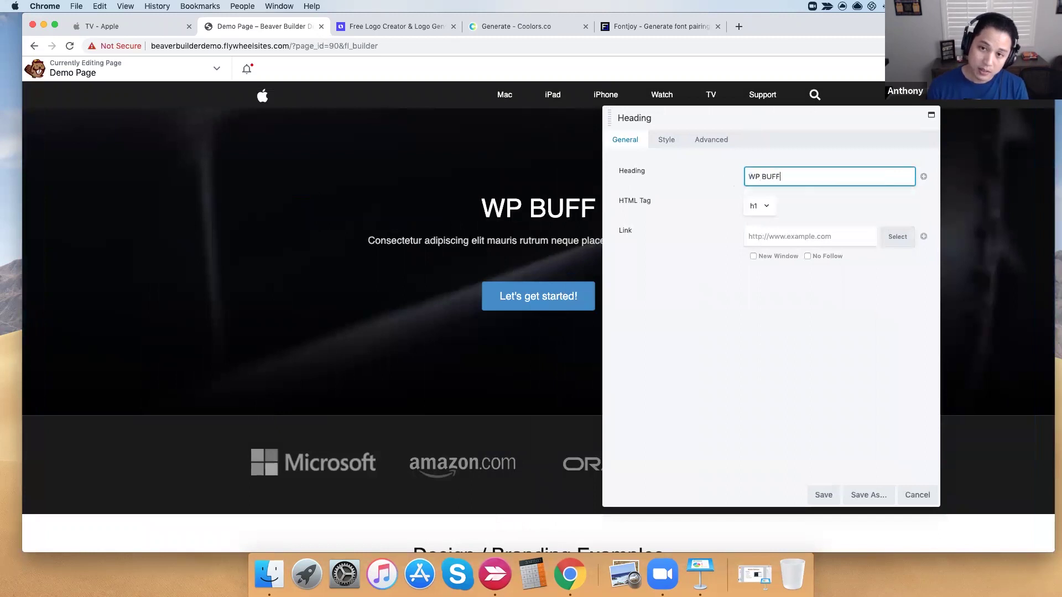
text(S IS AWESOME!!!!)
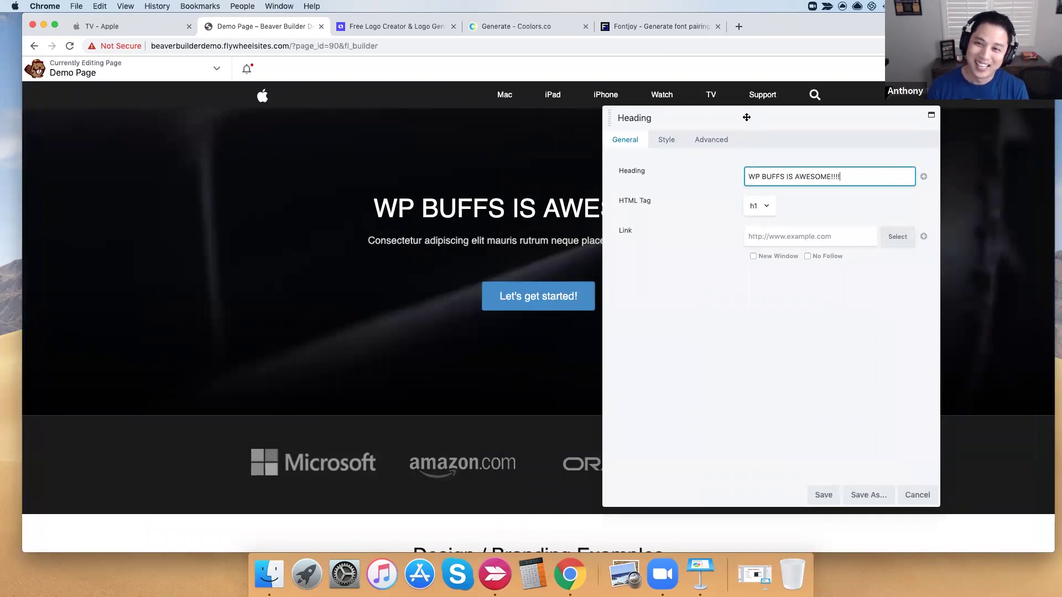
drag(747, 118, 814, 118)
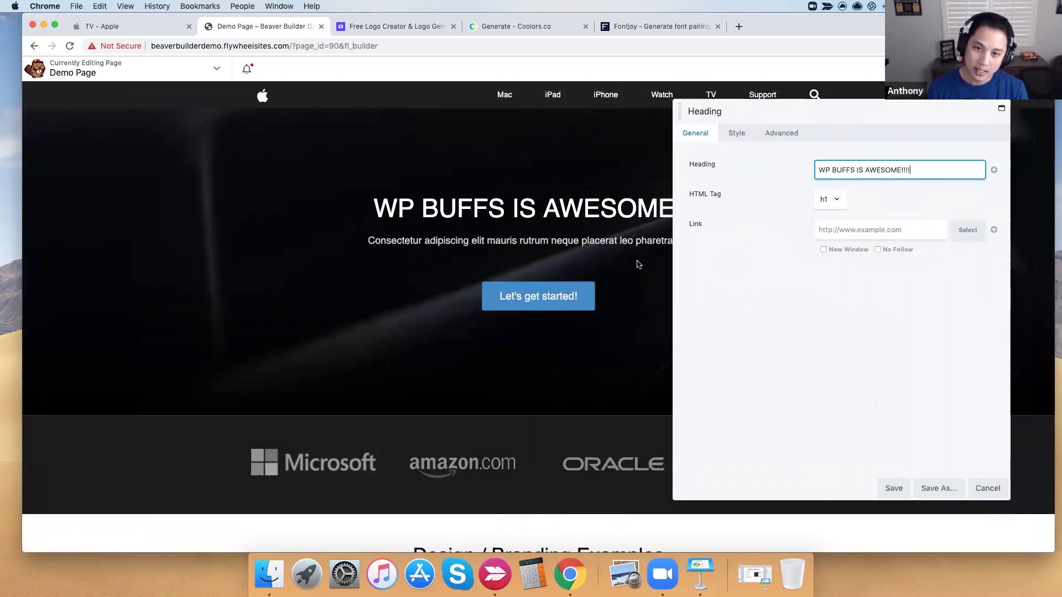
- Format the hero subheading text as bold and italic, and give it the Heading 2 style
click(531, 247)
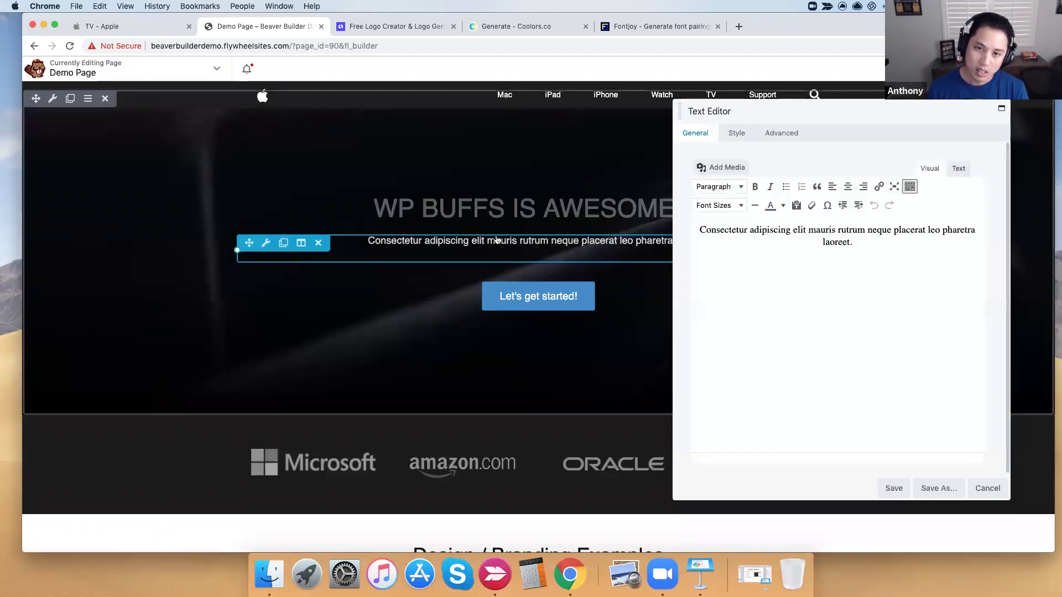
mouse_move(705, 230)
mouse_down()
mouse_move(878, 251)
mouse_move(783, 230)
mouse_move(705, 230)
mouse_up()
click(755, 188)
click(771, 188)
click(737, 188)
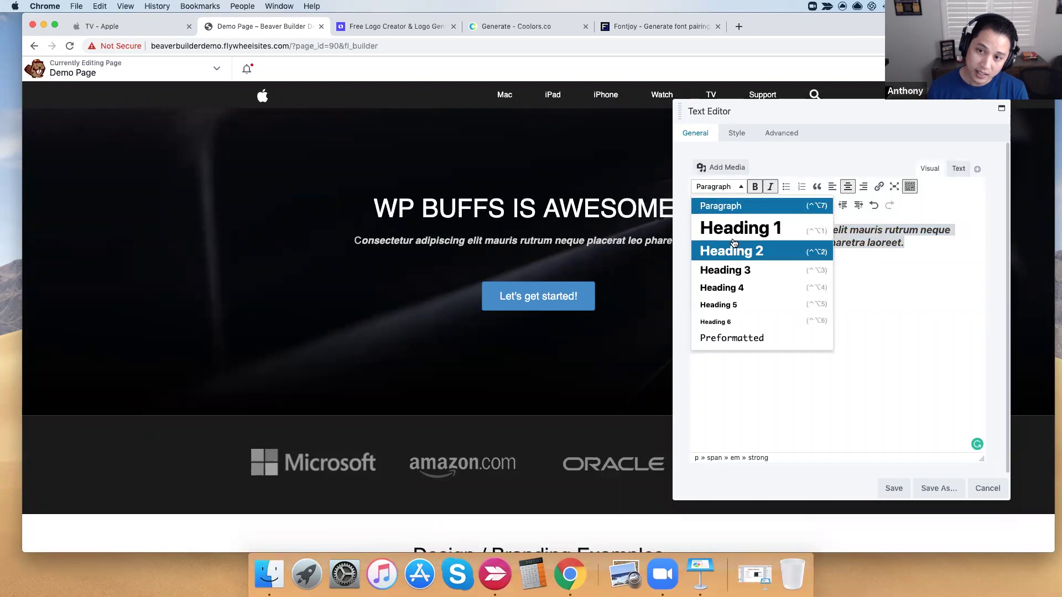
click(727, 255)
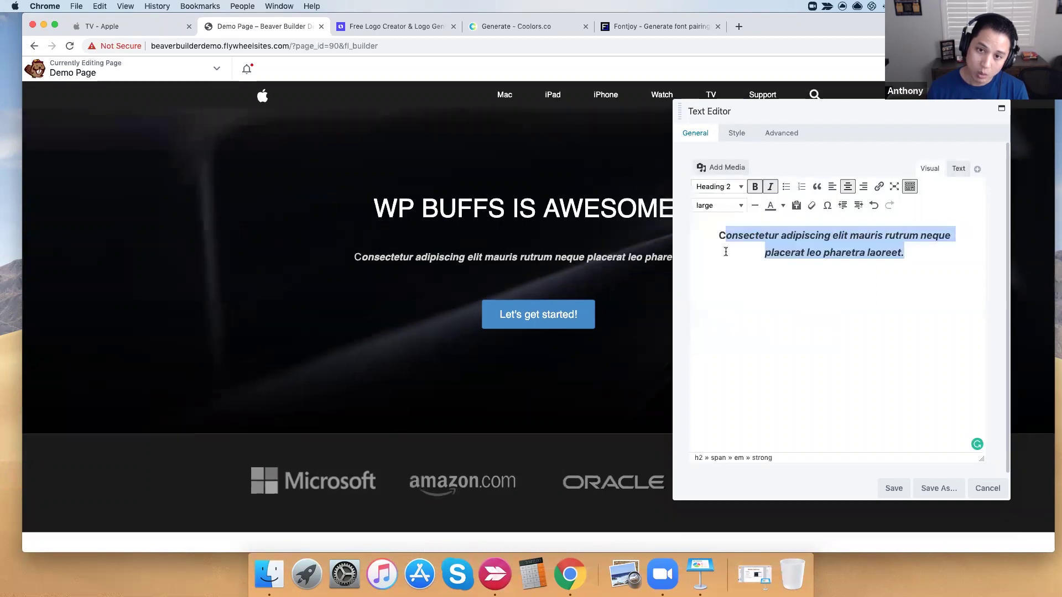
click(741, 190)
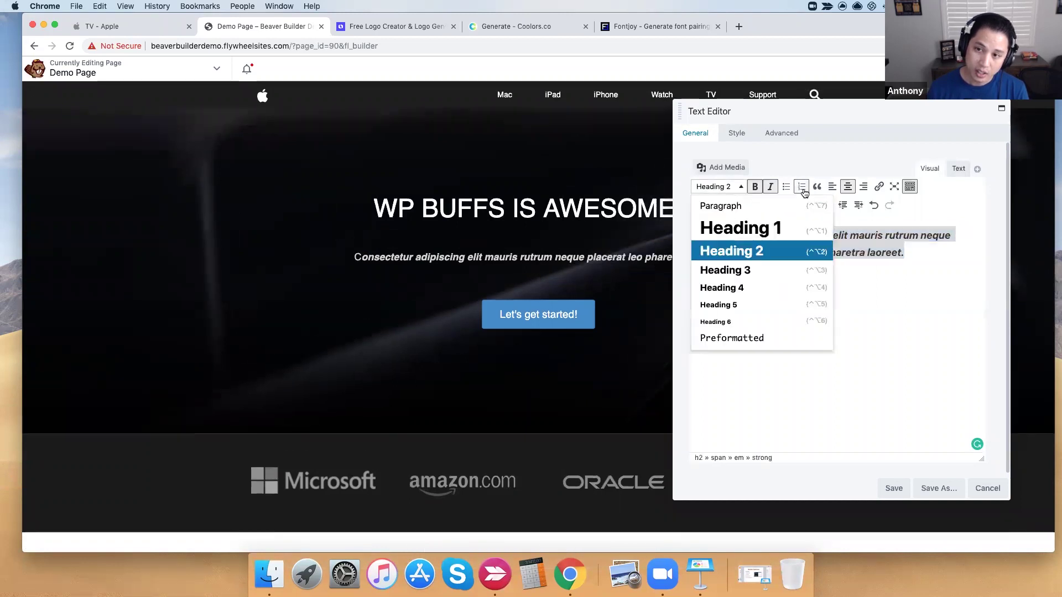
click(894, 289)
- Color the words "placerat leo pharetra laoreet." red in the hero subheading and save the text module
click(783, 208)
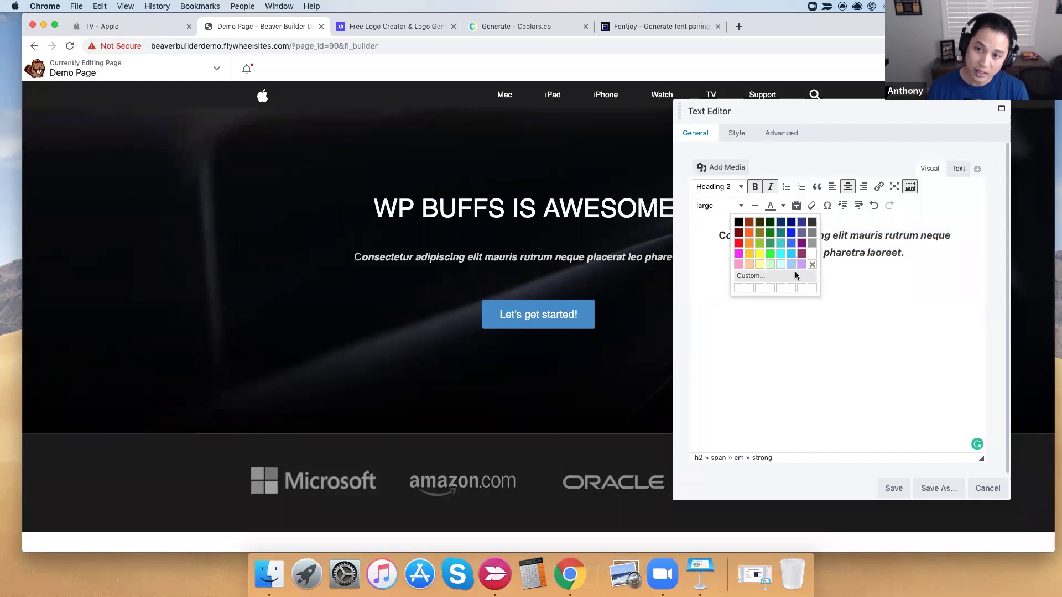
click(739, 247)
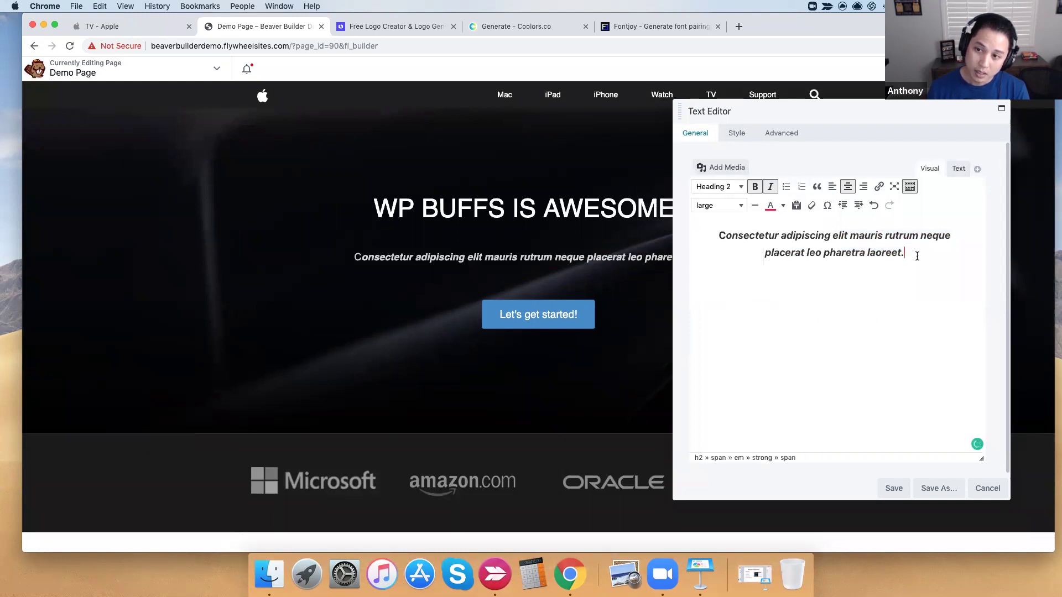
drag(917, 257, 750, 251)
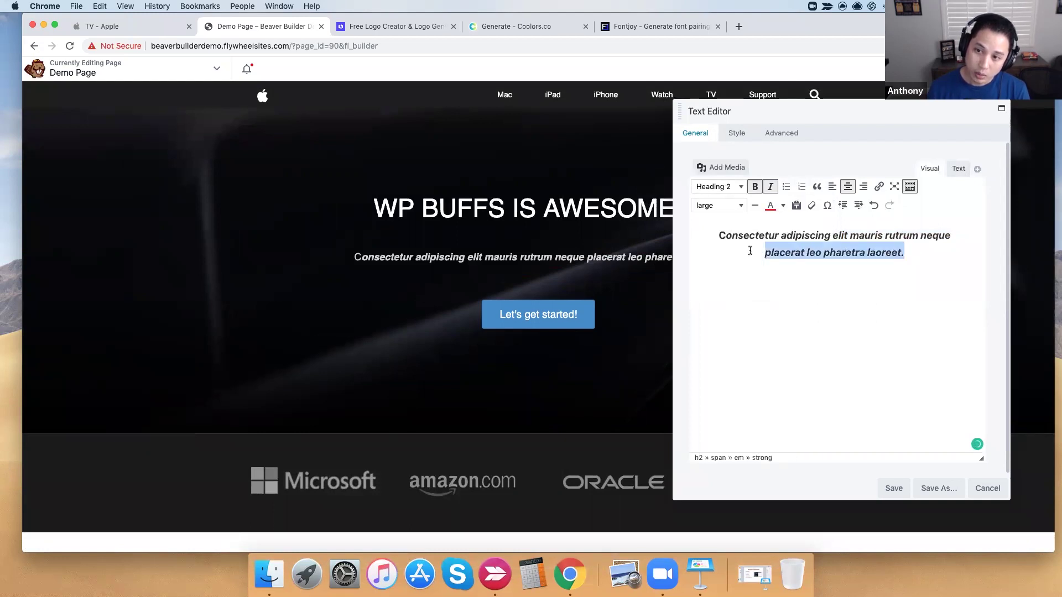
click(769, 207)
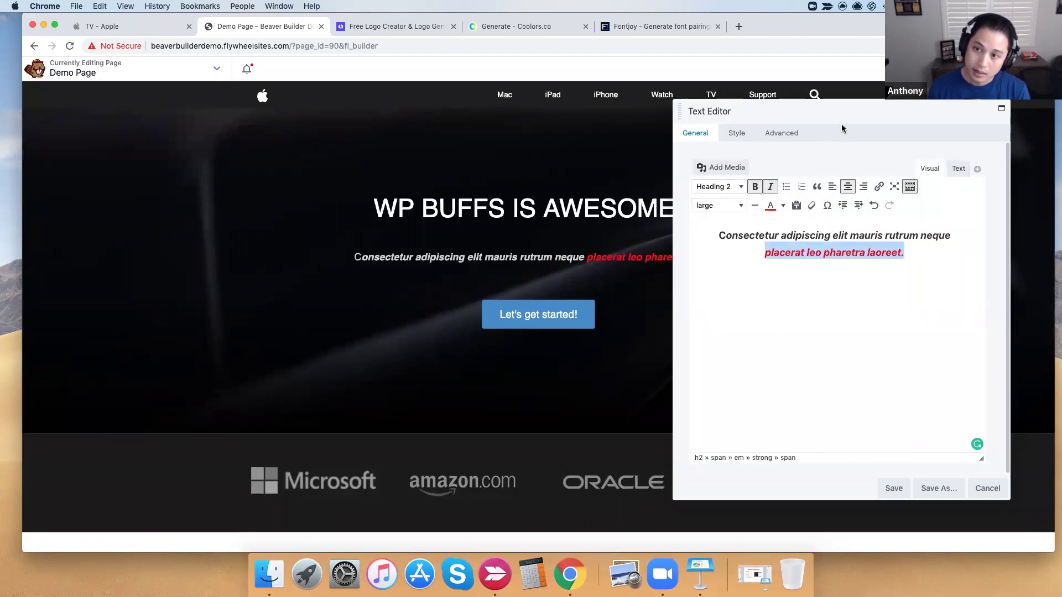
mouse_move(842, 114)
mouse_down()
mouse_move(932, 105)
mouse_move(831, 104)
mouse_up()
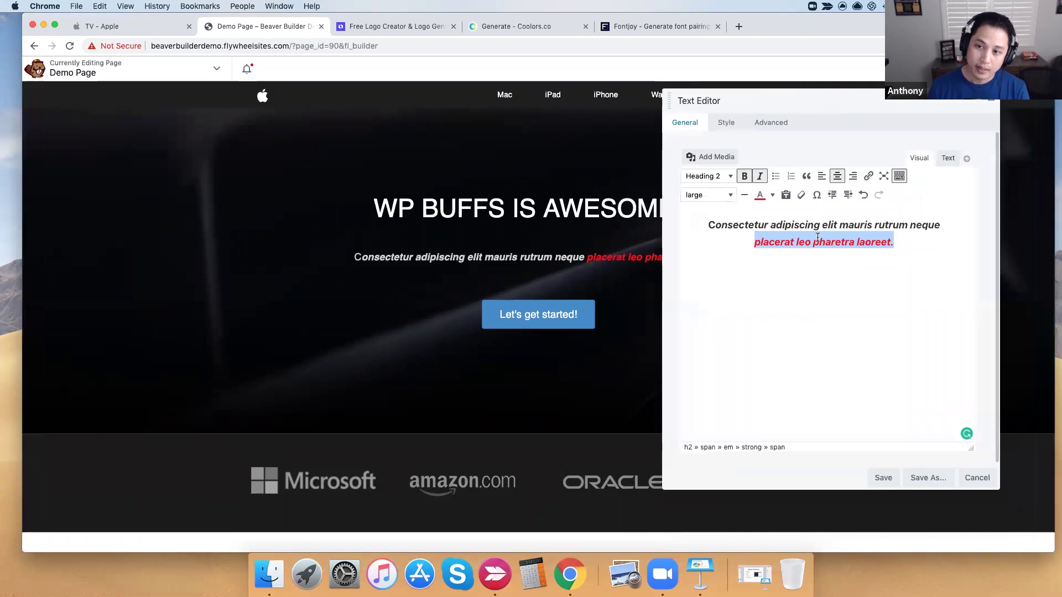
click(881, 477)
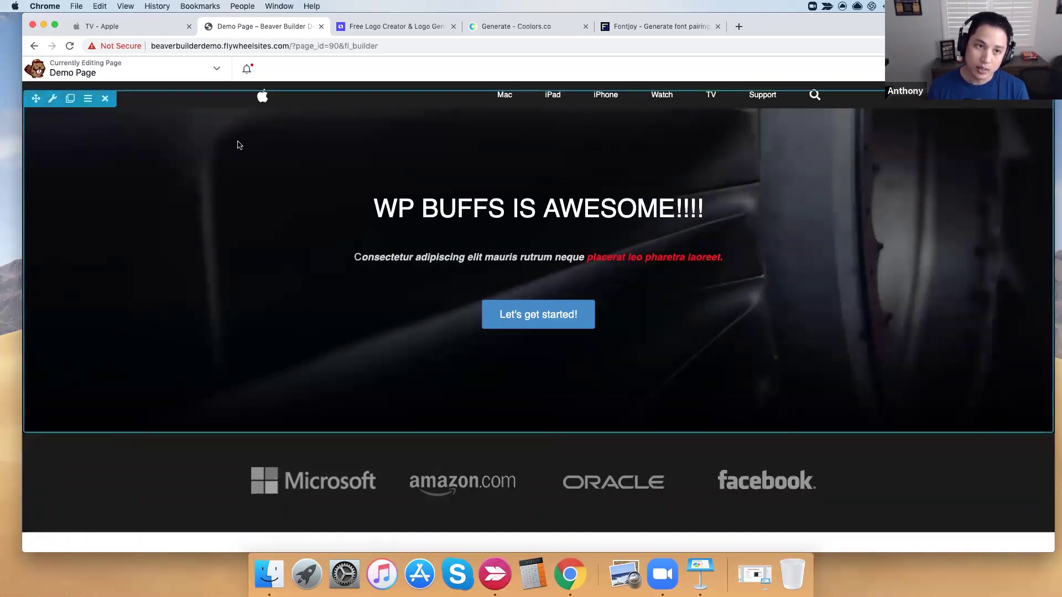
- Remove the background photo 707.jpg in the hero row's settings
click(52, 101)
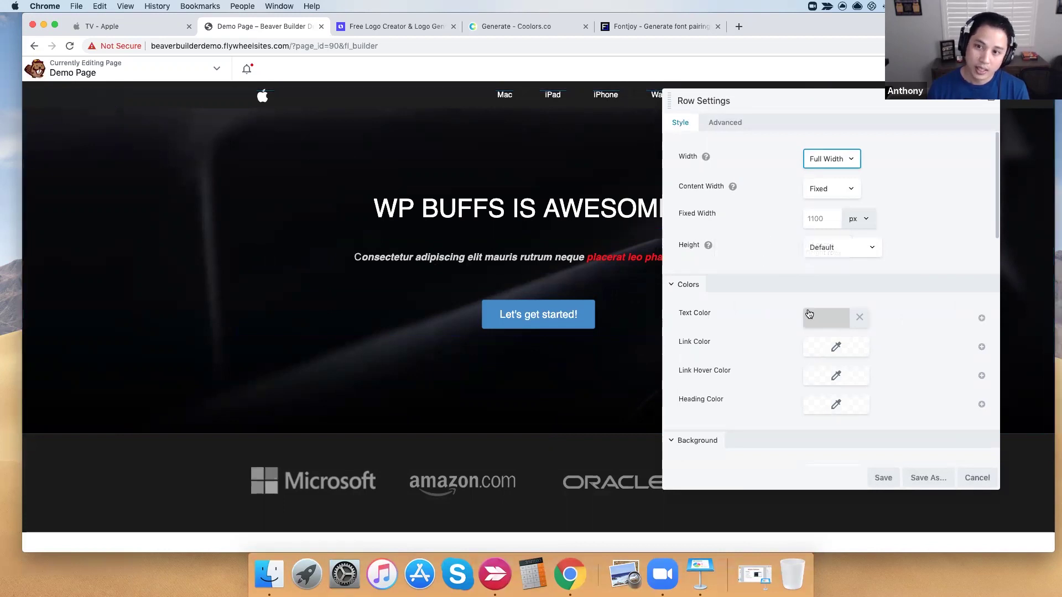
scroll(751, 316, down, 8)
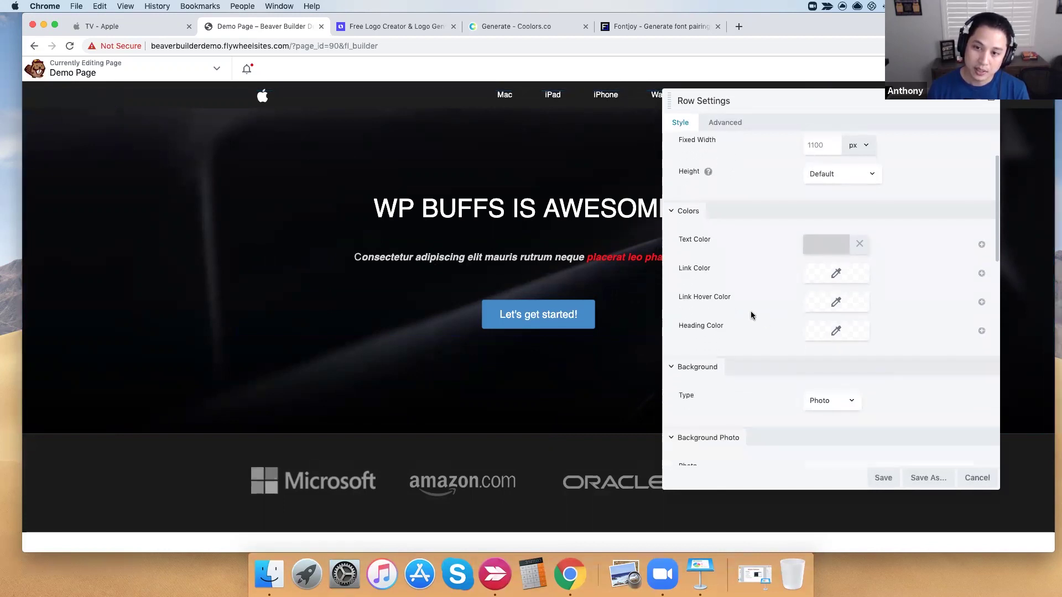
scroll(750, 329, down, 4)
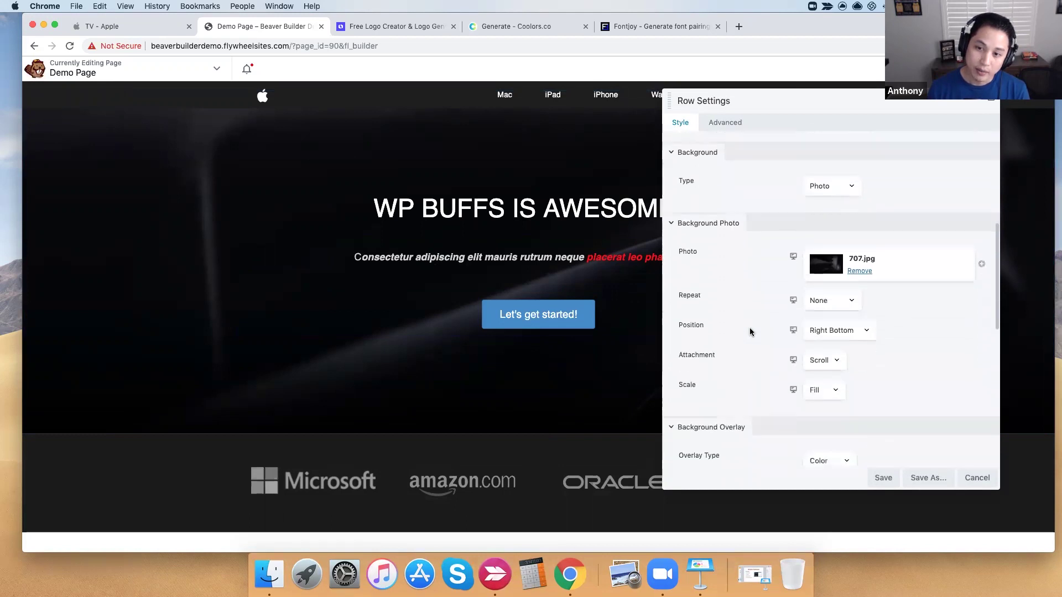
click(859, 229)
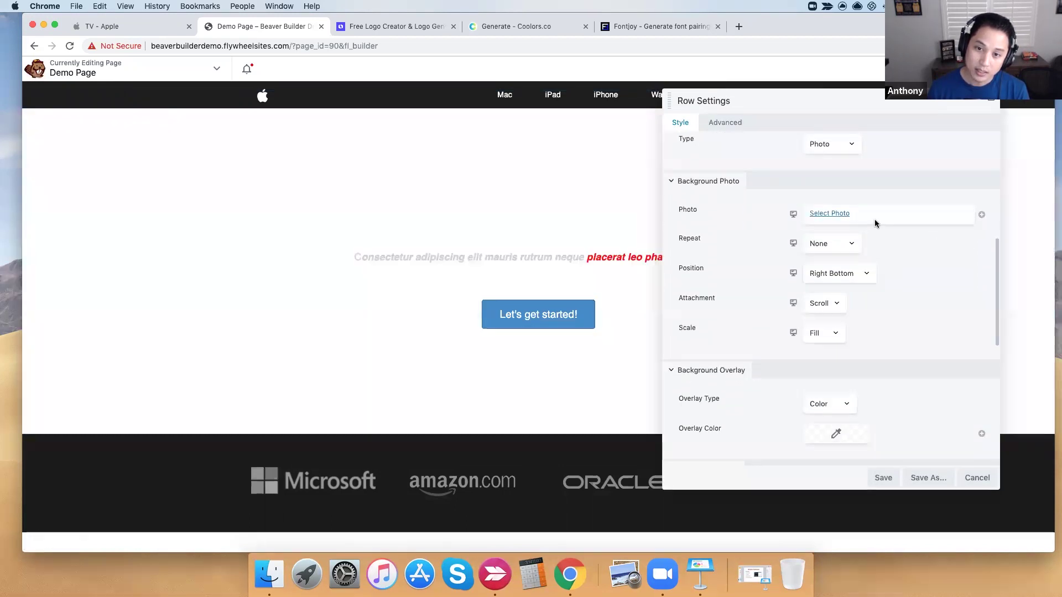
- Change the hero row's background type to Color, set it to blue #0010f2 and save the row settings
scroll(830, 216, up, 1)
click(838, 184)
click(837, 164)
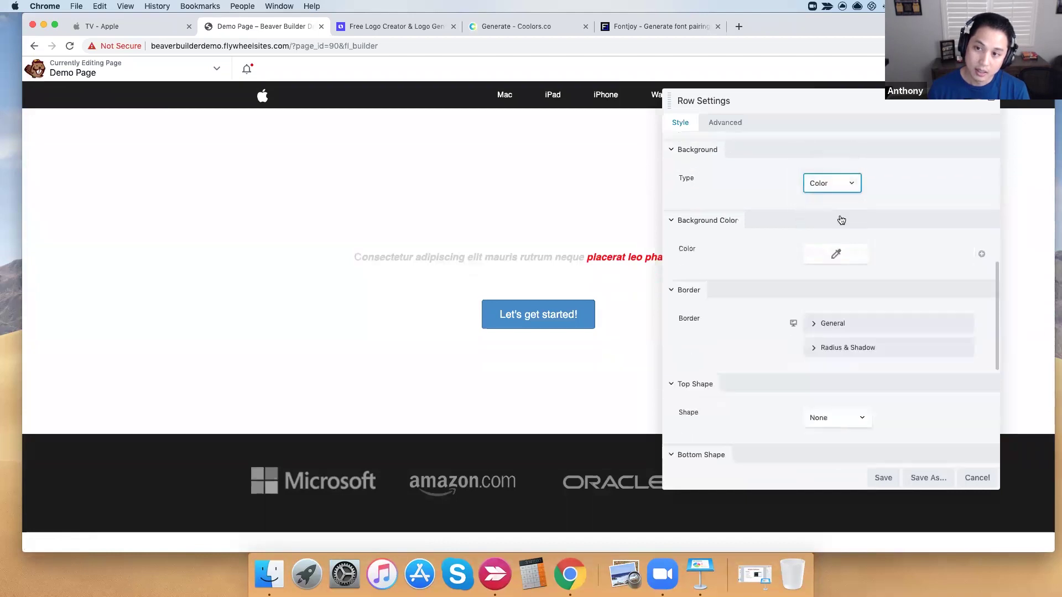
click(853, 255)
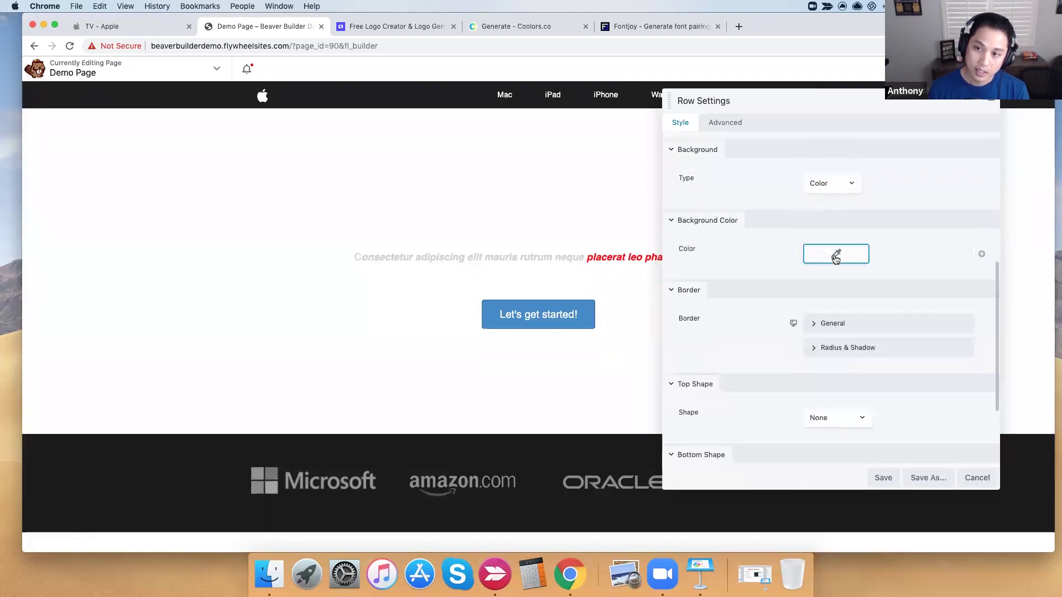
drag(900, 290, 913, 287)
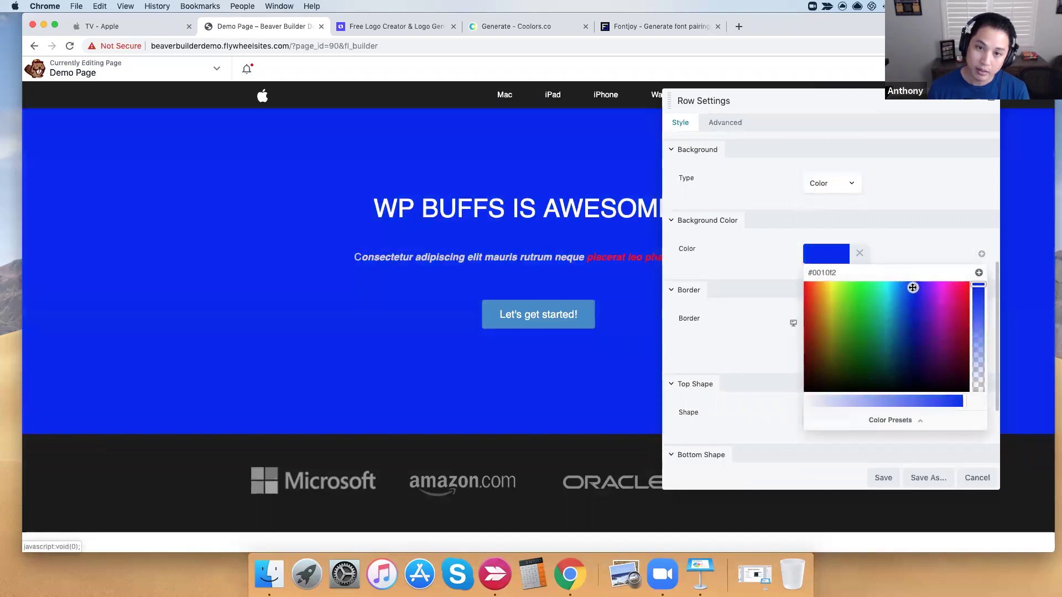
click(762, 325)
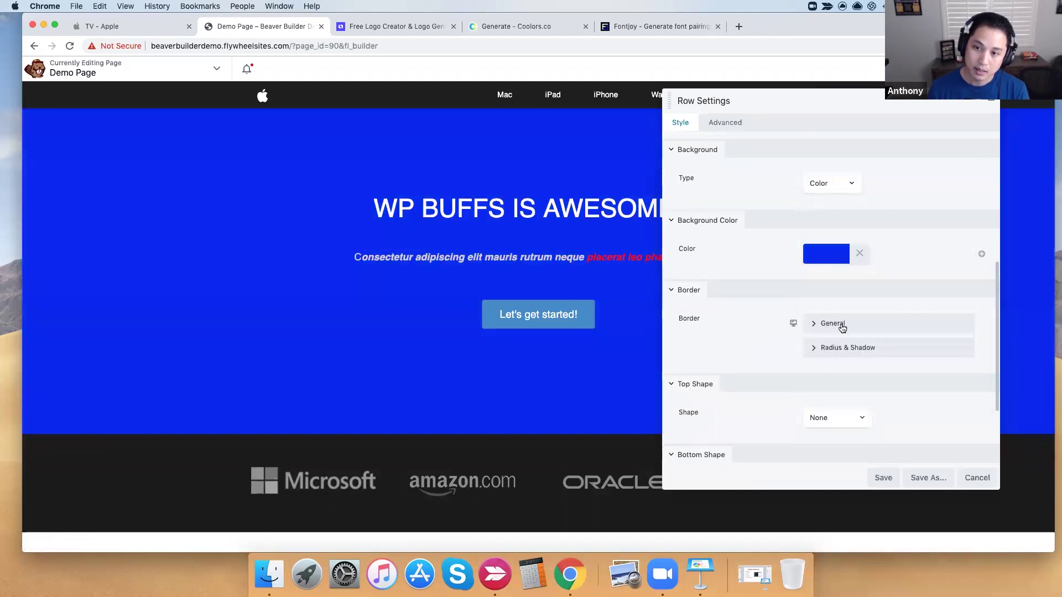
click(883, 479)
scroll(330, 284, down, 2)
scroll(330, 283, up, 2)
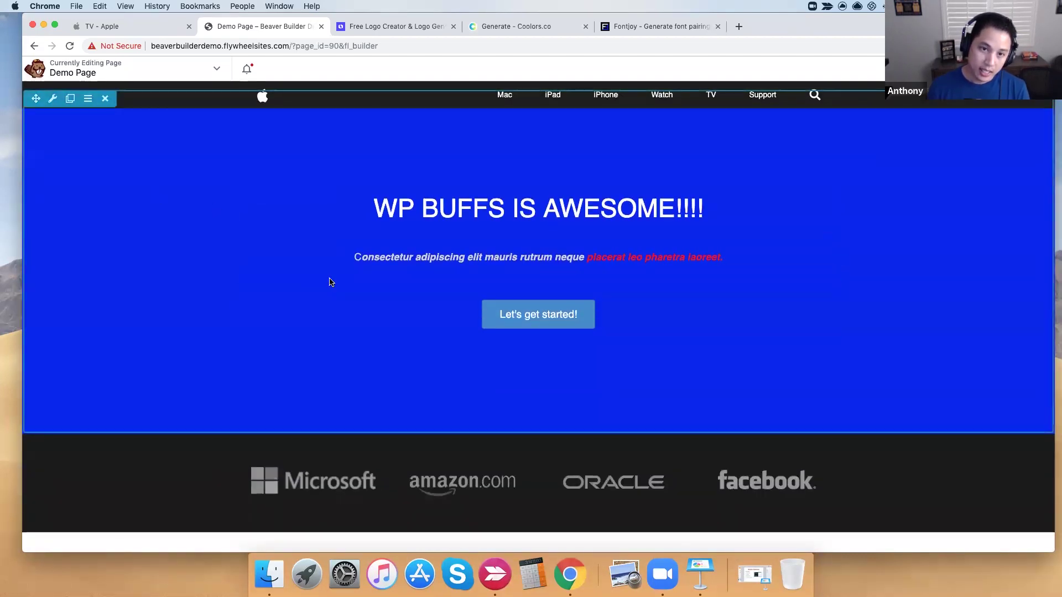
- Delete the row of company logos below the hero section
scroll(350, 404, down, 4)
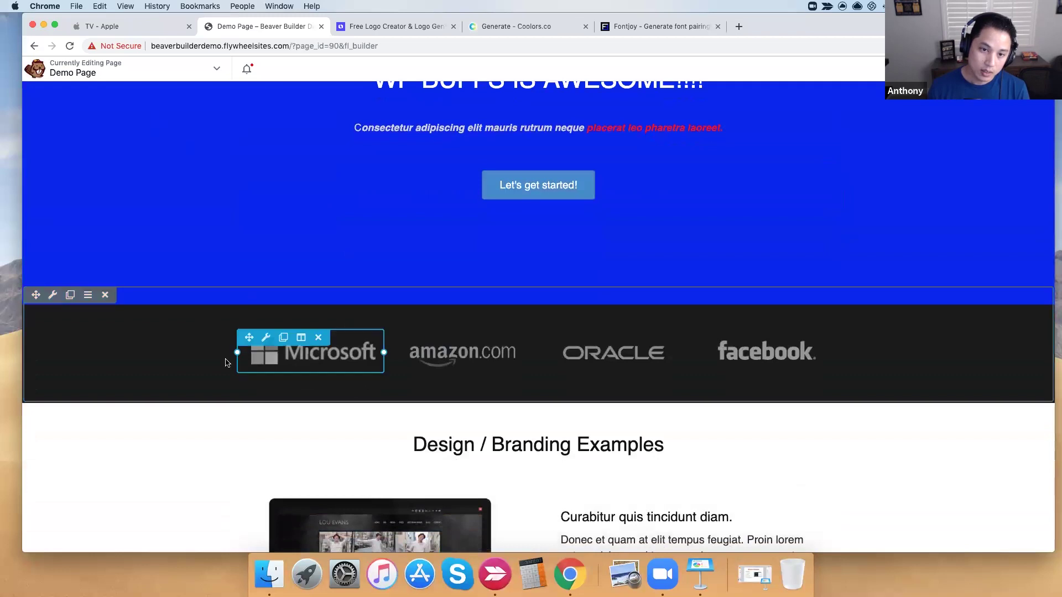
click(105, 295)
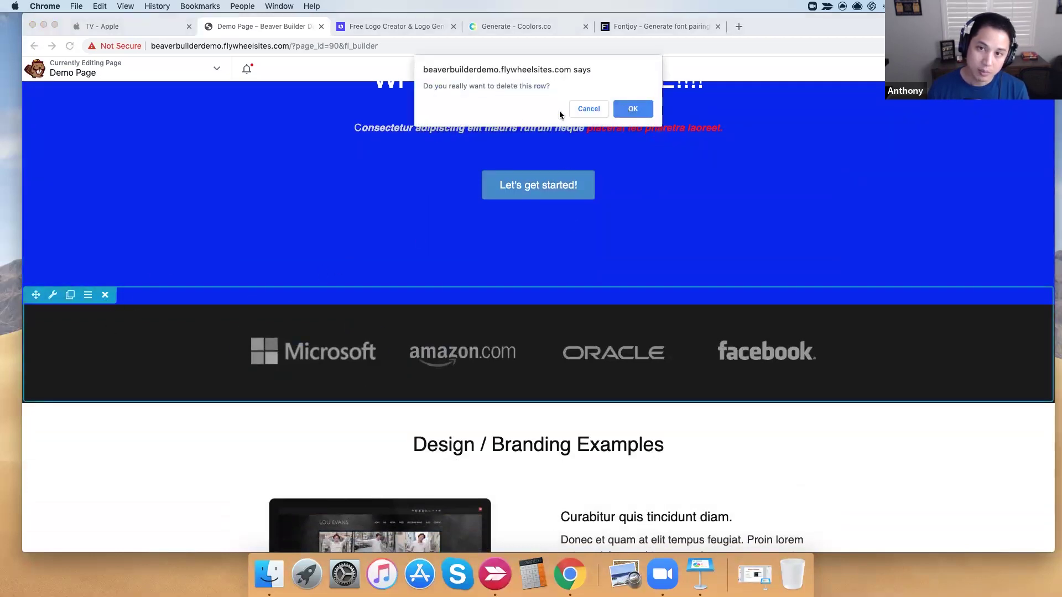
click(633, 109)
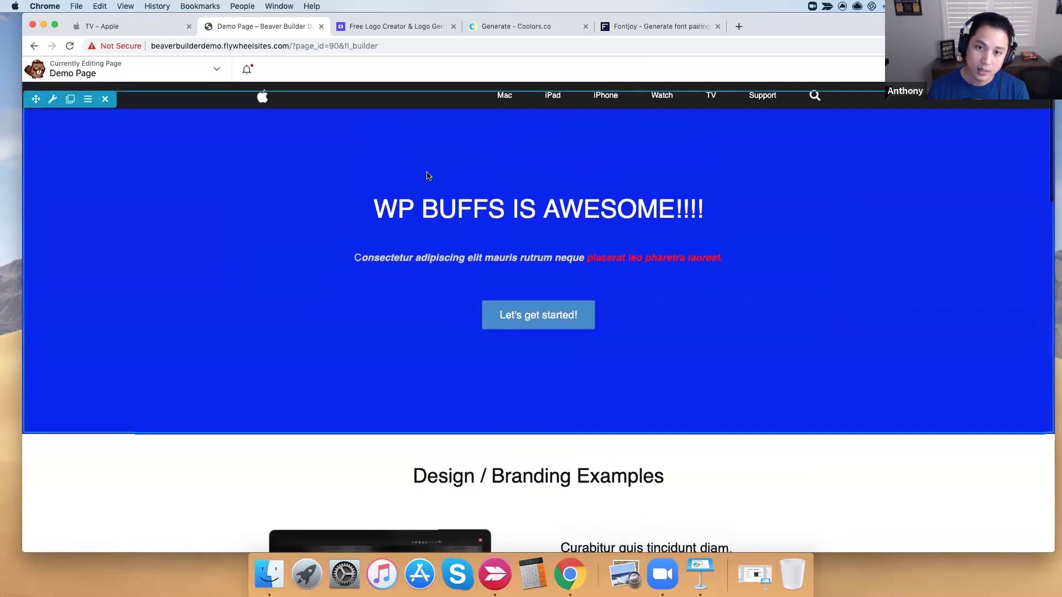
- Move the first expert's profile module from Meet the Experts into the hero row, below the "Let's get started!" button
scroll(426, 179, down, 8)
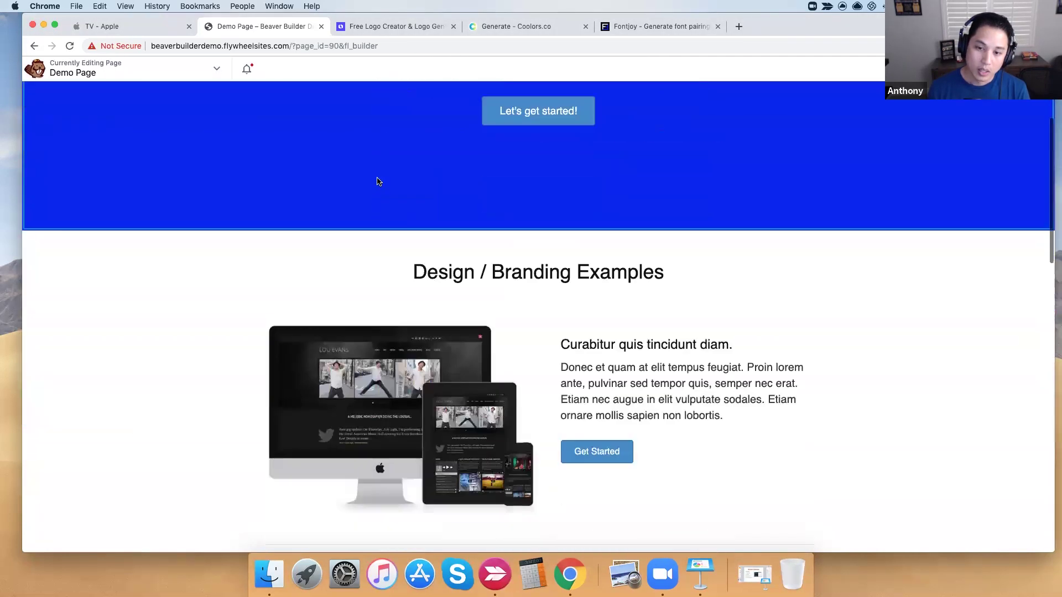
scroll(378, 181, down, 9)
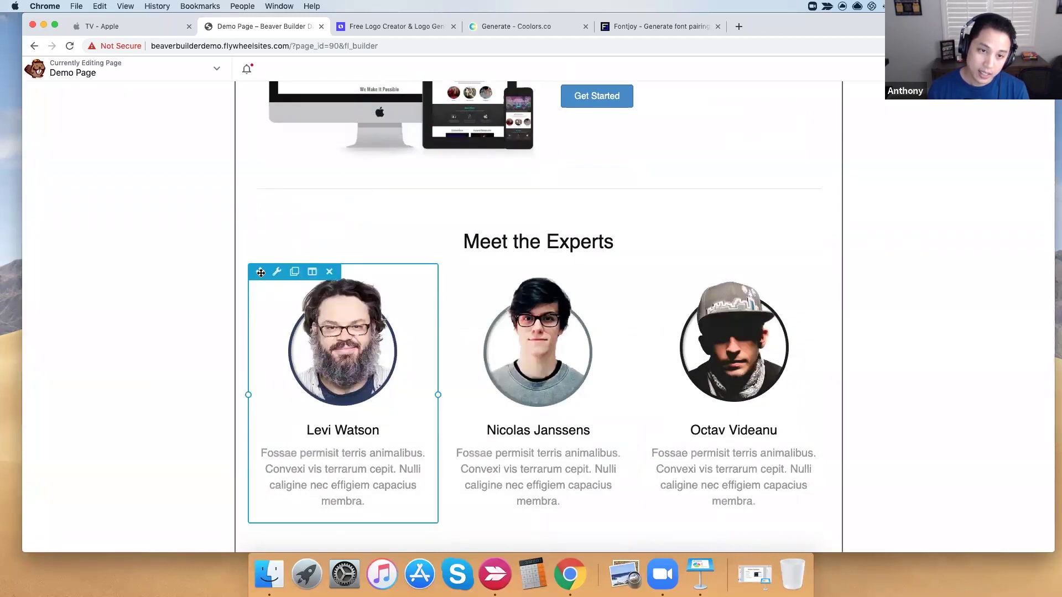
drag(260, 273, 543, 326)
scroll(566, 358, up, 2)
scroll(611, 214, up, 5)
scroll(556, 266, up, 10)
scroll(499, 356, down, 2)
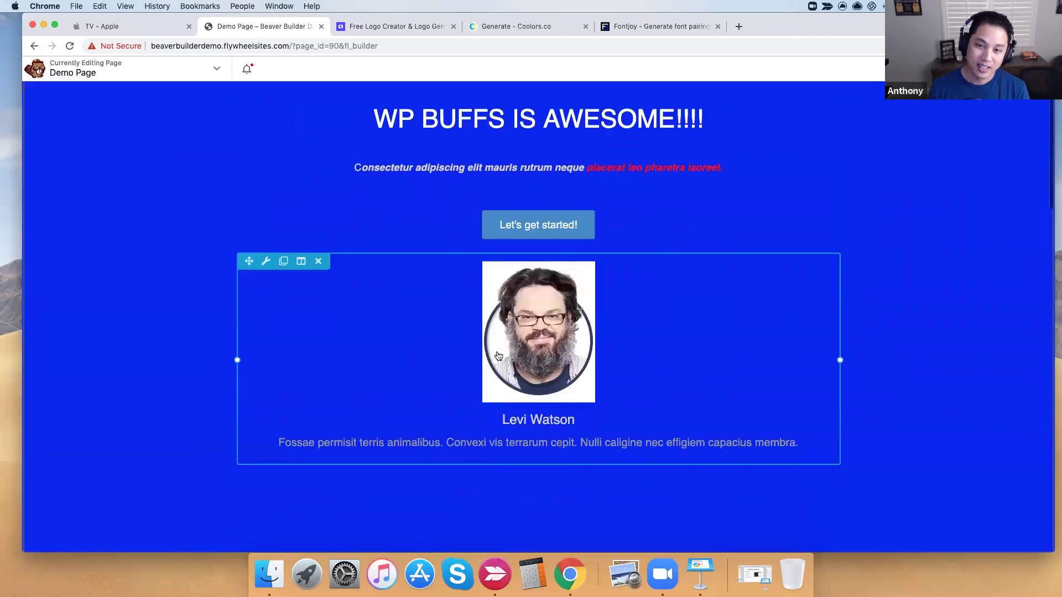
- Move the first expert's profile module into the Design / Branding Examples section, above the first device image
drag(249, 261, 382, 409)
scroll(384, 373, down, 3)
scroll(496, 346, down, 3)
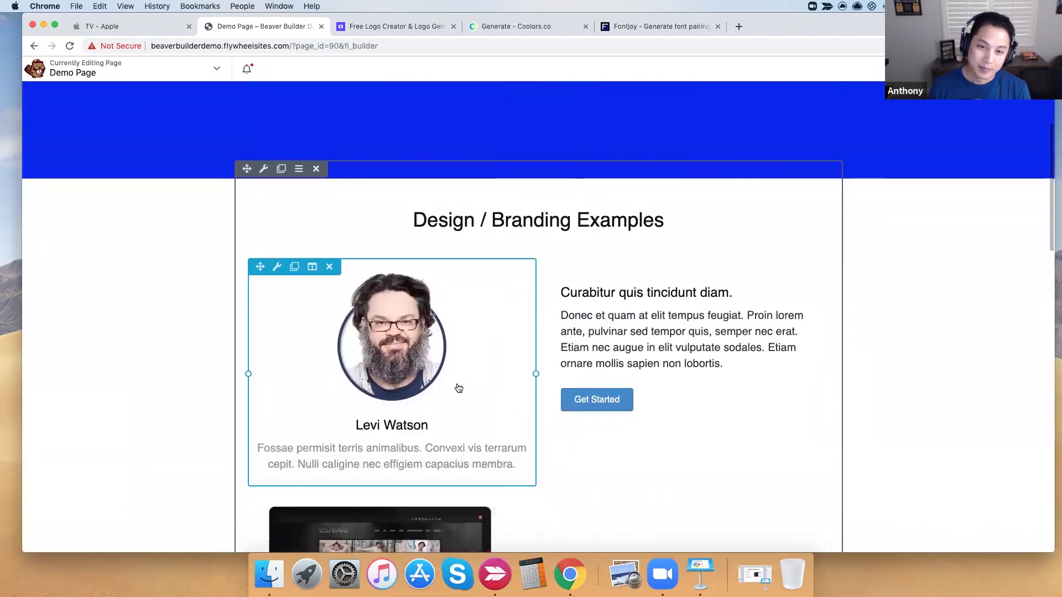
scroll(443, 349, up, 5)
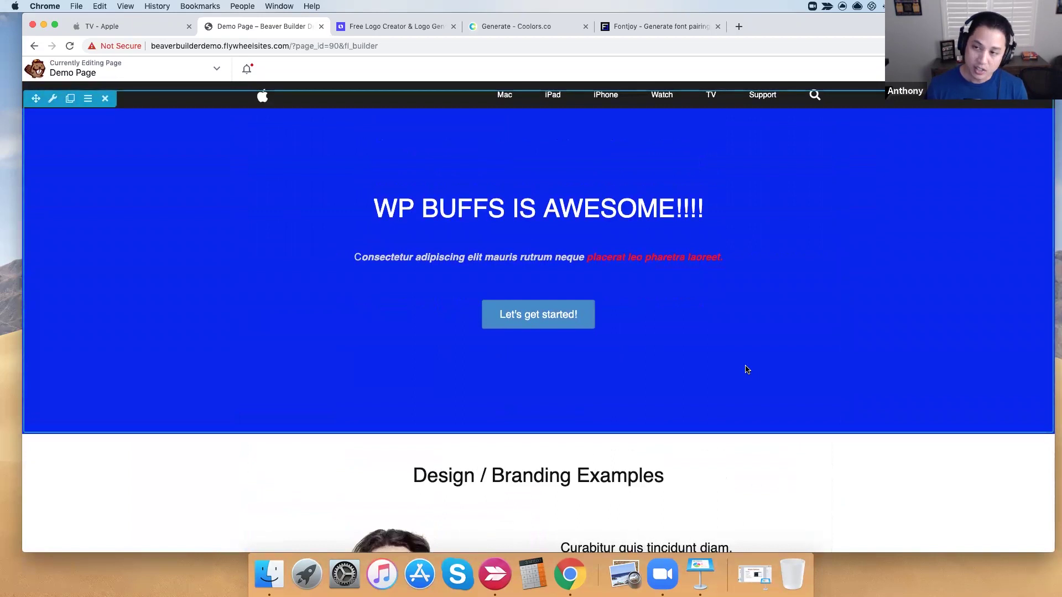
- Replace the page's existing layout with the Foto landing page template, confirm the replacement and look over the page
click(999, 68)
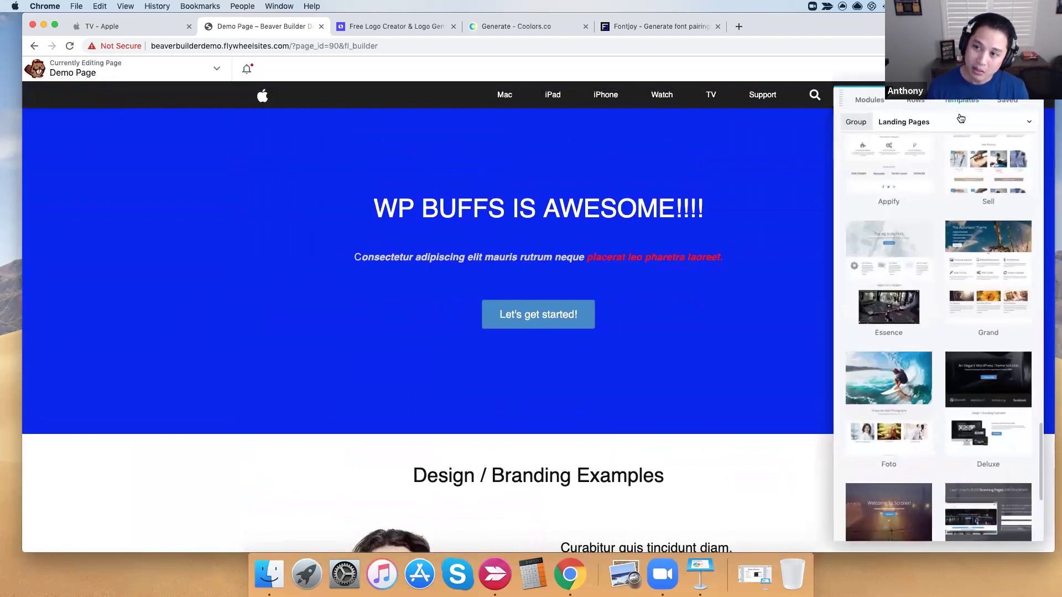
click(879, 382)
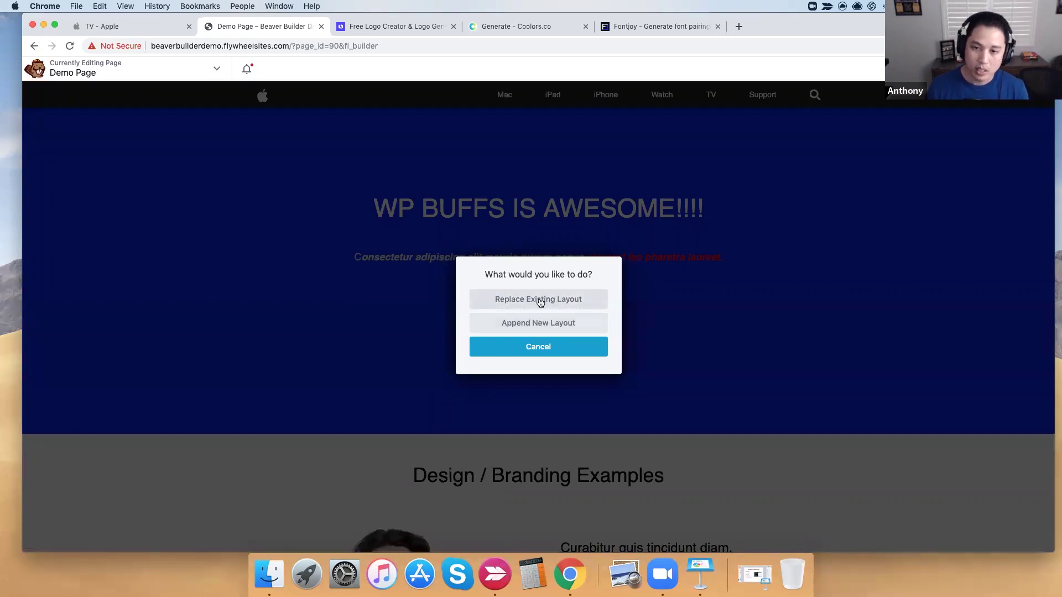
click(542, 300)
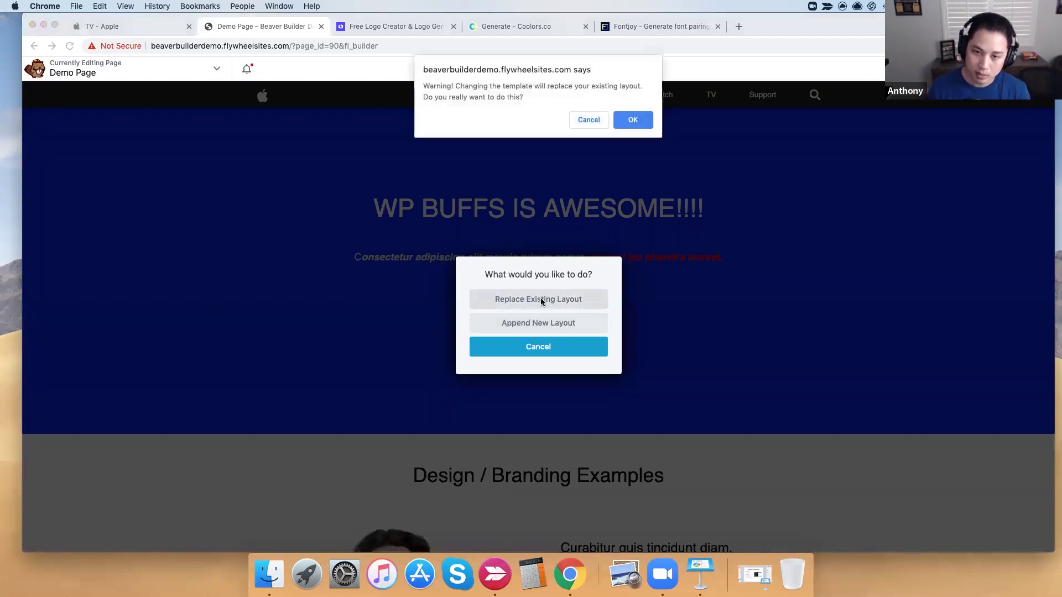
click(635, 119)
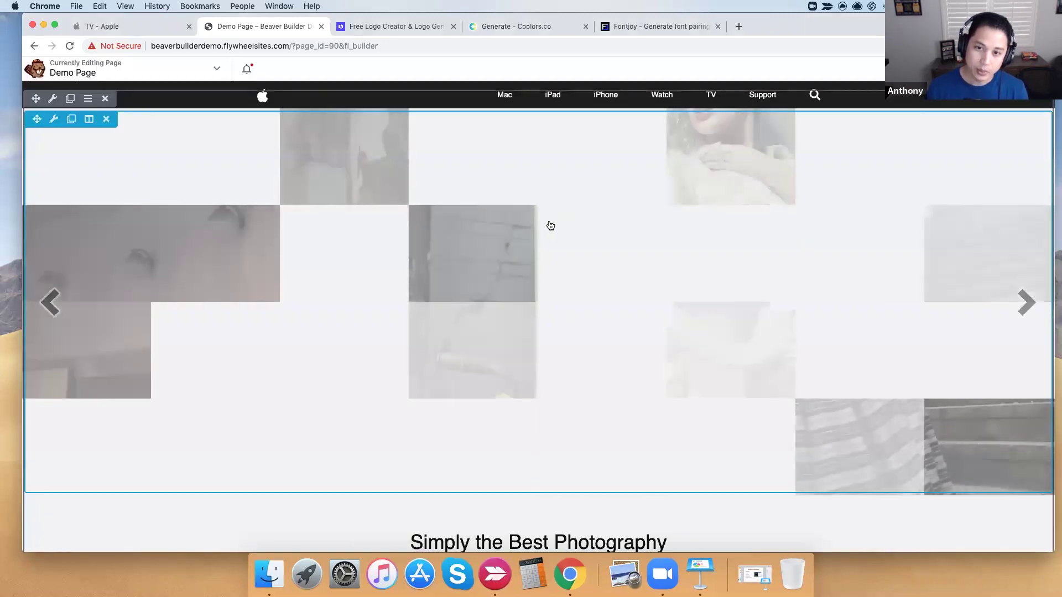
scroll(606, 262, down, 15)
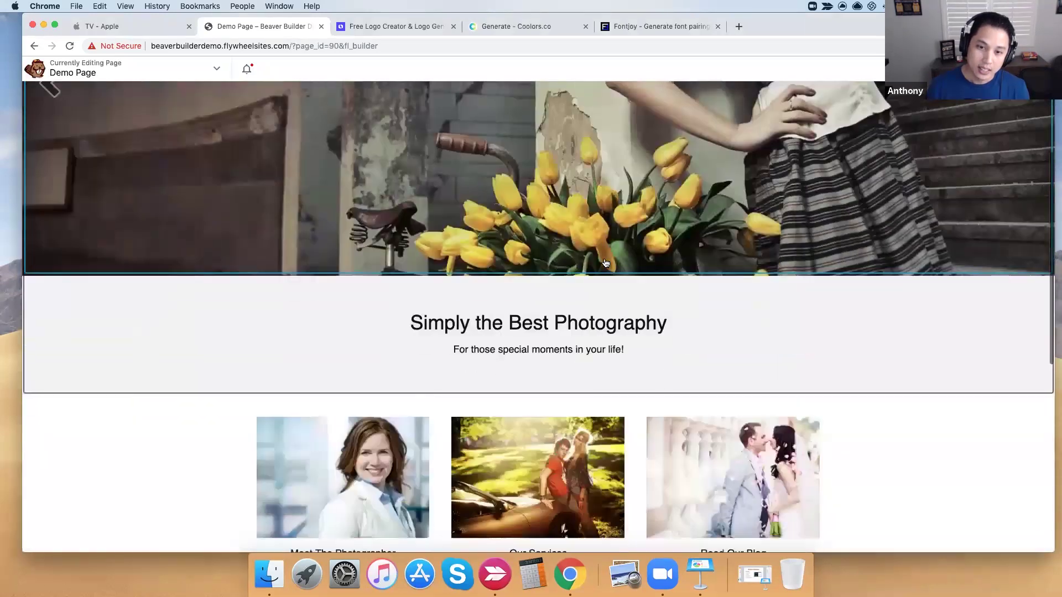
scroll(605, 263, up, 15)
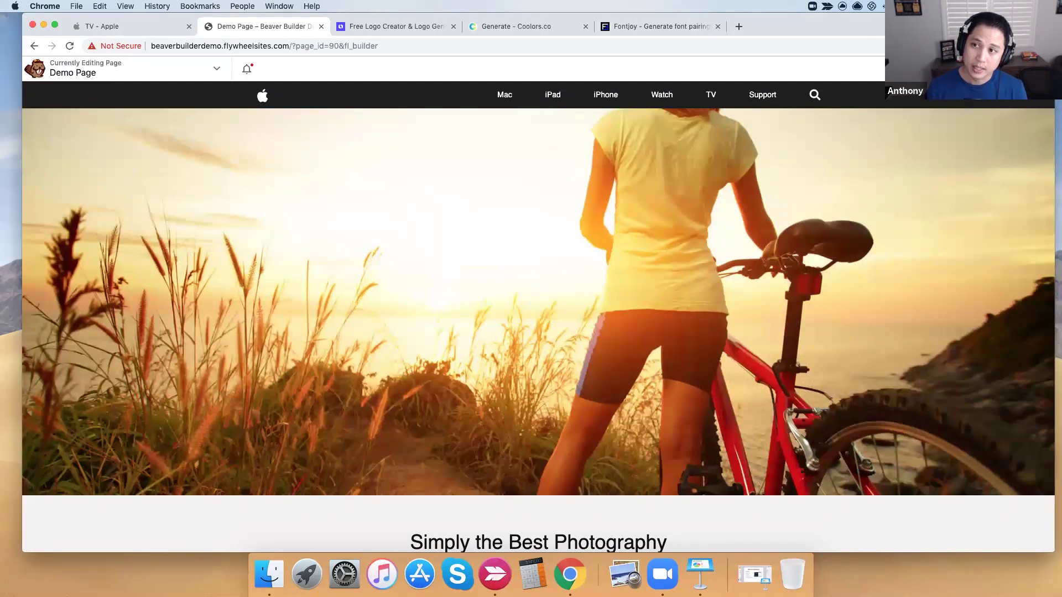
- Add the Pricing 5 prebuilt row from the Pricing Tables group above the photo slideshow and review the pricing section
click(1003, 68)
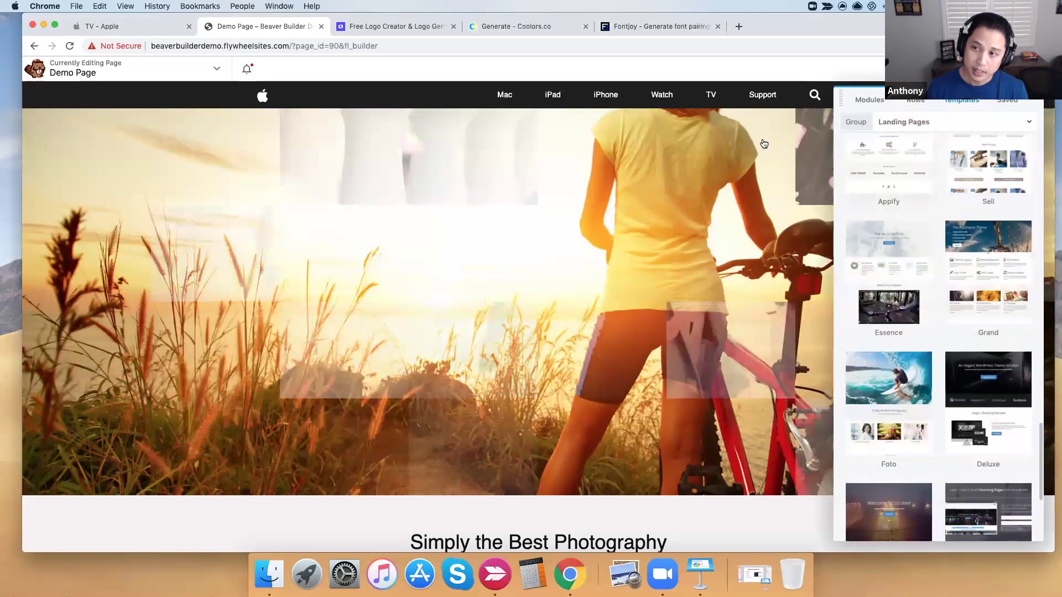
click(918, 107)
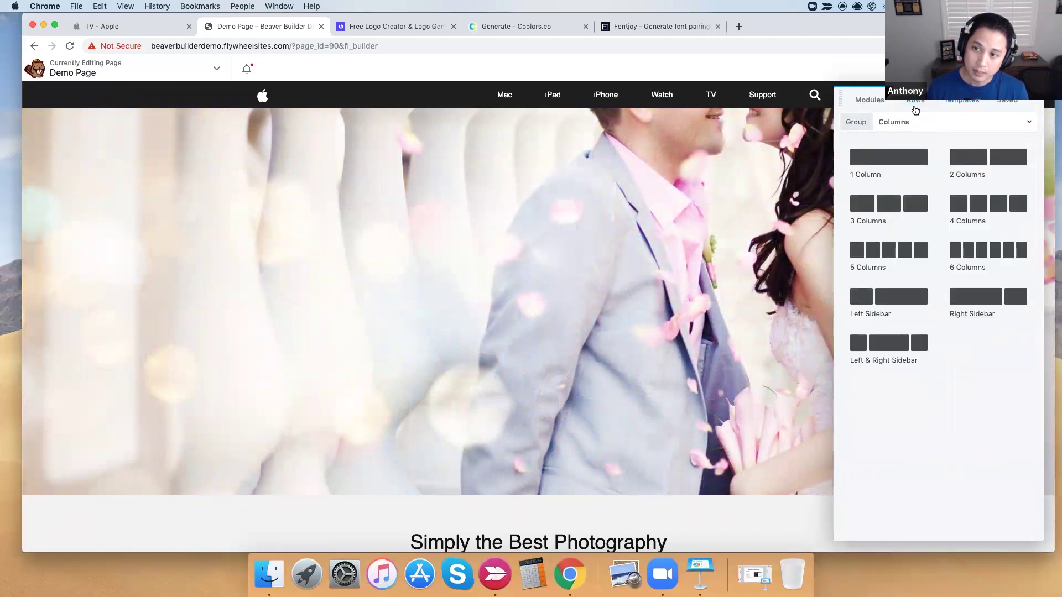
click(924, 121)
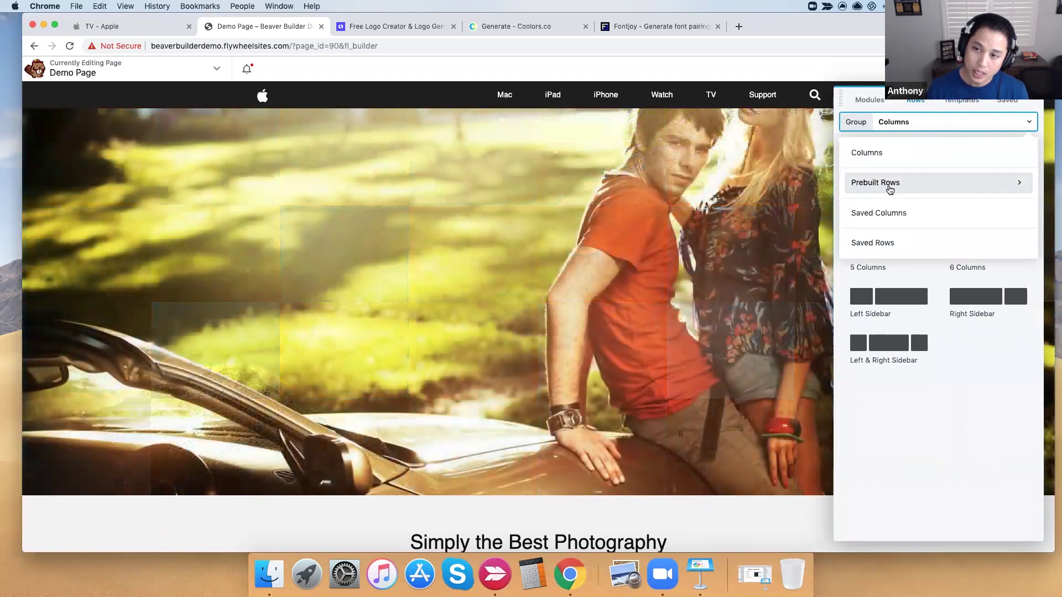
click(890, 189)
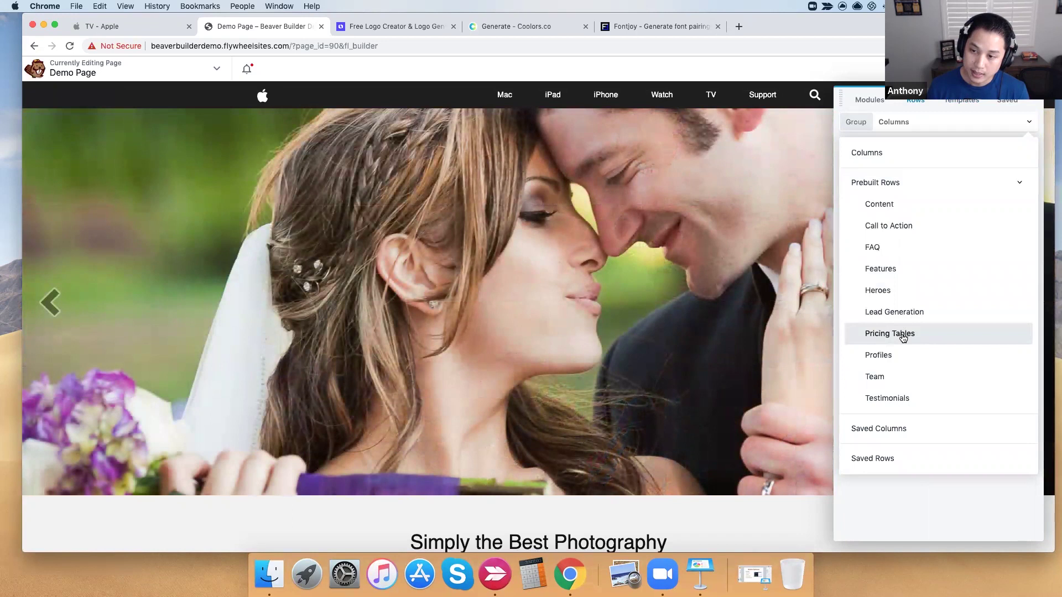
click(903, 339)
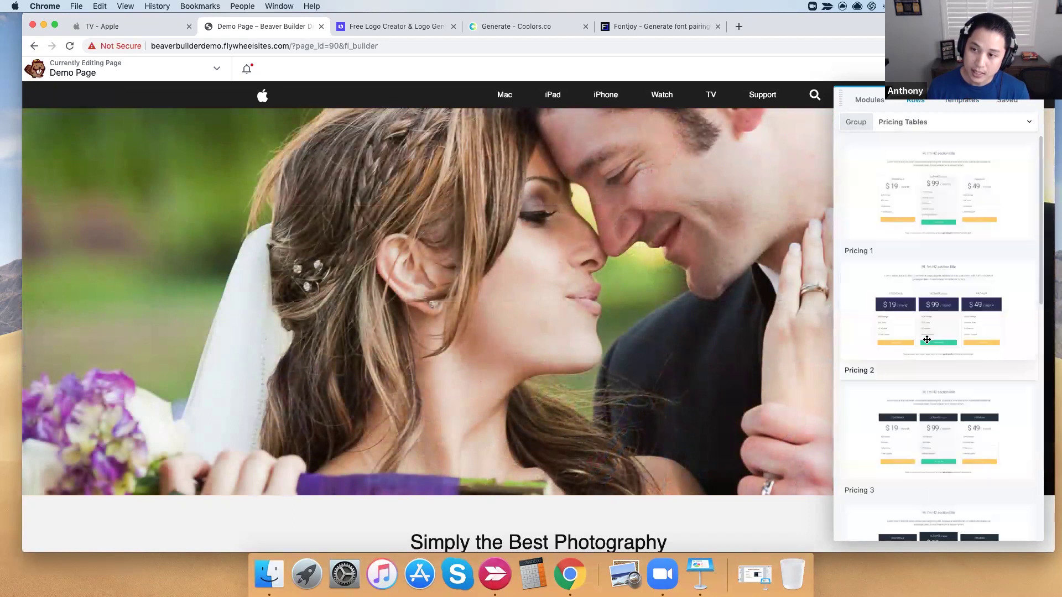
scroll(927, 340, down, 6)
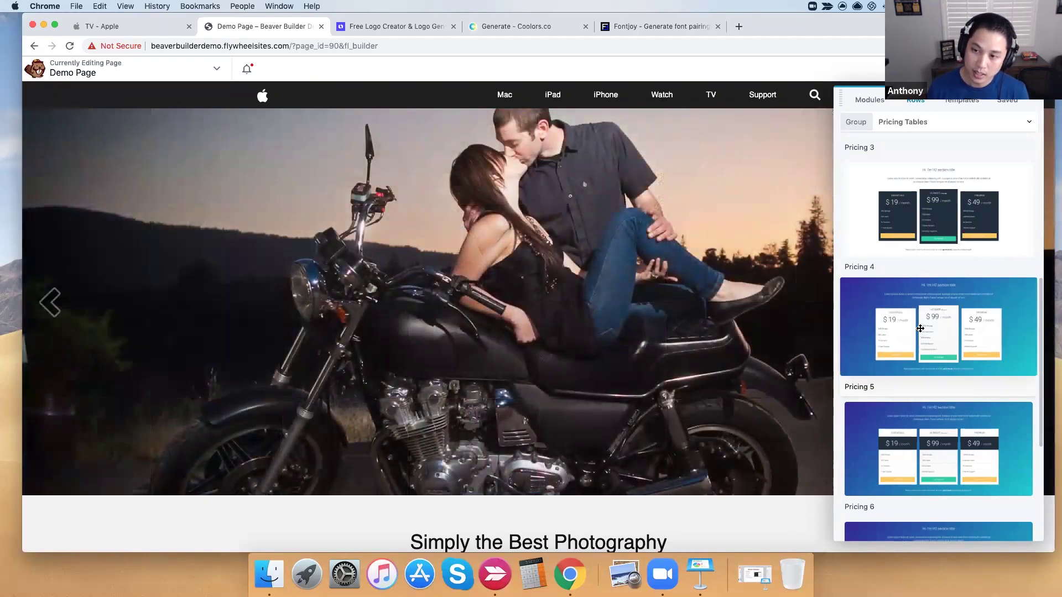
drag(920, 328, 597, 119)
scroll(706, 346, down, 5)
scroll(706, 346, up, 4)
scroll(706, 346, up, 2)
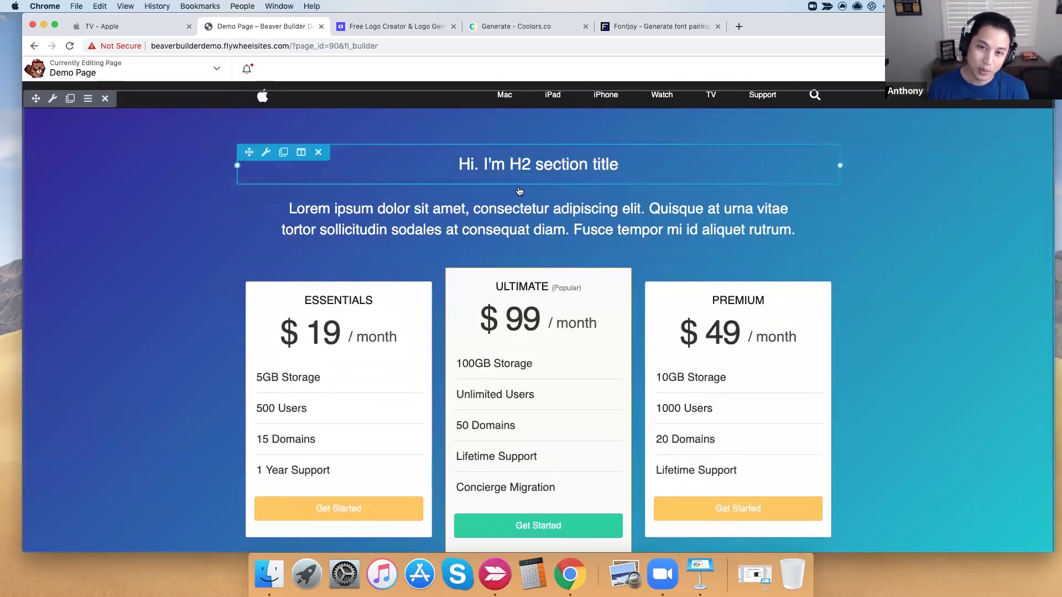
scroll(504, 238, down, 5)
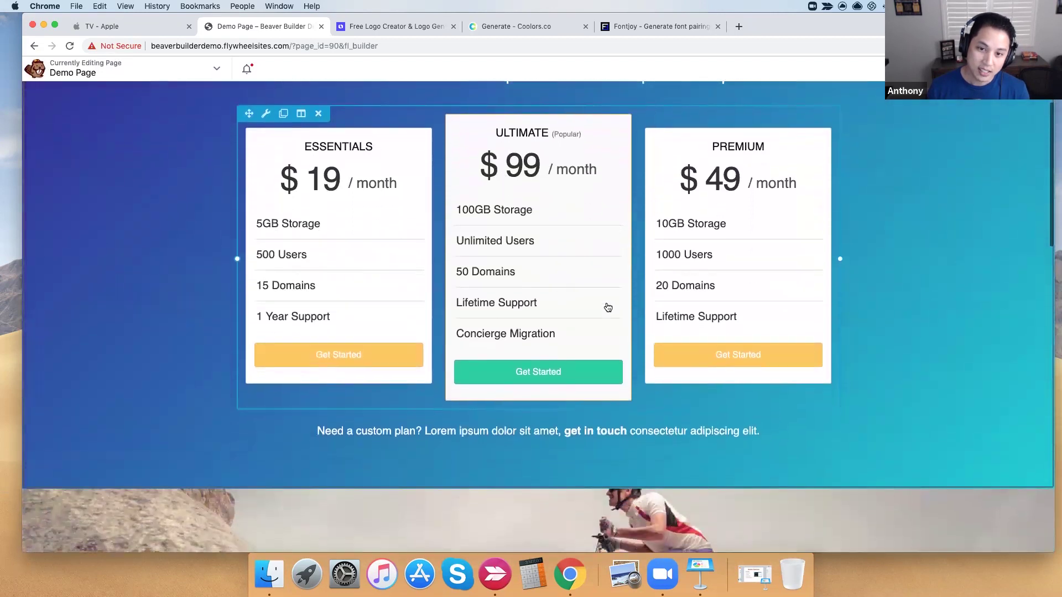
scroll(470, 277, up, 3)
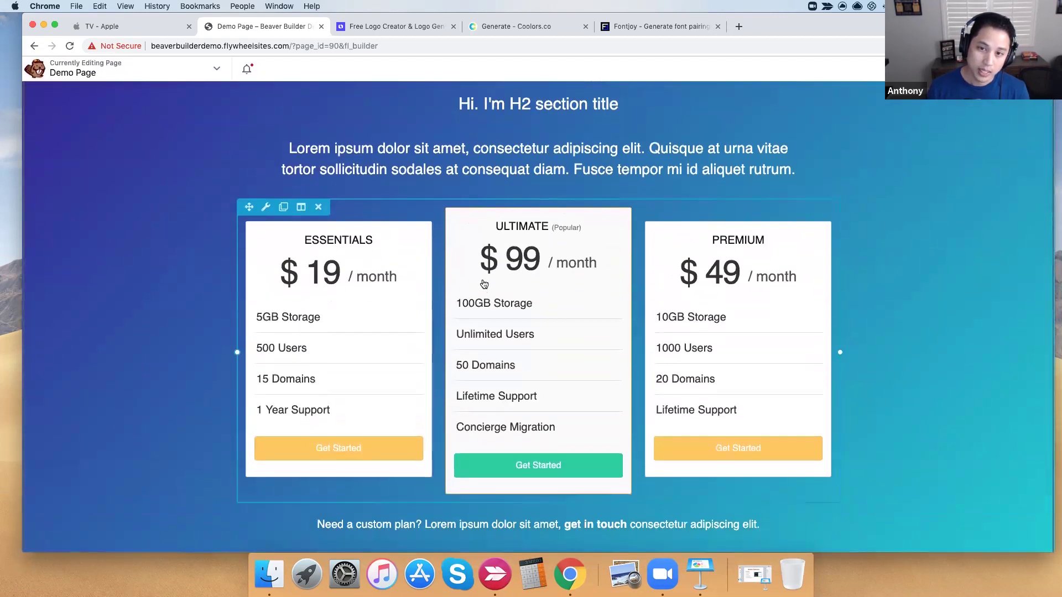
scroll(476, 312, up, 2)
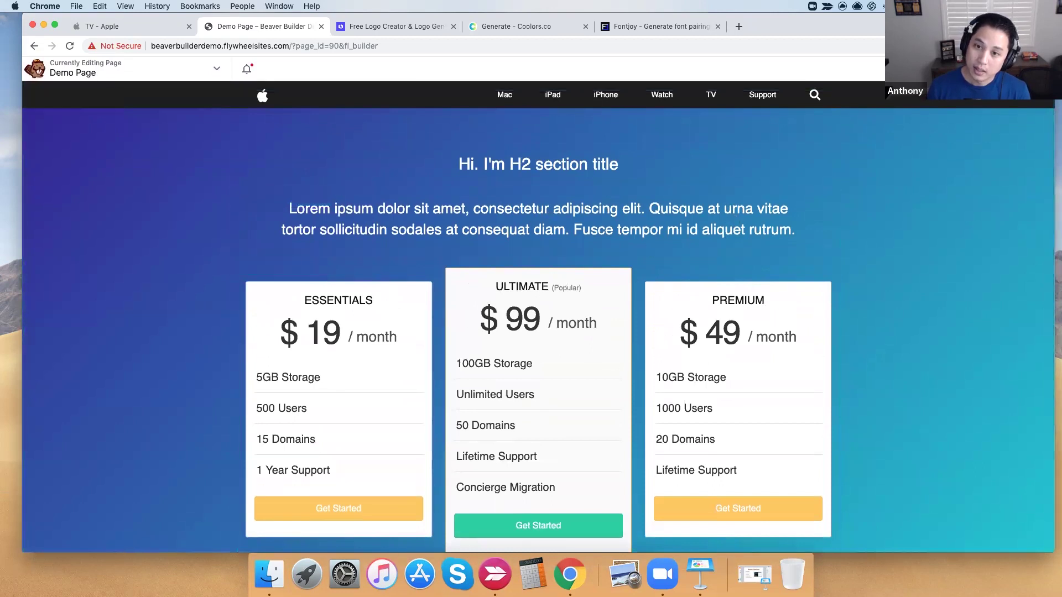
- Add the Leadgen 5 prebuilt row from the Lead Generation group above the pricing table row
click(1002, 68)
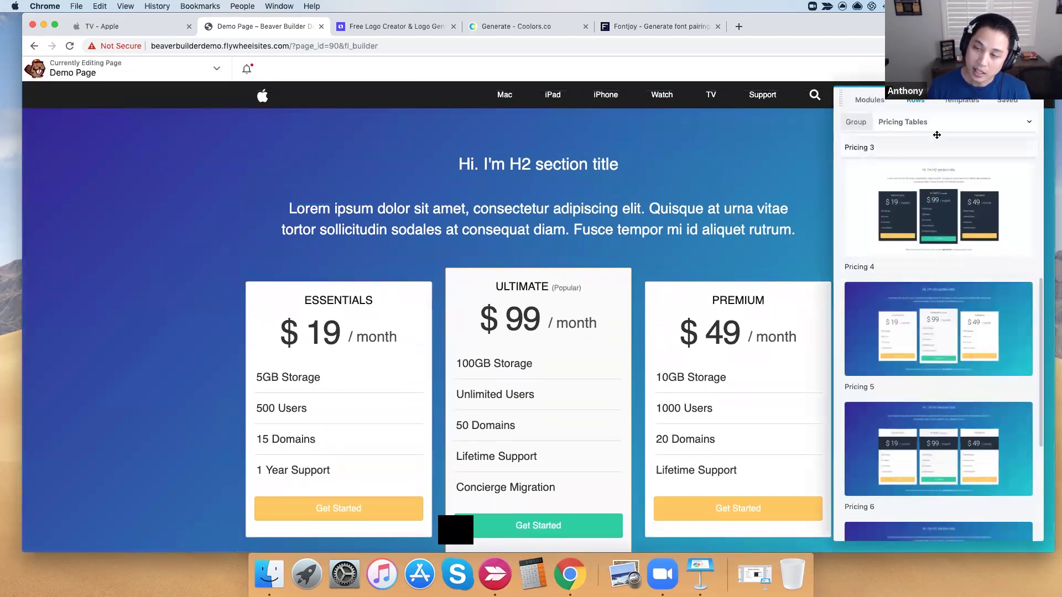
scroll(937, 135, up, 5)
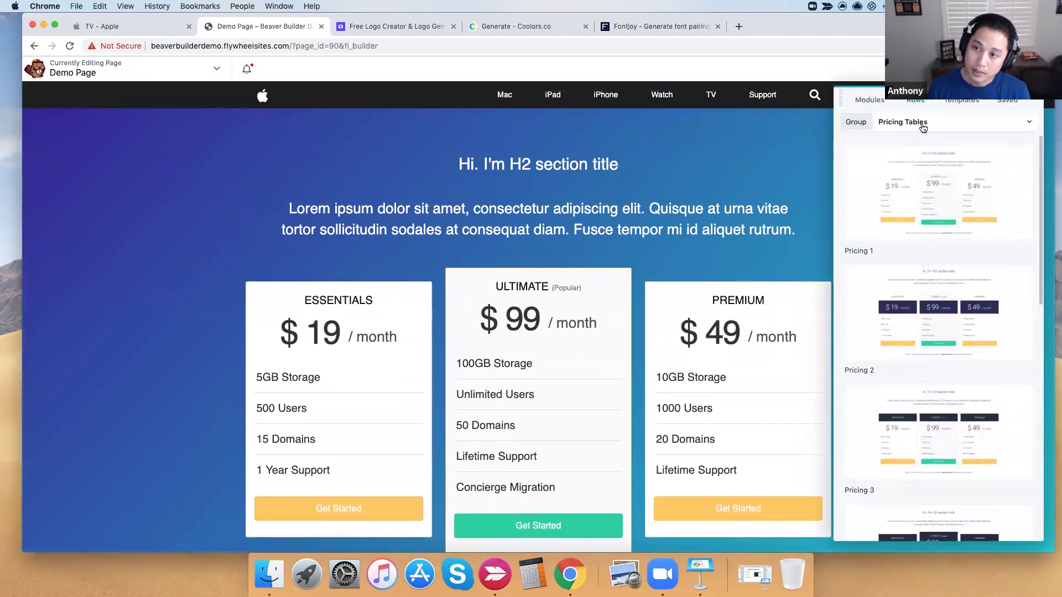
click(922, 125)
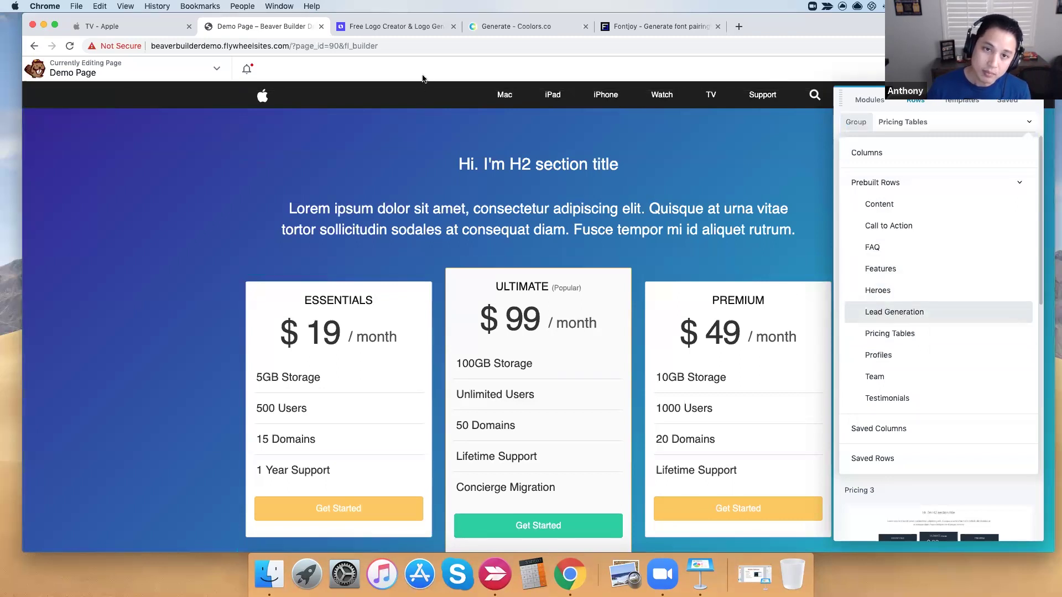
click(933, 320)
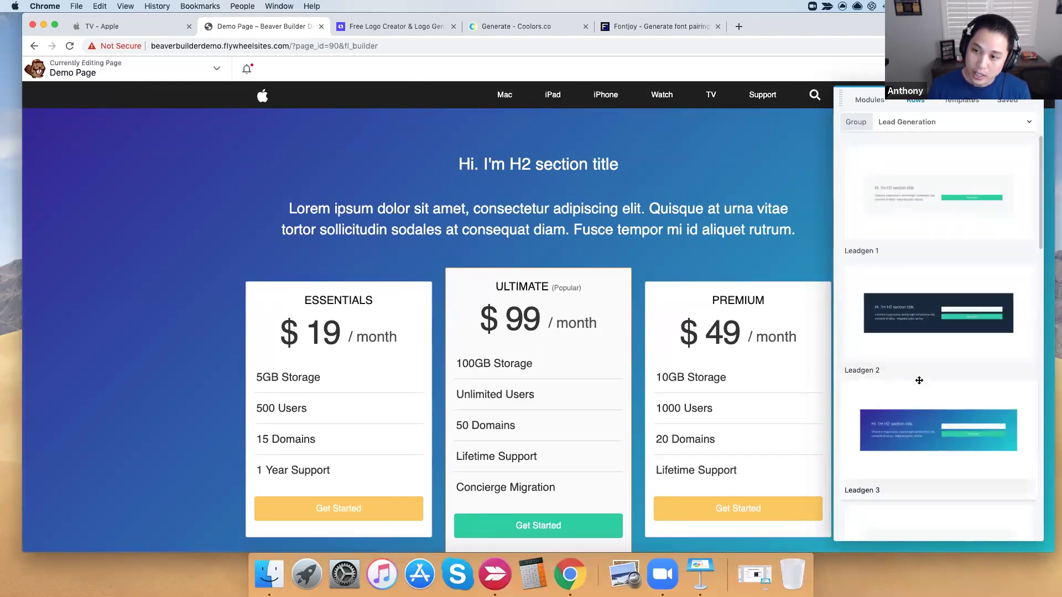
scroll(920, 380, down, 8)
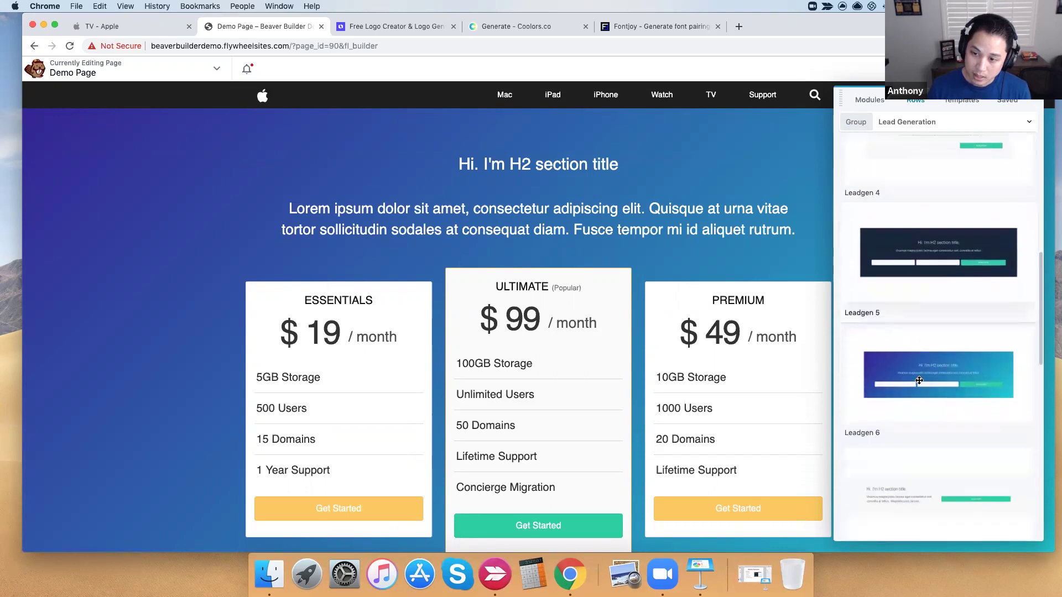
scroll(918, 380, down, 2)
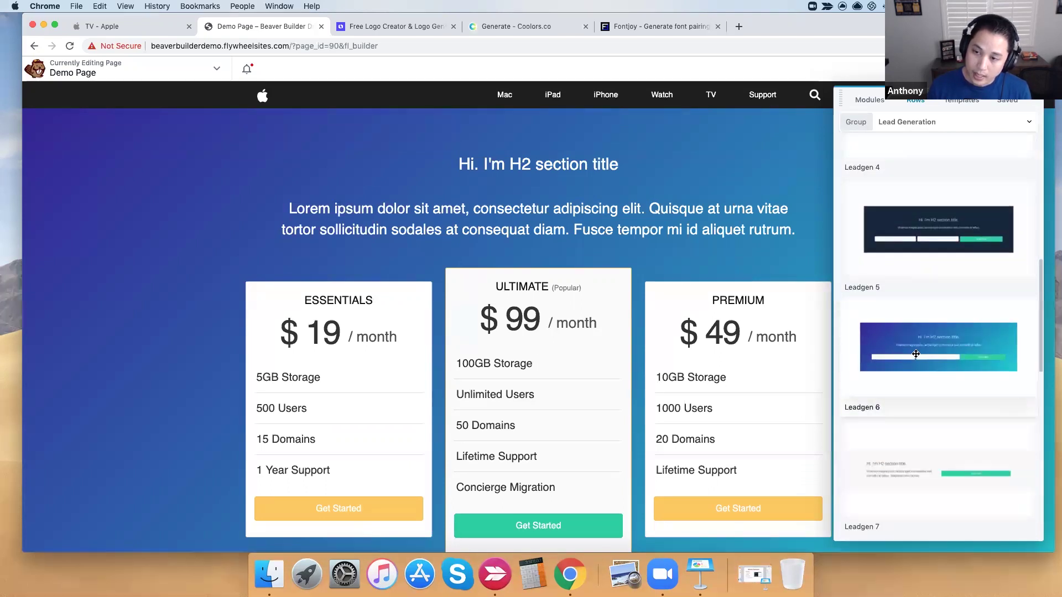
scroll(910, 337, up, 2)
drag(919, 276, 429, 115)
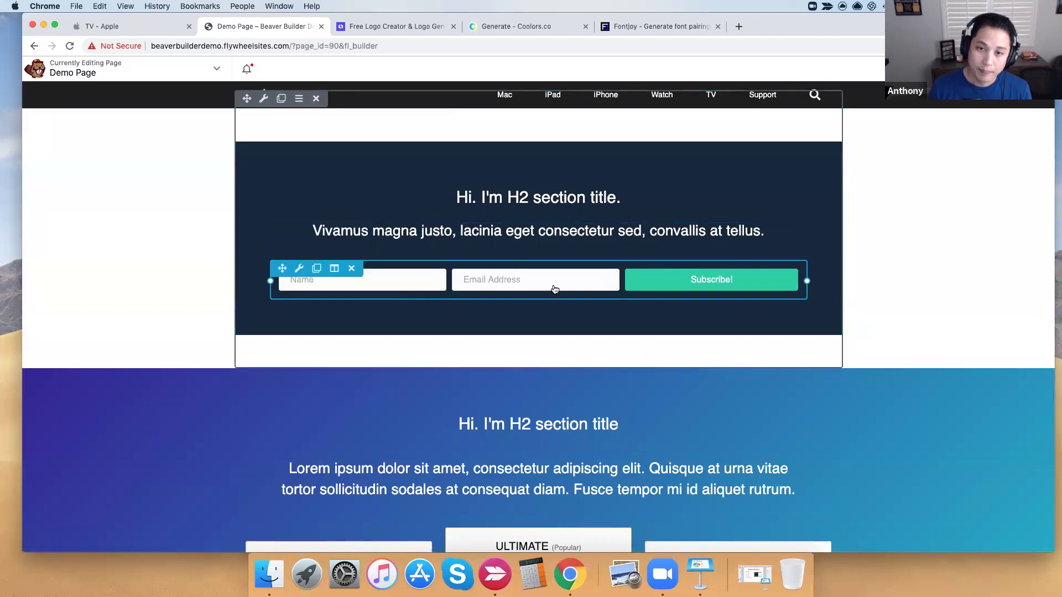
- Set the lead generation row to full width, save it, and move its subscribe form into the pricing row above the heading
click(264, 103)
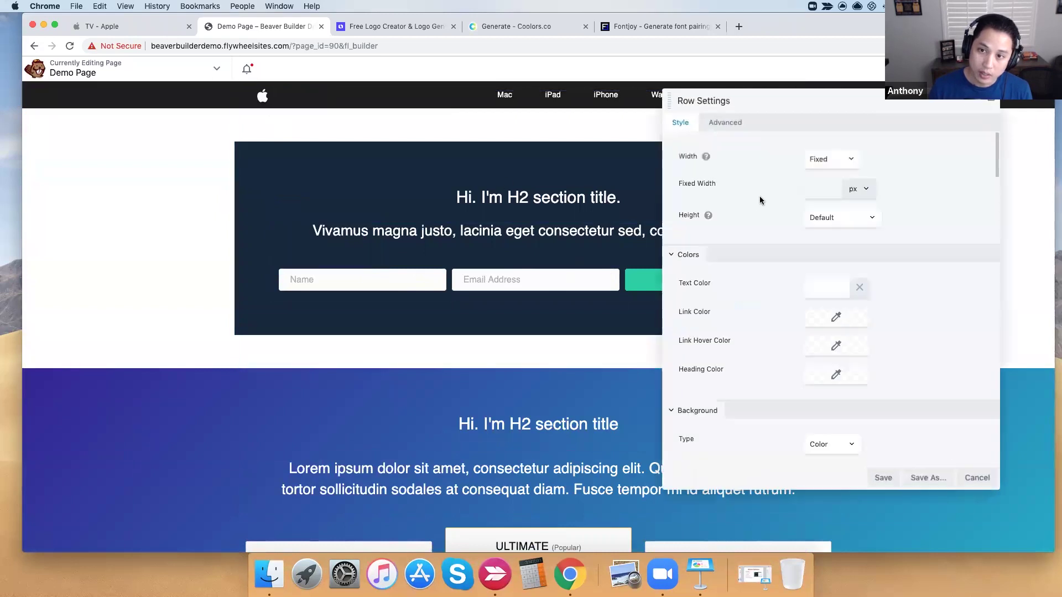
click(832, 159)
click(827, 168)
click(880, 479)
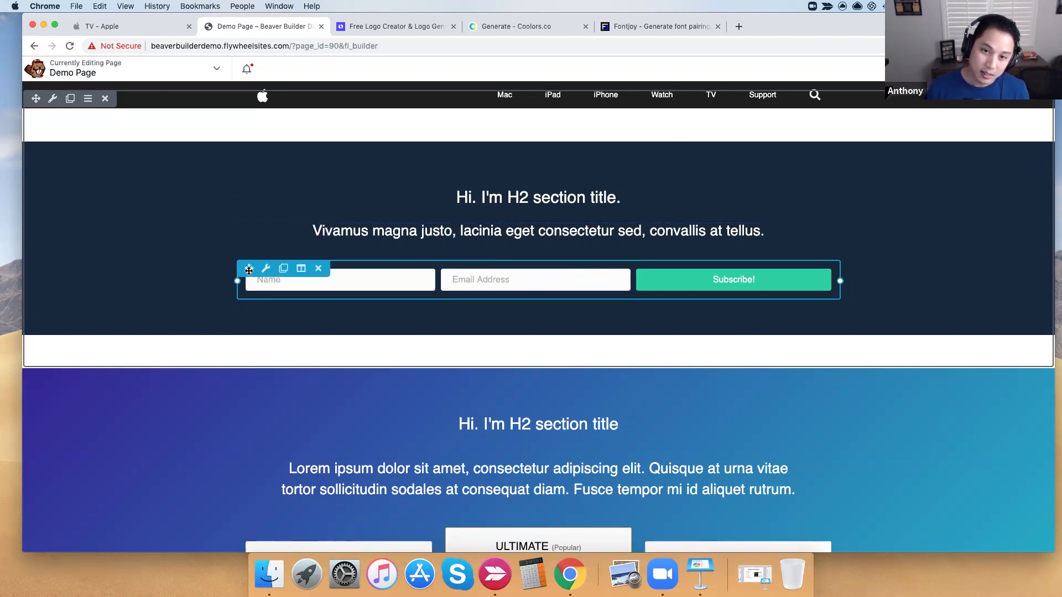
drag(249, 270, 442, 440)
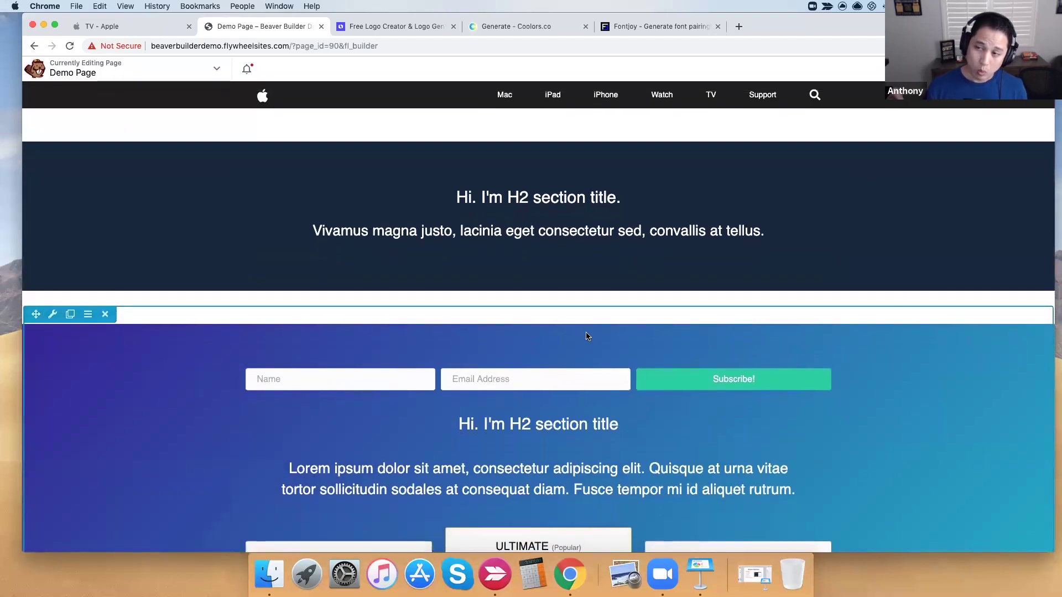
- Look through the Landing Pages templates and the column row layouts in the content library
click(979, 68)
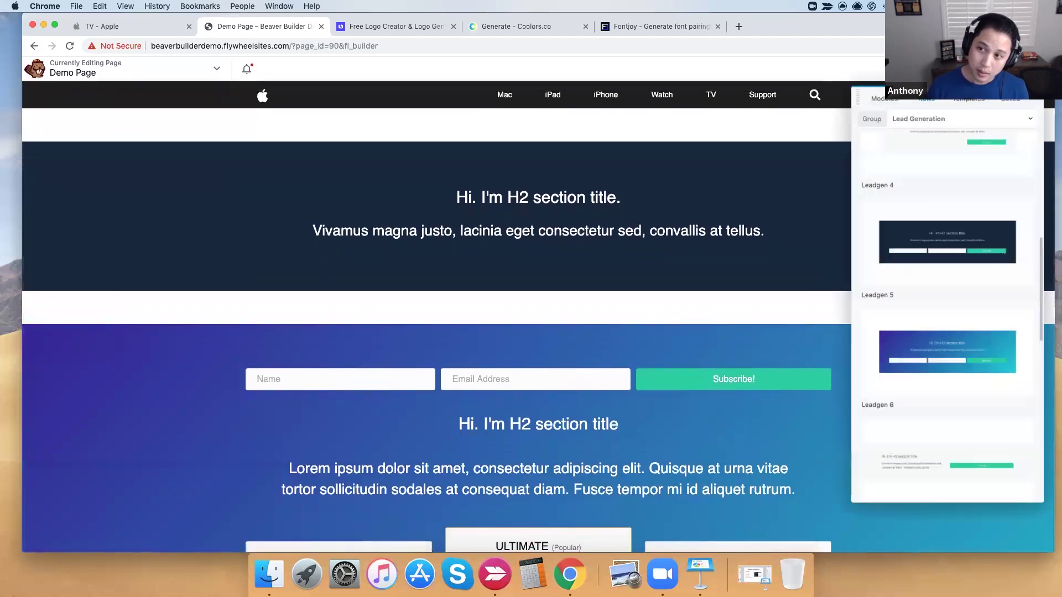
click(968, 102)
scroll(927, 237, down, 5)
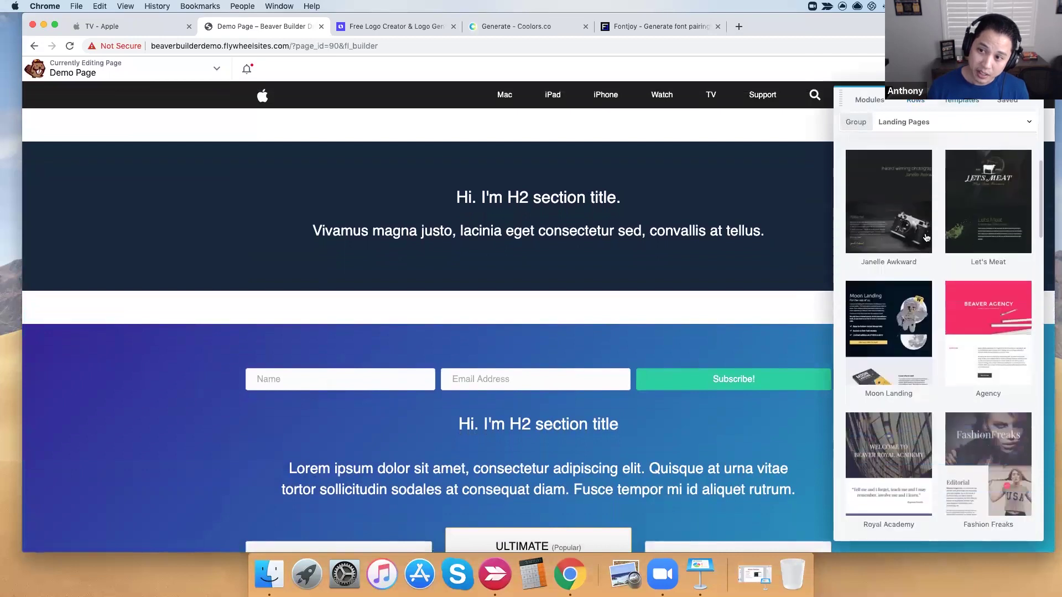
scroll(927, 238, up, 5)
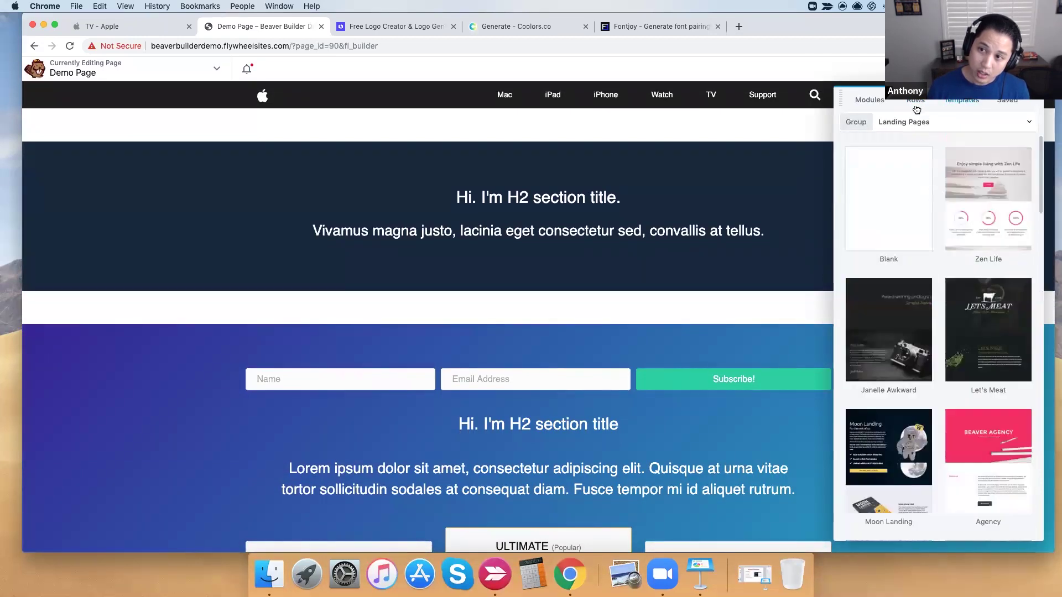
click(917, 101)
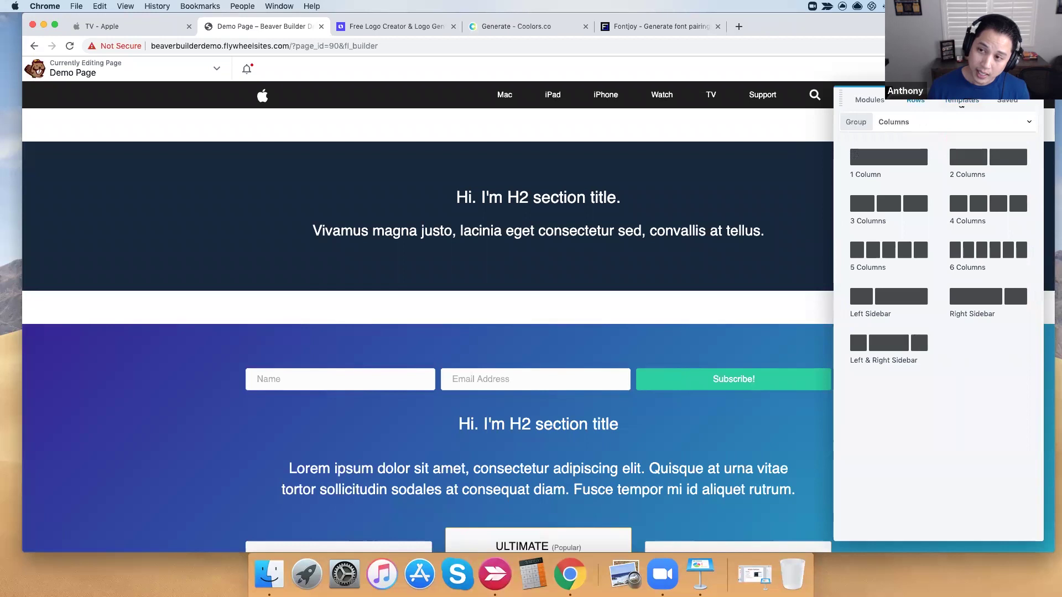
click(962, 103)
click(937, 125)
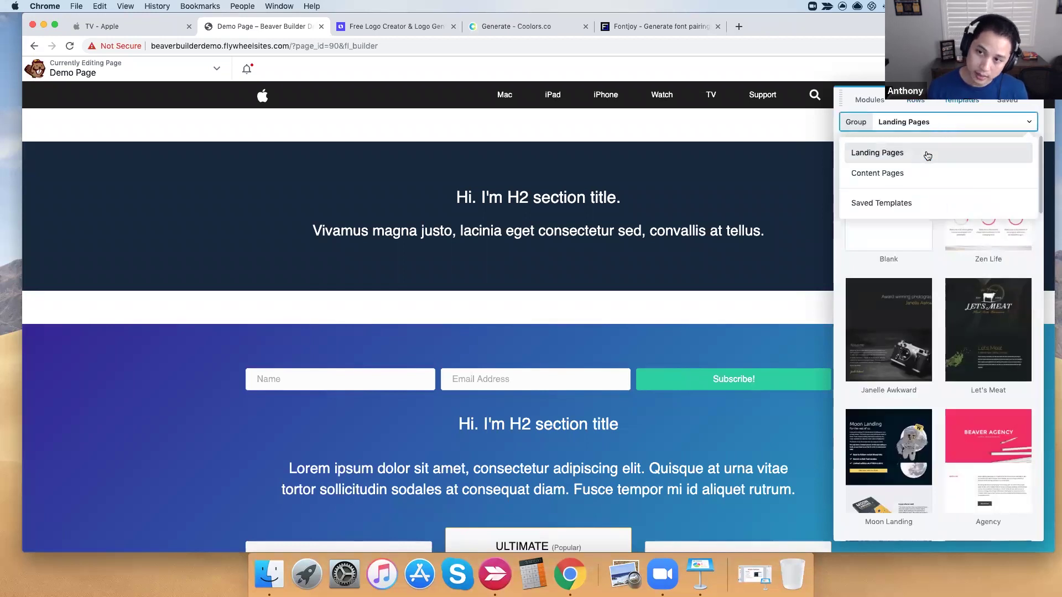
- Replace the page's existing layout with the Contact template that has a map under its title, from the Content Pages group, and review it
click(885, 172)
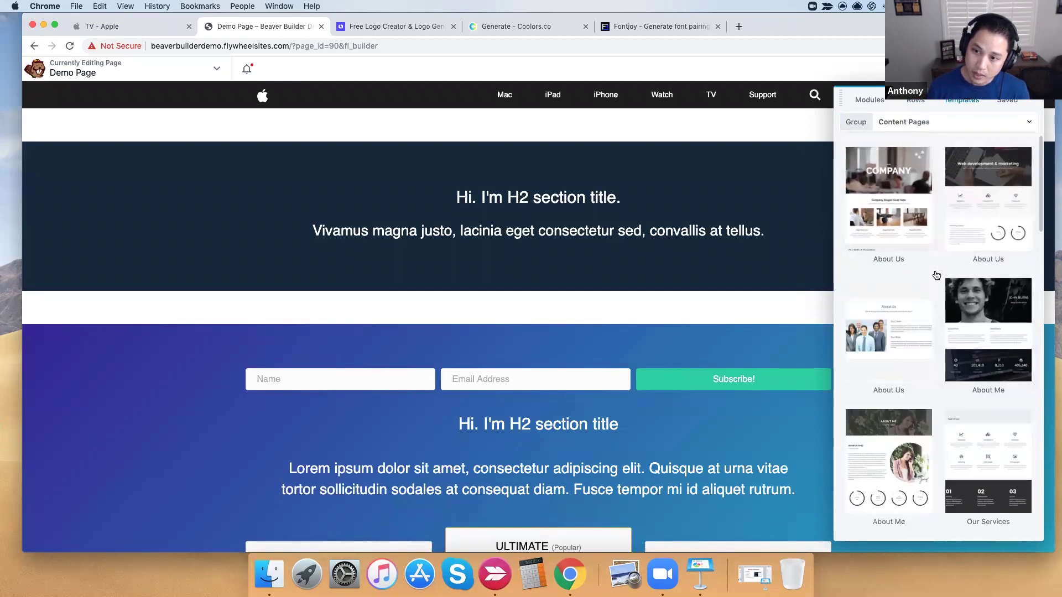
scroll(936, 275, down, 5)
scroll(935, 304, down, 4)
scroll(910, 290, down, 3)
scroll(910, 291, down, 3)
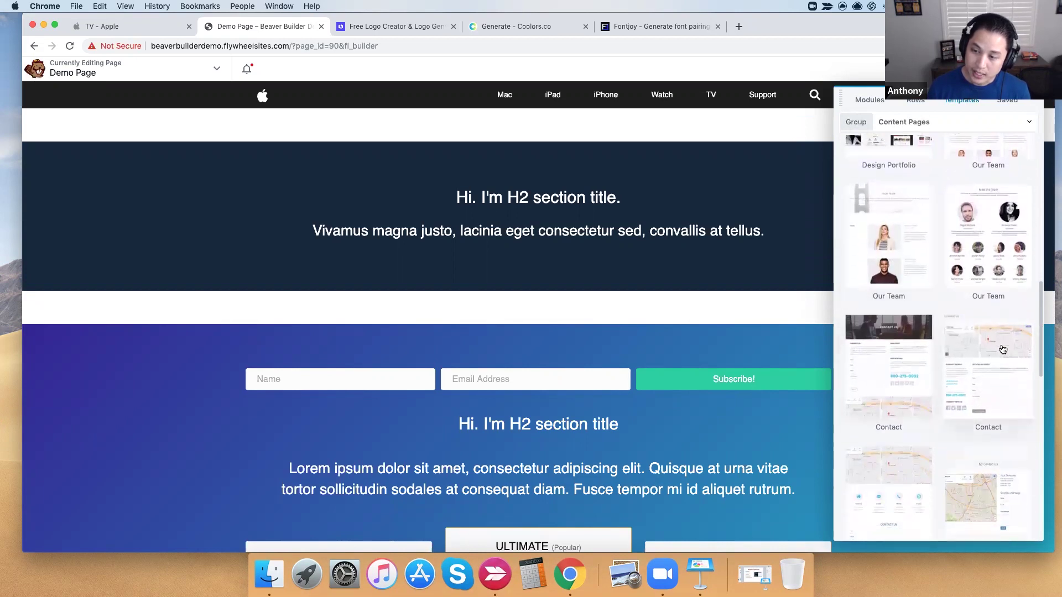
click(977, 378)
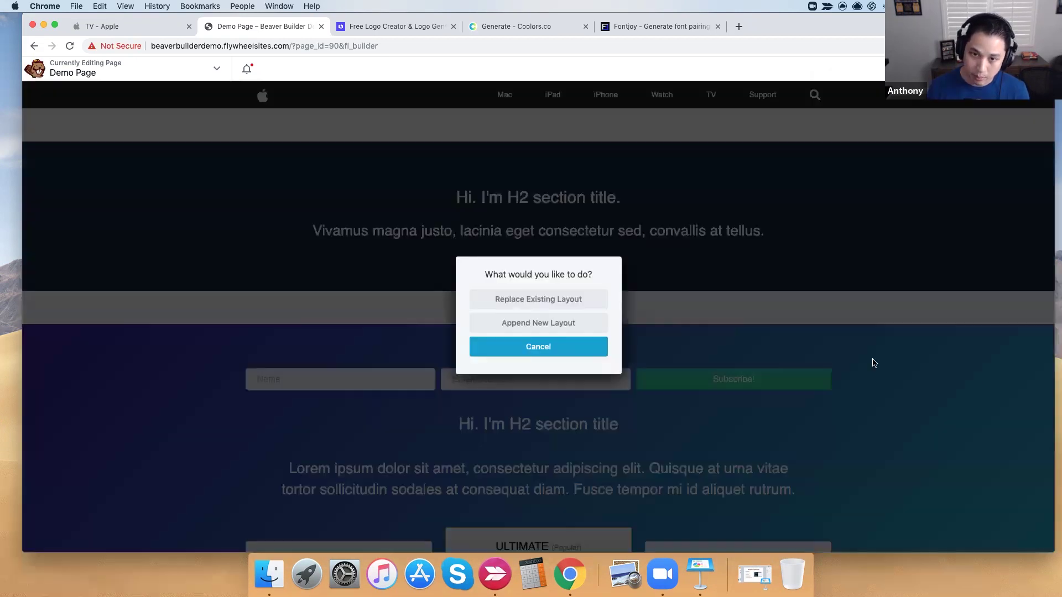
click(556, 302)
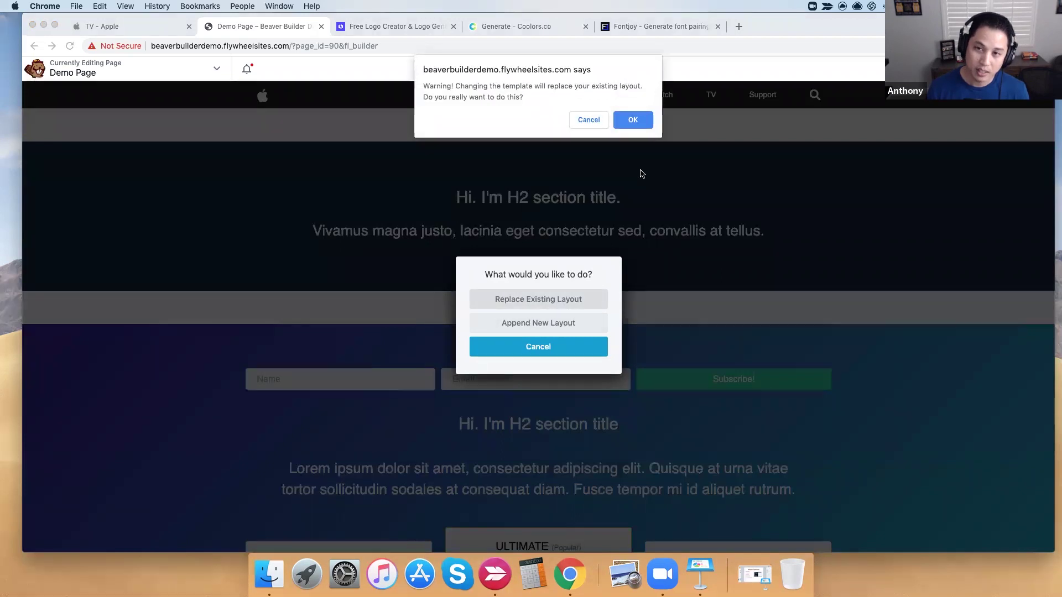
click(632, 120)
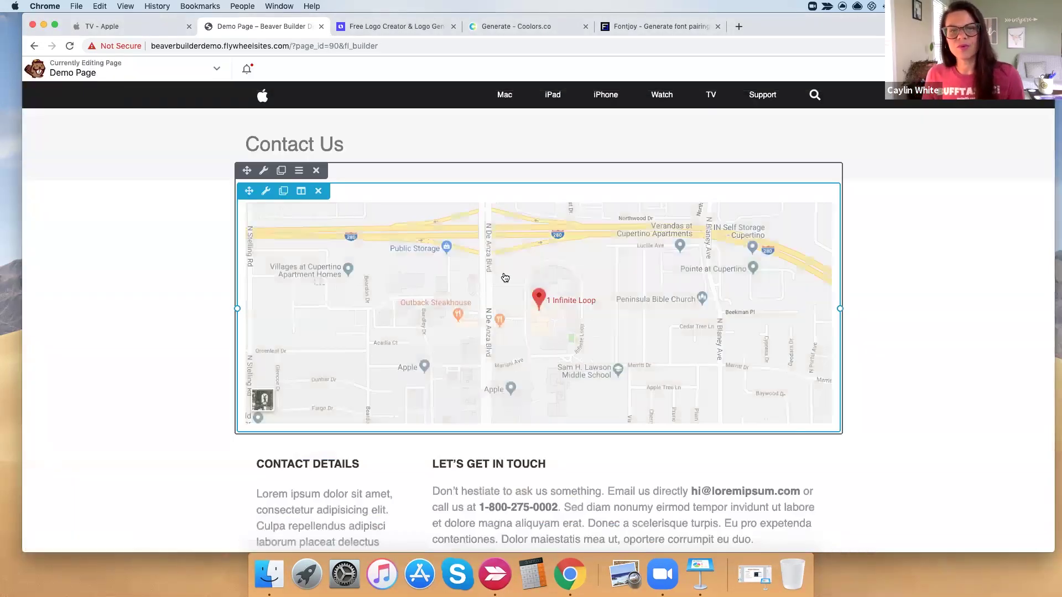
scroll(881, 248, down, 10)
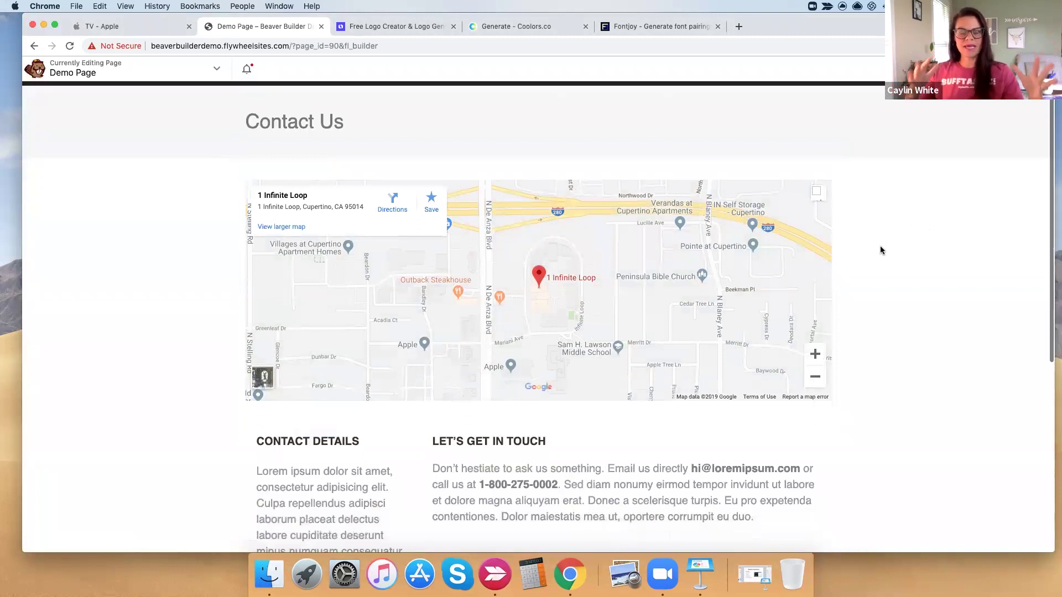
scroll(881, 250, up, 10)
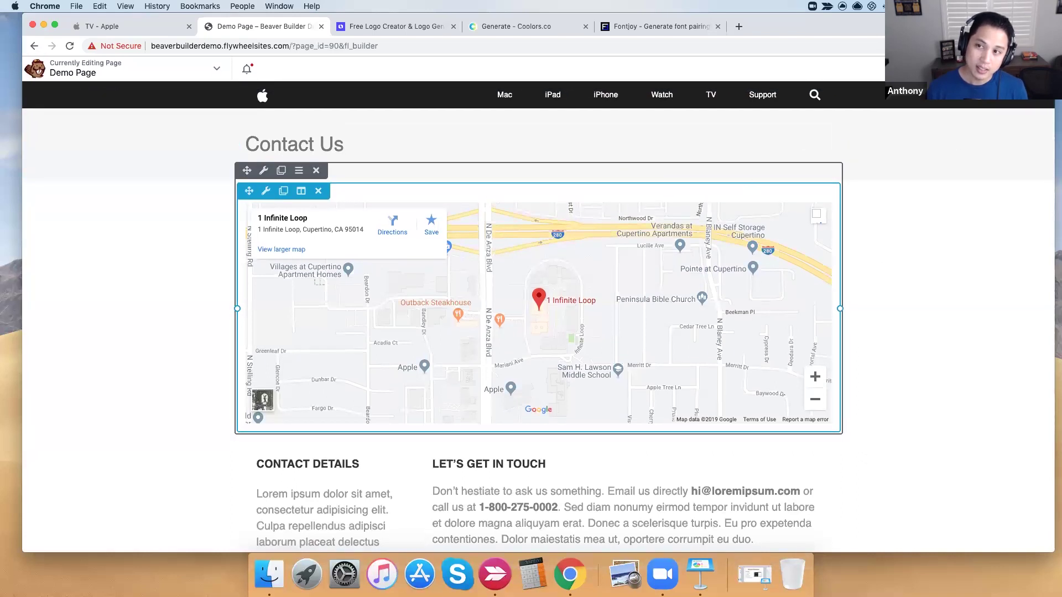
- Append the Our Services template from the Content Pages group below the contact layout
click(1003, 68)
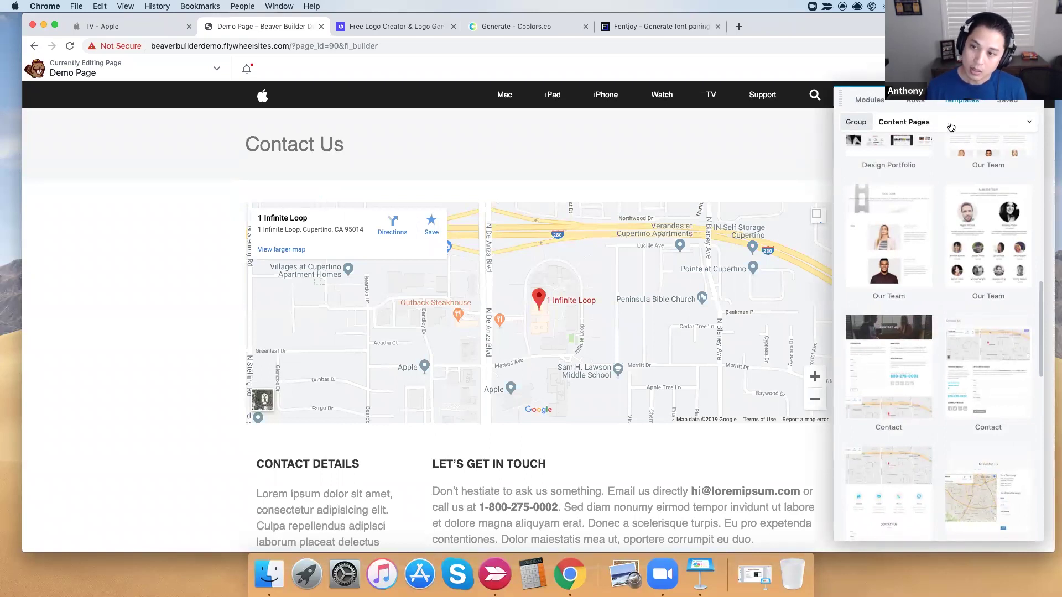
scroll(966, 320, up, 3)
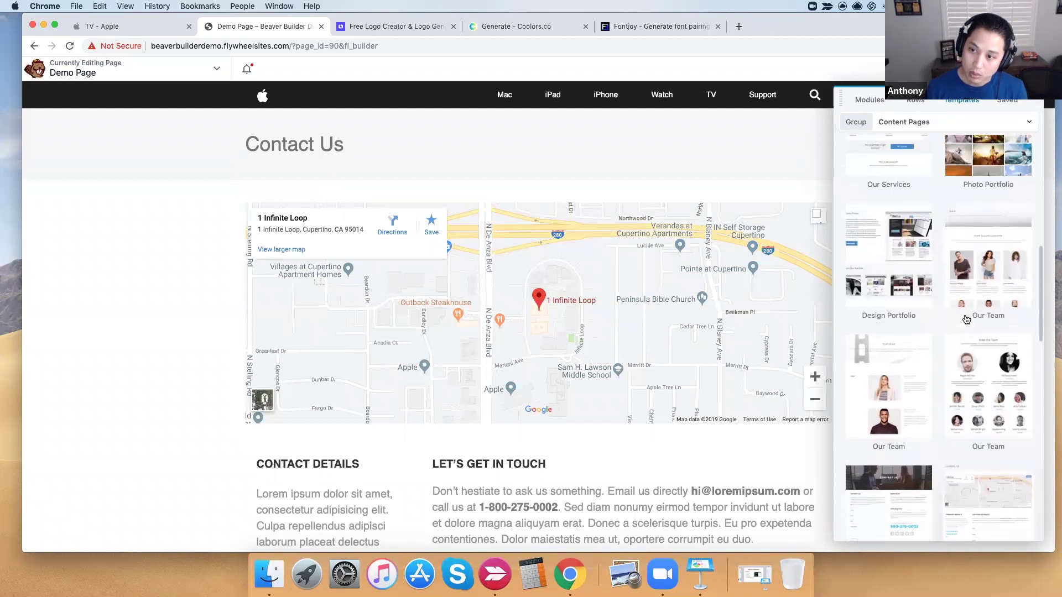
scroll(966, 320, up, 2)
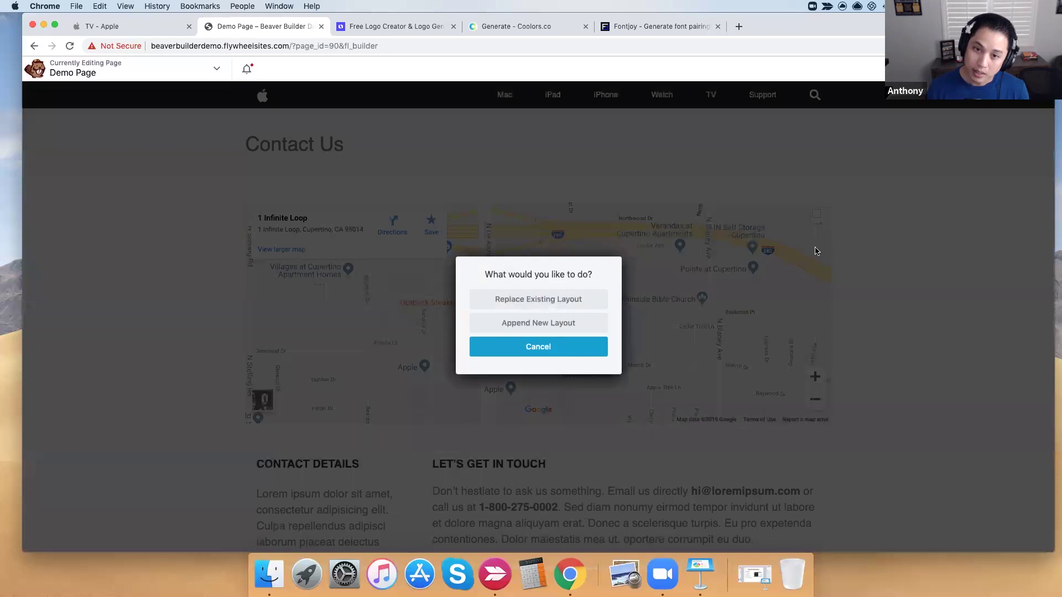
click(551, 327)
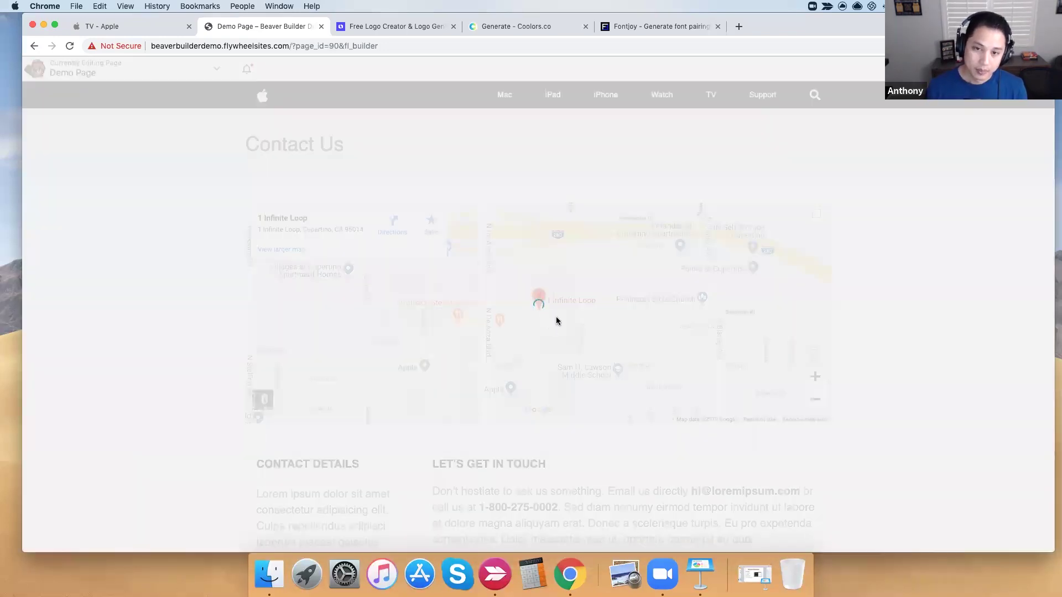
scroll(559, 322, down, 12)
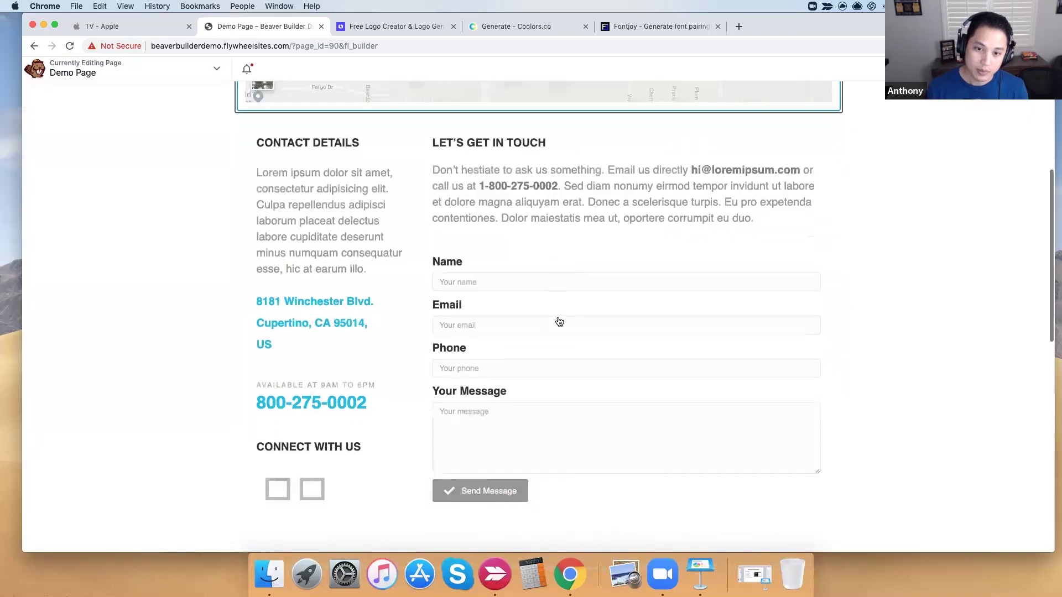
- Move the Our Services heading row and the services callout row above the map row
scroll(553, 318, up, 1)
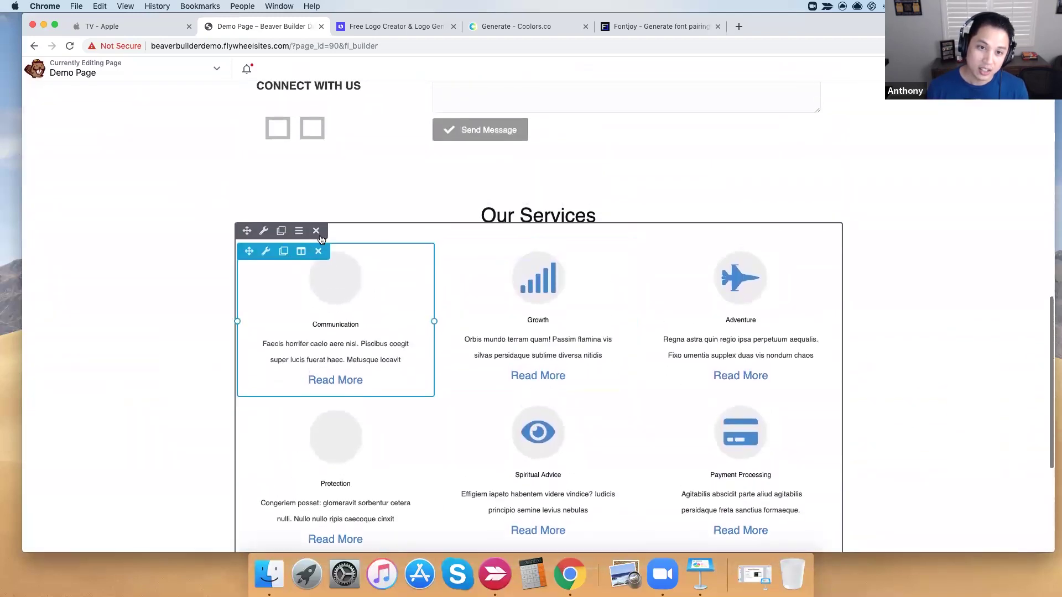
scroll(365, 258, up, 1)
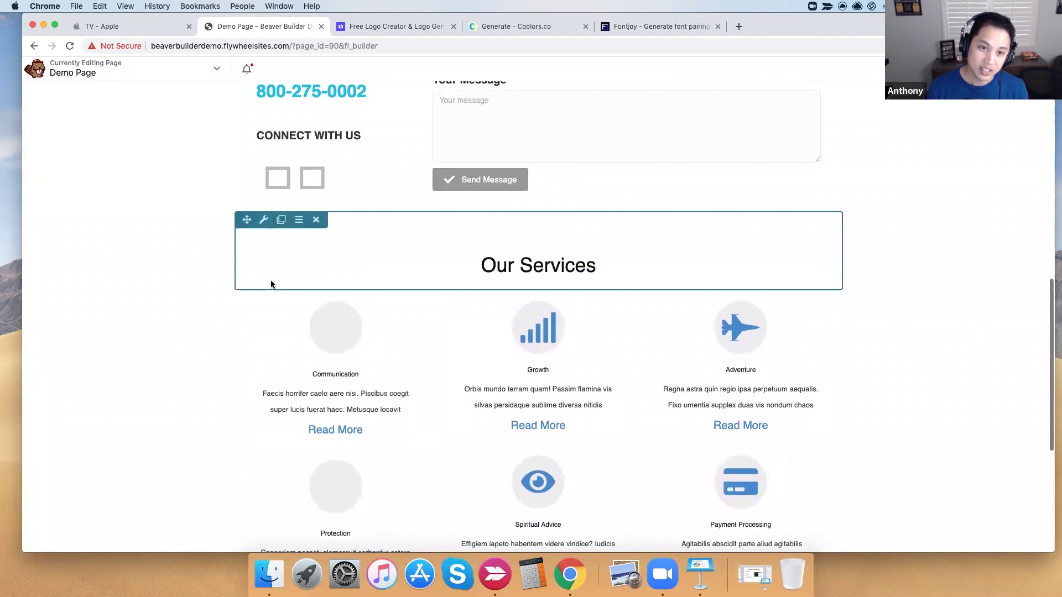
drag(247, 281, 313, 230)
scroll(467, 306, down, 8)
scroll(458, 315, down, 12)
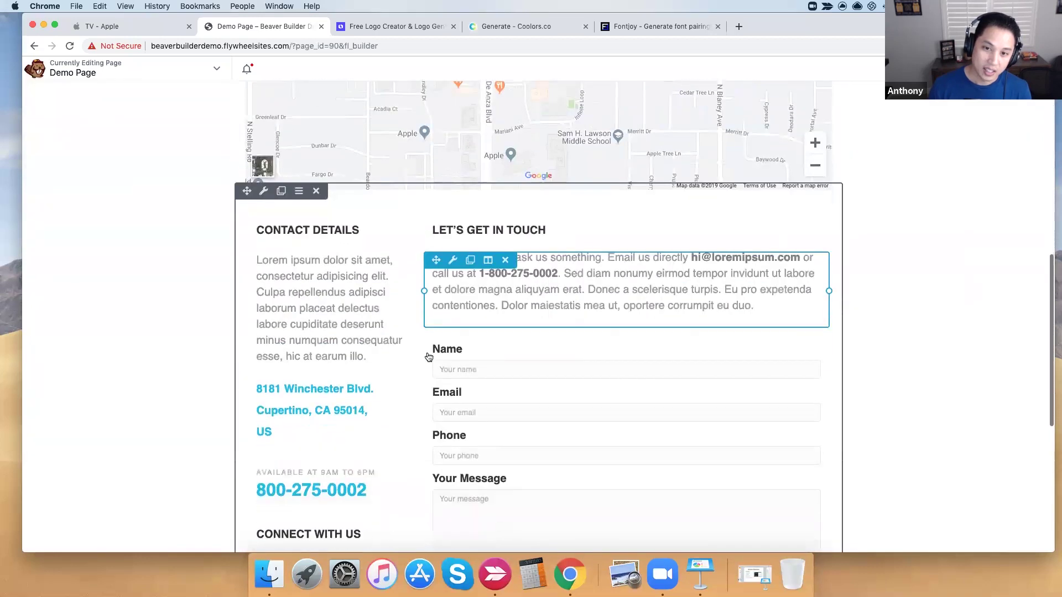
drag(247, 405, 405, 244)
- Delete the Contact Us title row, confirm the deletion and review the rearranged page
mouse_move(130, 114)
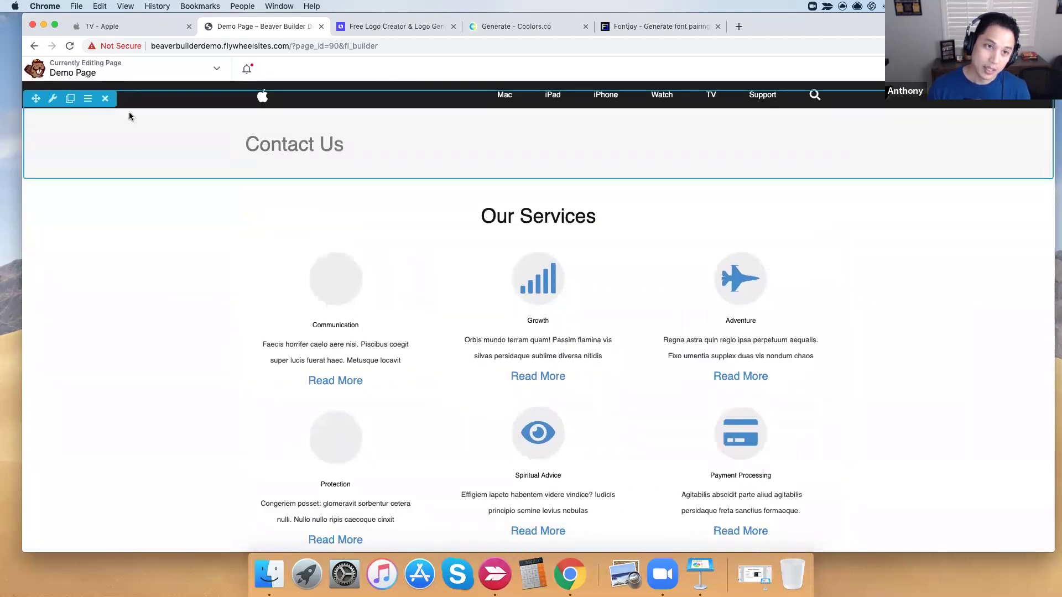
click(105, 99)
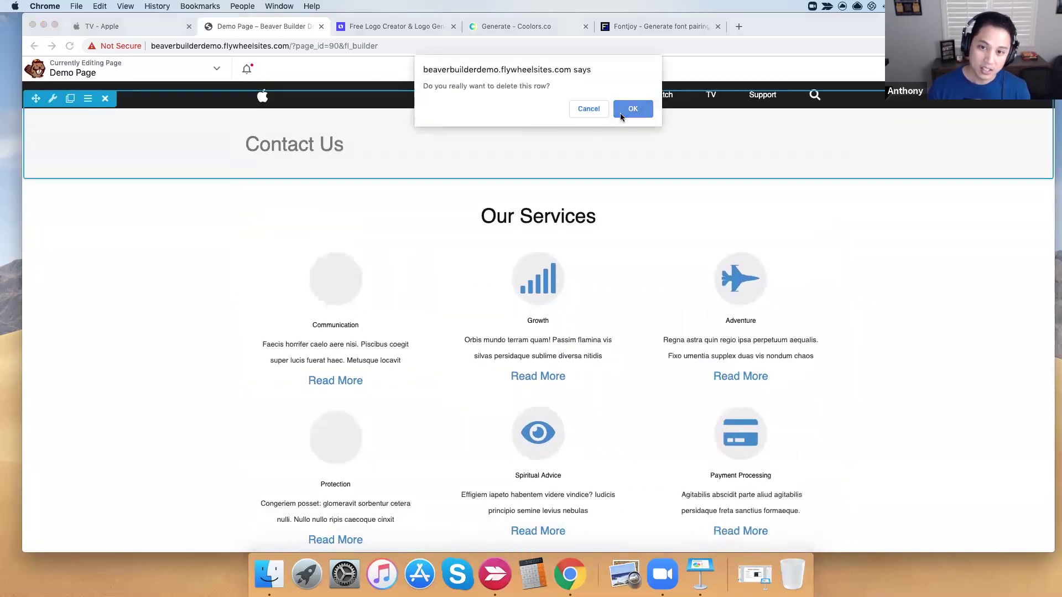
click(619, 113)
scroll(704, 269, down, 5)
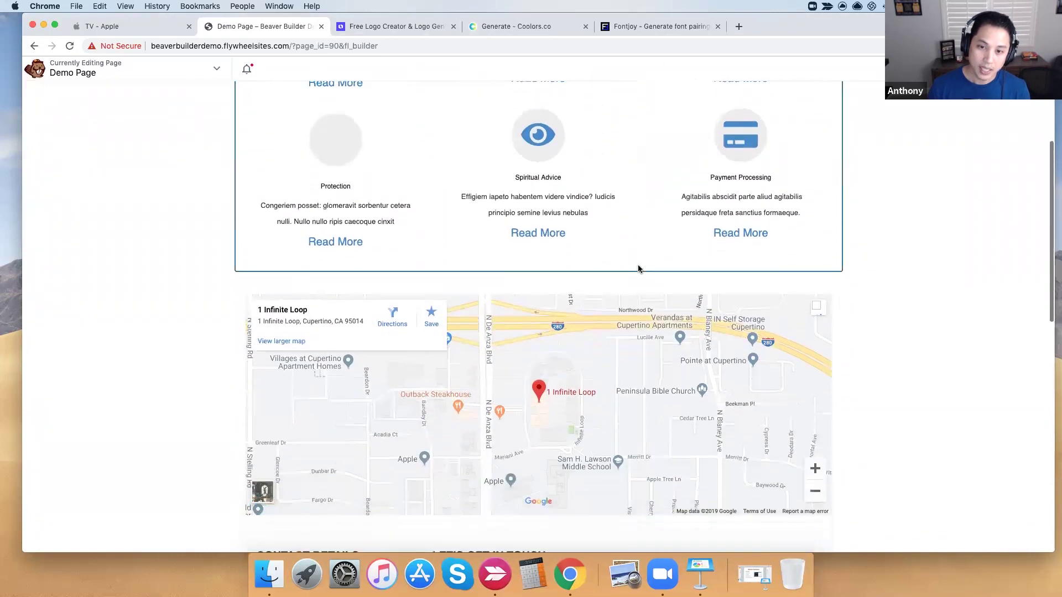
scroll(636, 267, up, 5)
scroll(594, 291, down, 15)
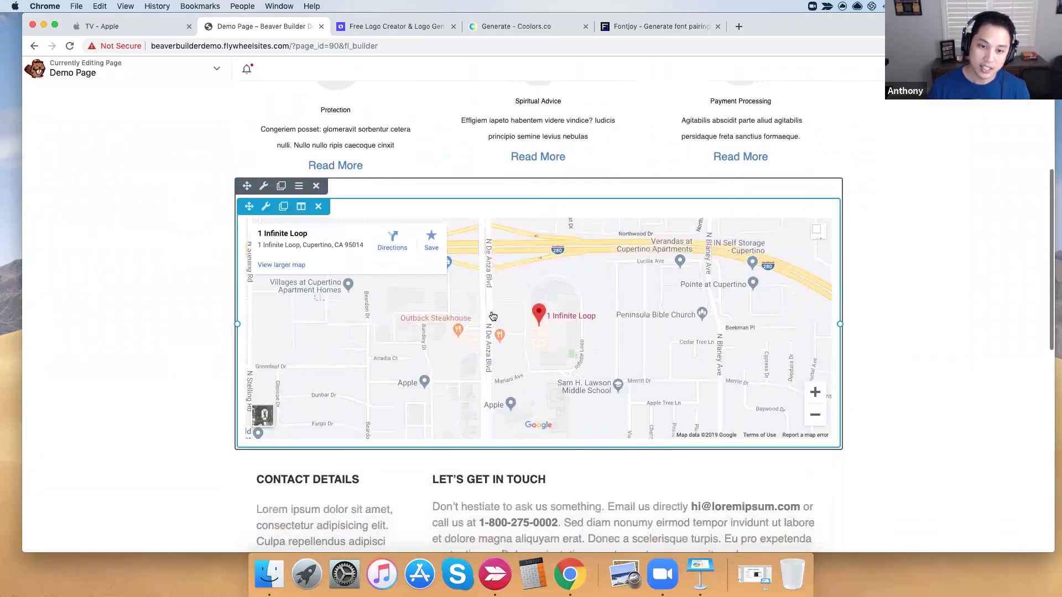
scroll(489, 303, up, 3)
scroll(486, 304, down, 3)
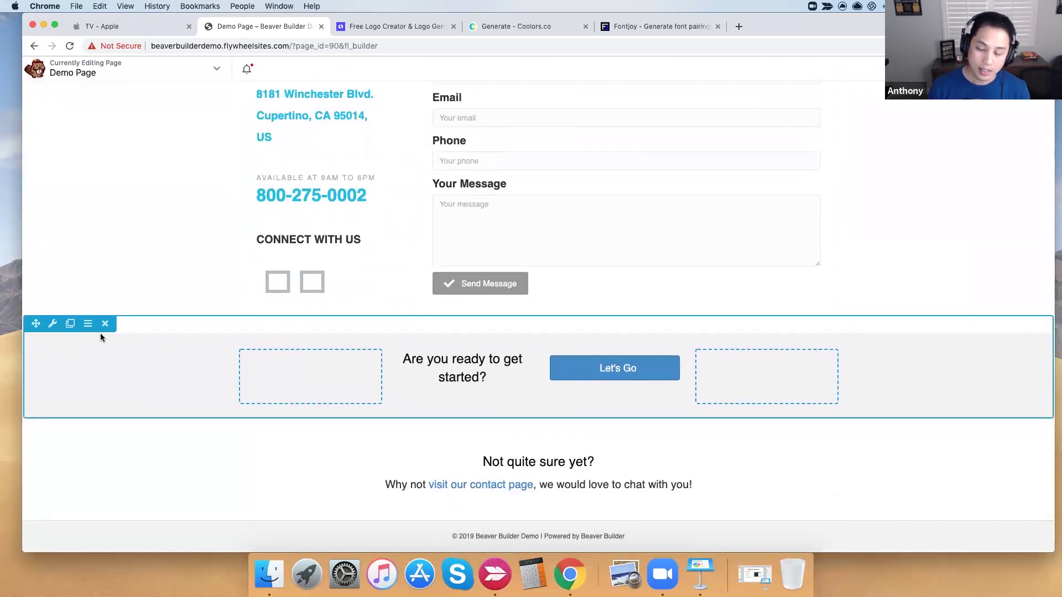
scroll(304, 386, up, 10)
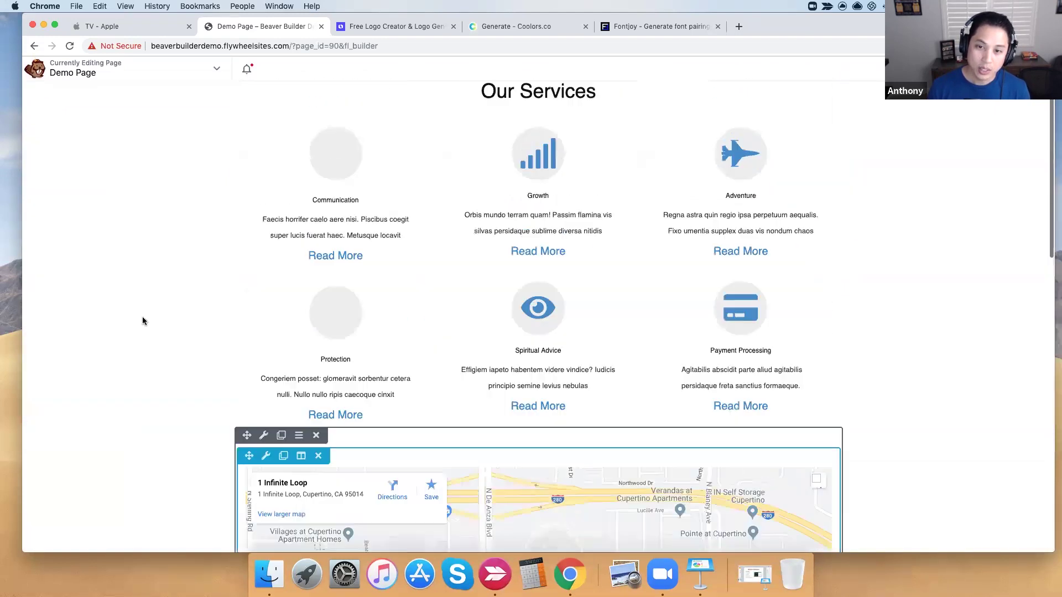
scroll(266, 308, up, 2)
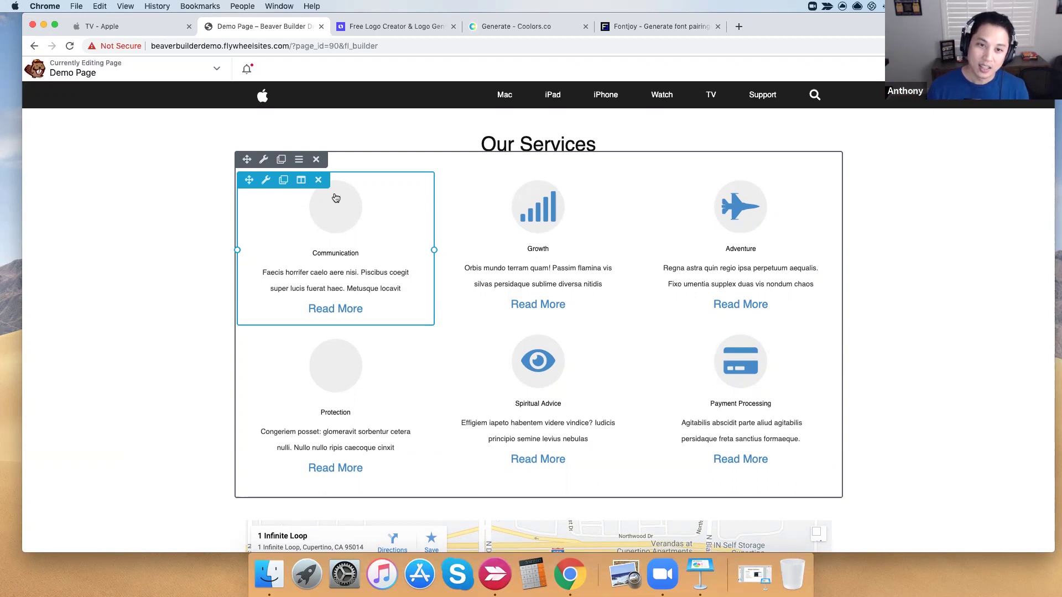
- Move the Communication callout above Growth in the middle column and delete the Protection callout
drag(249, 180, 488, 185)
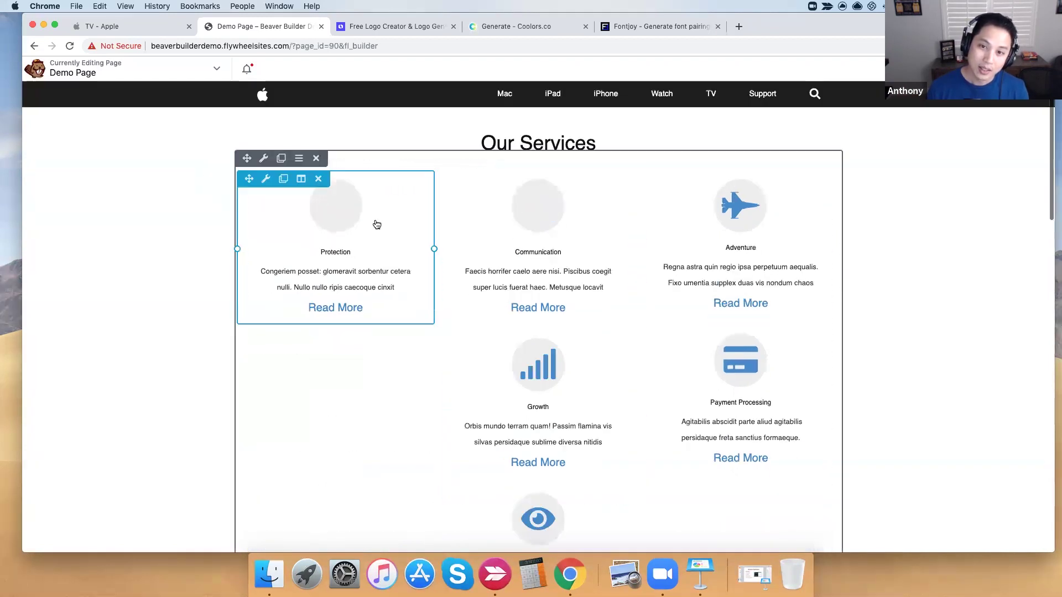
click(318, 181)
click(632, 110)
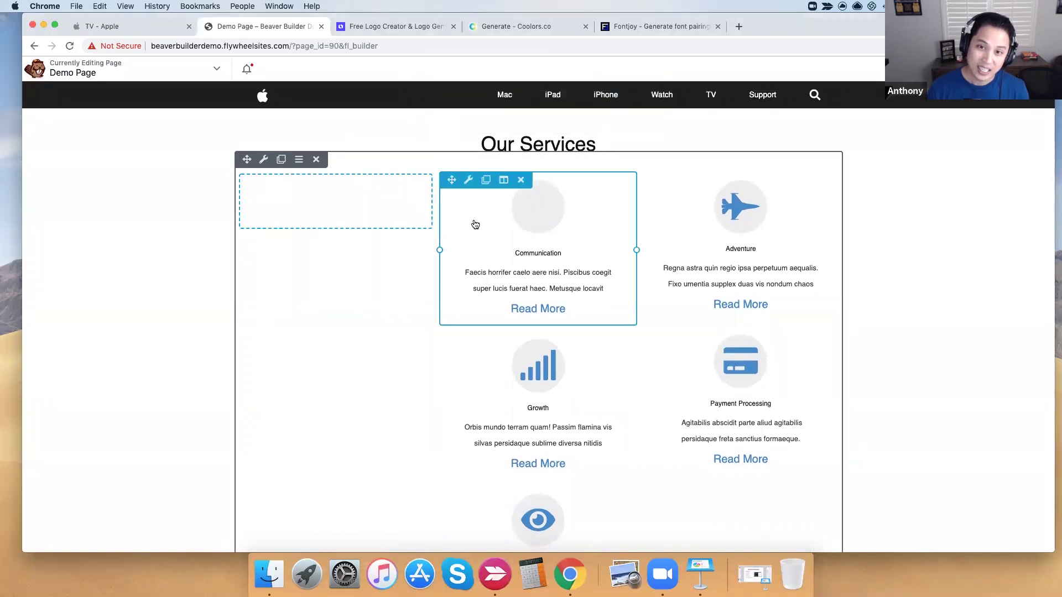
- Replace the Adventure callout's plane icon with the half-filled circle icon
click(742, 224)
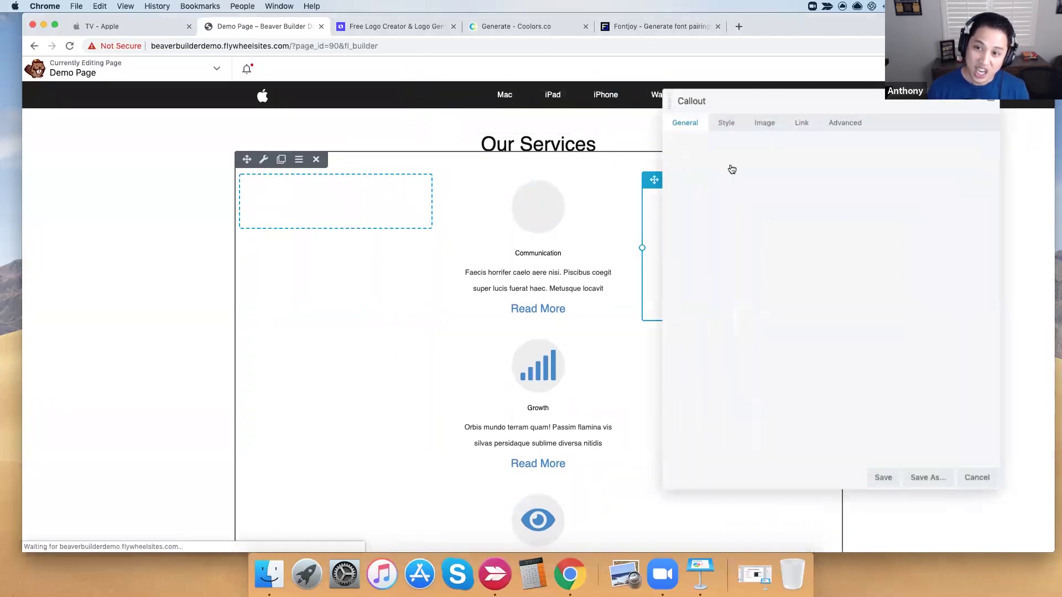
click(766, 124)
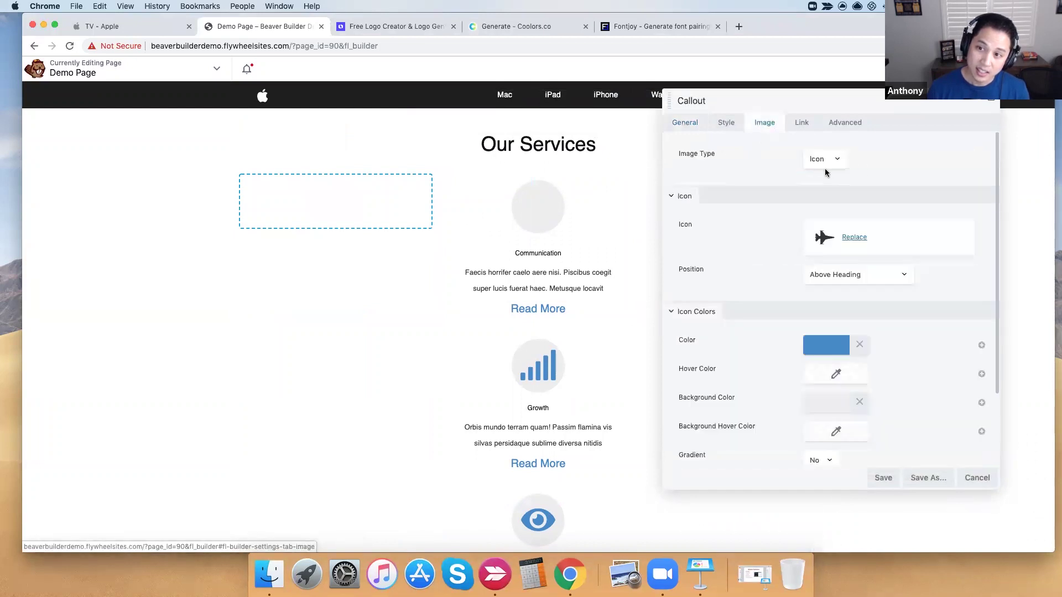
drag(860, 97, 286, 137)
click(280, 282)
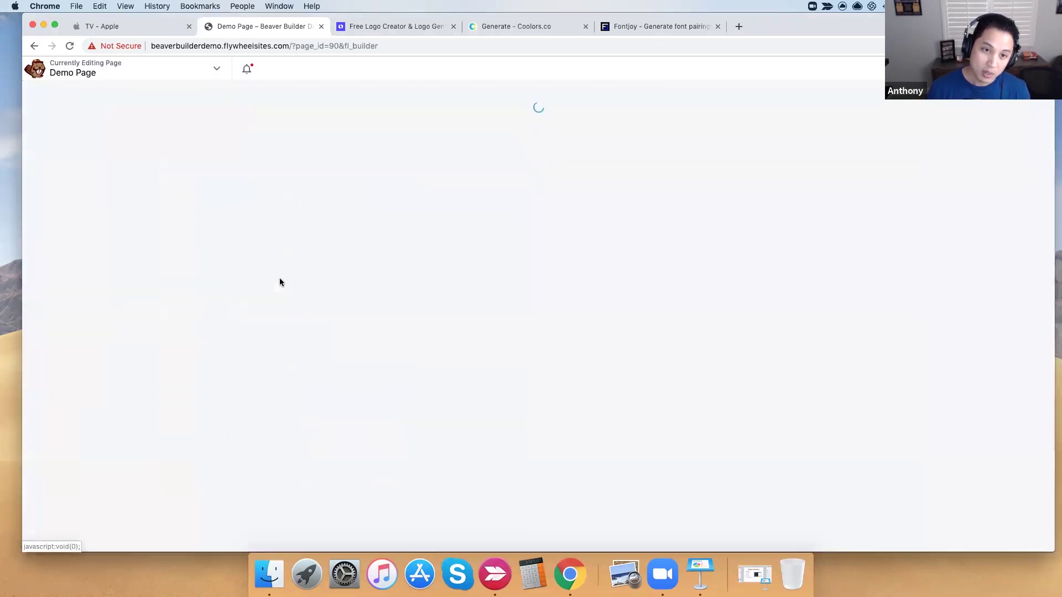
click(266, 176)
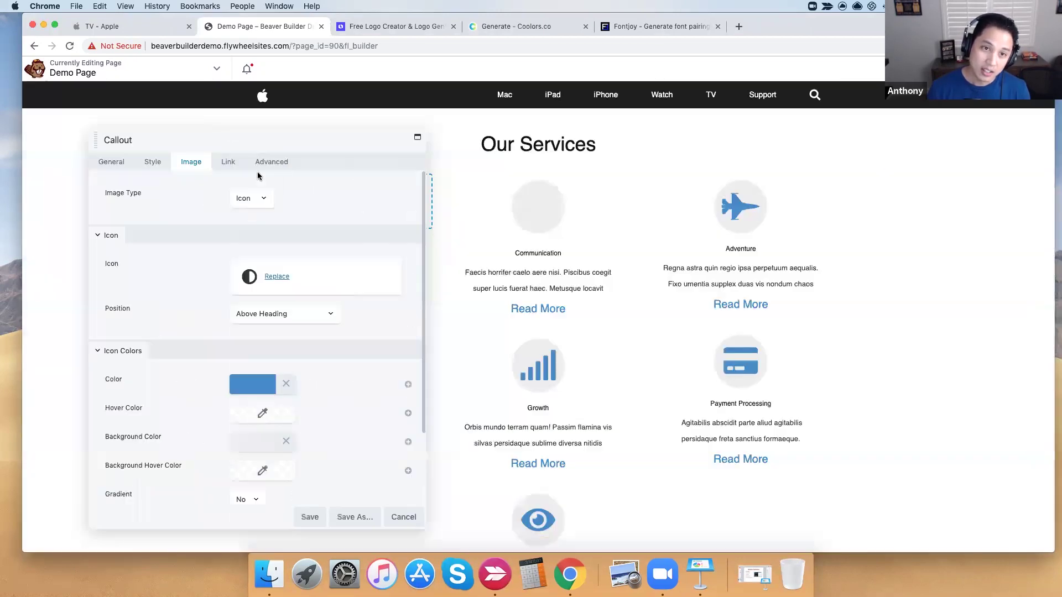
- Try a red shade for the Adventure callout's icon color, then set it to #333333
click(258, 387)
drag(340, 313, 214, 244)
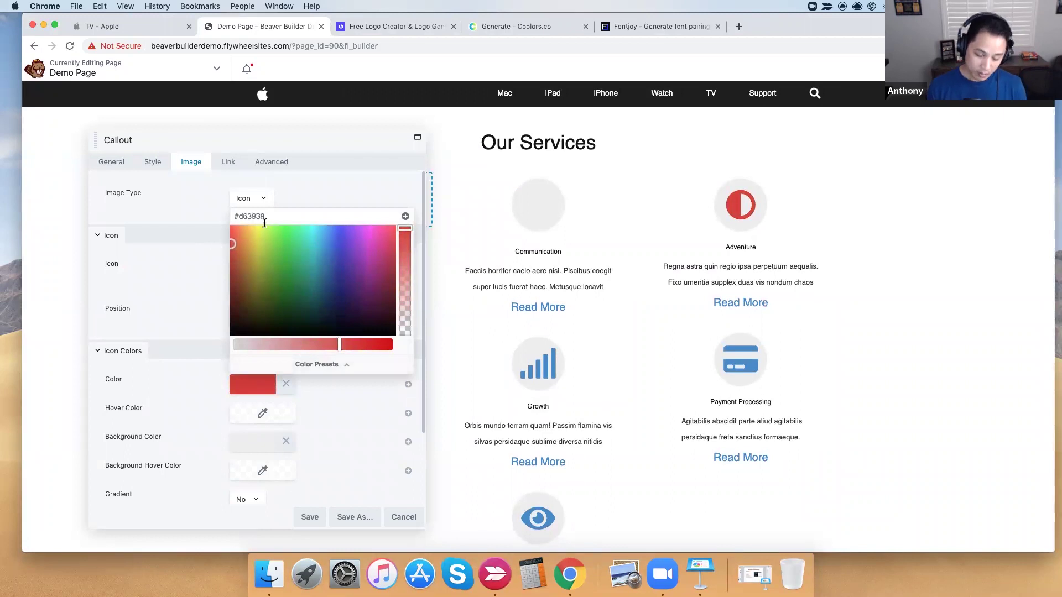
drag(237, 218, 320, 223)
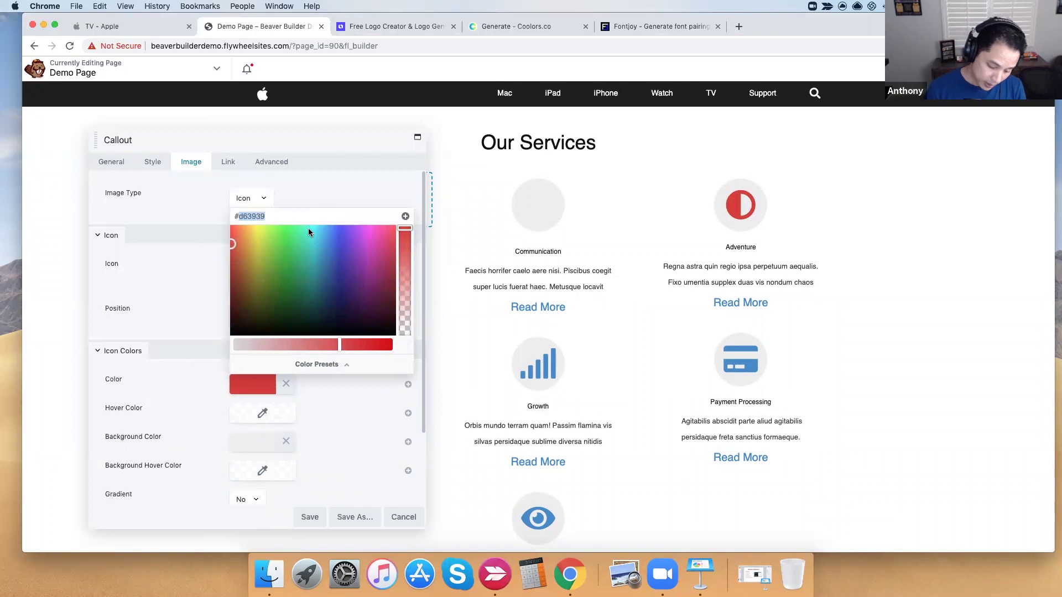
text(333333)
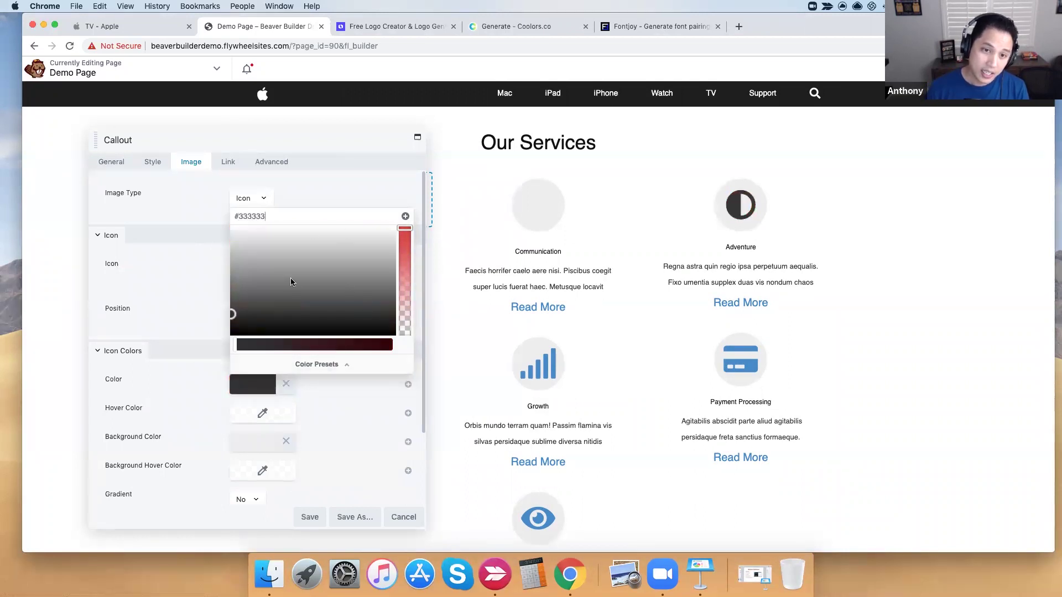
- Set the Adventure callout's icon color to the crimson #c62747 and save the callout settings
mouse_move(229, 321)
mouse_down()
mouse_move(344, 308)
mouse_move(360, 294)
mouse_move(229, 304)
mouse_move(292, 277)
mouse_move(347, 287)
mouse_move(232, 297)
mouse_move(232, 308)
mouse_up()
click(321, 344)
drag(357, 275, 379, 267)
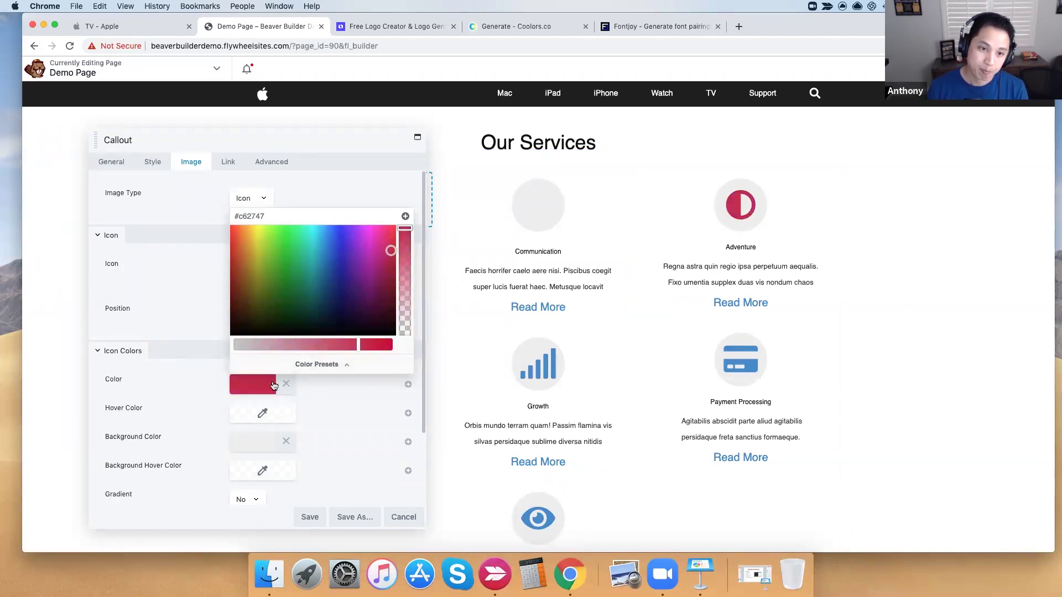
click(331, 438)
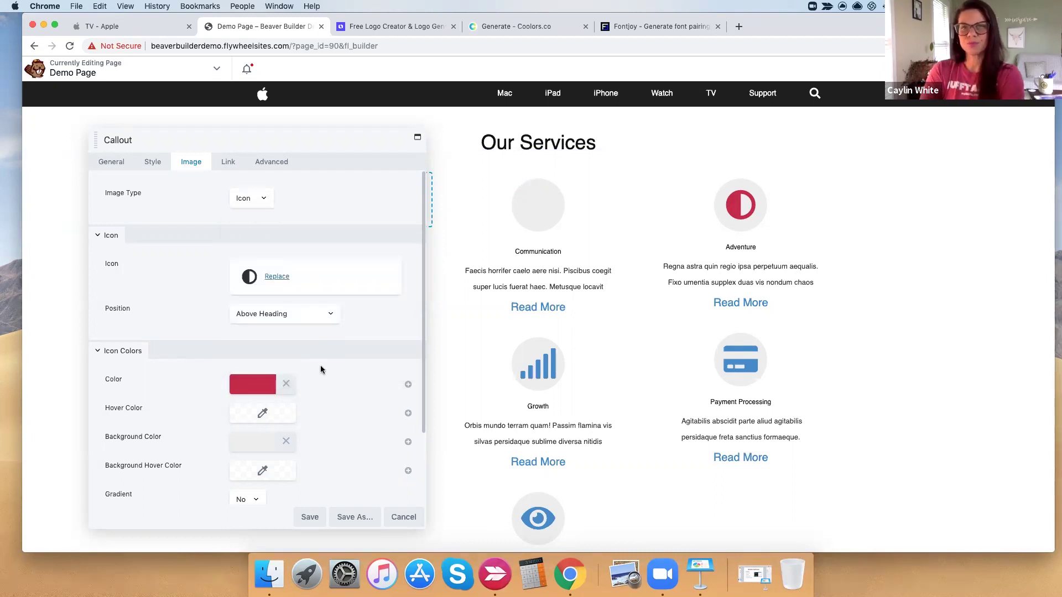
click(307, 517)
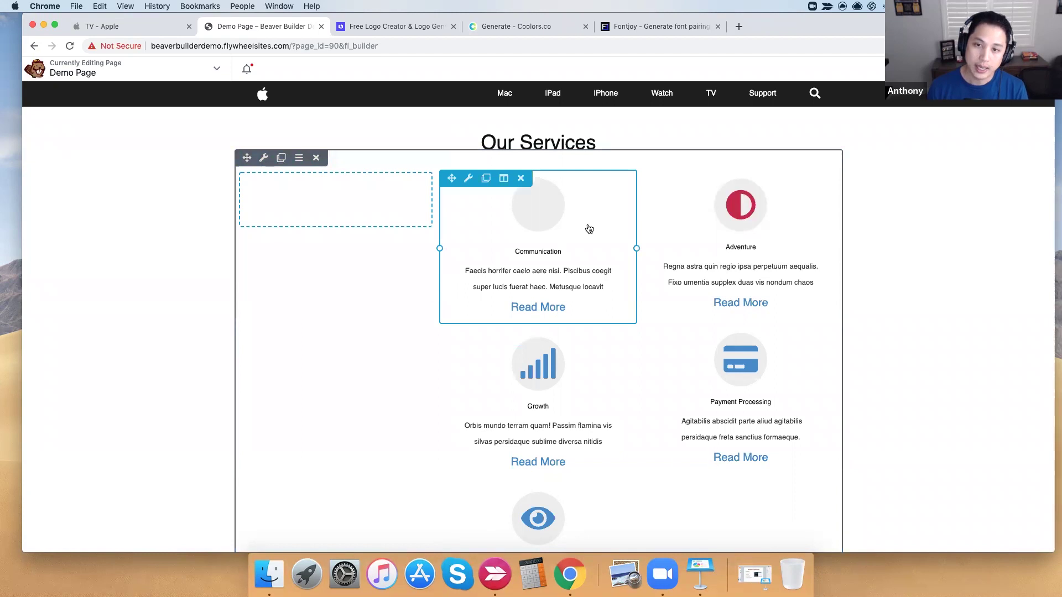
- Review the page from the services callouts down to the contact form and back up
scroll(589, 229, down, 15)
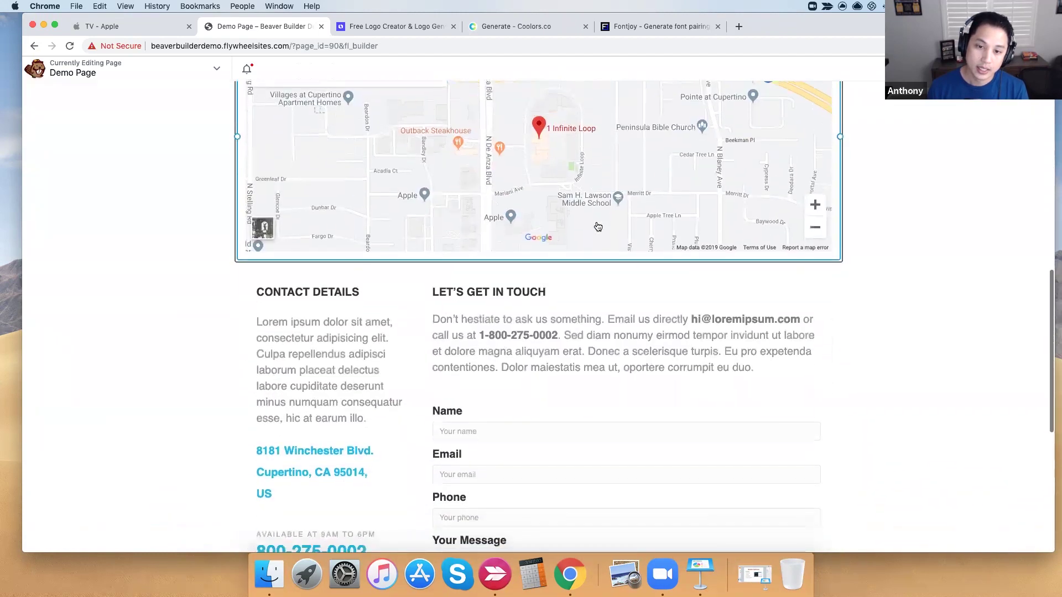
scroll(598, 227, down, 5)
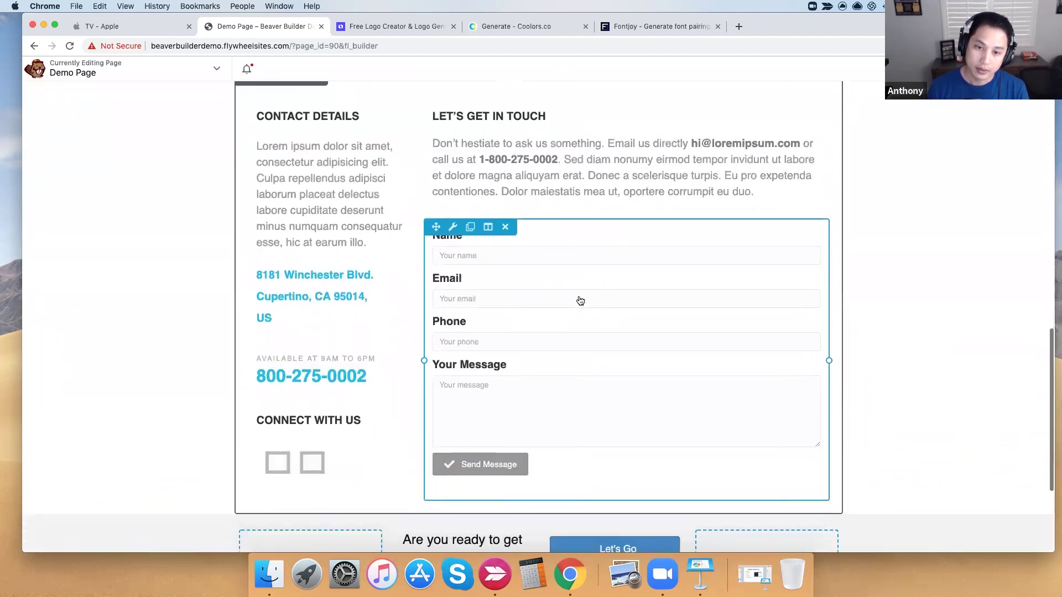
scroll(581, 300, down, 2)
scroll(580, 300, up, 3)
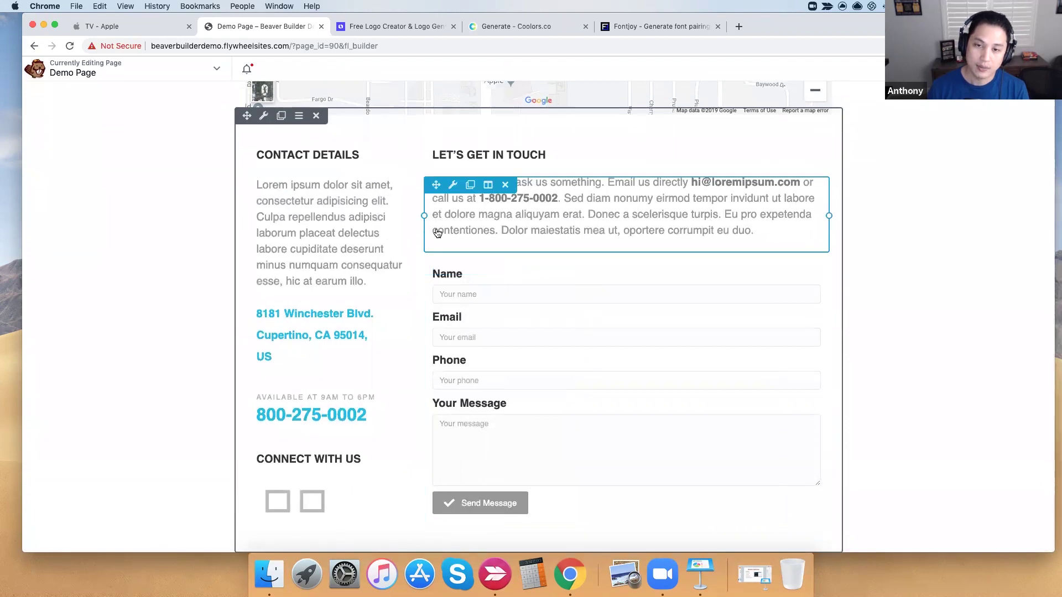
scroll(437, 232, up, 20)
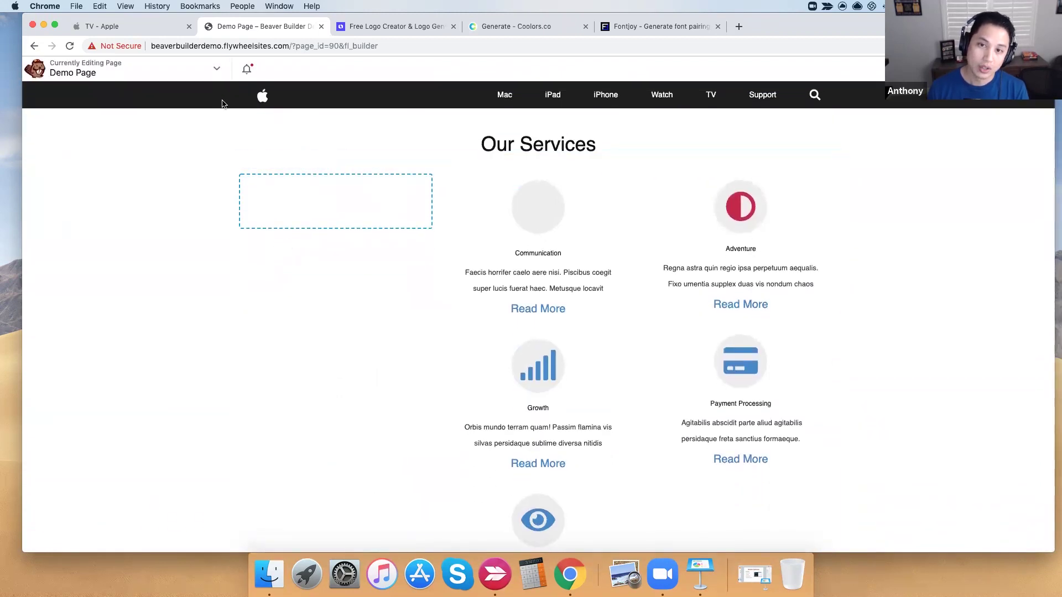
scroll(243, 119, down, 3)
scroll(290, 141, up, 2)
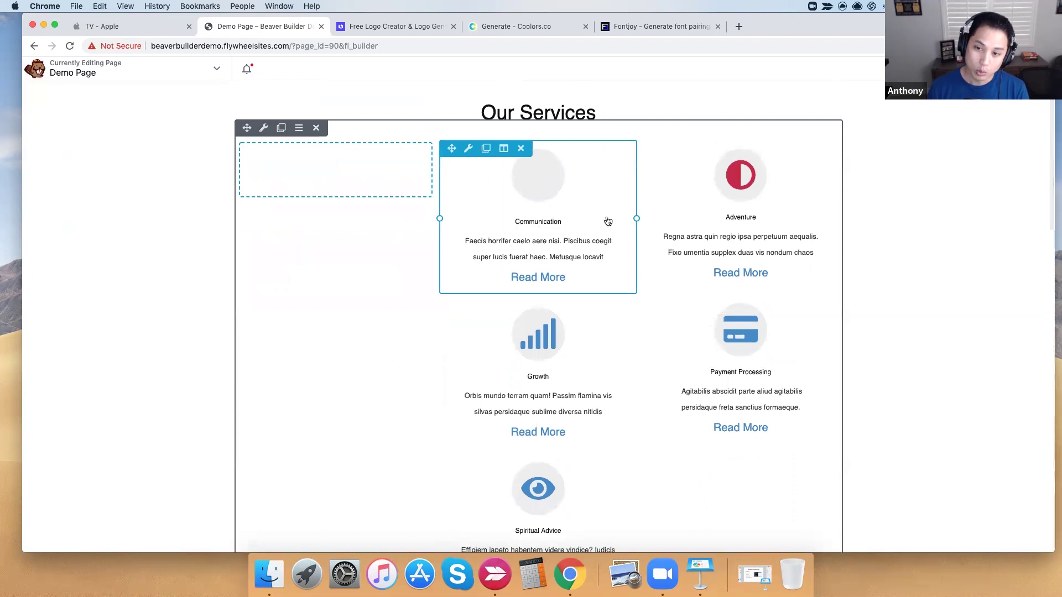
- Save the Spiritual Advice callout as a reusable module named Icon Box
scroll(608, 221, down, 3)
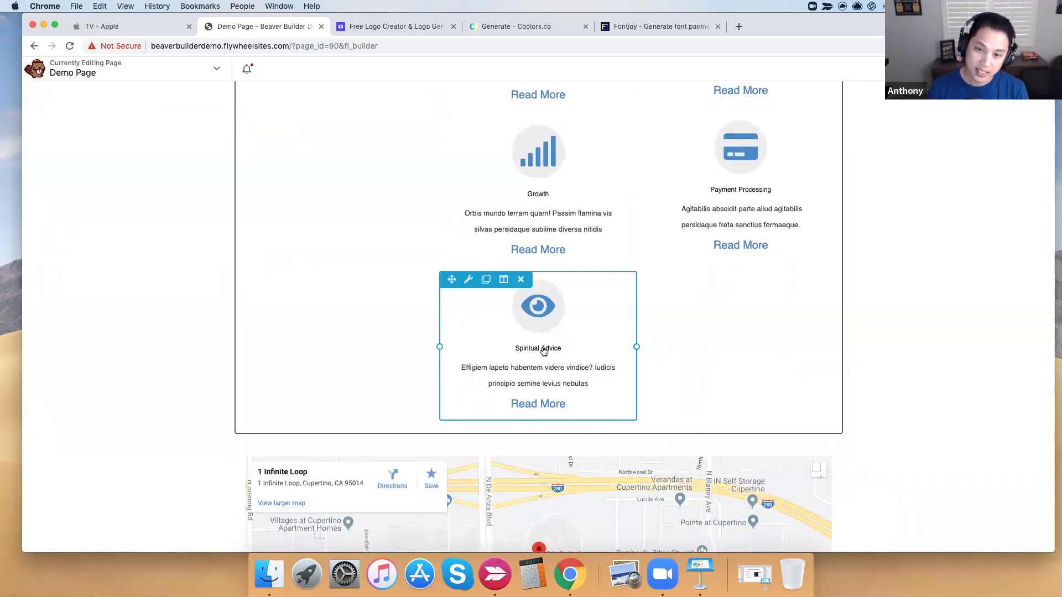
click(545, 350)
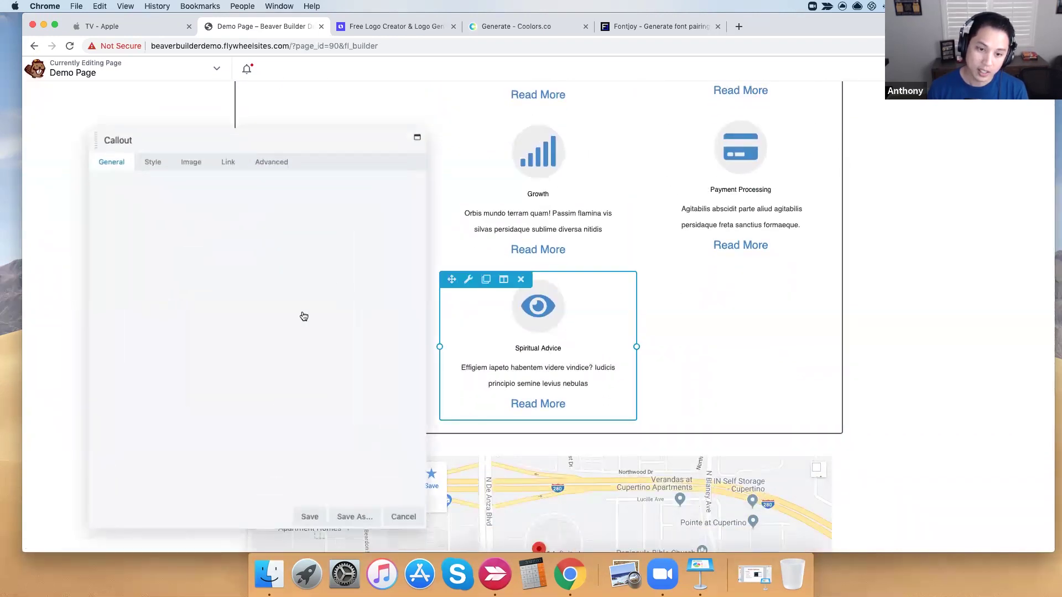
click(349, 517)
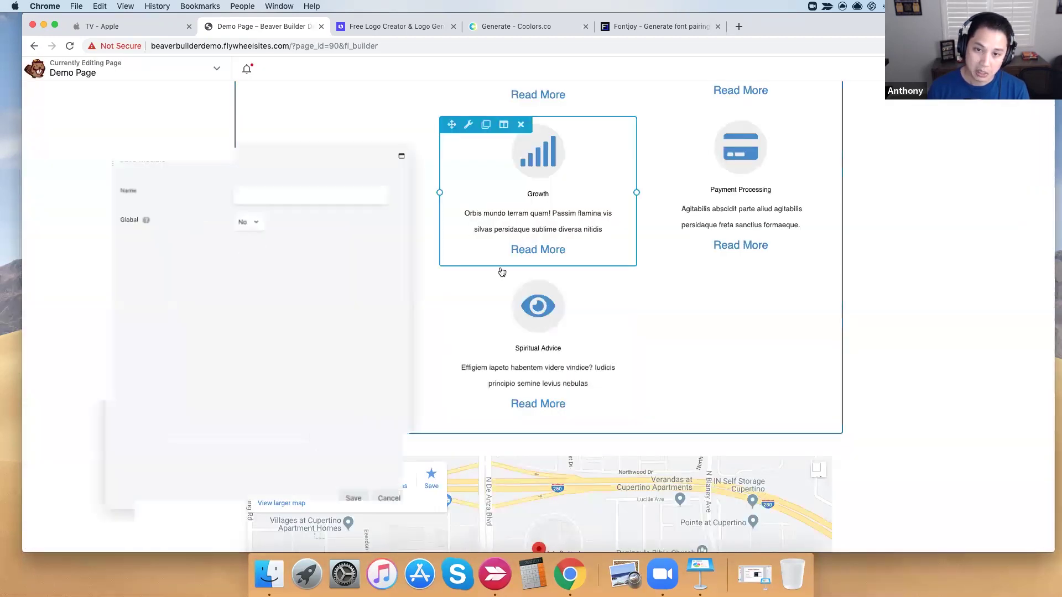
click(319, 184)
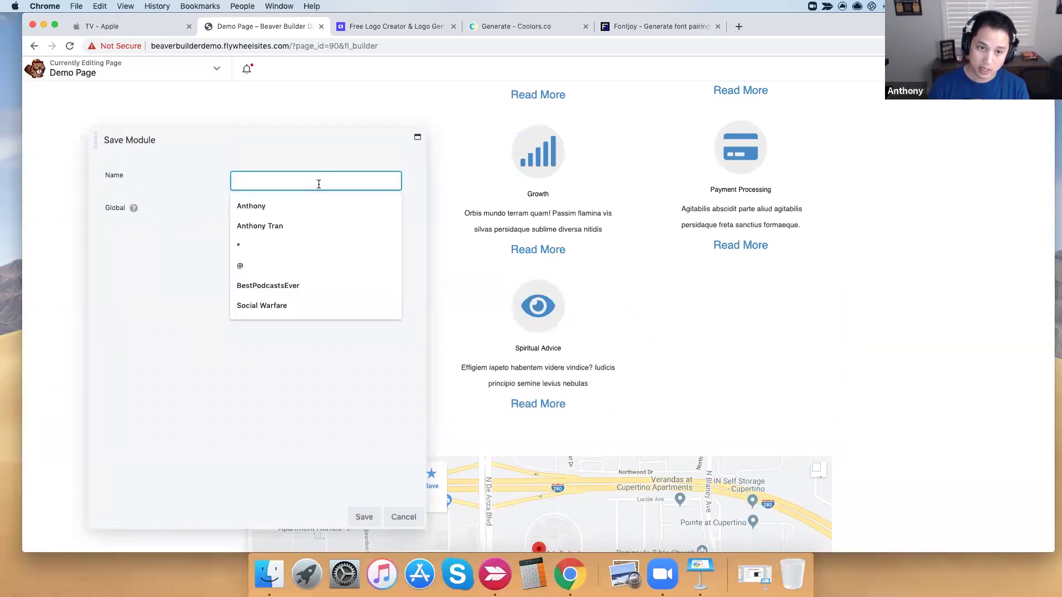
text(Icon Box)
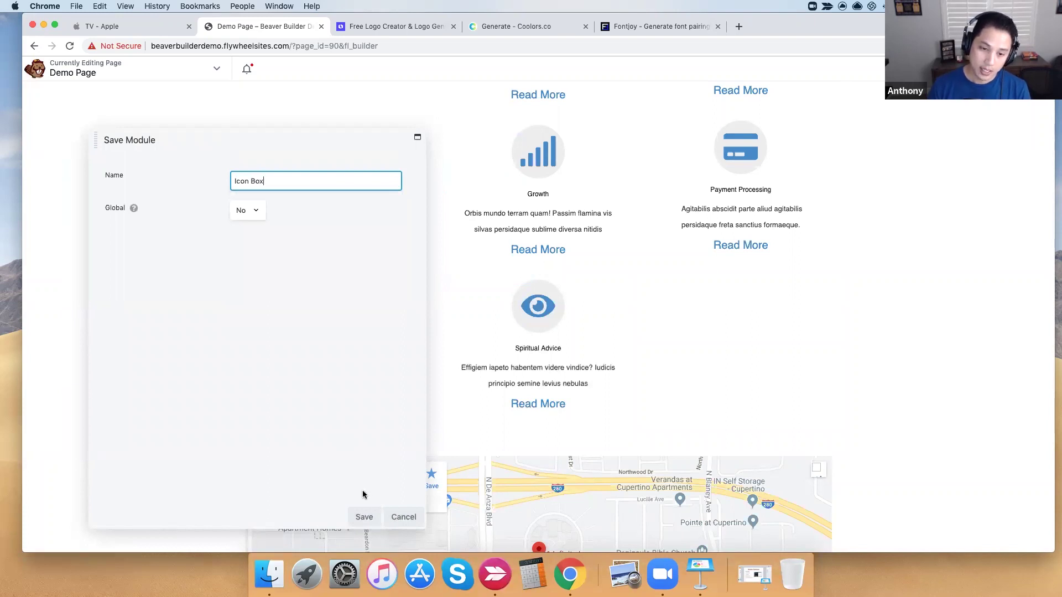
click(363, 516)
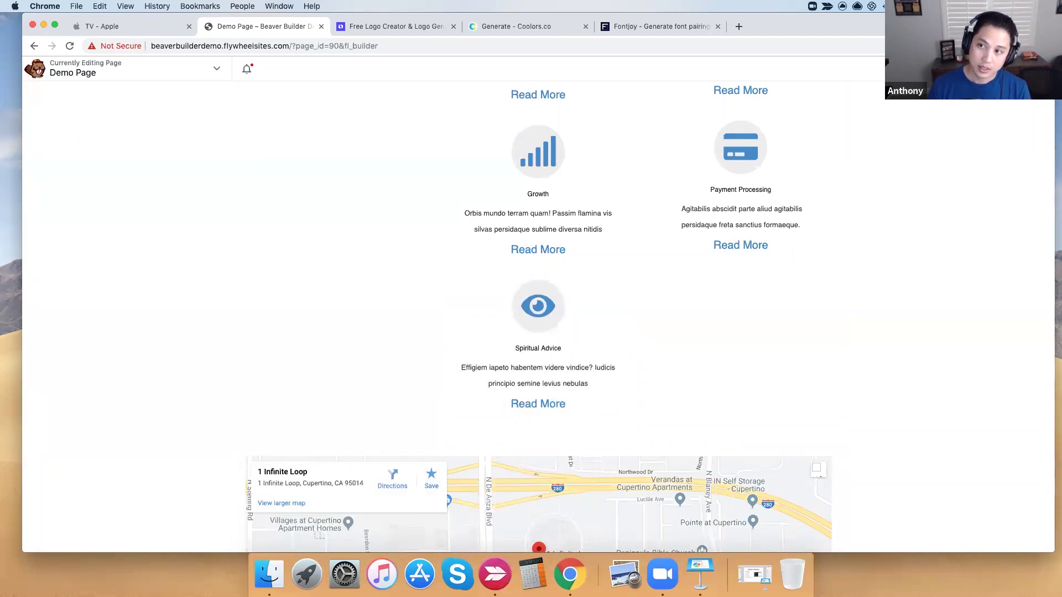
- Insert the saved Icon Box module between the Adventure and Payment Processing callouts and save its settings
click(1008, 69)
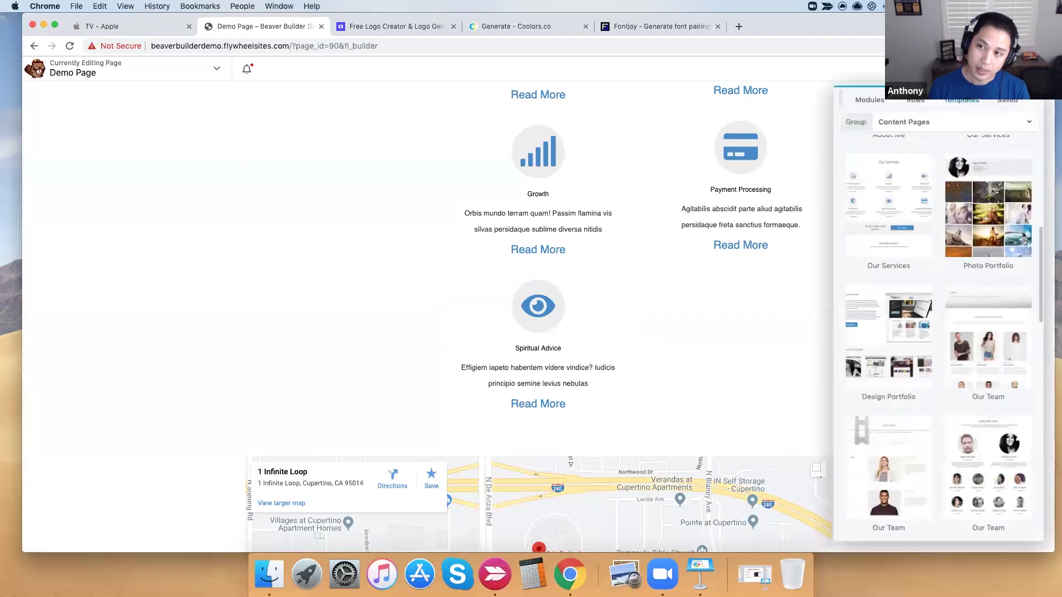
click(1006, 105)
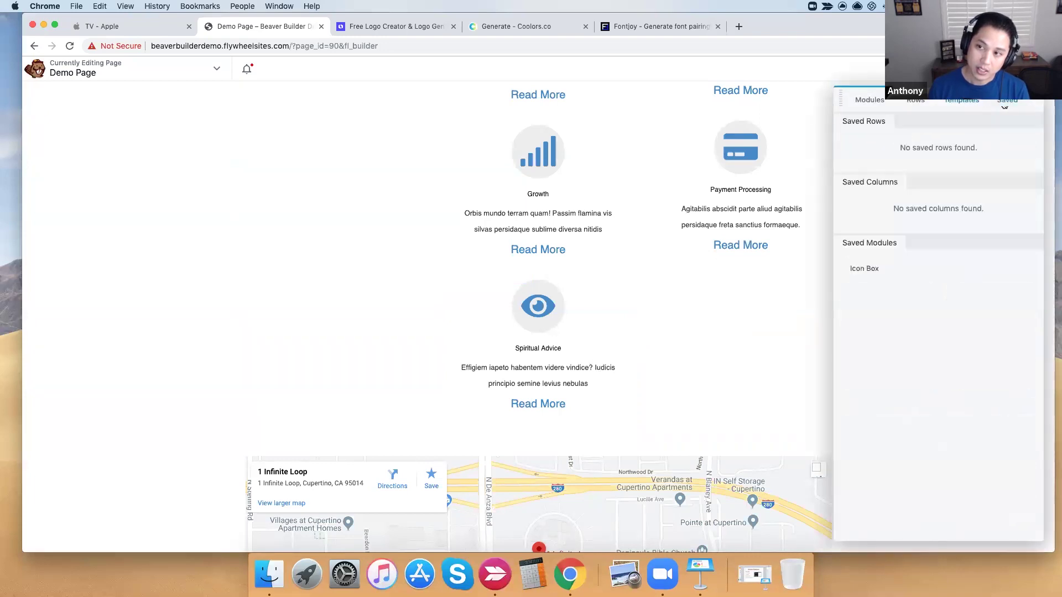
mouse_move(874, 270)
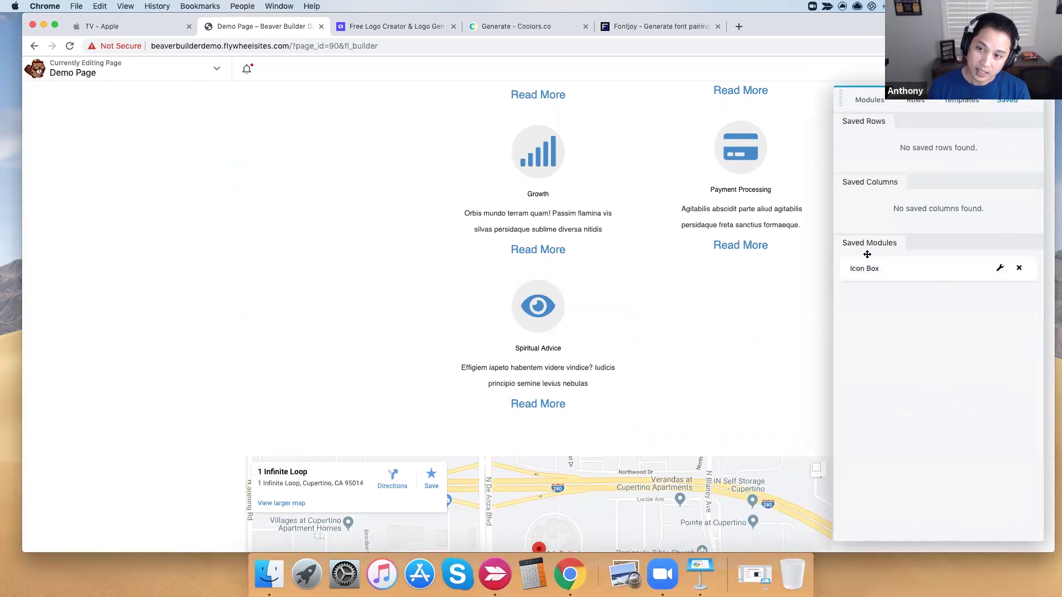
drag(874, 270, 725, 243)
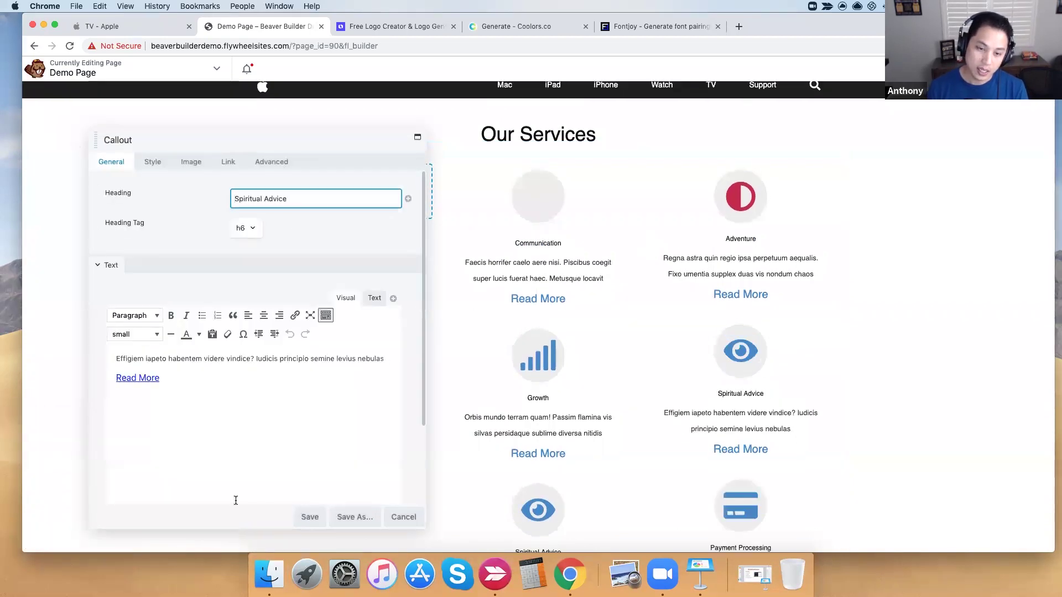
click(310, 517)
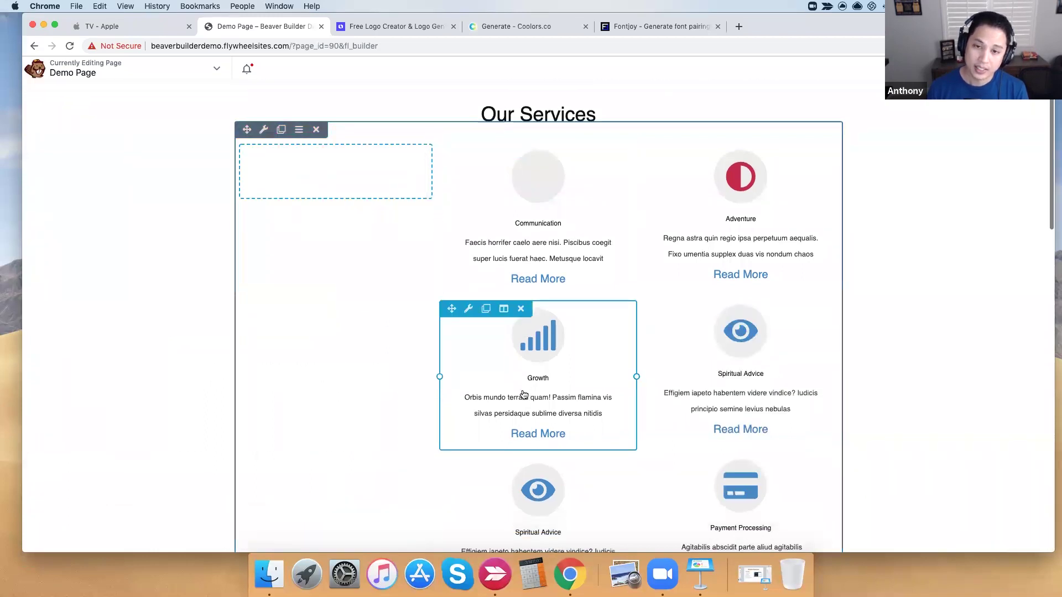
- Save the "Are you ready to get started?" row as a reusable row named Call to Action
scroll(503, 385, down, 6)
scroll(524, 394, down, 1)
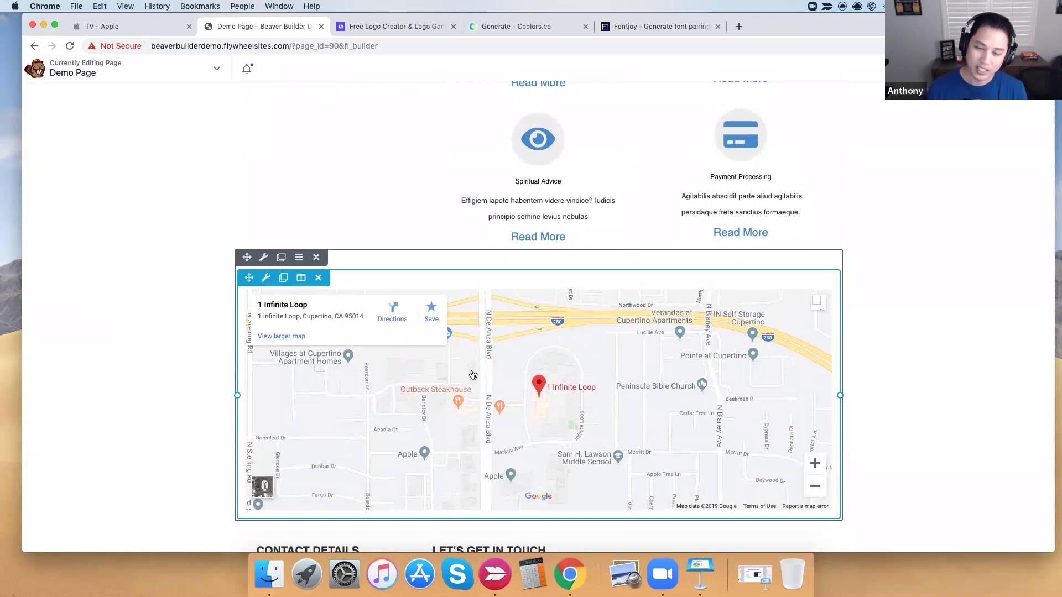
scroll(475, 359, down, 10)
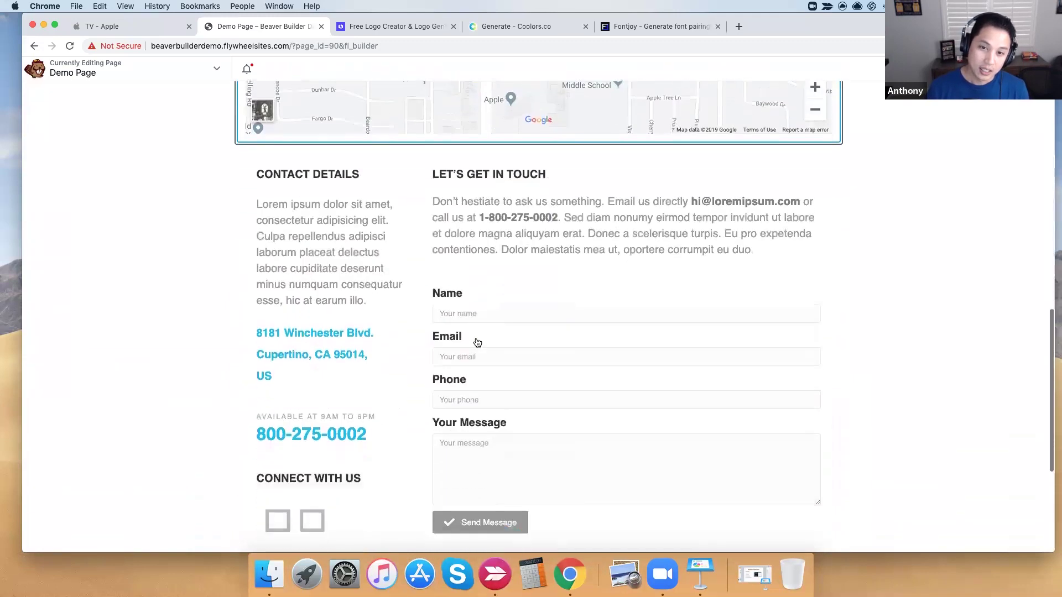
scroll(478, 343, down, 6)
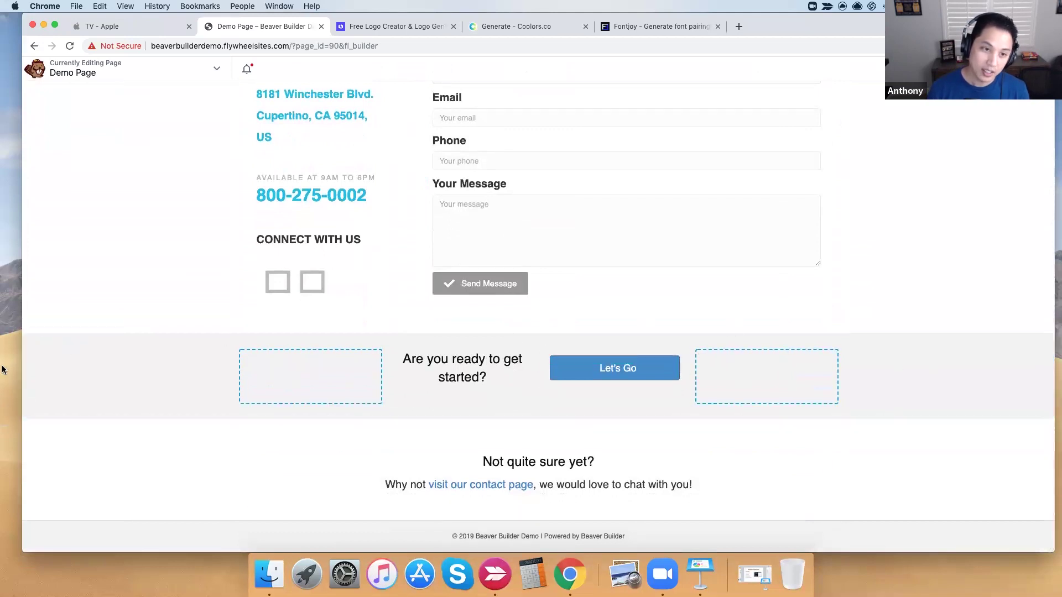
click(53, 325)
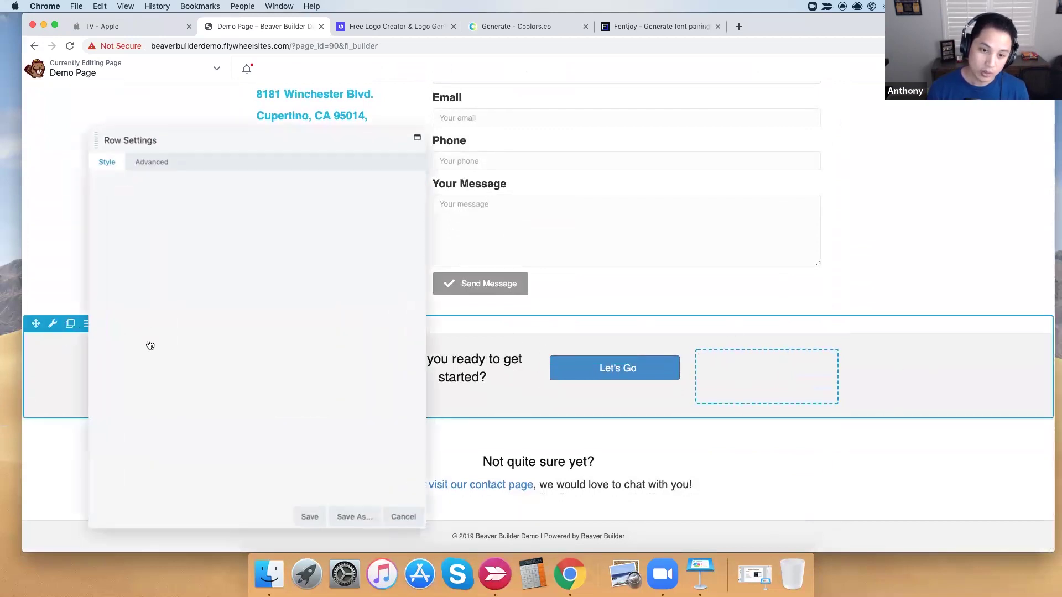
click(352, 517)
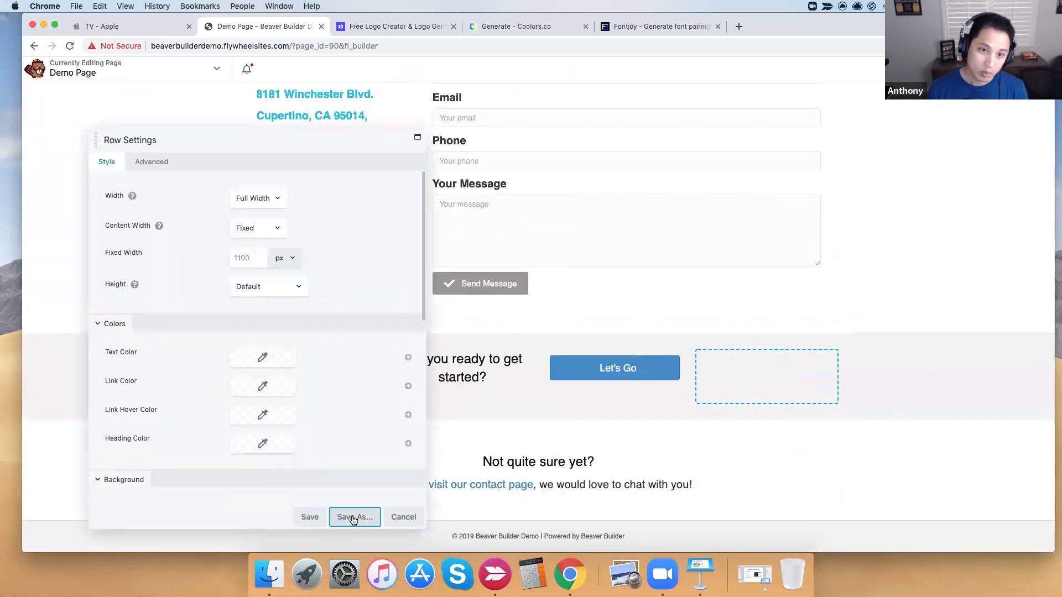
click(285, 186)
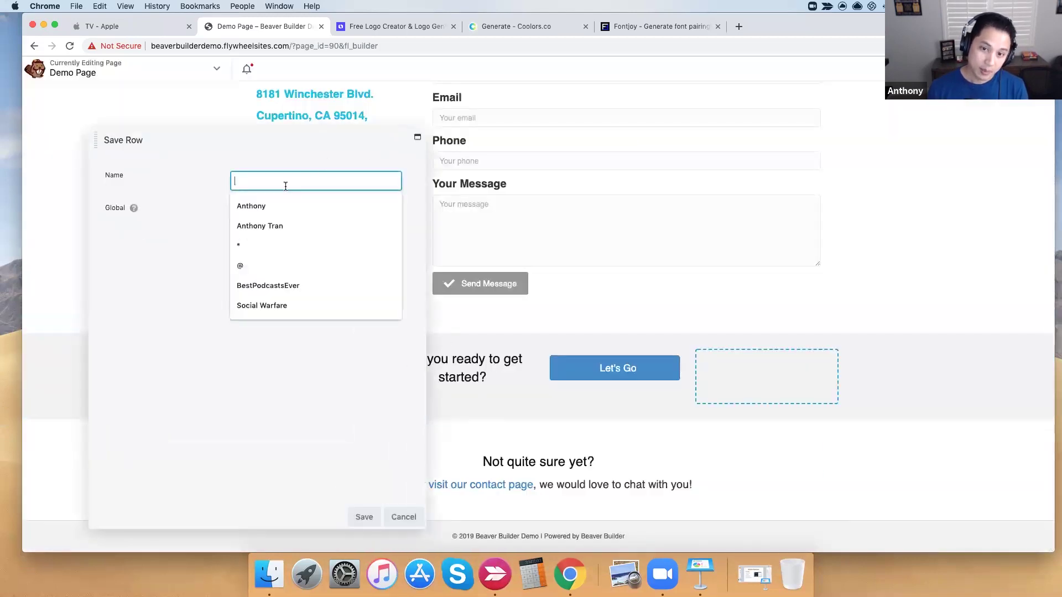
text(Call to Action)
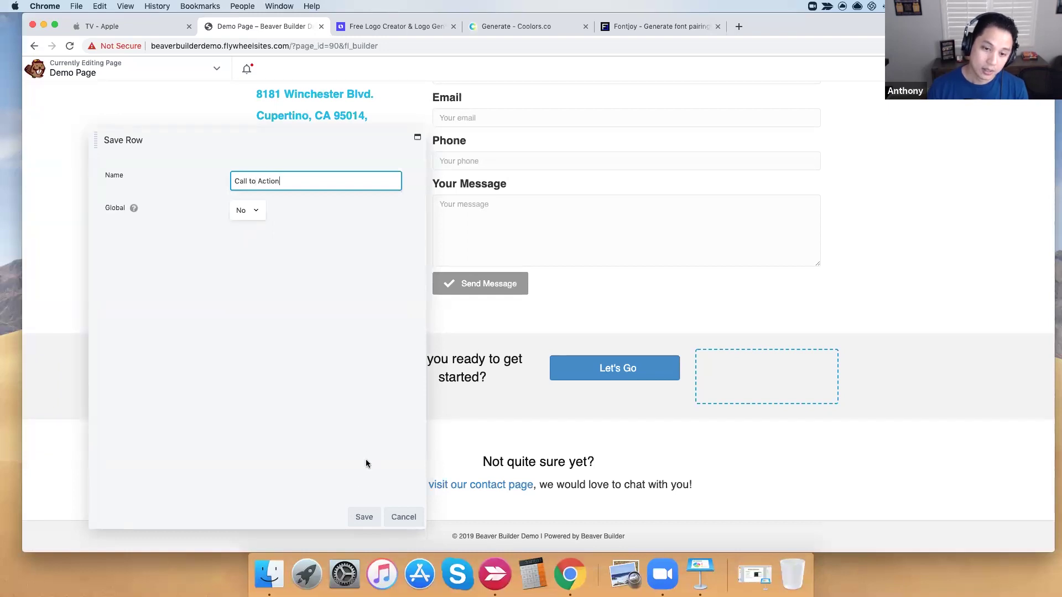
click(361, 518)
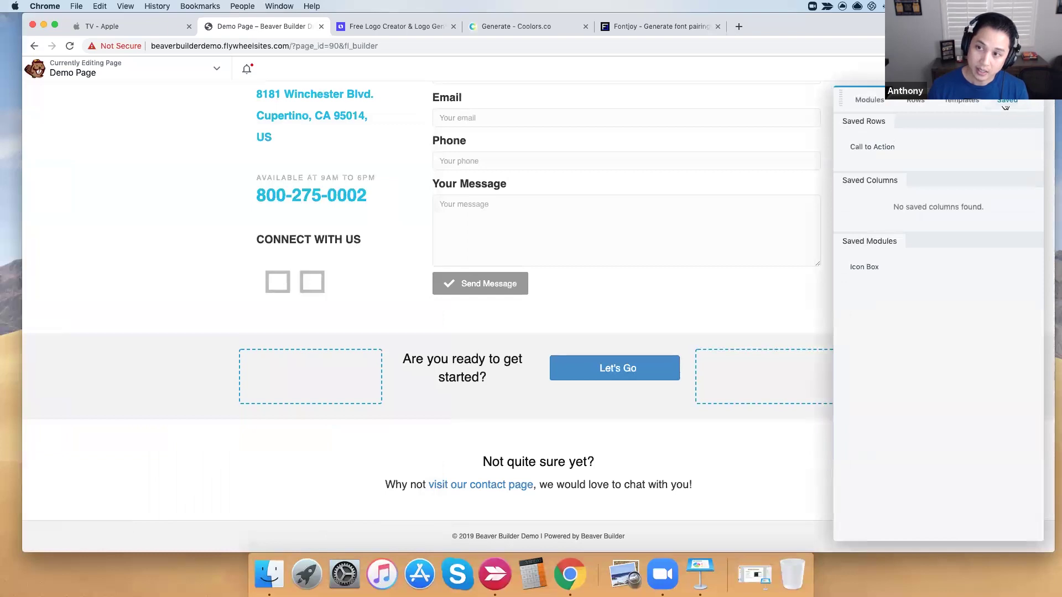
- Insert the saved Call to Action row directly above the existing "Are you ready to get started?" row
click(965, 101)
click(1007, 100)
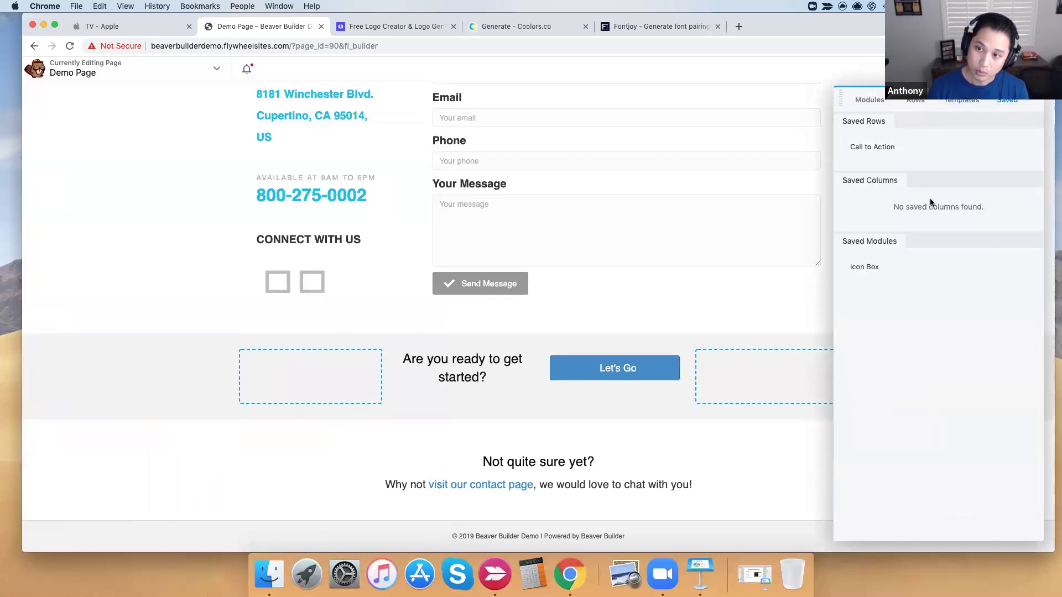
click(882, 143)
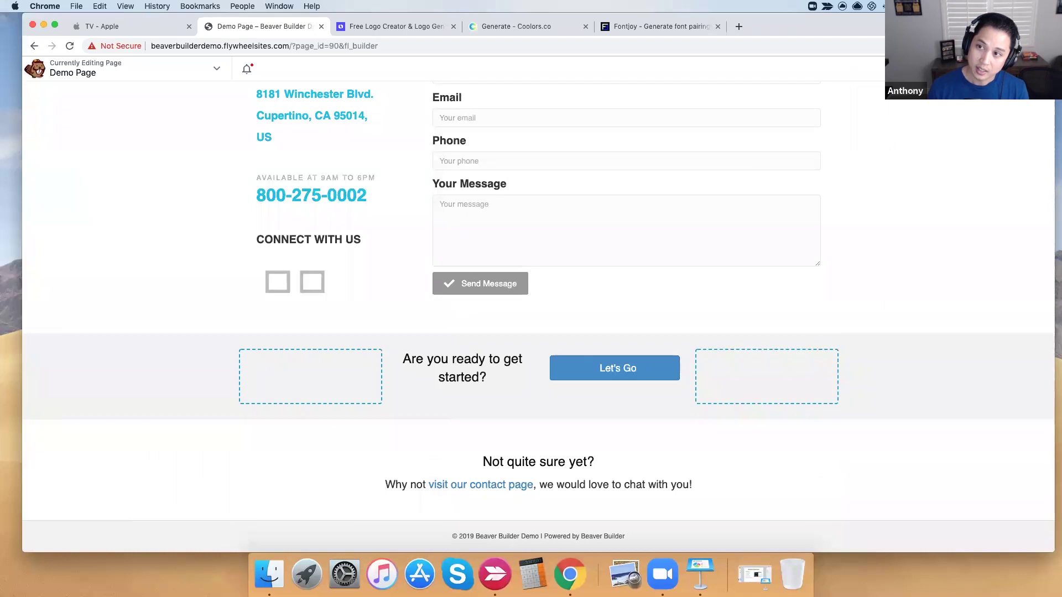
click(1002, 69)
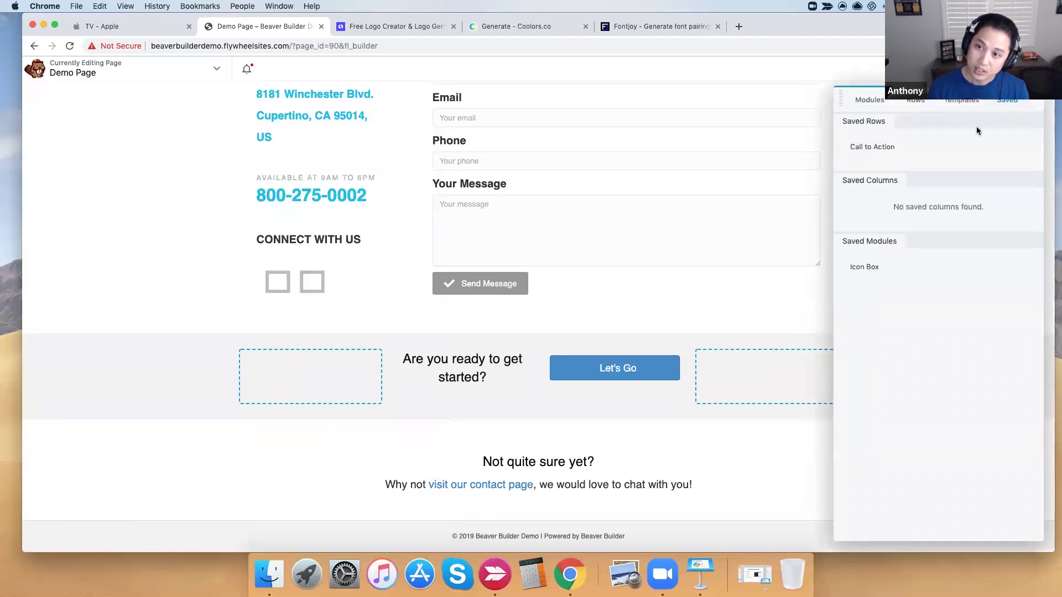
drag(875, 148, 656, 348)
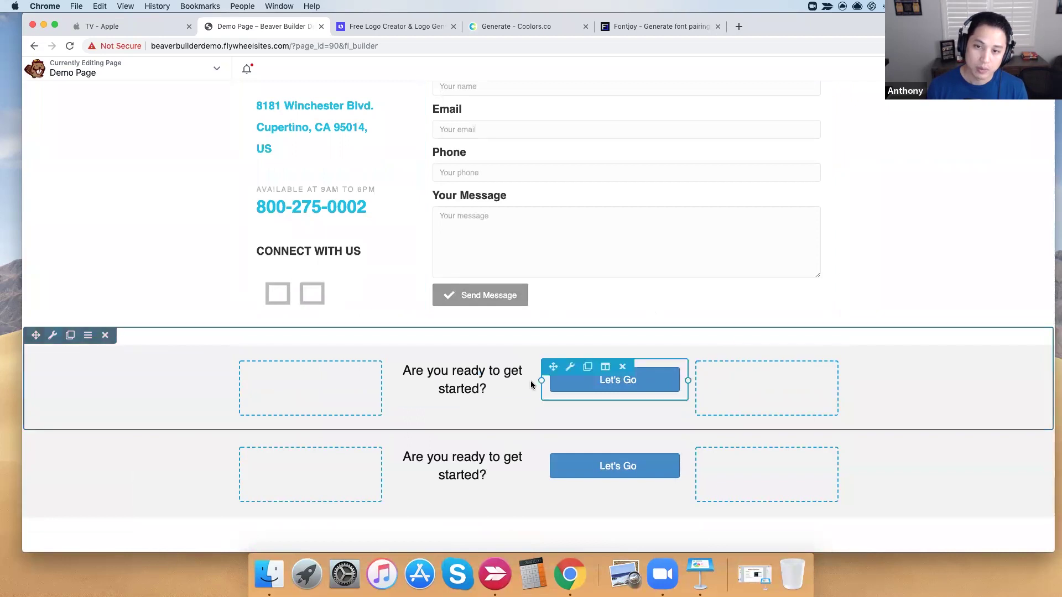
scroll(541, 372, up, 15)
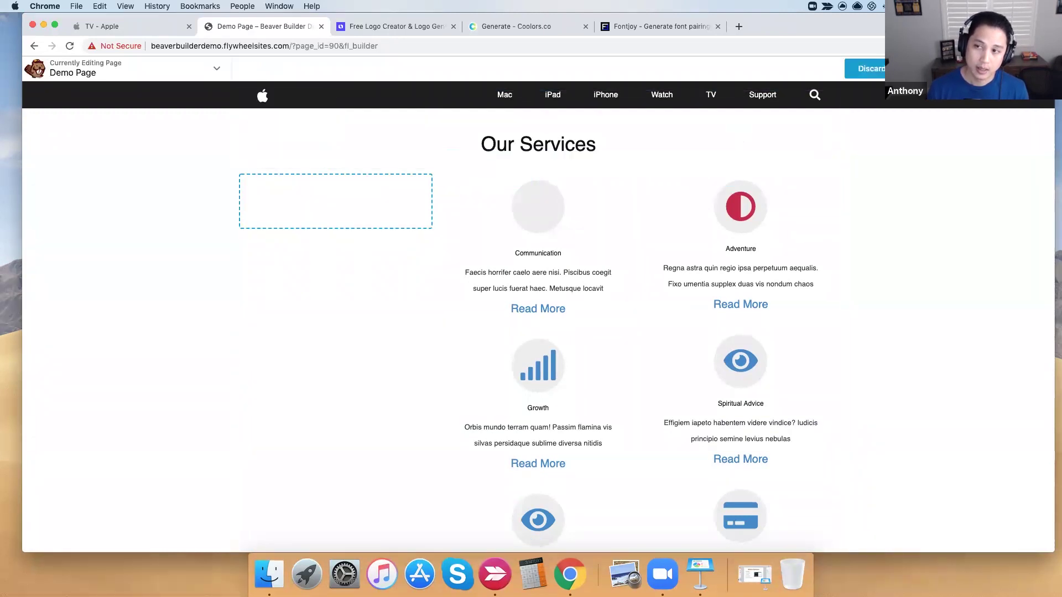
- Discard the unpublished changes to the Demo Page and reopen it in Beaver Builder, viewing the Apple TV page as the design reference
click(872, 71)
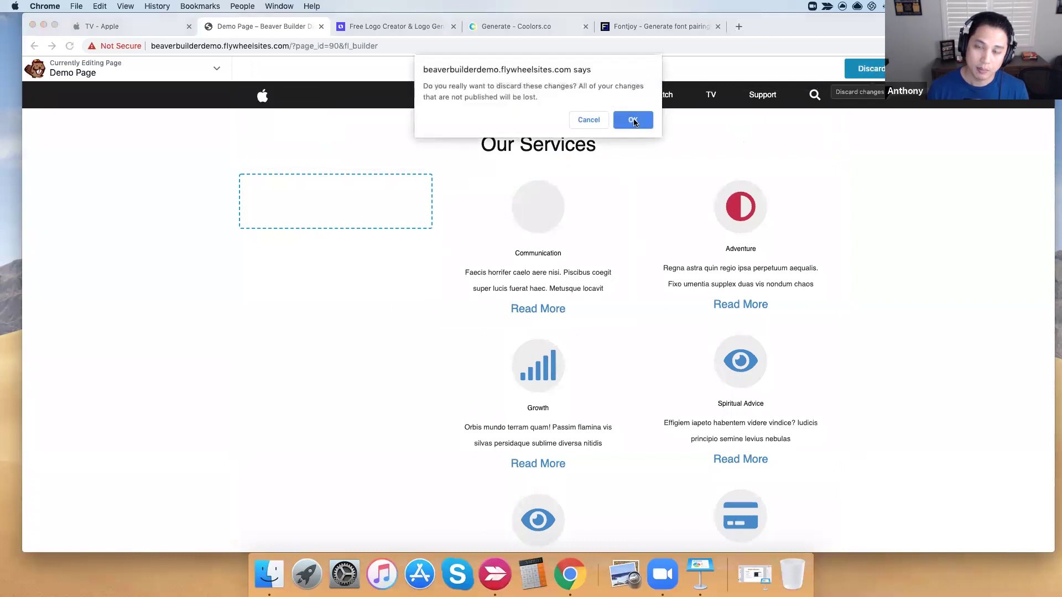
click(633, 120)
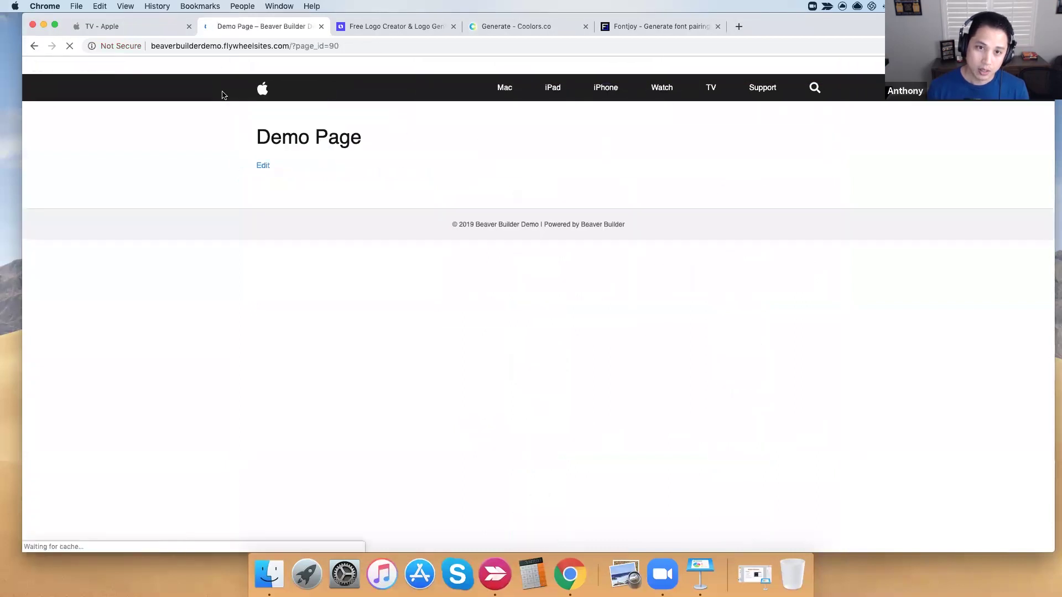
click(118, 29)
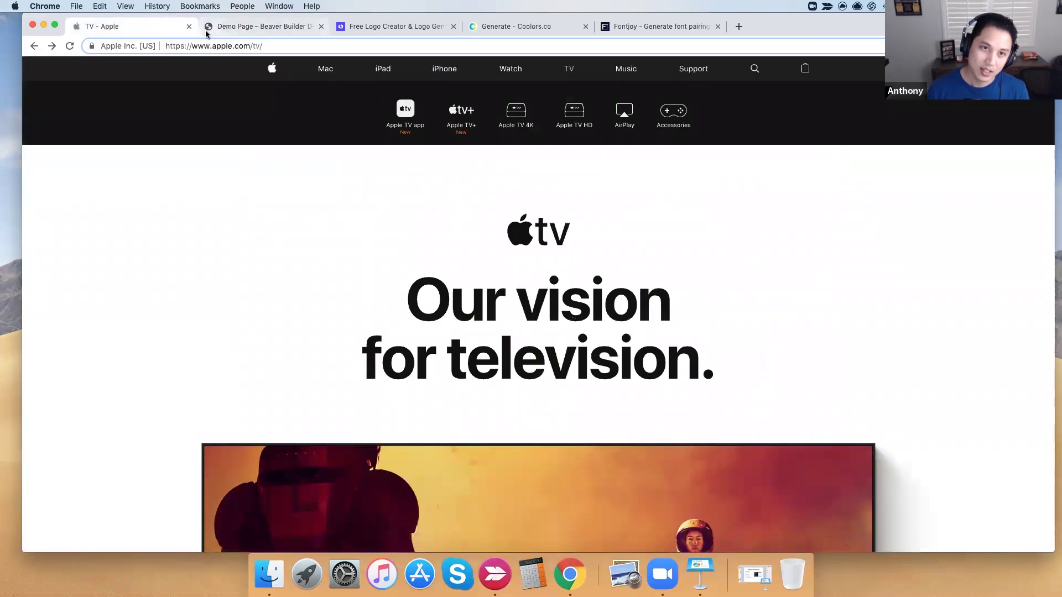
click(223, 30)
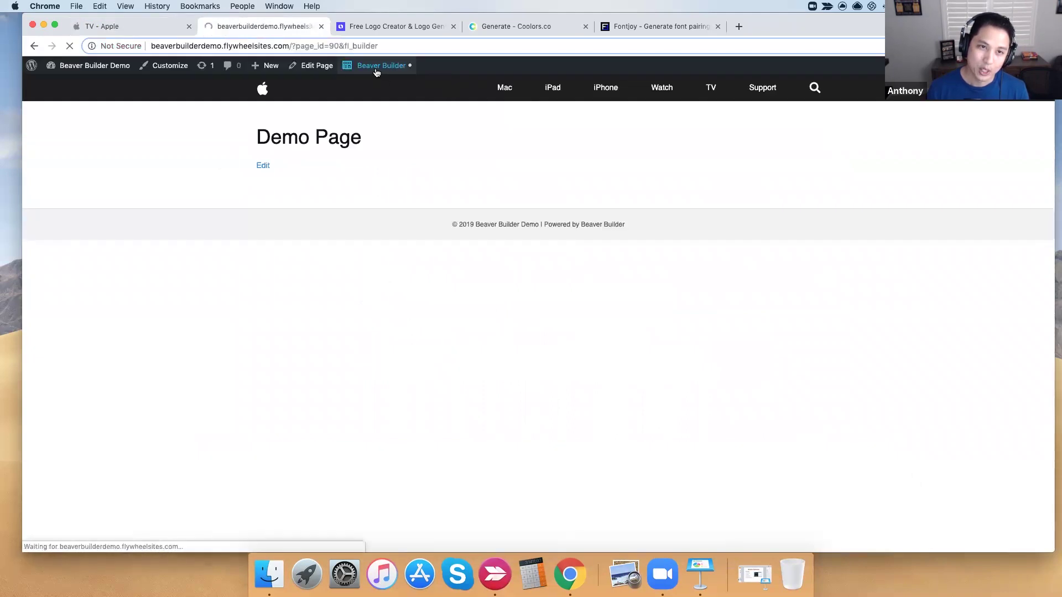
click(123, 29)
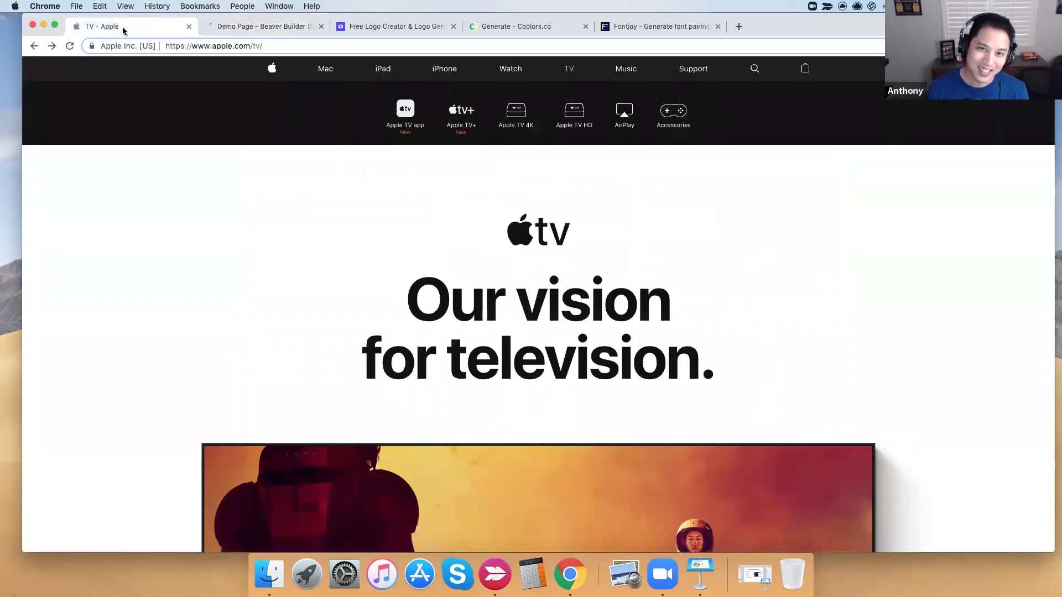
click(249, 31)
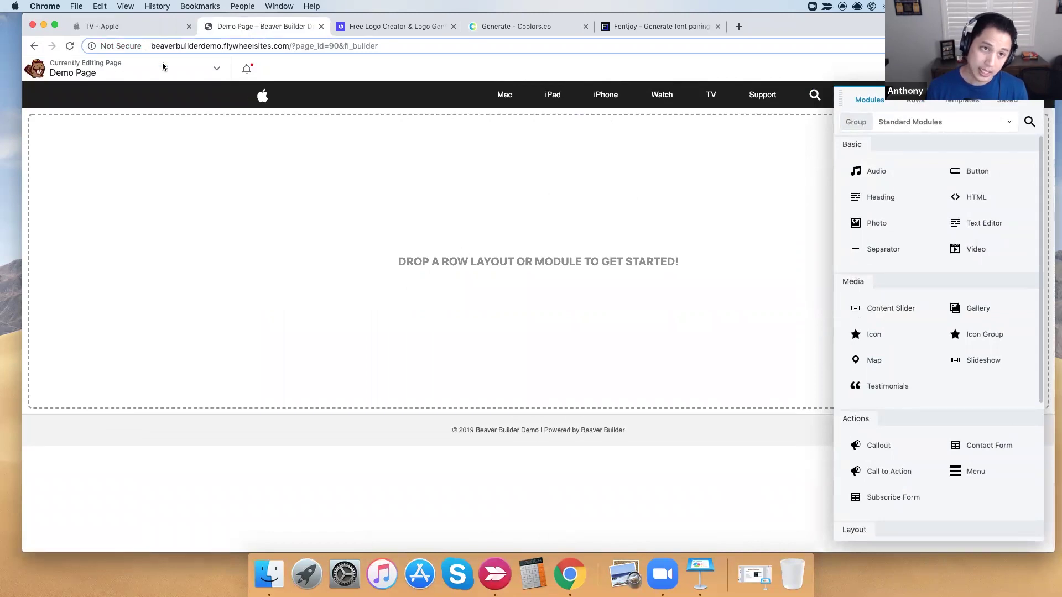
- Check the Apple TV page's hero layout and add a 3 Columns row to the empty Demo Page
click(127, 26)
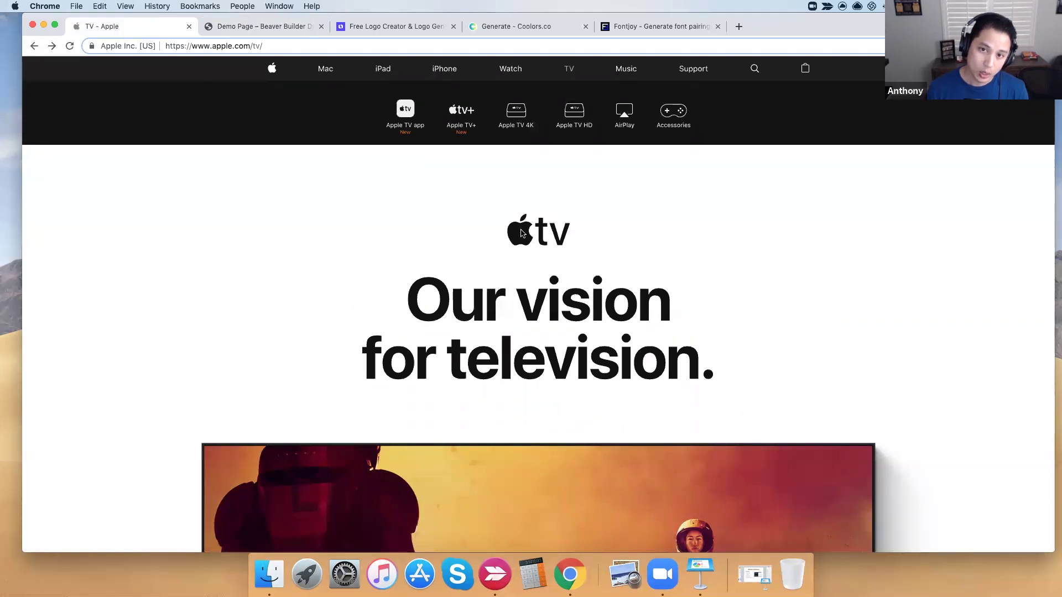
click(274, 28)
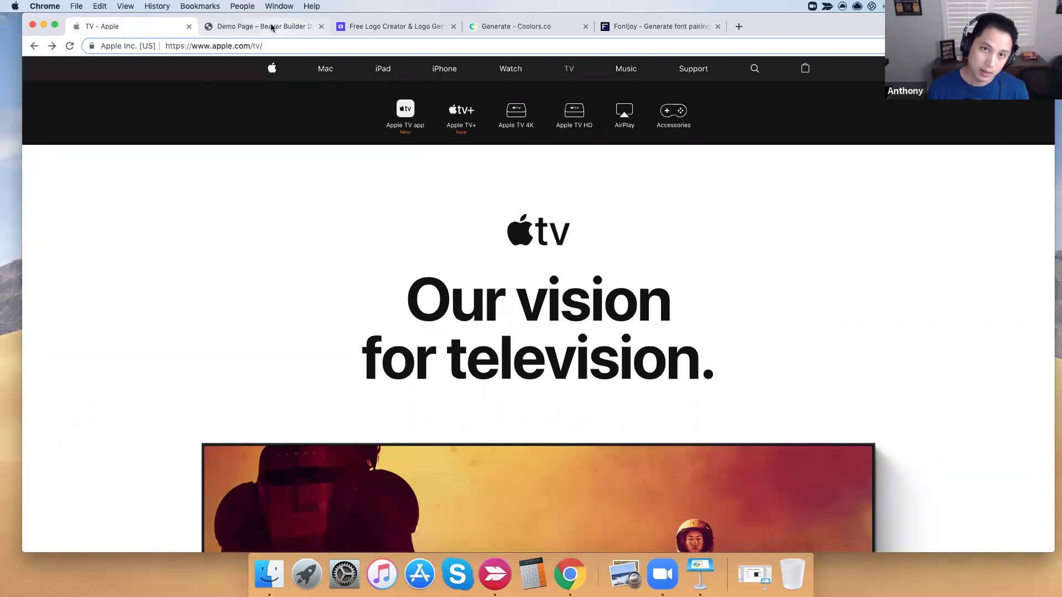
click(910, 105)
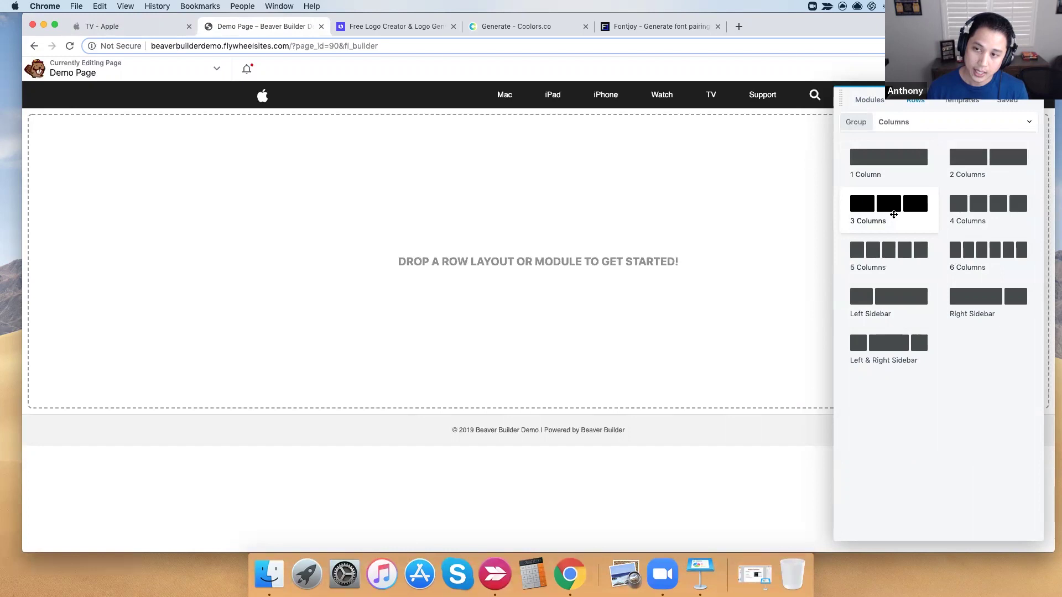
drag(894, 213, 569, 179)
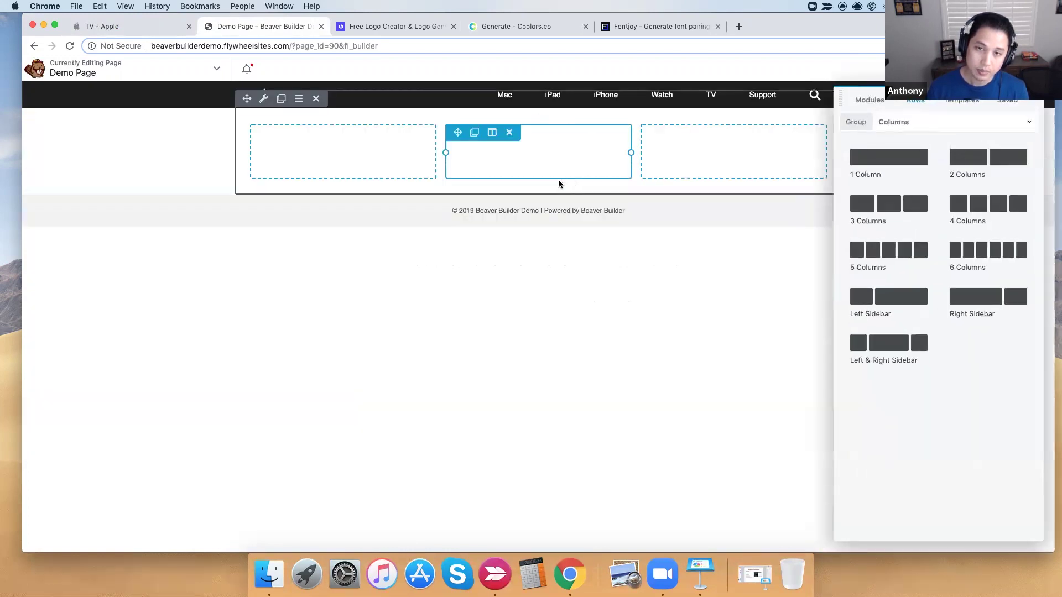
- Set the three-column row's width to Full Width and save the row settings
click(261, 102)
click(254, 205)
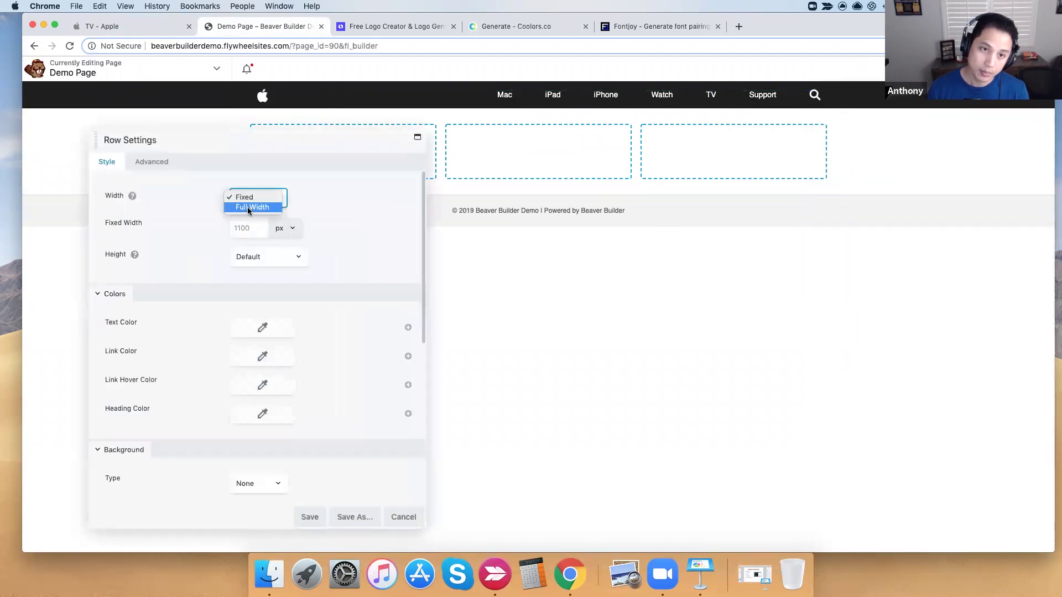
click(248, 206)
click(311, 517)
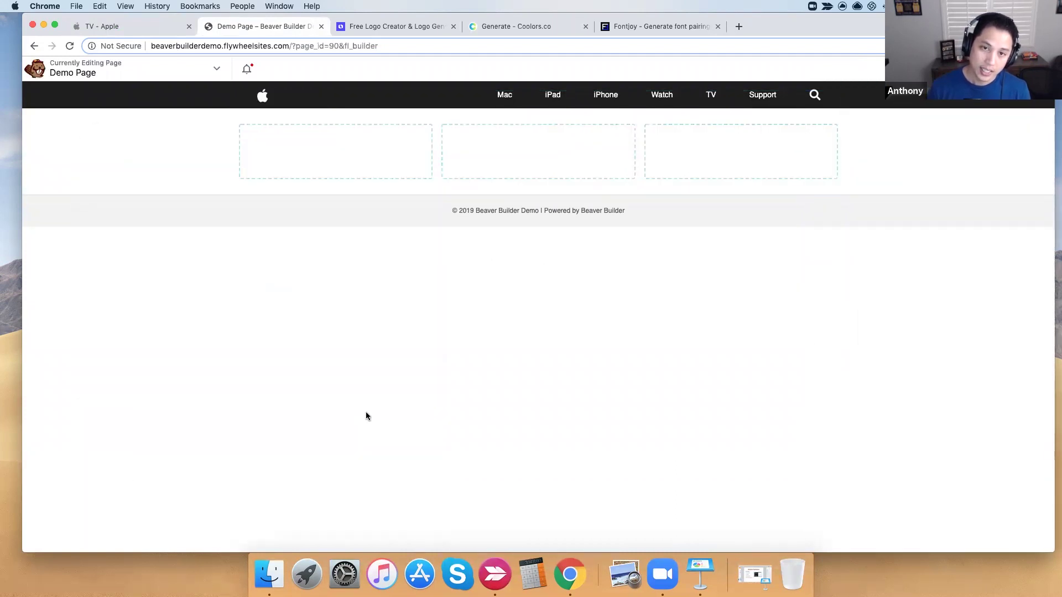
- Narrow the first column of the row to a thin strip, widening the middle column
drag(441, 153, 209, 154)
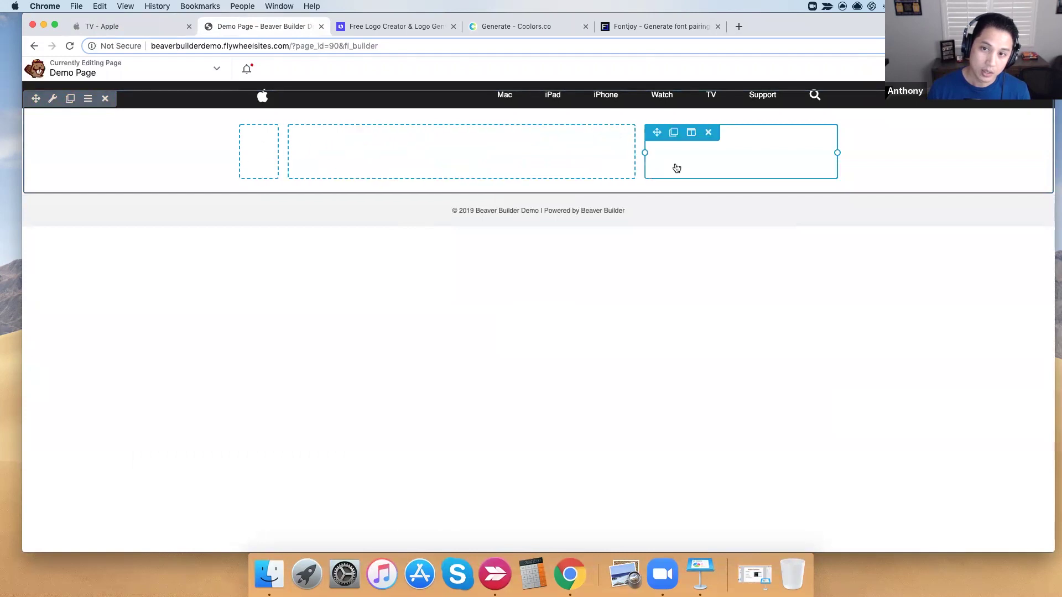
- Narrow the third column to match the width of the first, widening the middle column
drag(642, 152, 827, 156)
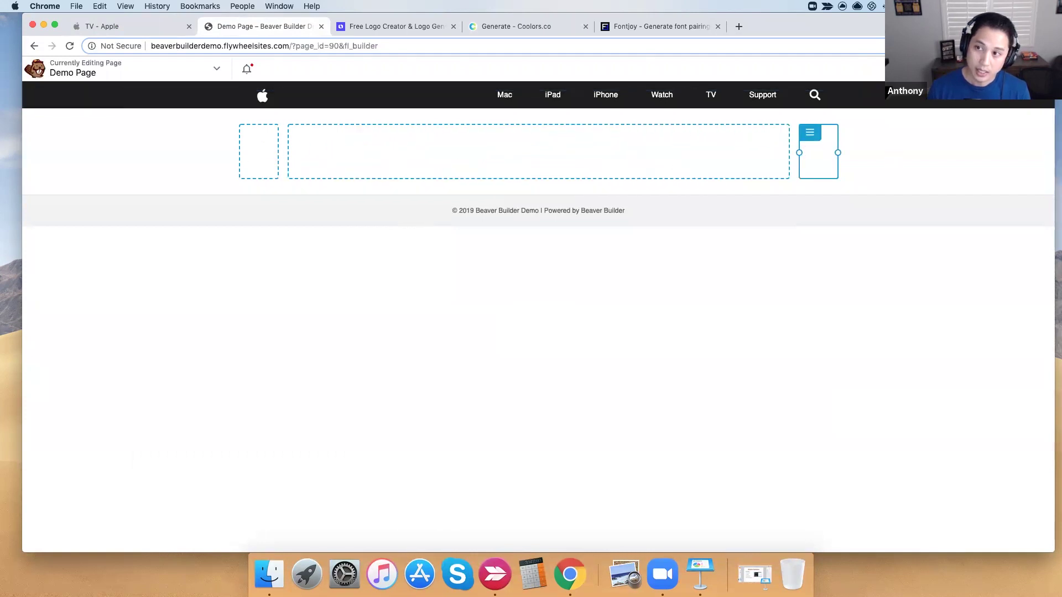
- Look through the standard modules and add a Photo module to the wide middle column
click(1004, 69)
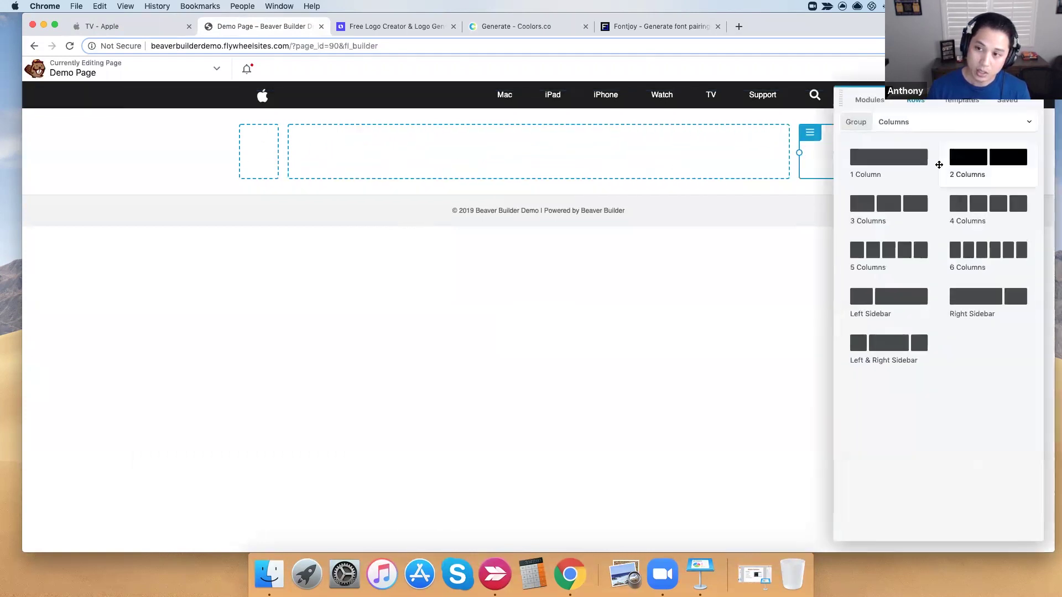
click(872, 105)
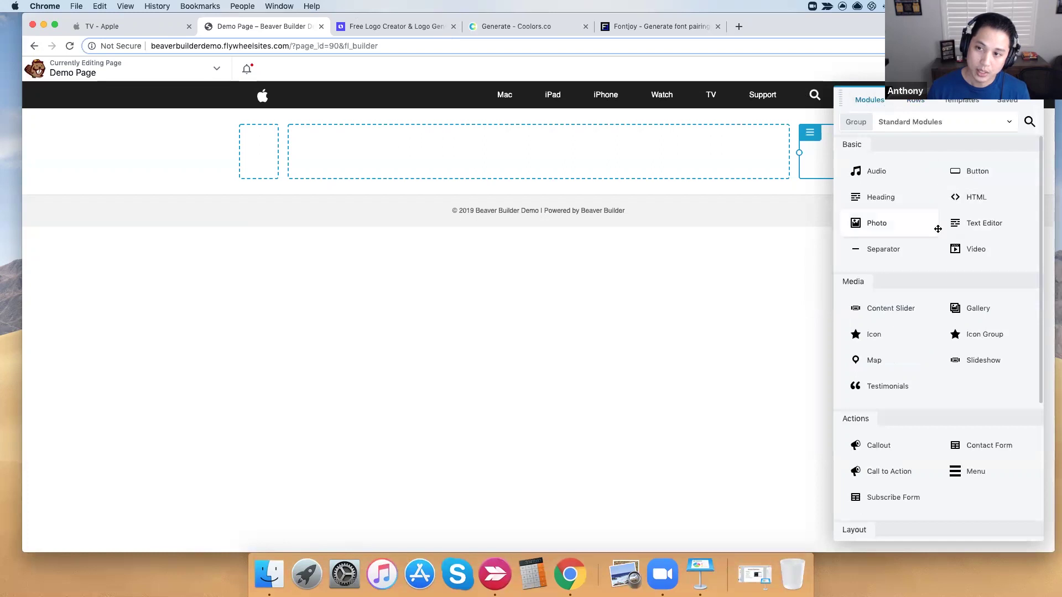
scroll(944, 309, down, 3)
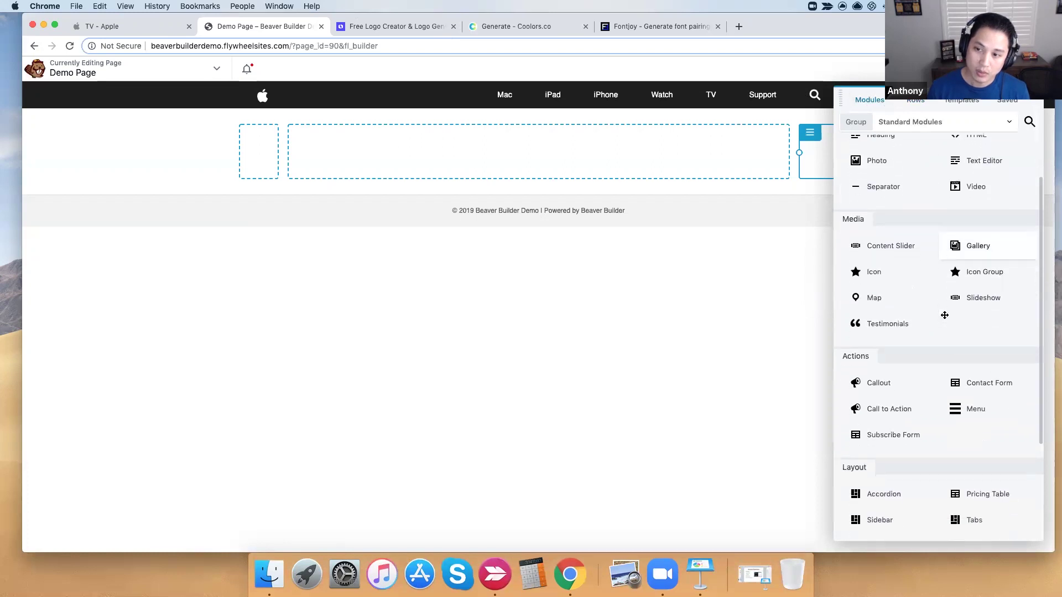
scroll(945, 315, up, 3)
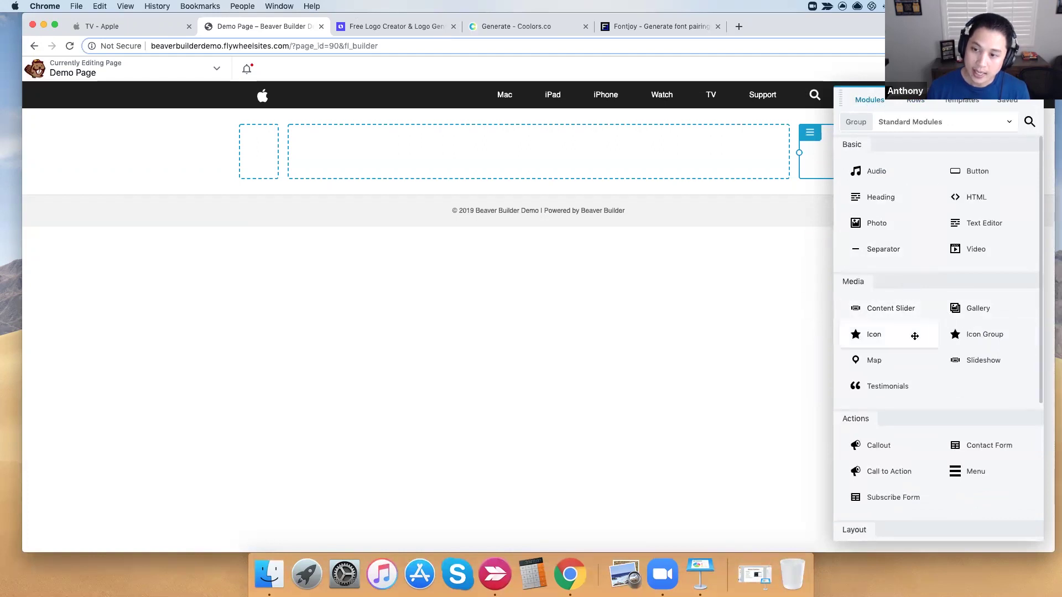
scroll(912, 334, down, 1)
scroll(883, 337, down, 3)
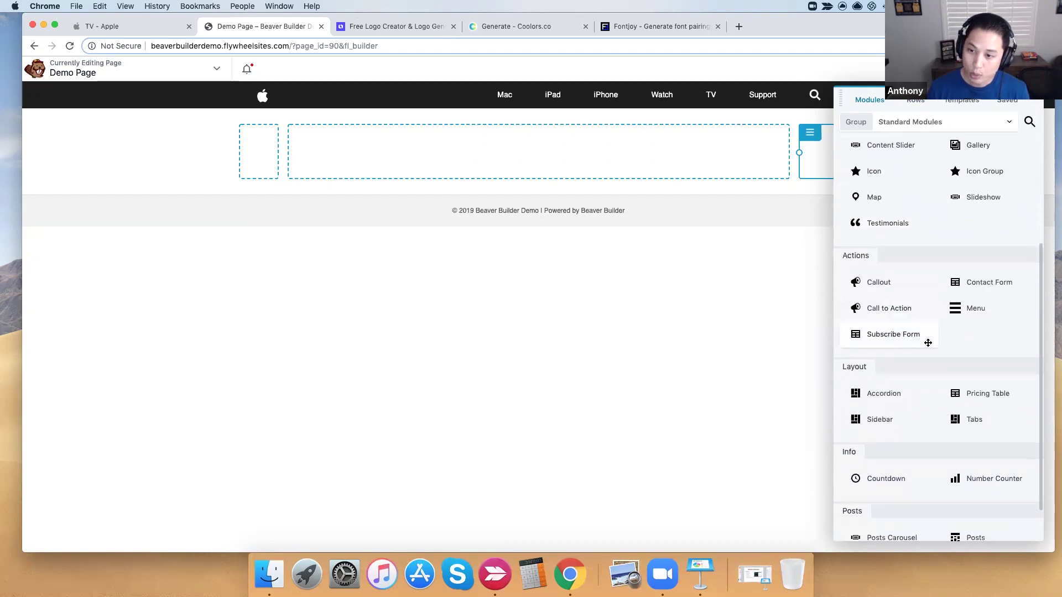
scroll(928, 342, down, 1)
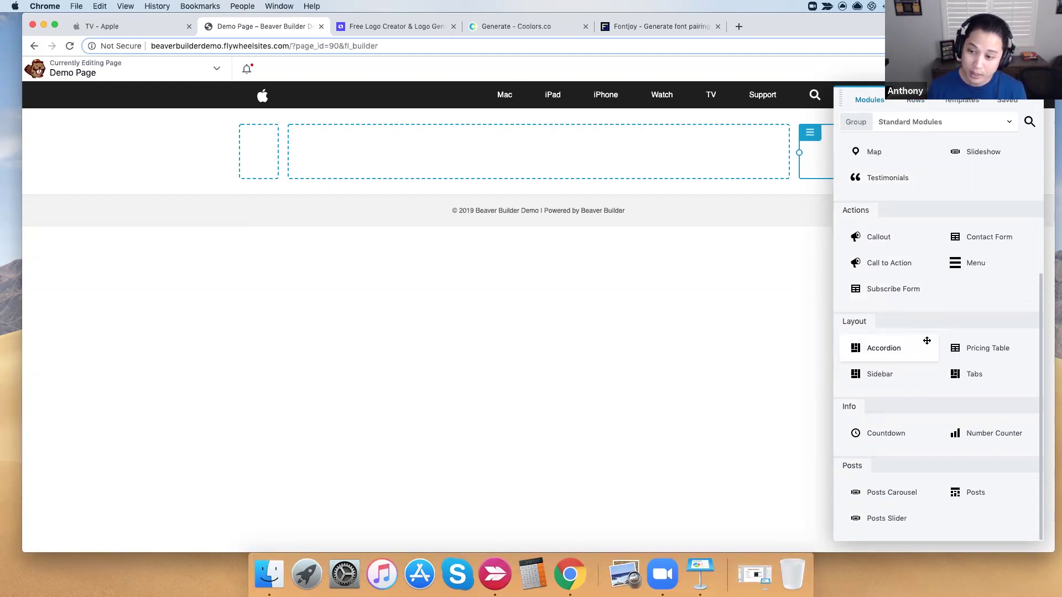
scroll(927, 341, up, 5)
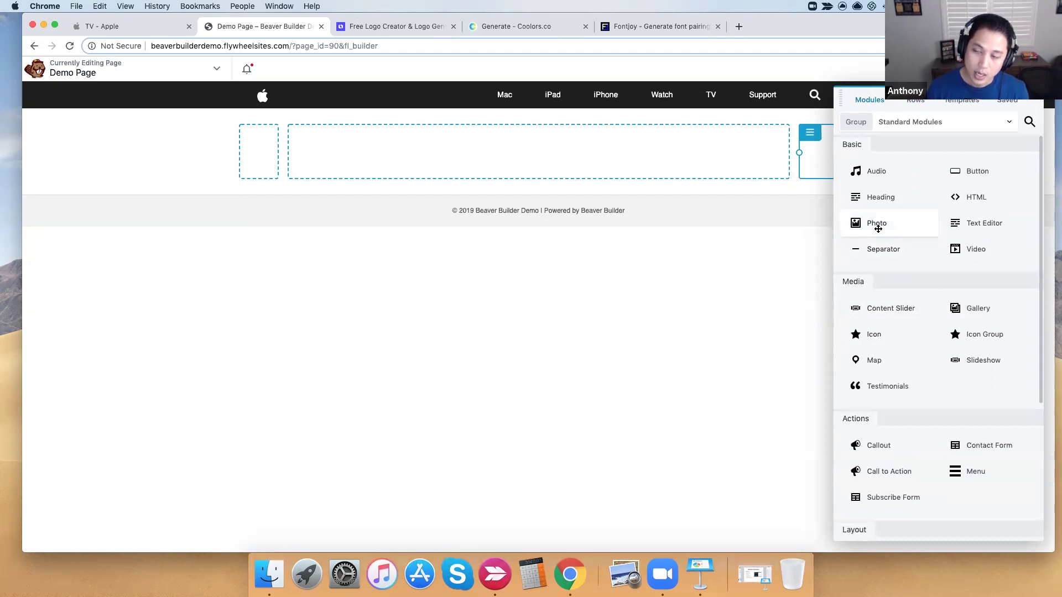
drag(879, 227, 612, 191)
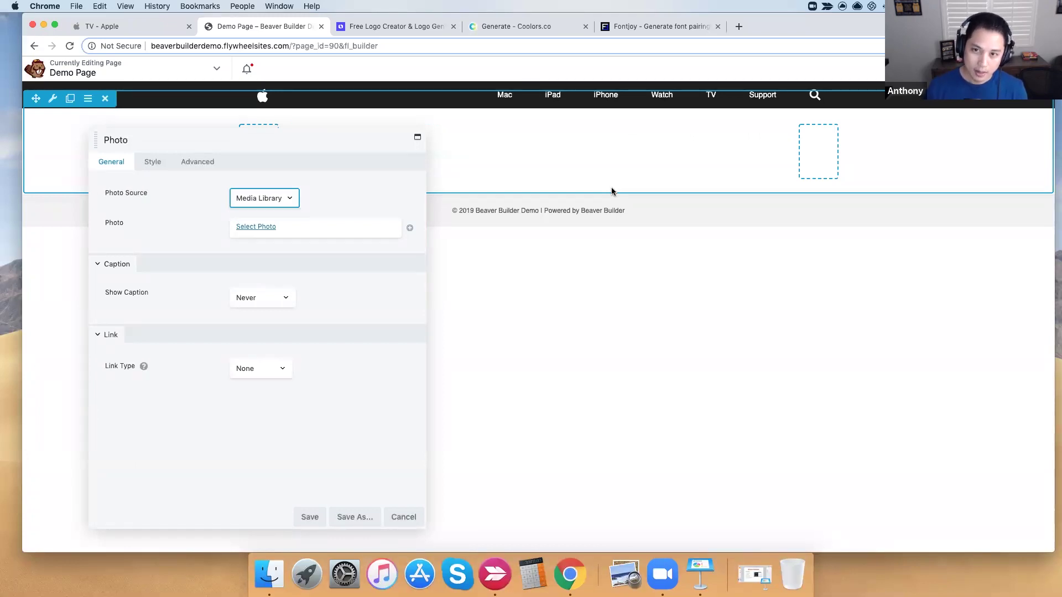
- Set Apple-TV-Logo-Black.png from the media library as the module's photo, compare it with the Apple TV page, and save the module
drag(335, 148, 920, 145)
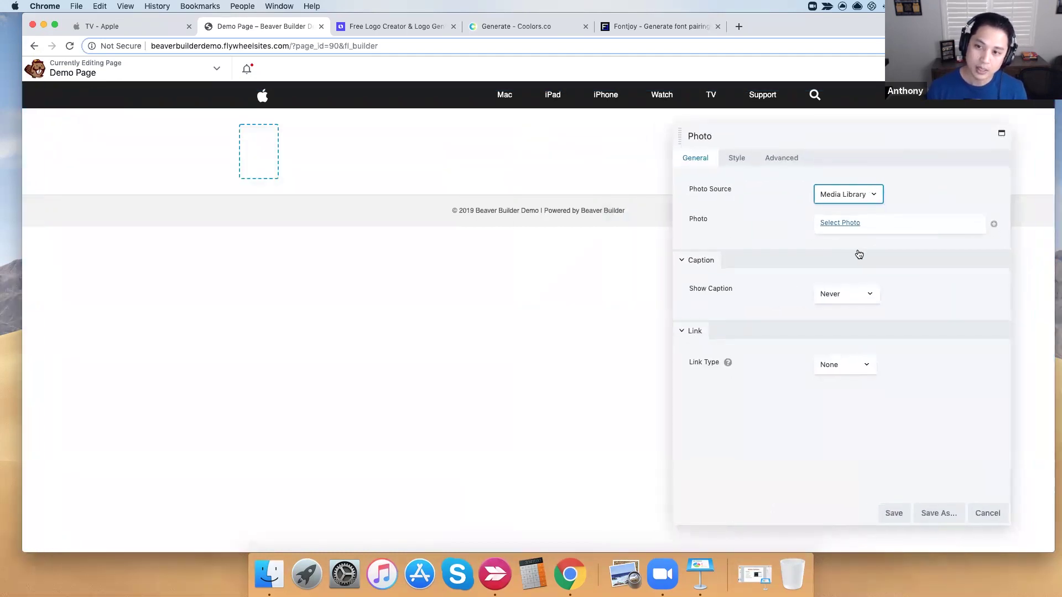
click(840, 223)
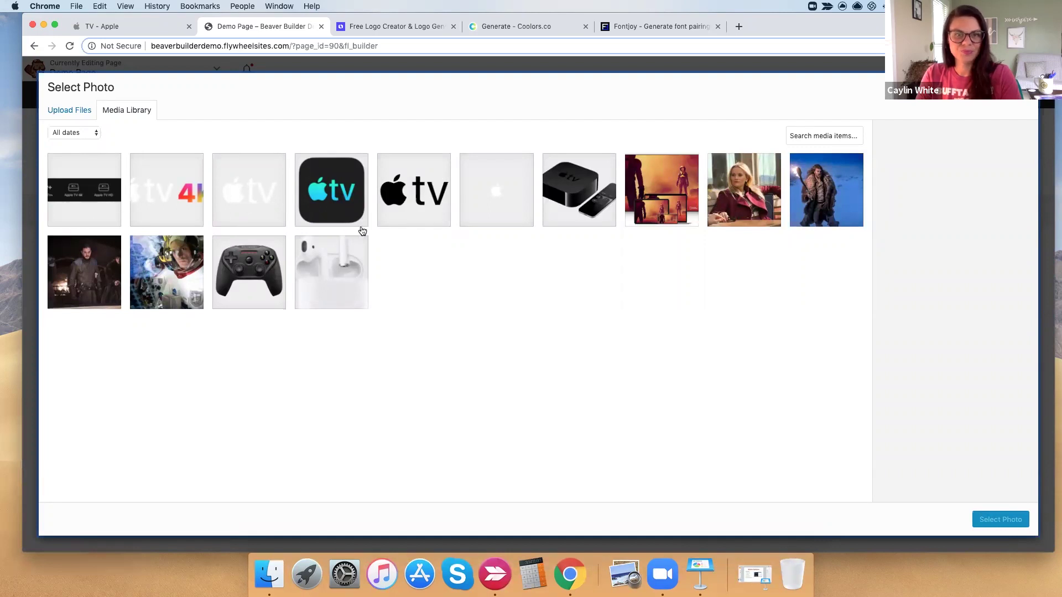
click(406, 213)
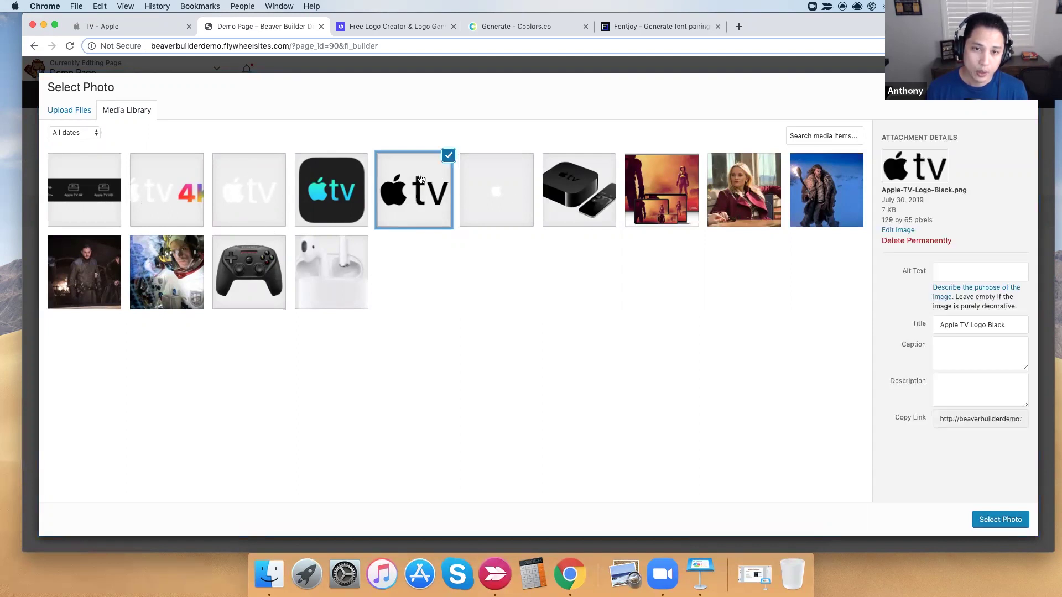
click(998, 521)
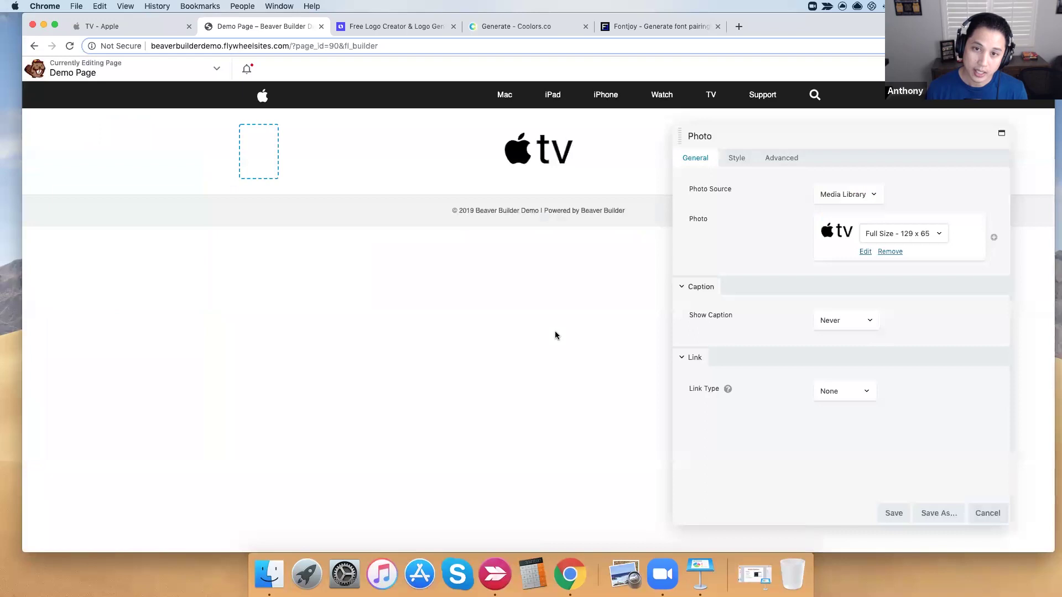
click(151, 26)
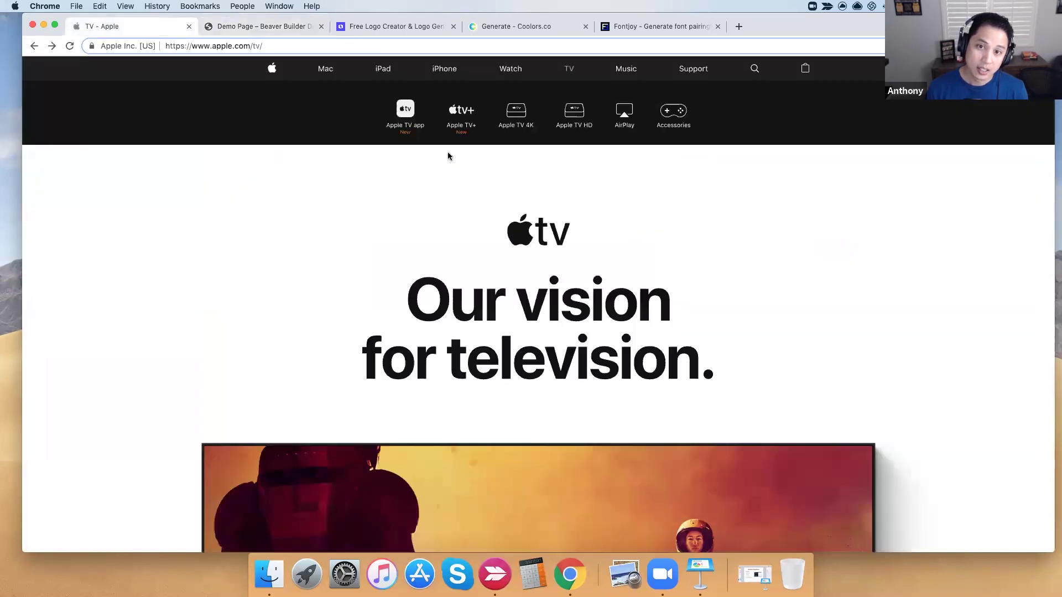
click(265, 26)
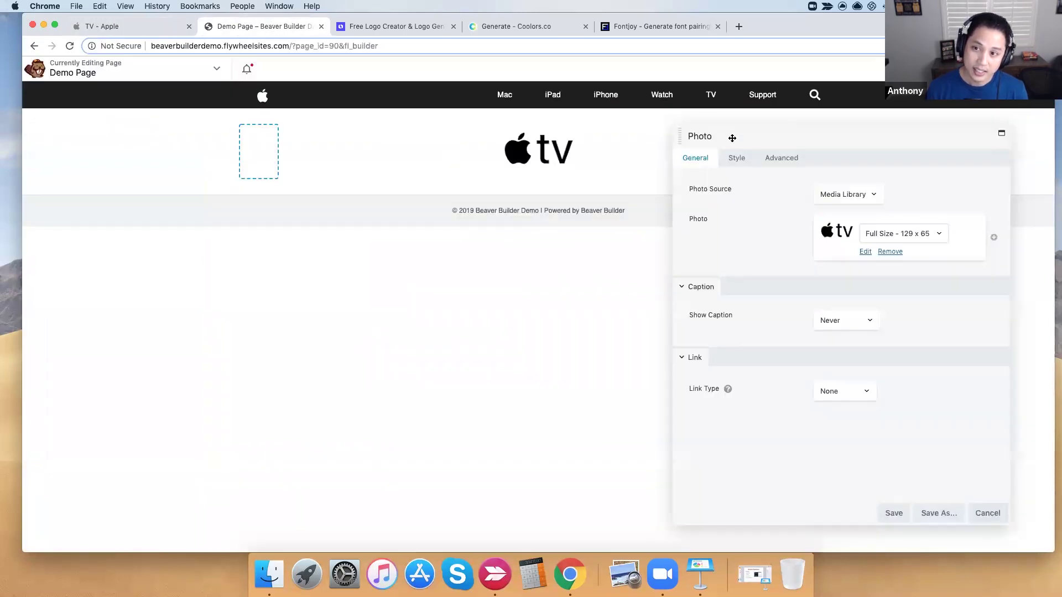
click(894, 513)
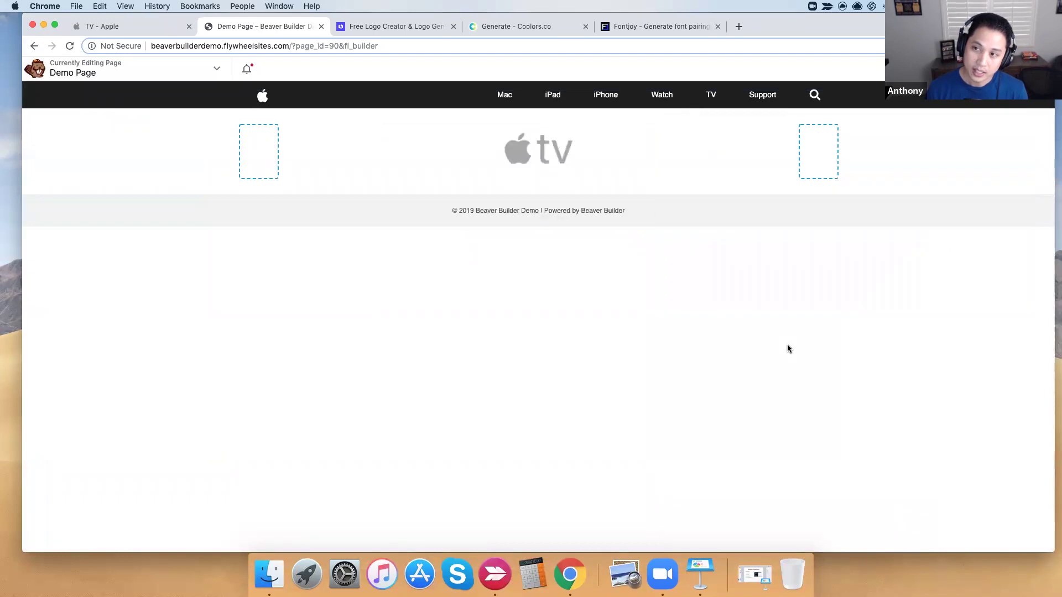
- Add a Heading module below the Apple TV logo and copy the headline "Our vision for television." from the Apple TV page
click(1000, 68)
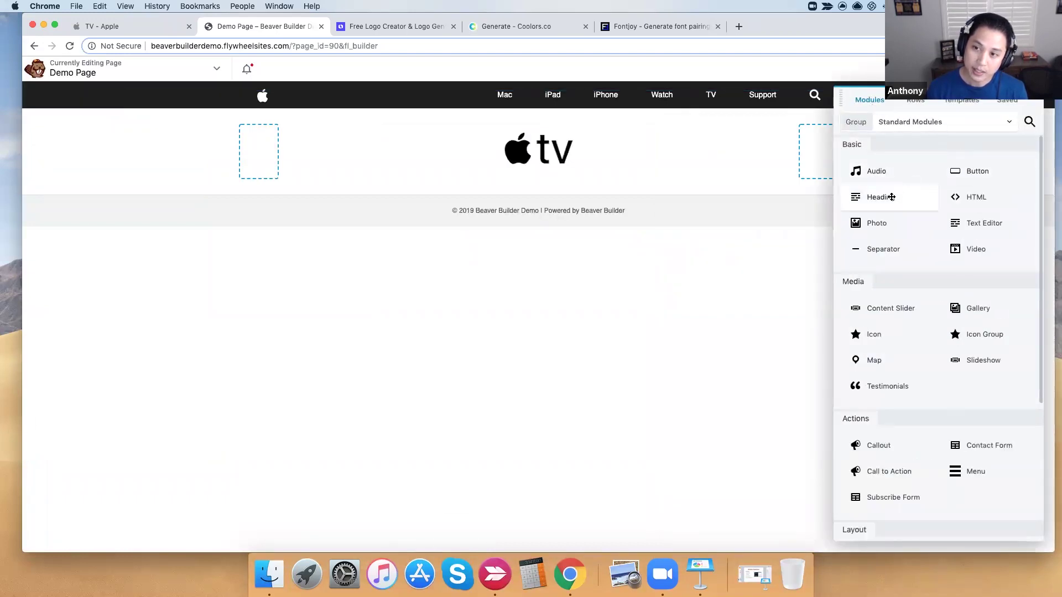
drag(870, 199, 709, 218)
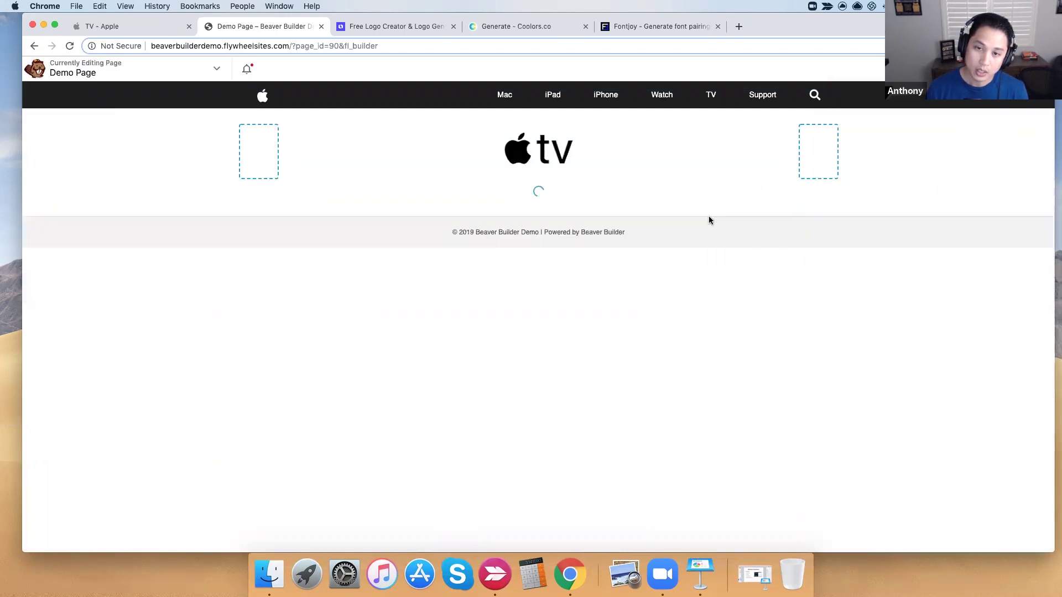
click(126, 26)
drag(726, 374, 426, 303)
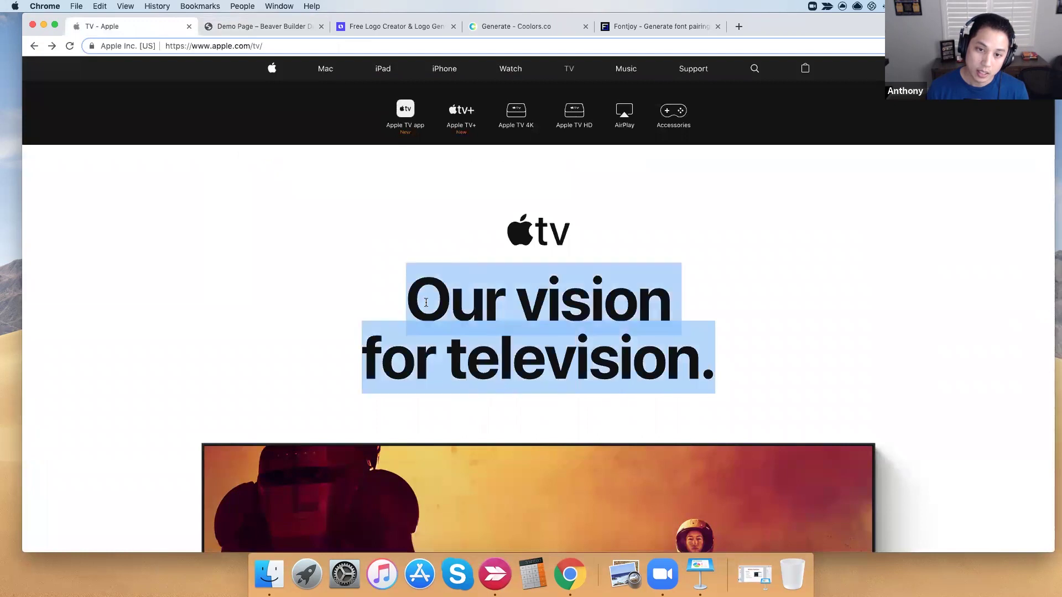
right_click(440, 304)
click(451, 321)
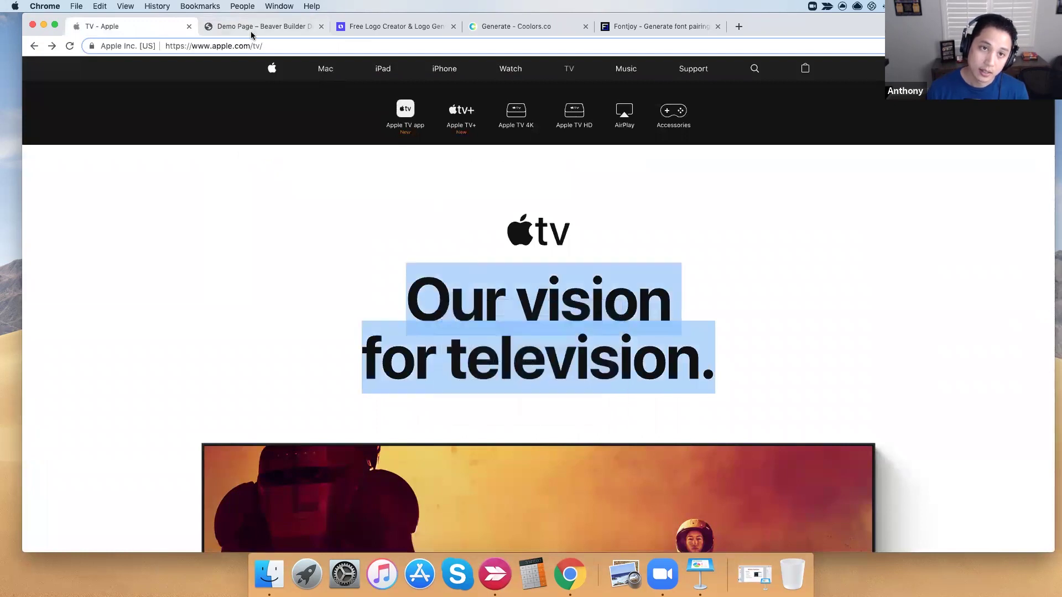
- Paste "Our vision for television." as the heading text on the demo page and save the module
click(251, 27)
right_click(830, 192)
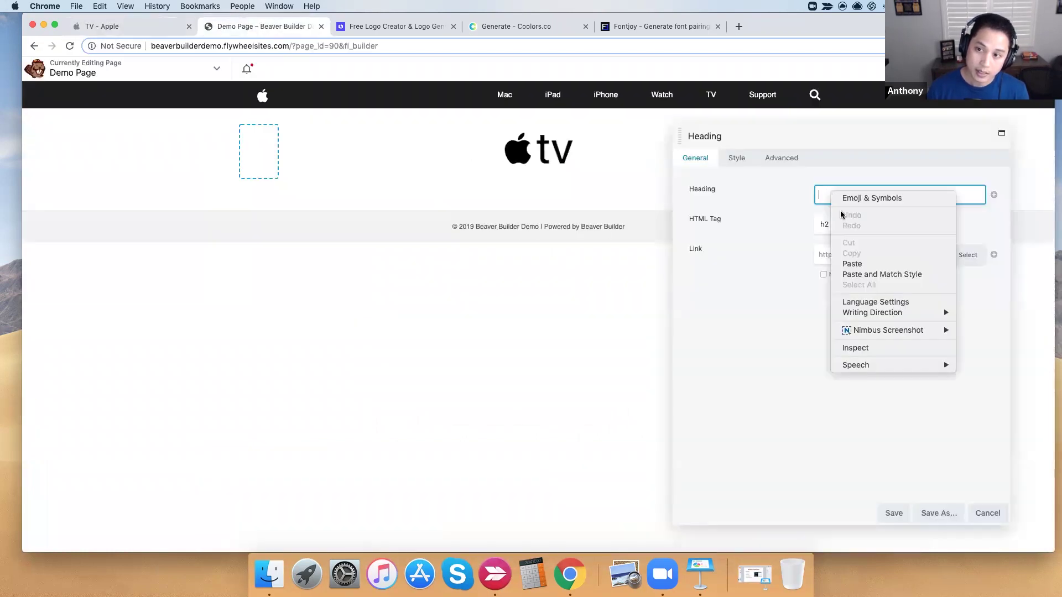
click(854, 263)
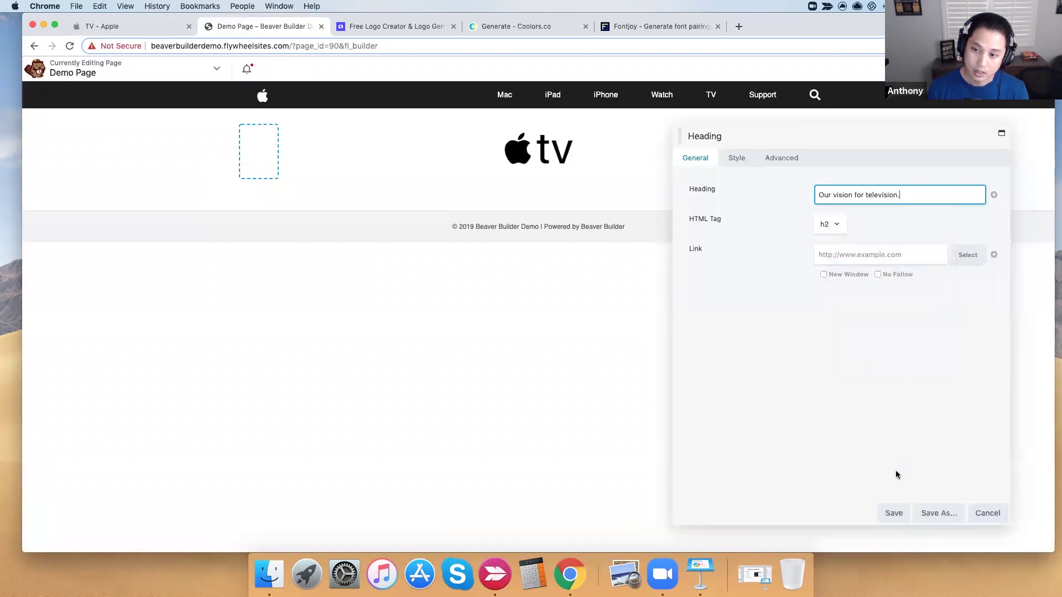
click(736, 159)
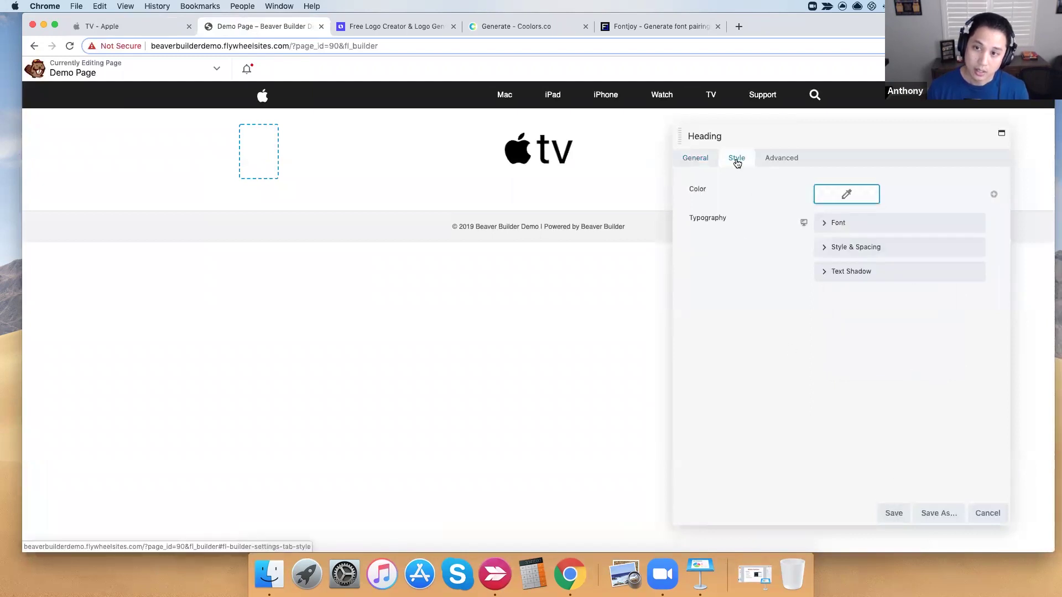
click(697, 160)
click(895, 512)
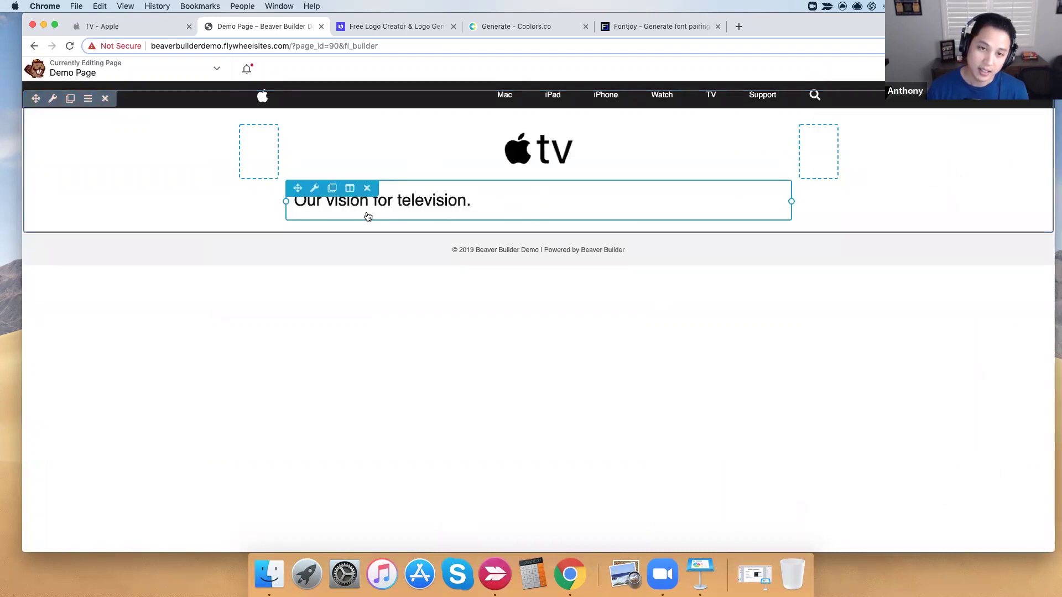
- Reopen the "Our vision for television." heading's settings and set its HTML tag to h1
click(511, 215)
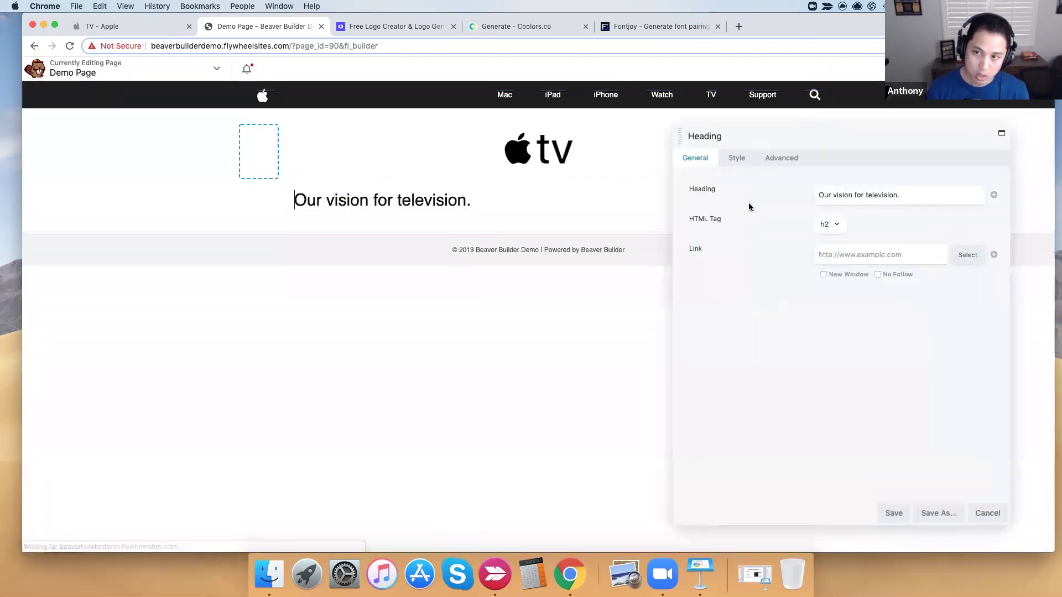
click(824, 225)
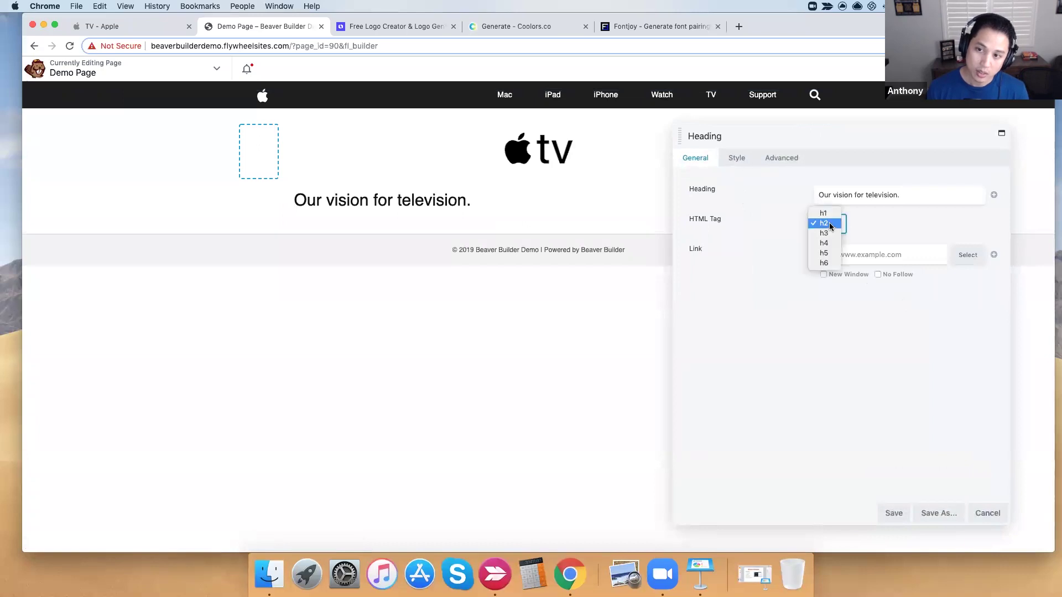
click(824, 214)
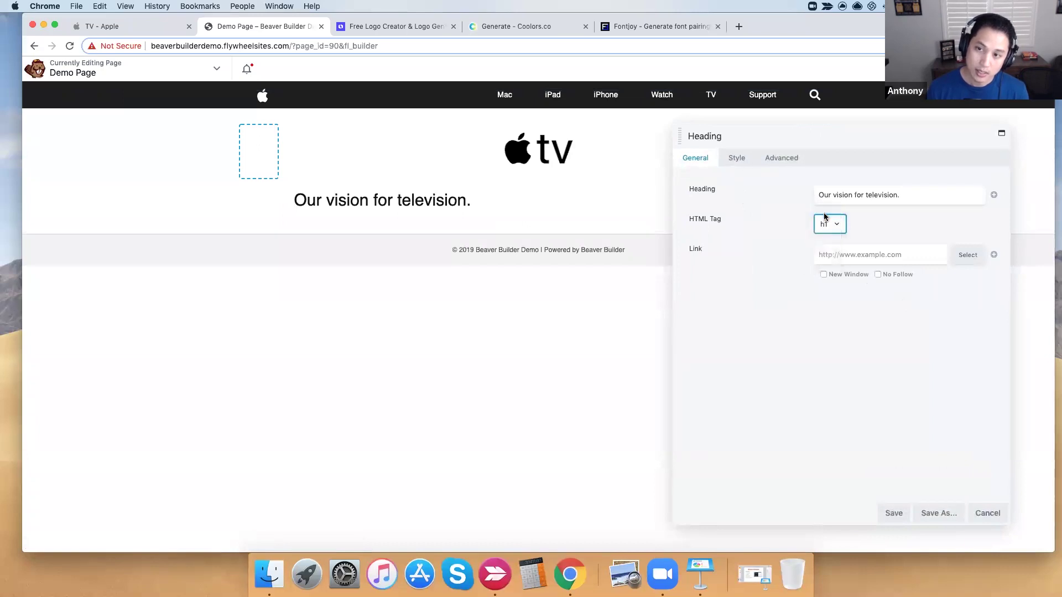
- Set the heading's text color to black (#000000)
click(737, 159)
click(847, 194)
click(884, 367)
click(824, 248)
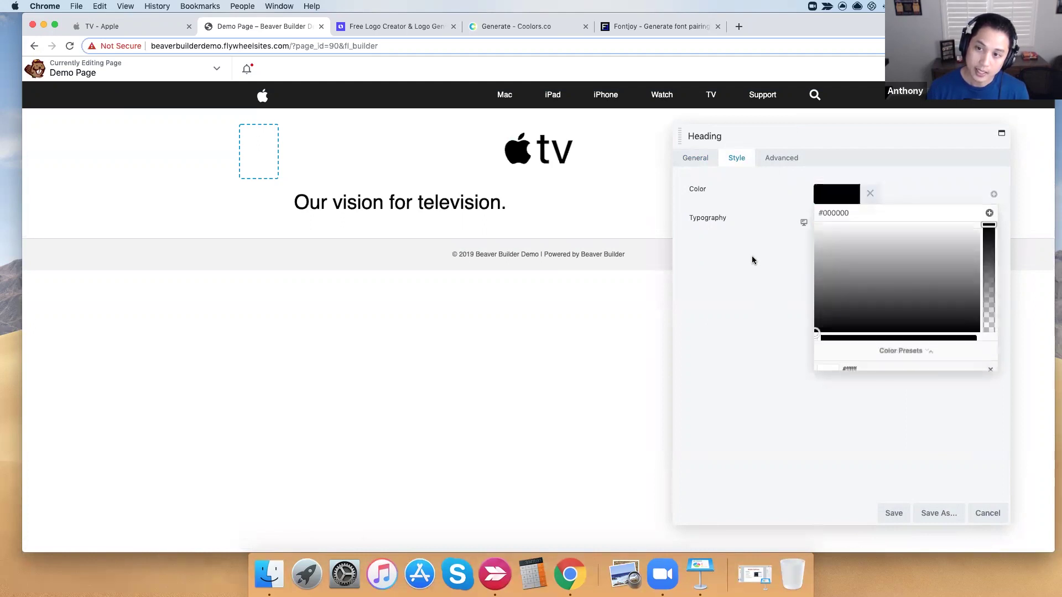
click(752, 260)
- Set the heading's font size to 96 px and center its alignment
click(825, 223)
click(826, 296)
text(96)
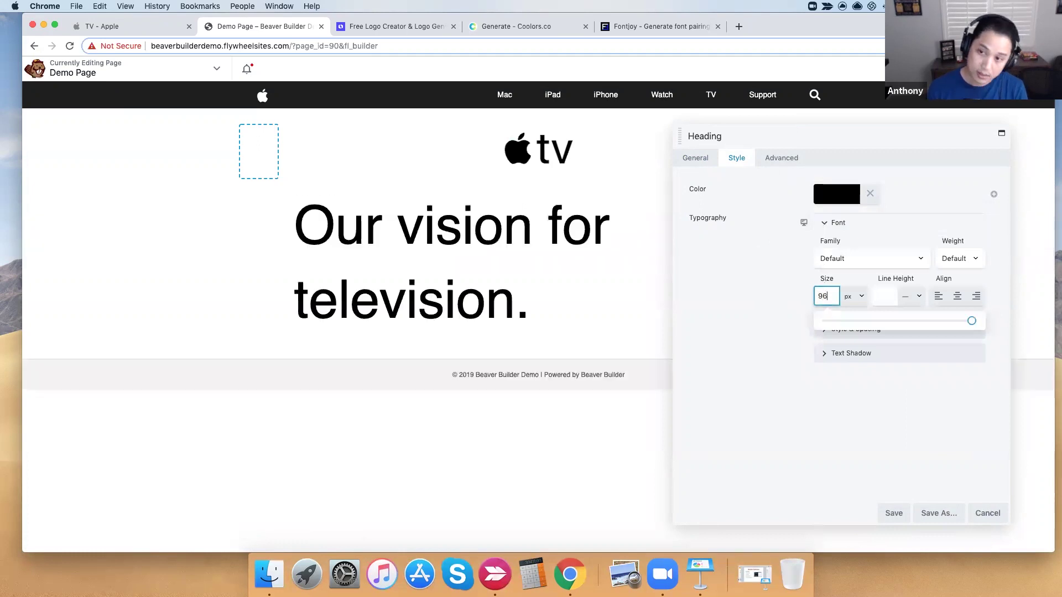
click(957, 296)
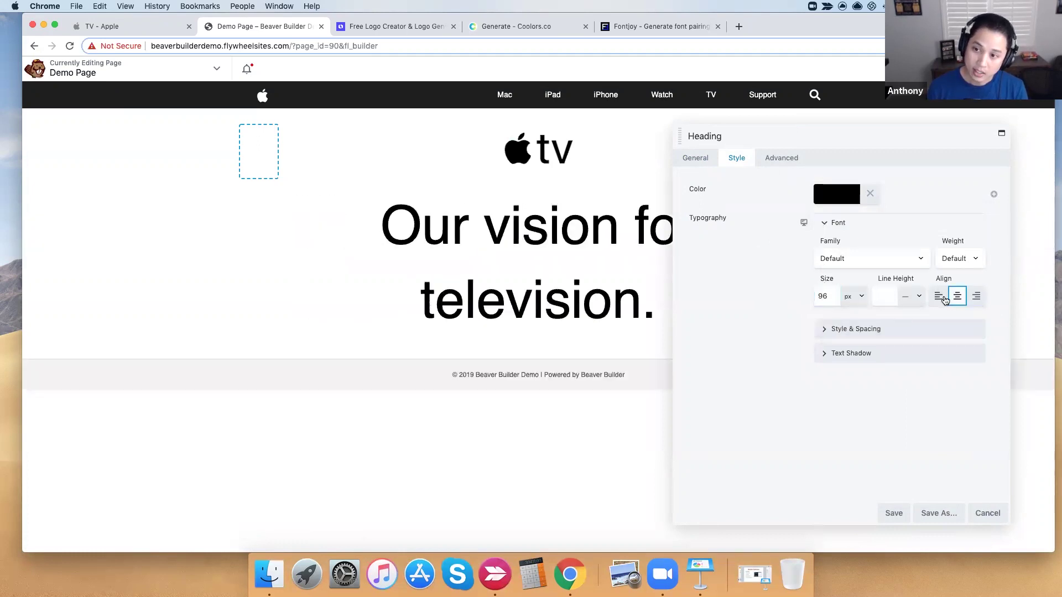
- Set the heading's font family to the system font Helvetica and its weight to Bold
click(971, 261)
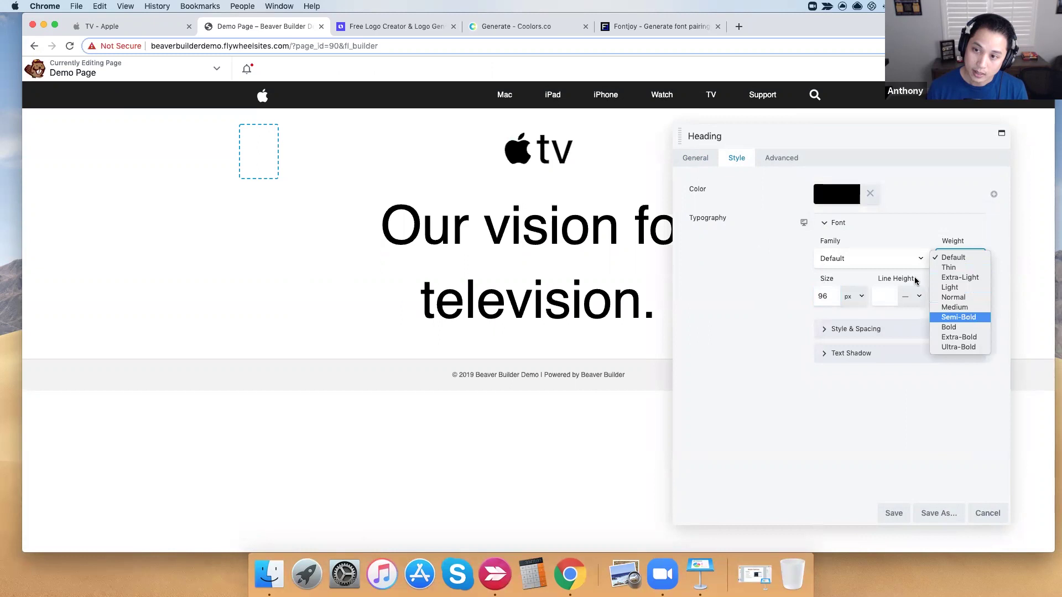
click(863, 263)
click(863, 263)
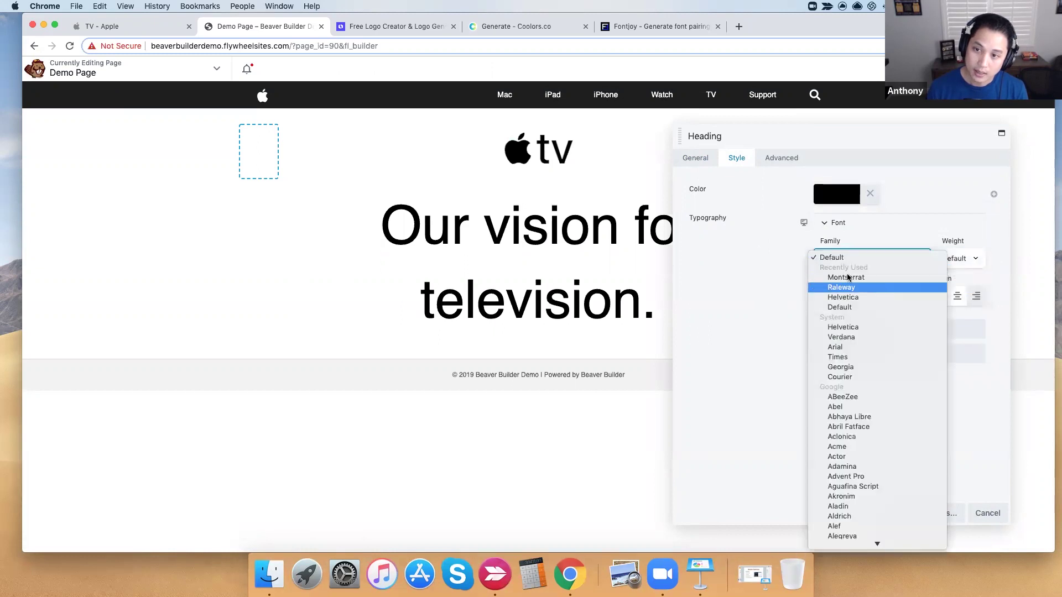
scroll(856, 367, down, 10)
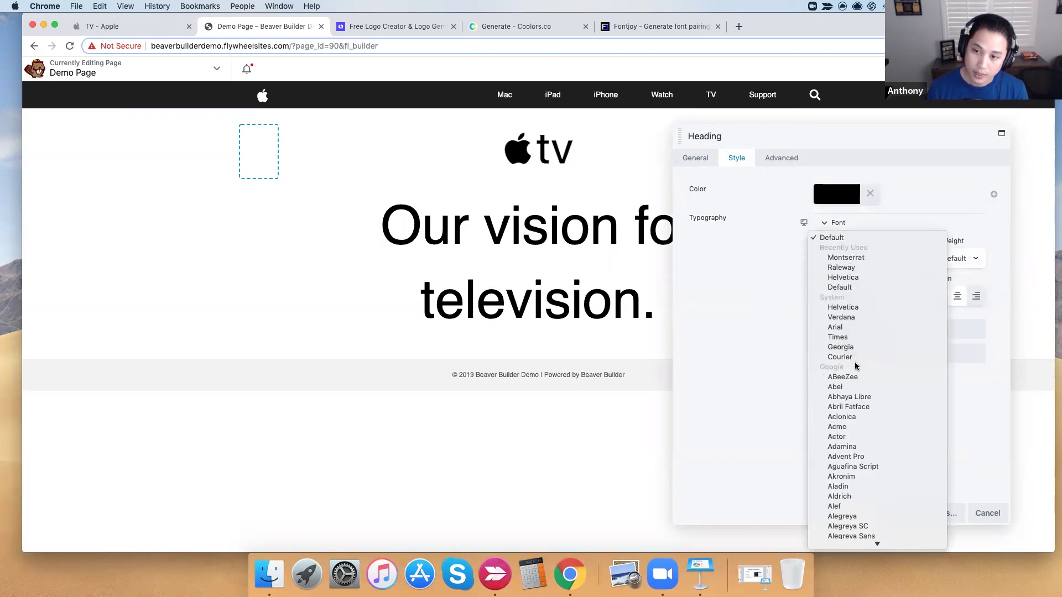
scroll(834, 310, down, 15)
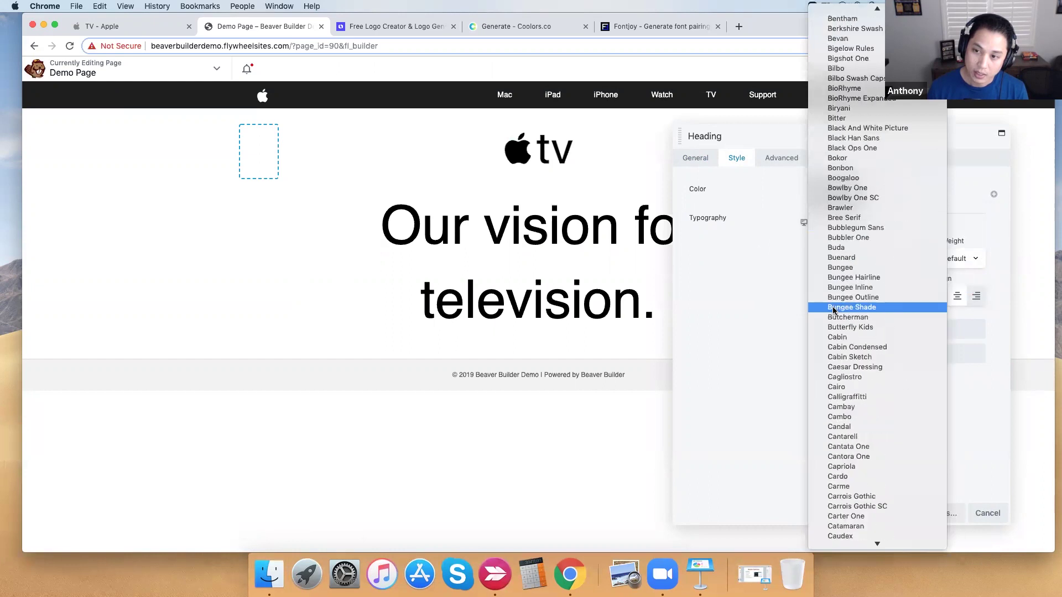
scroll(834, 310, up, 20)
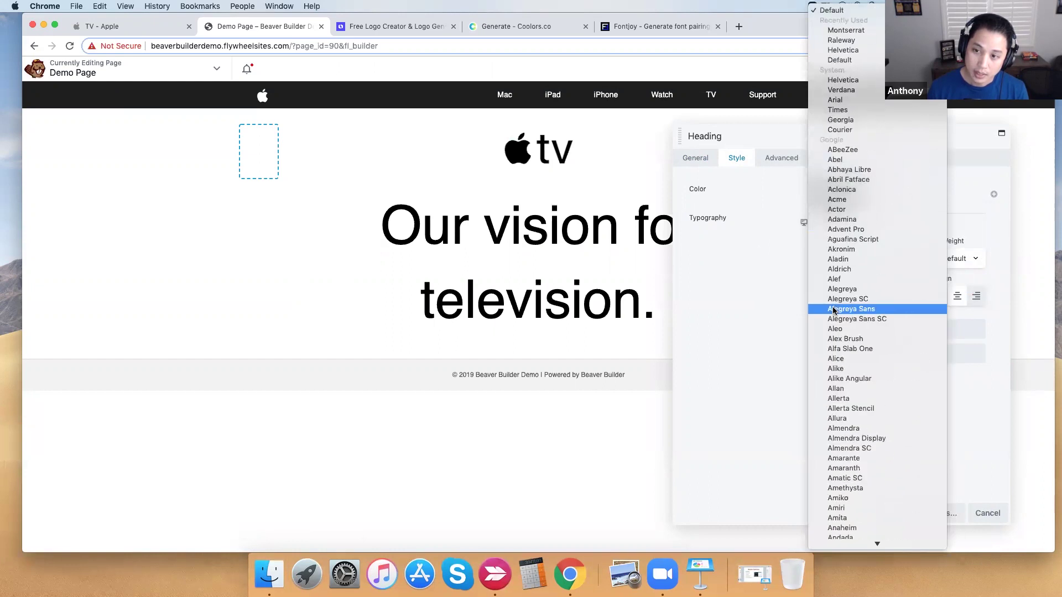
click(842, 80)
click(977, 263)
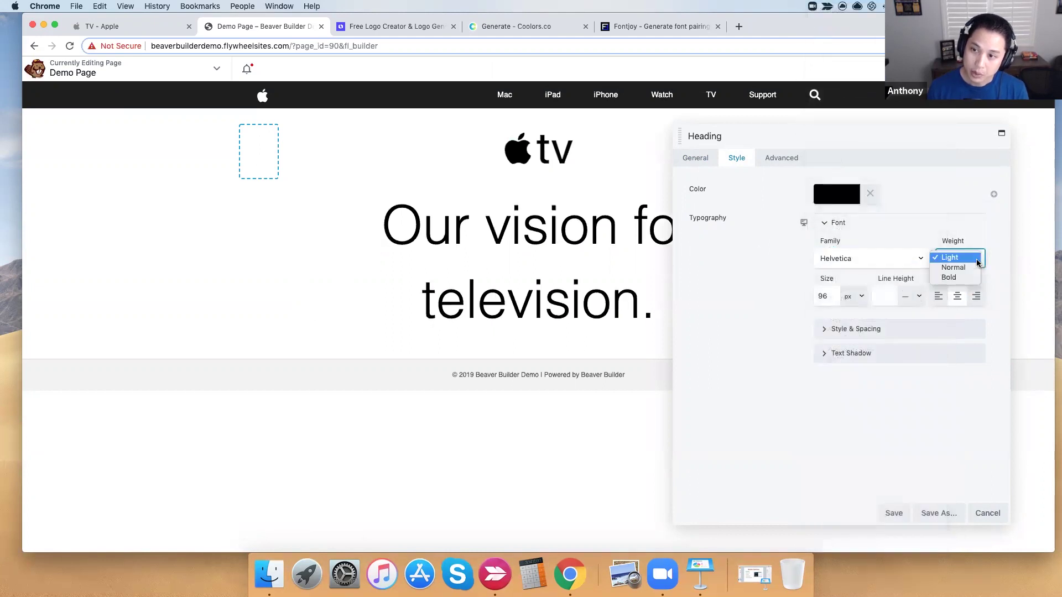
click(962, 276)
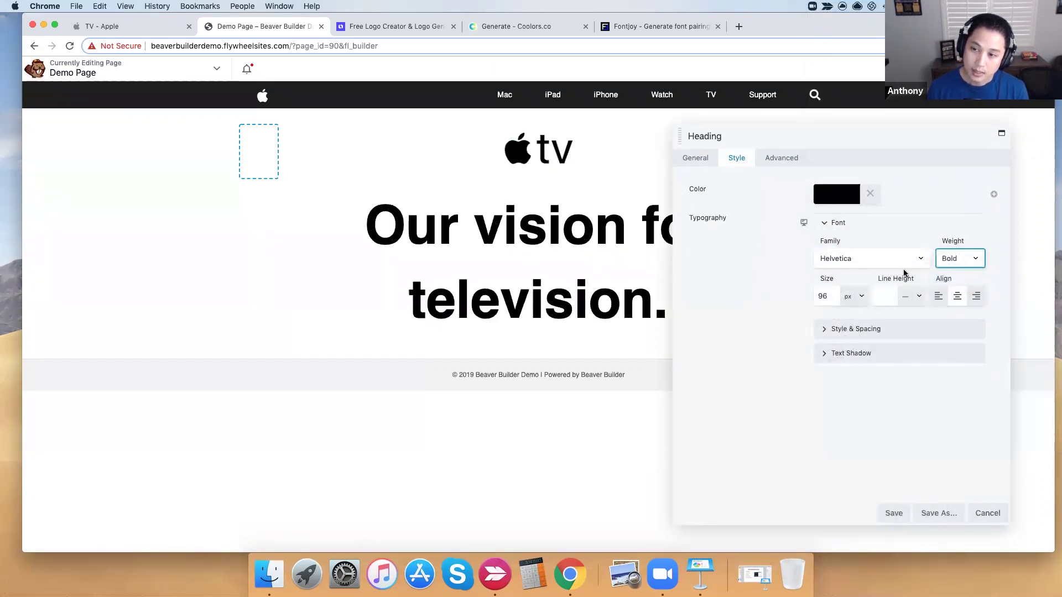
- Set the heading's line height to 1.1
click(886, 297)
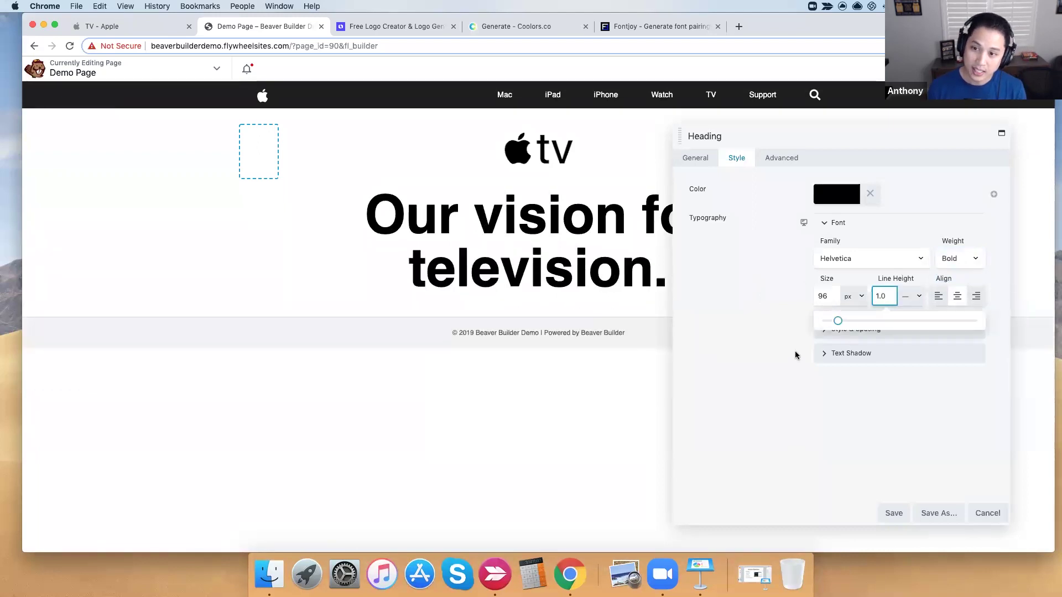
mouse_move(840, 323)
mouse_down()
mouse_move(912, 323)
mouse_move(824, 324)
mouse_move(880, 325)
mouse_move(842, 323)
mouse_up()
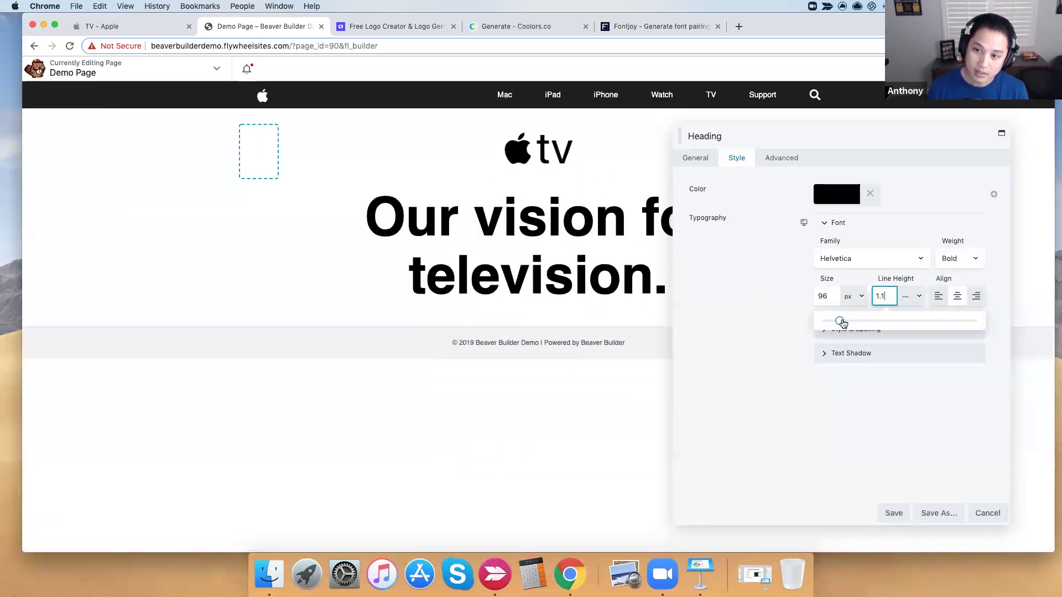
click(790, 335)
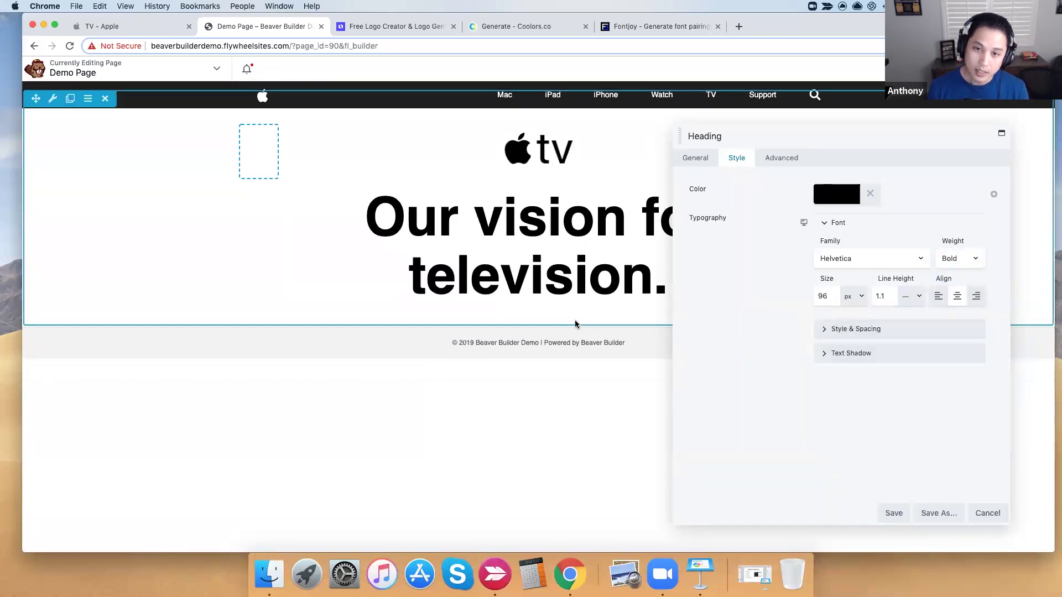
- Compare the heading with Apple's TV page, set its bottom margin to 50 px, and save the module
click(140, 27)
click(250, 265)
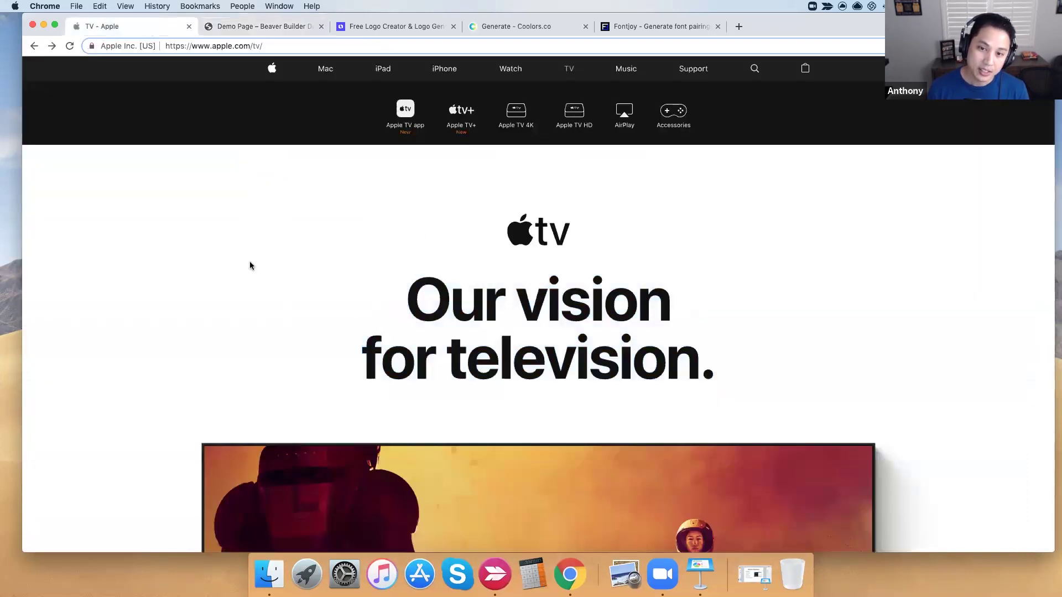
click(250, 25)
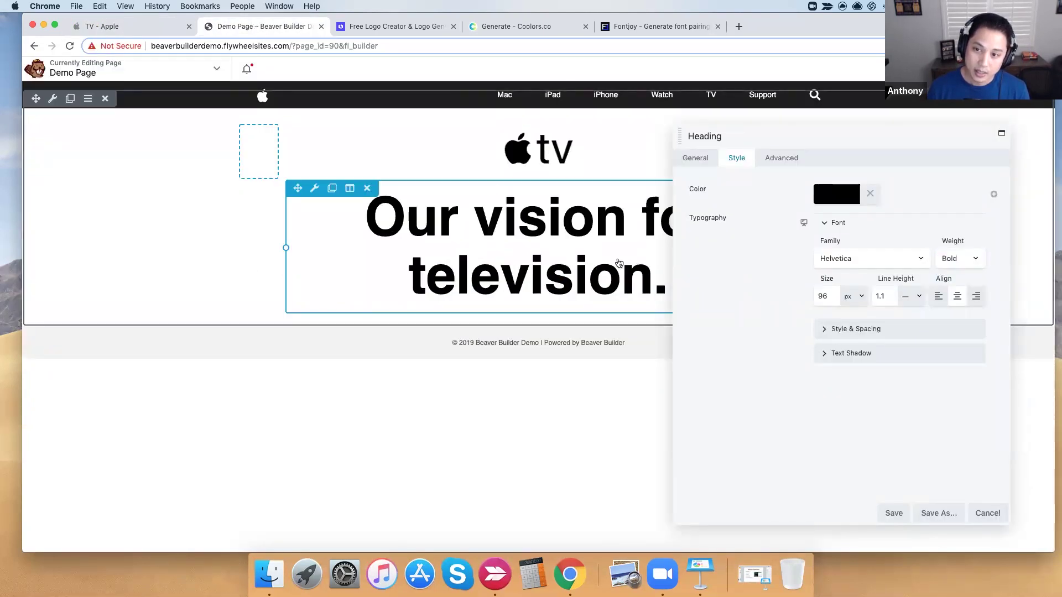
click(782, 162)
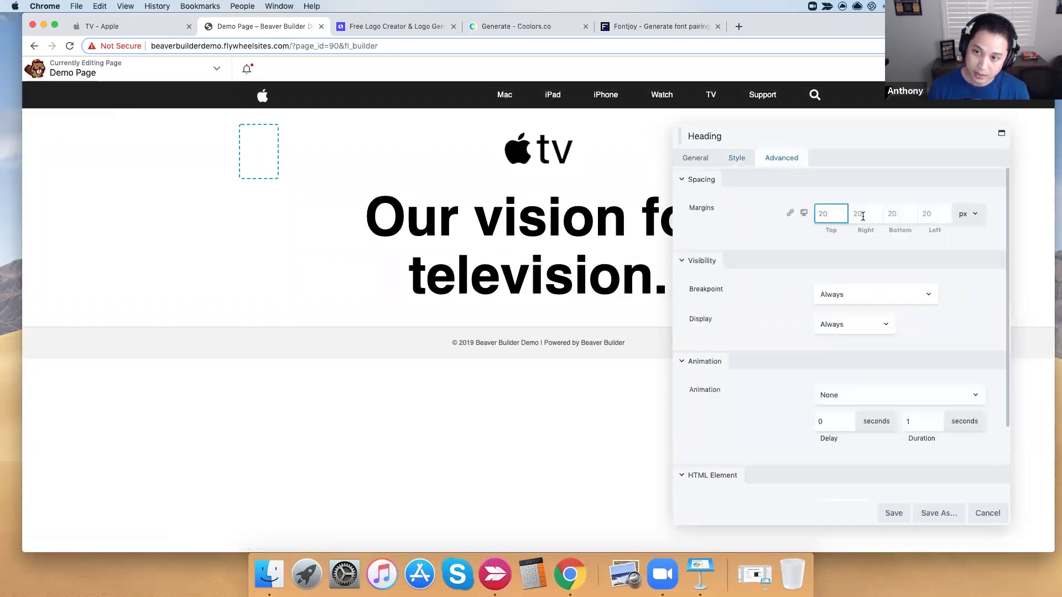
click(894, 215)
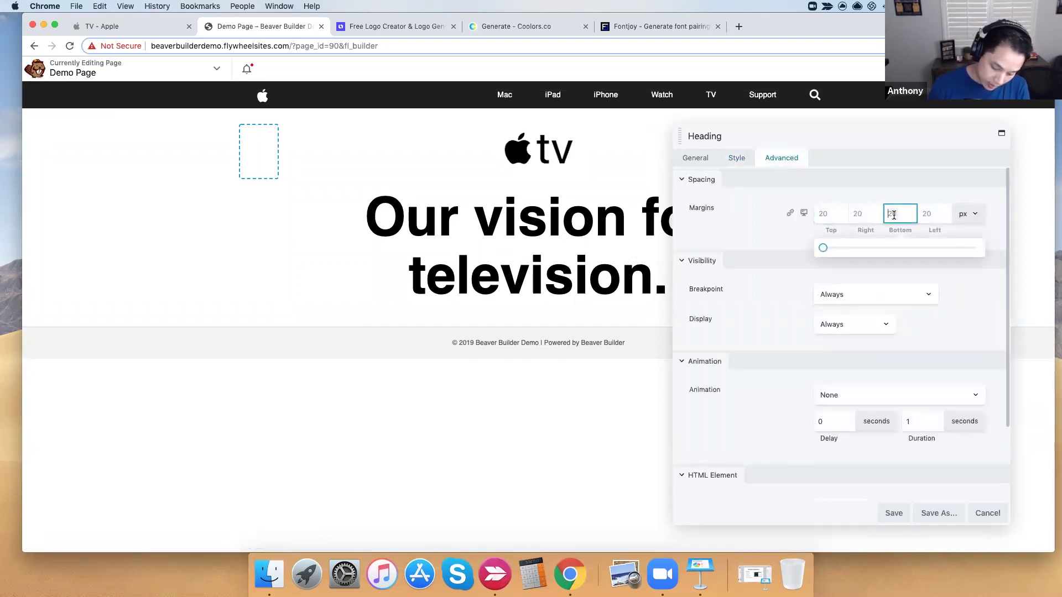
text(50)
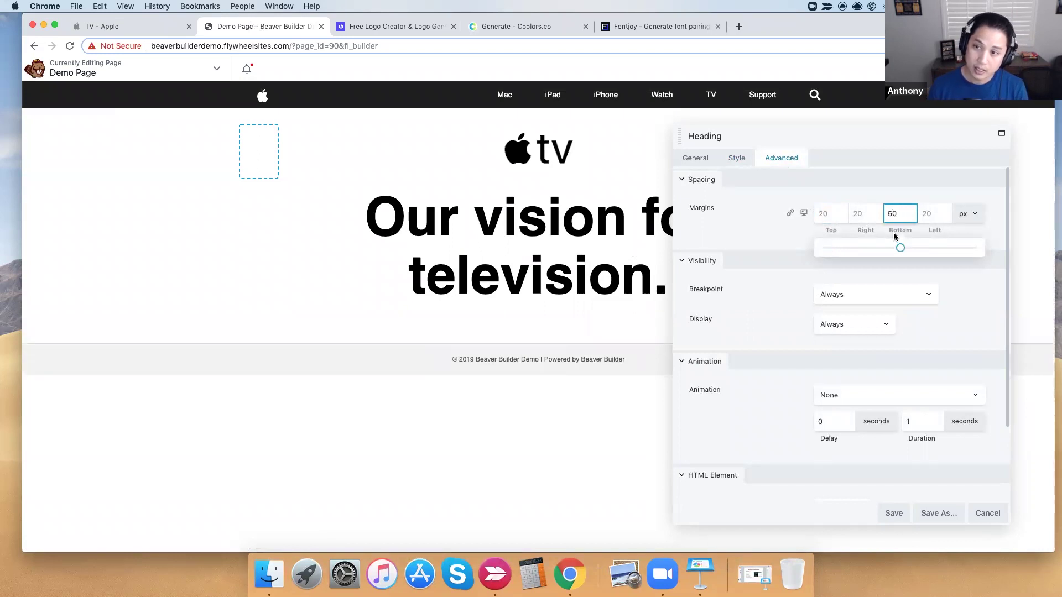
click(894, 513)
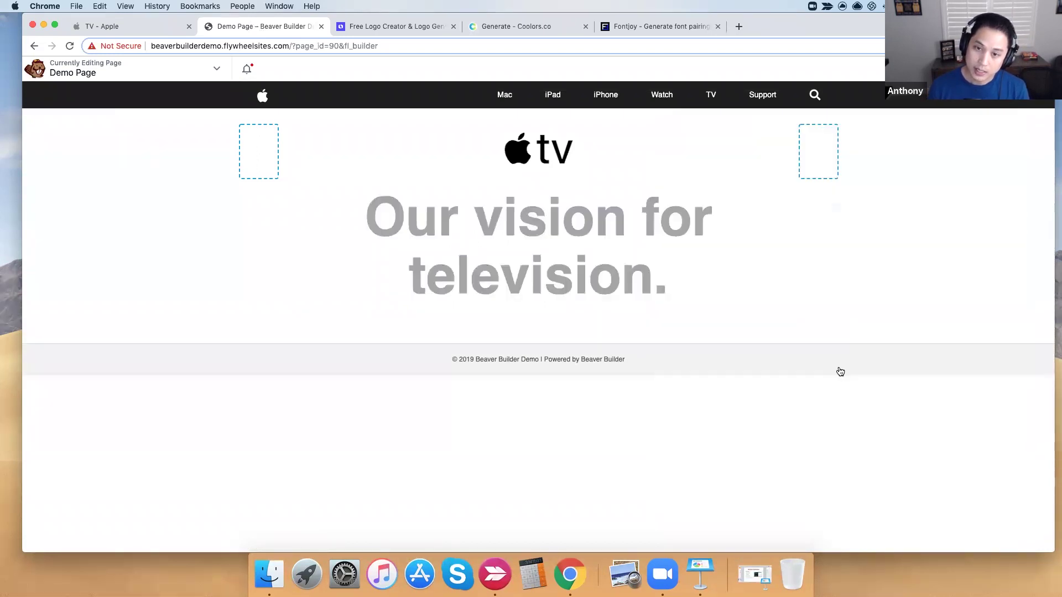
- Add a Photo module below the "Our vision for television." heading and check Apple's TV page for the matching hero image
click(1012, 69)
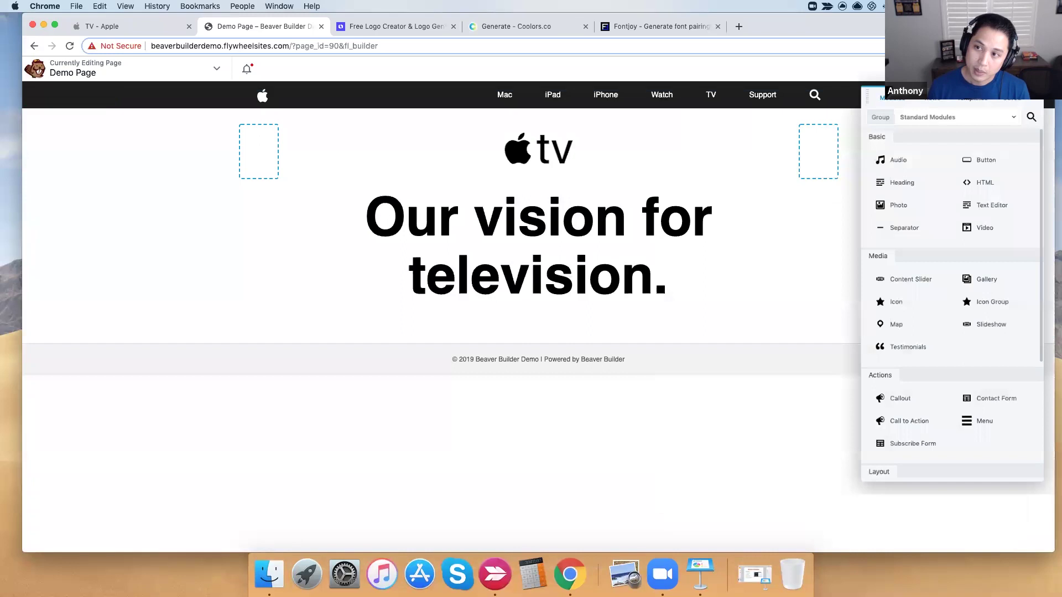
drag(876, 225, 598, 354)
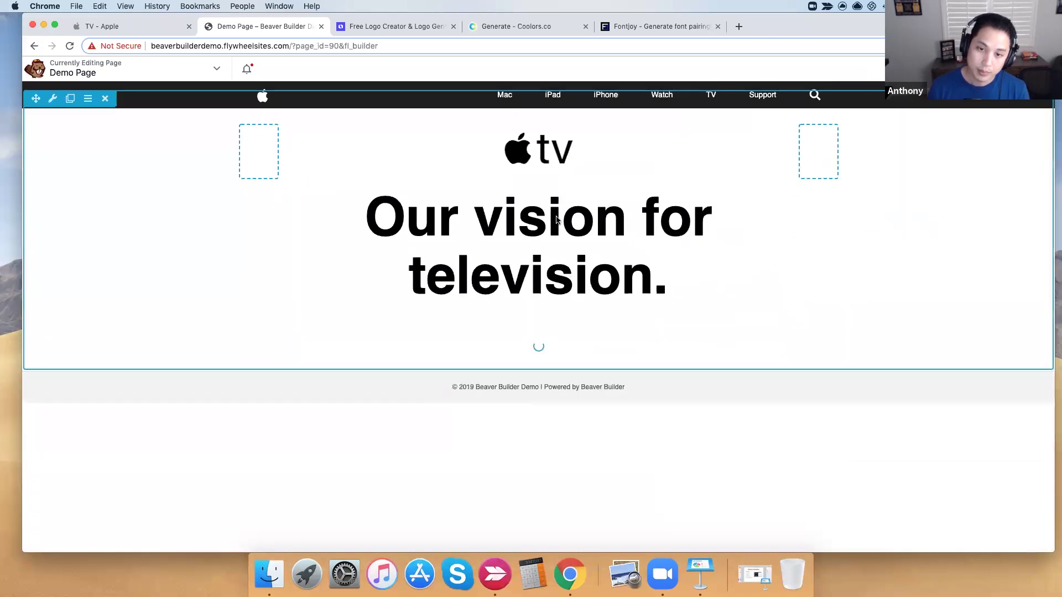
click(135, 26)
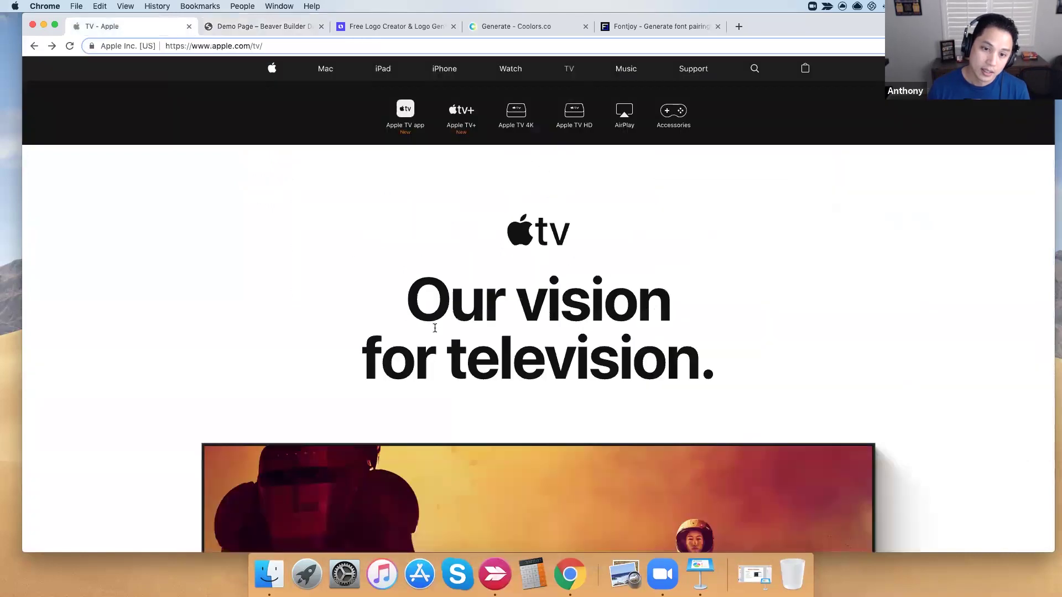
scroll(435, 328, down, 6)
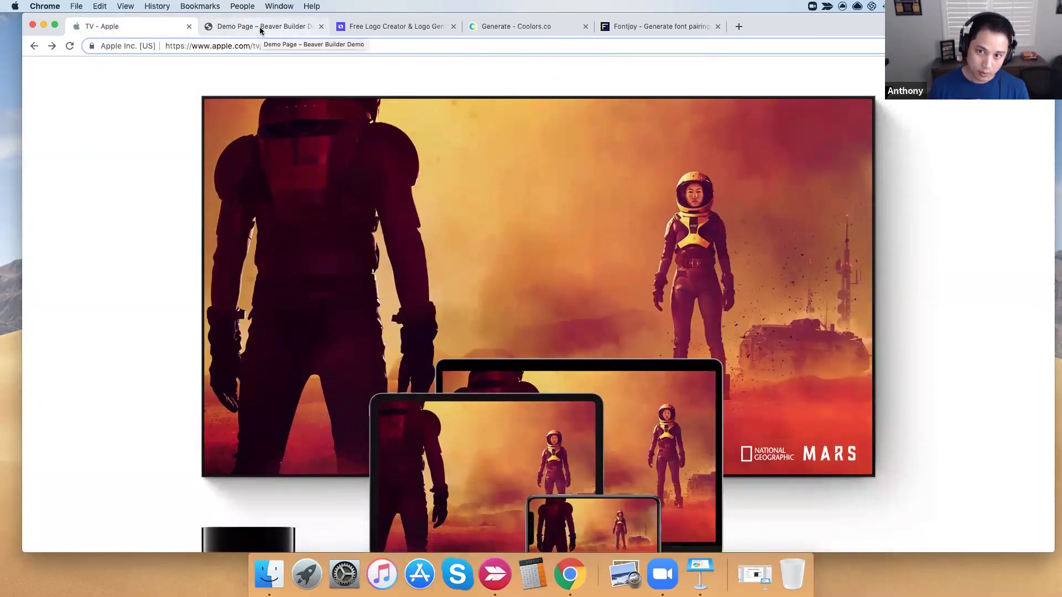
click(260, 29)
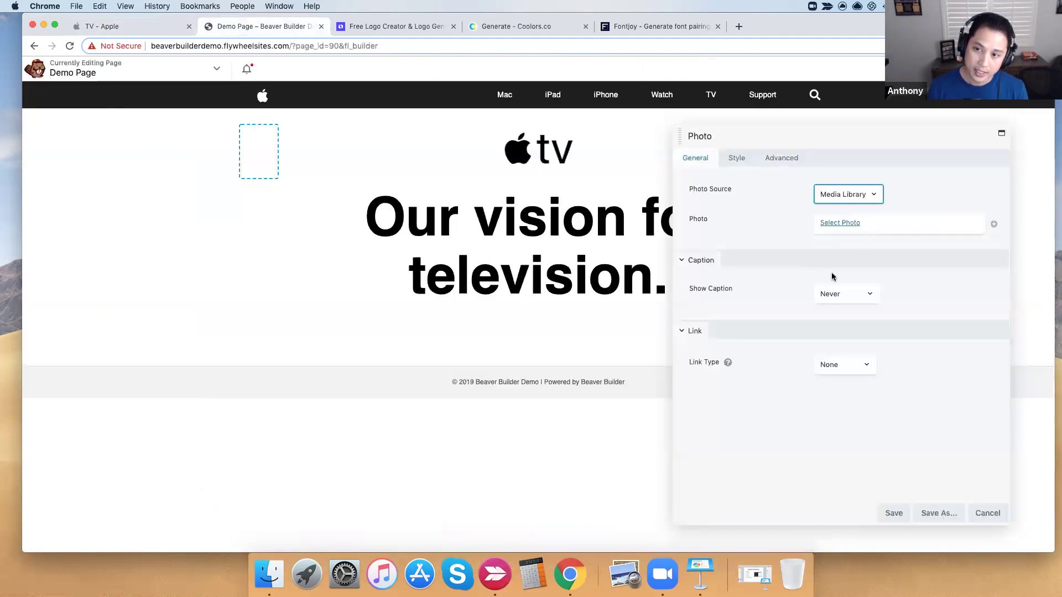
- Choose the Mars TV-and-devices image from the media library for the Photo module and save it
click(840, 223)
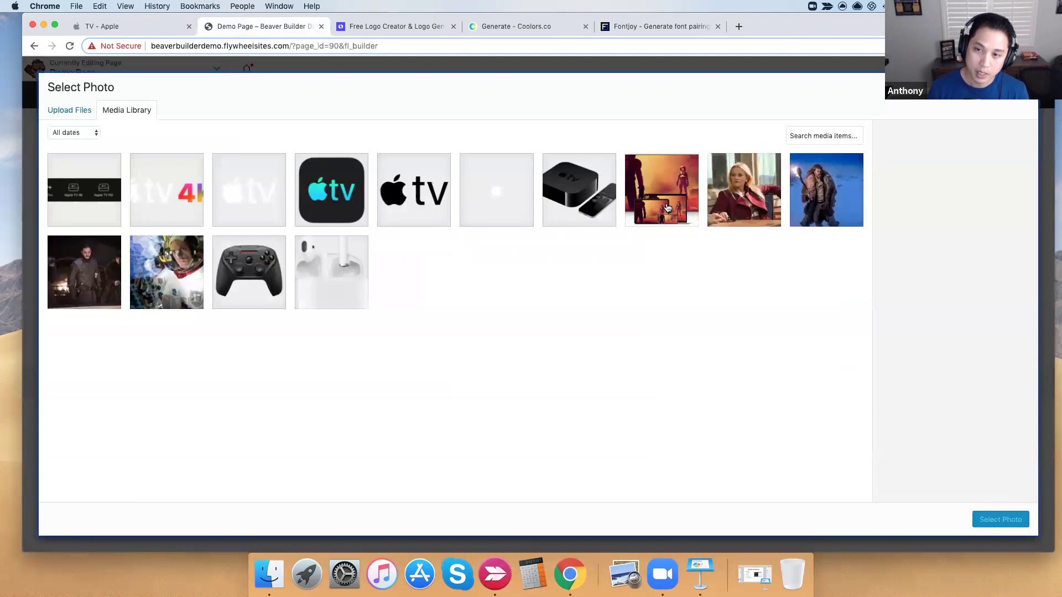
click(668, 208)
click(1003, 522)
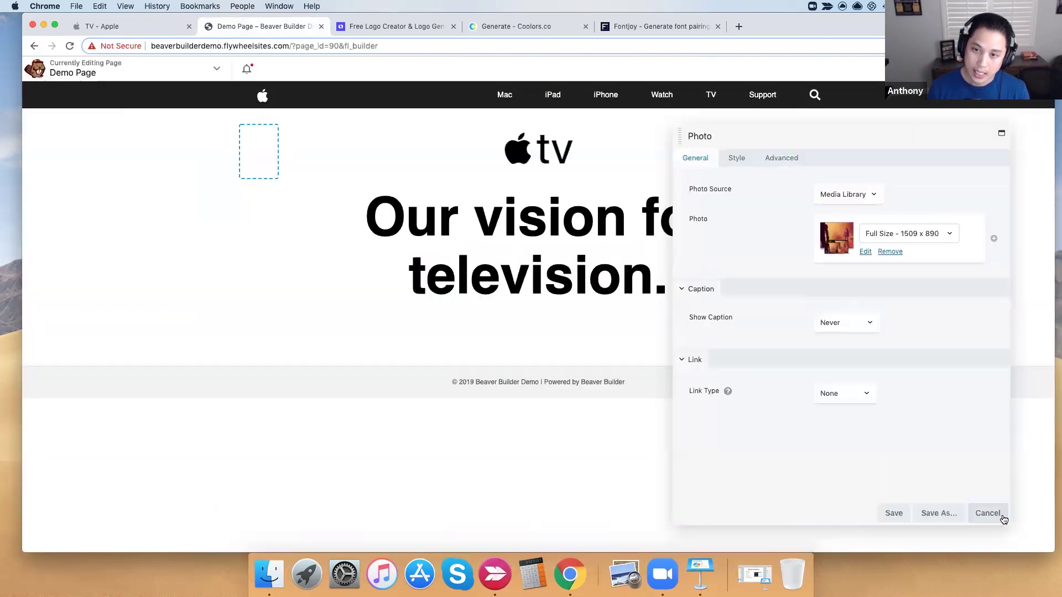
scroll(688, 367, down, 2)
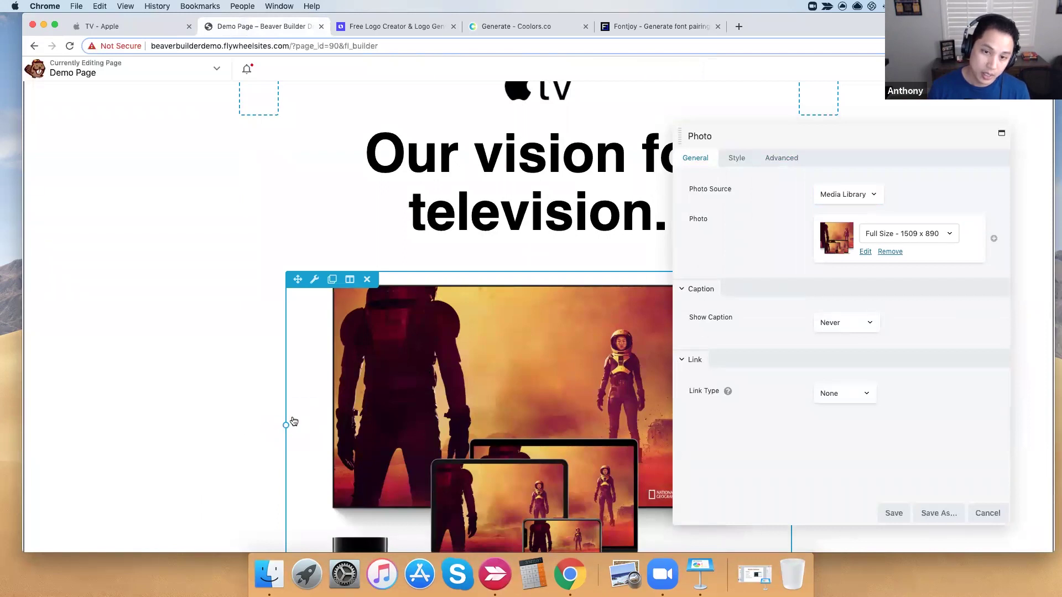
click(896, 520)
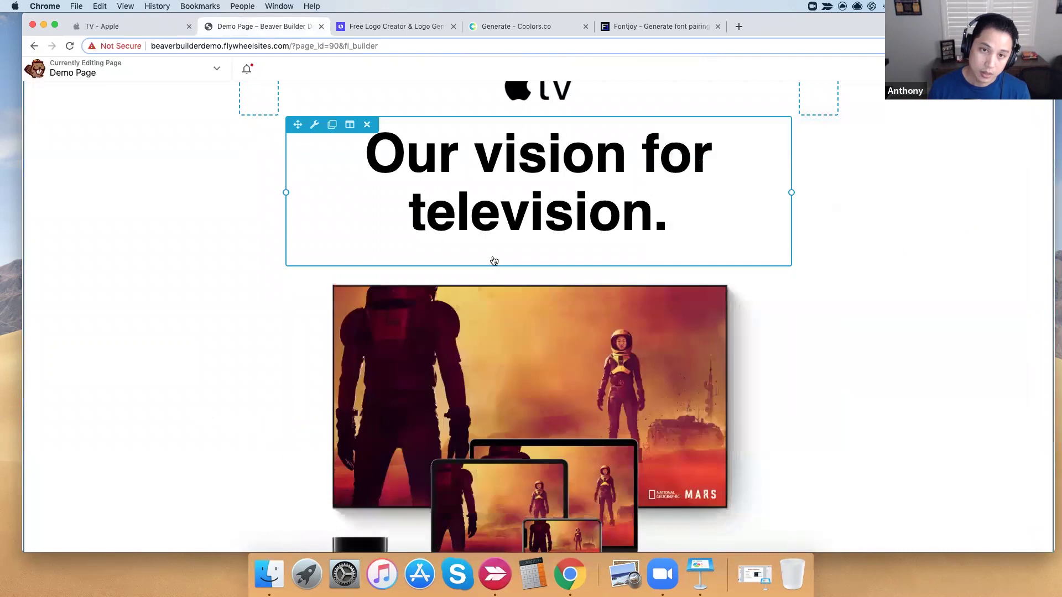
- Duplicate the row containing the Apple TV logo, headline and Mars photo
scroll(291, 306, up, 2)
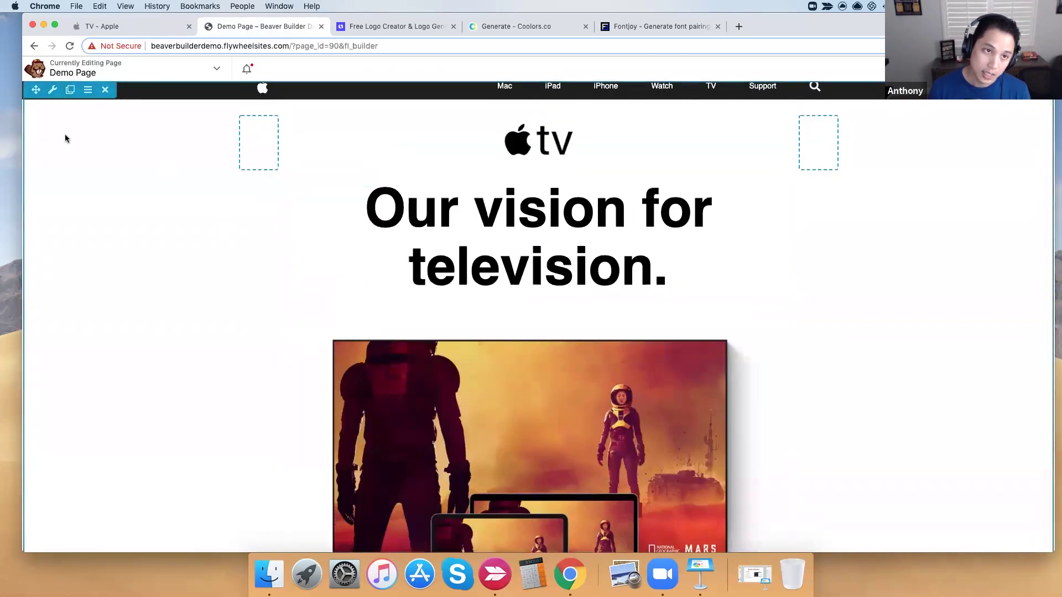
scroll(292, 218, down, 2)
scroll(327, 237, up, 2)
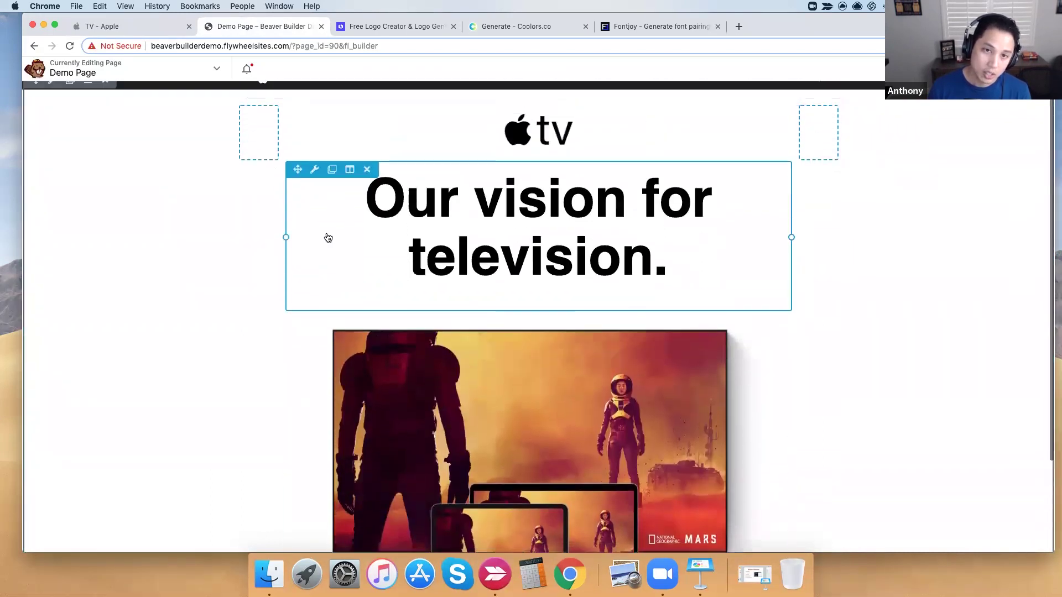
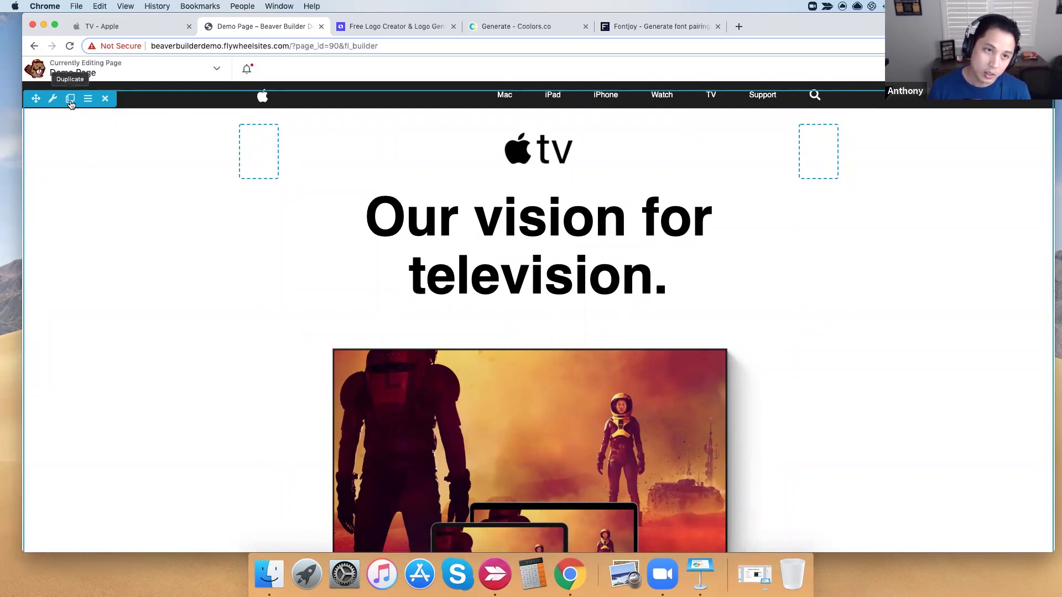
click(70, 99)
scroll(364, 244, down, 2)
scroll(381, 239, down, 3)
scroll(381, 239, down, 8)
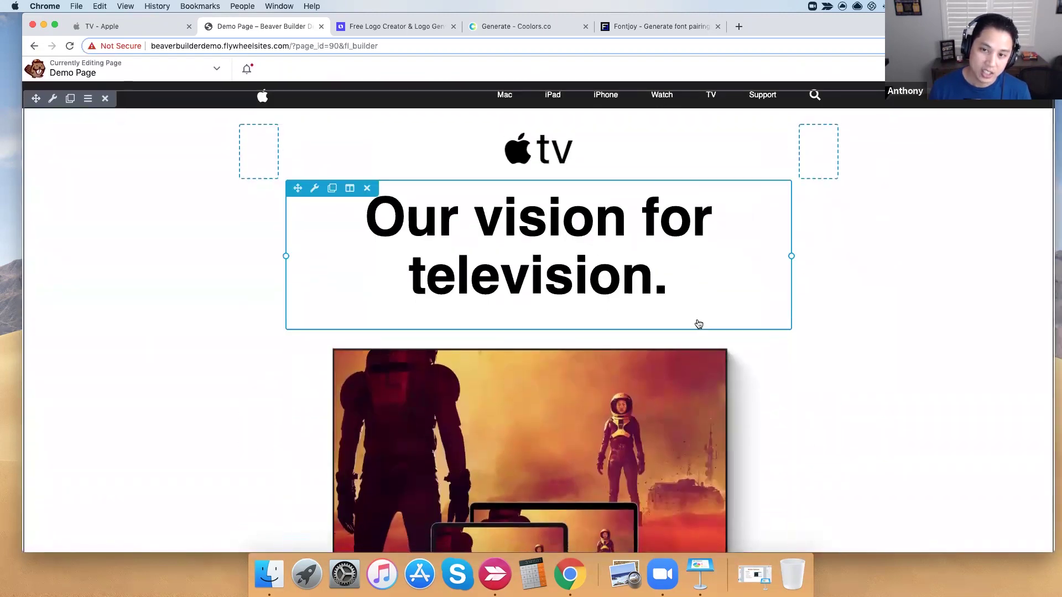
scroll(631, 347, down, 9)
- Delete the Mars photo module from the original upper row
scroll(619, 336, up, 5)
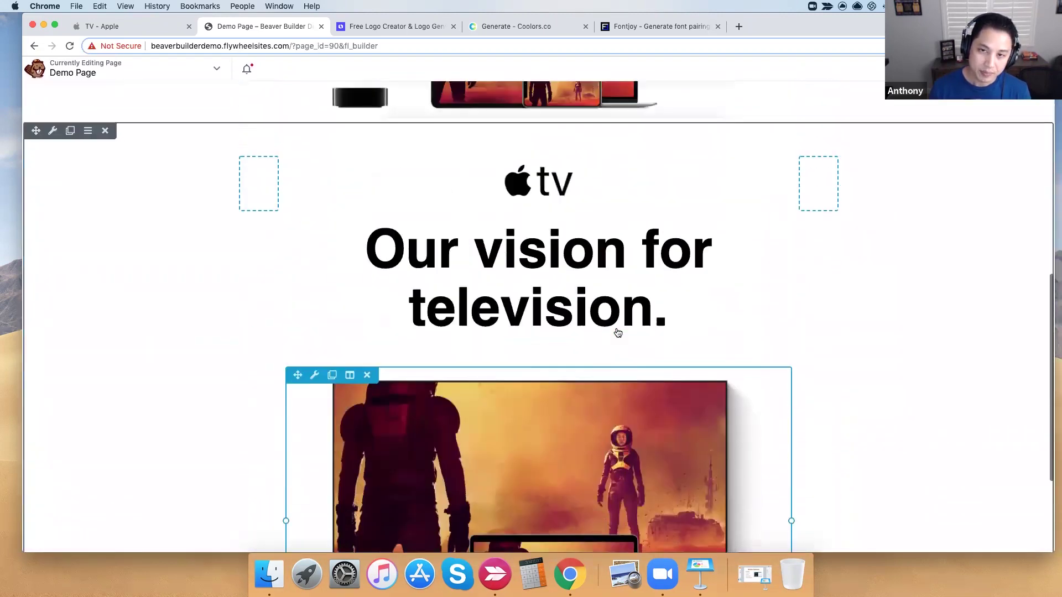
scroll(281, 315, up, 5)
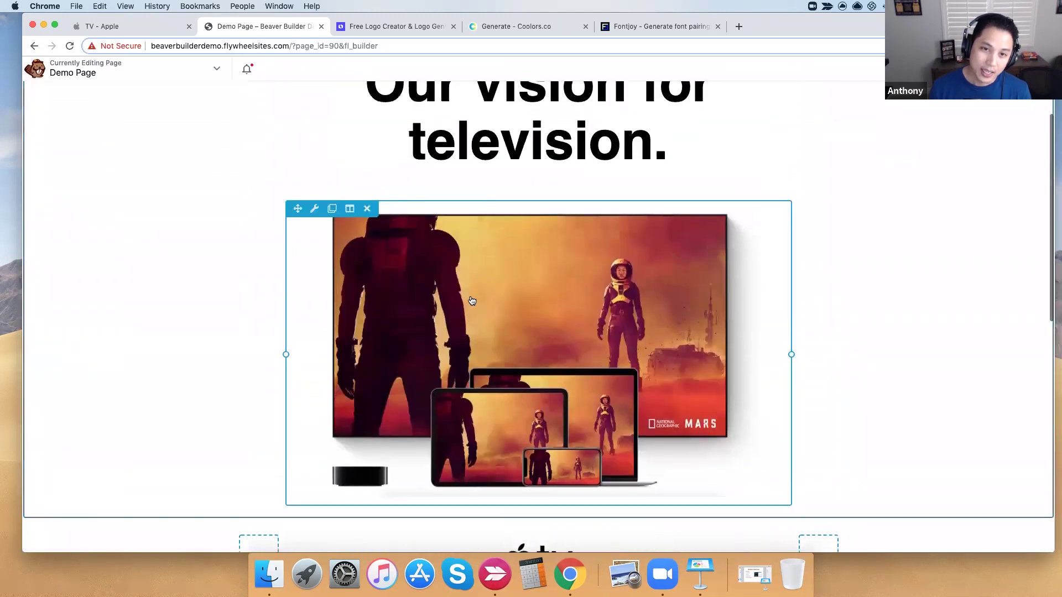
click(368, 211)
click(636, 110)
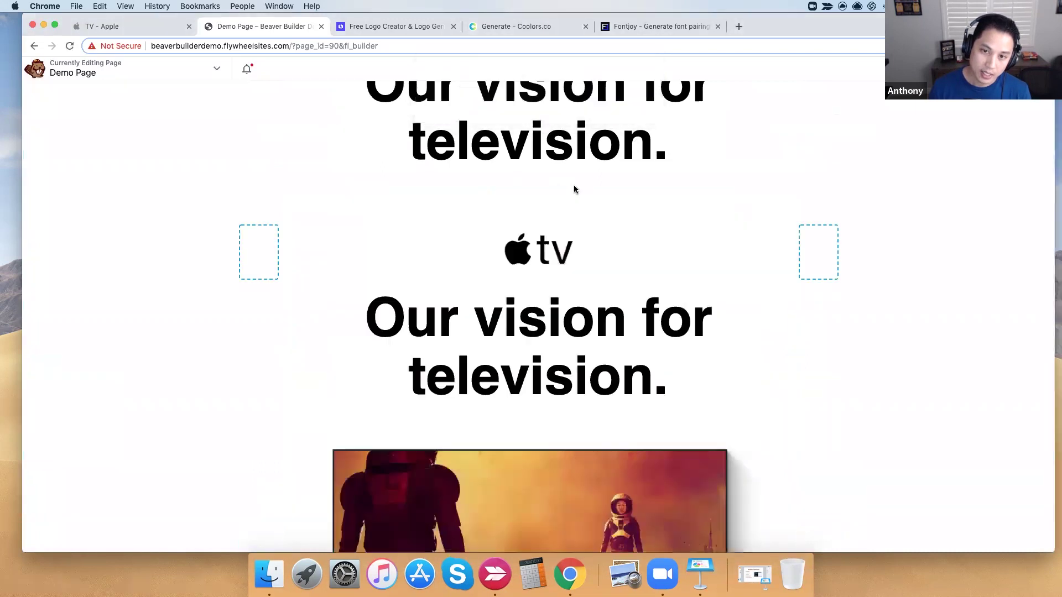
- Delete the Apple TV logo and the headline modules from the duplicated row, keeping only its photo
click(368, 231)
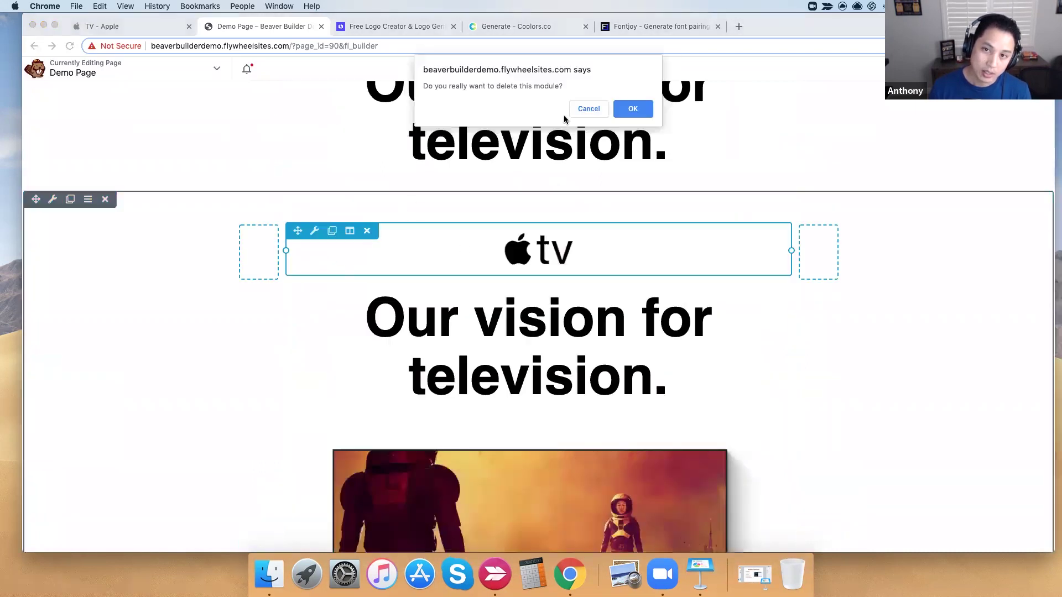
click(632, 109)
click(367, 231)
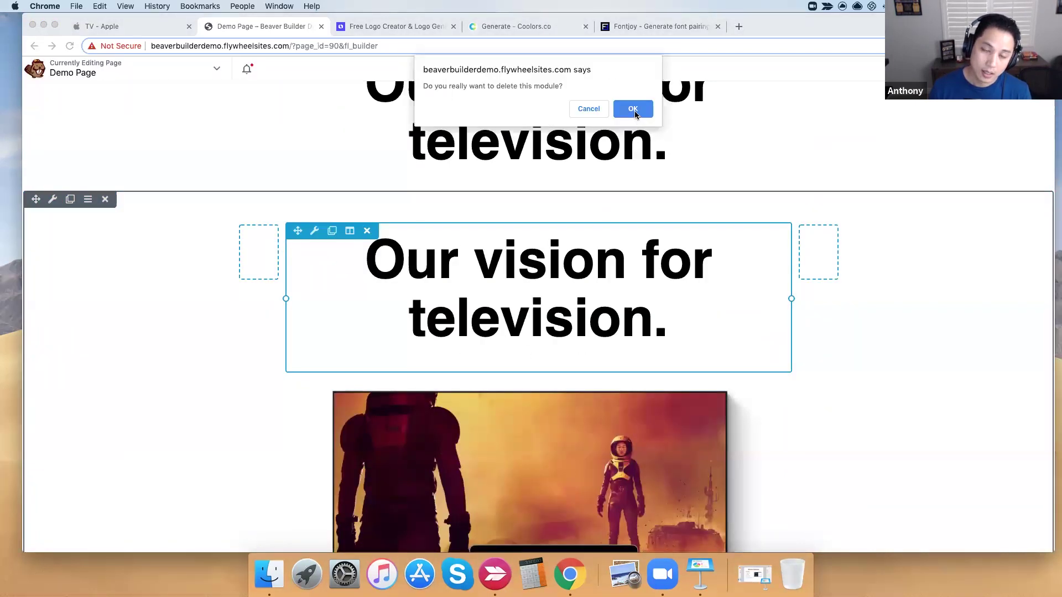
click(632, 110)
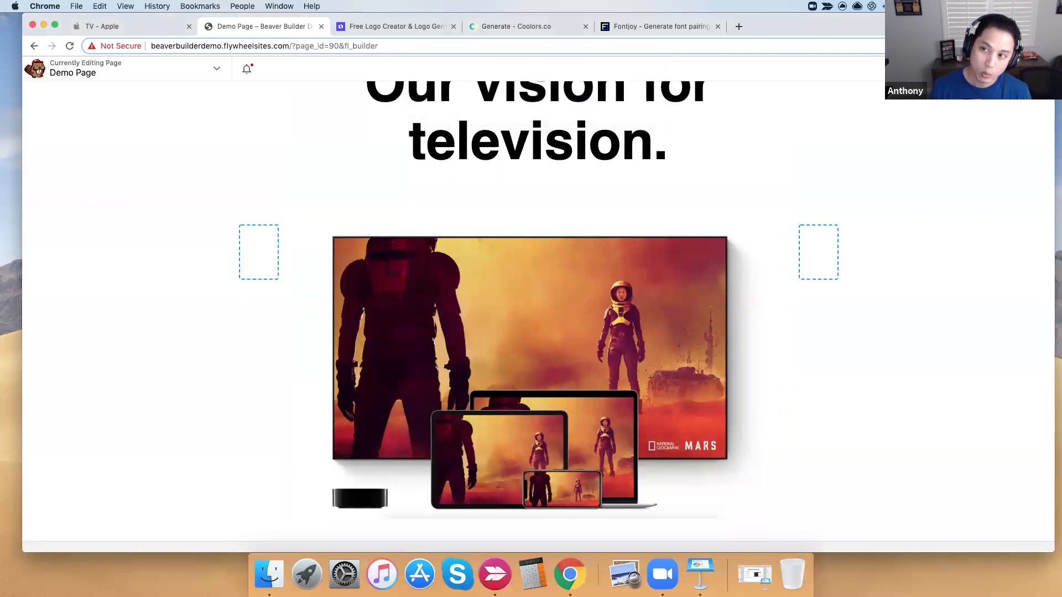
- Add a one-column row below the headline and move the Mars photo module into it
click(941, 68)
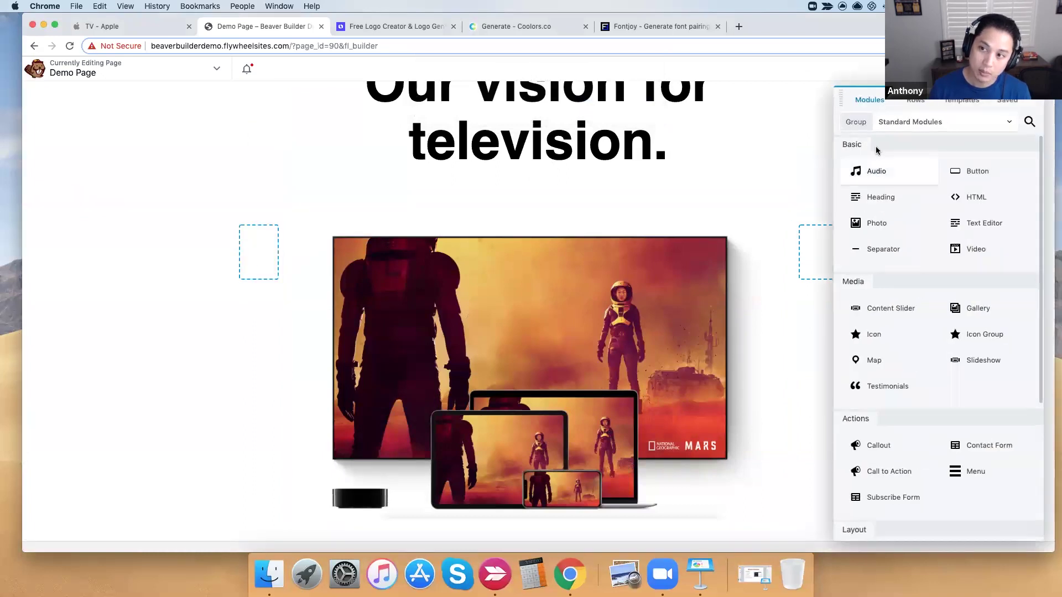
click(916, 102)
drag(889, 157, 588, 223)
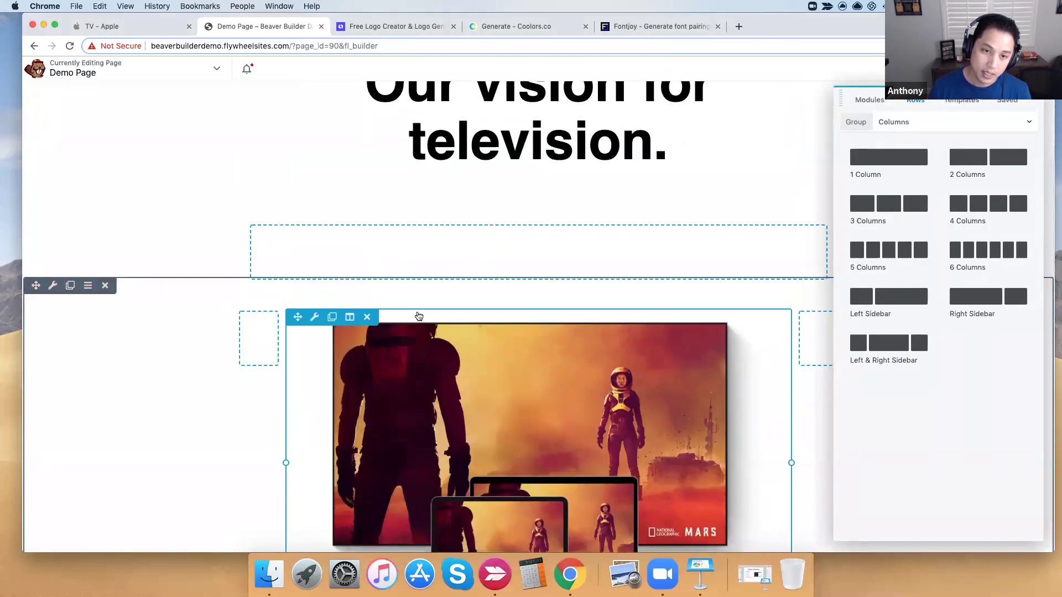
drag(299, 326, 362, 322)
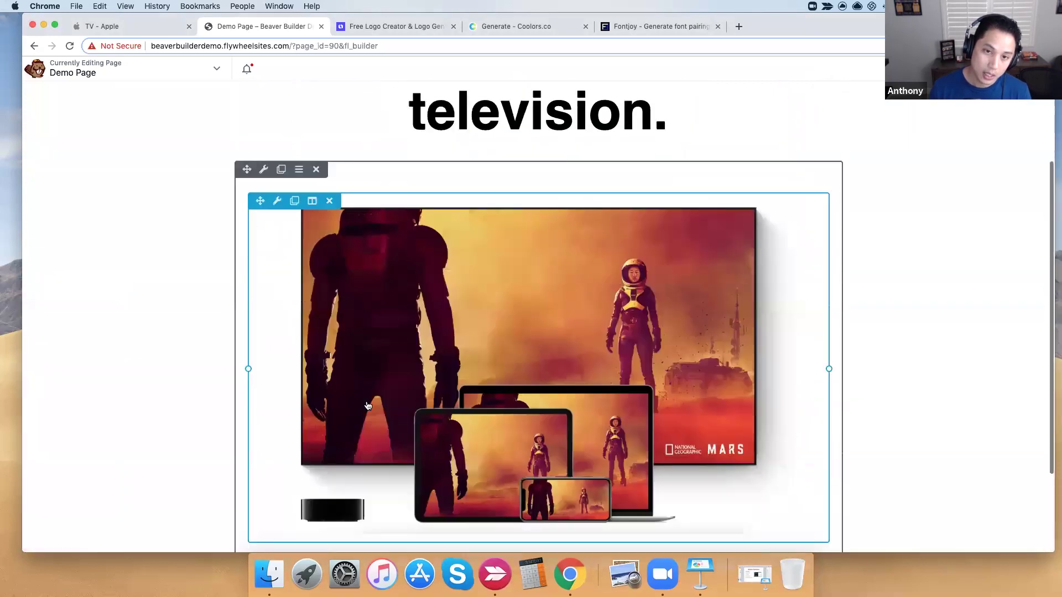
- Set the Mars photo row to full width with a fixed content width of 1400 px and save it
click(262, 171)
click(849, 196)
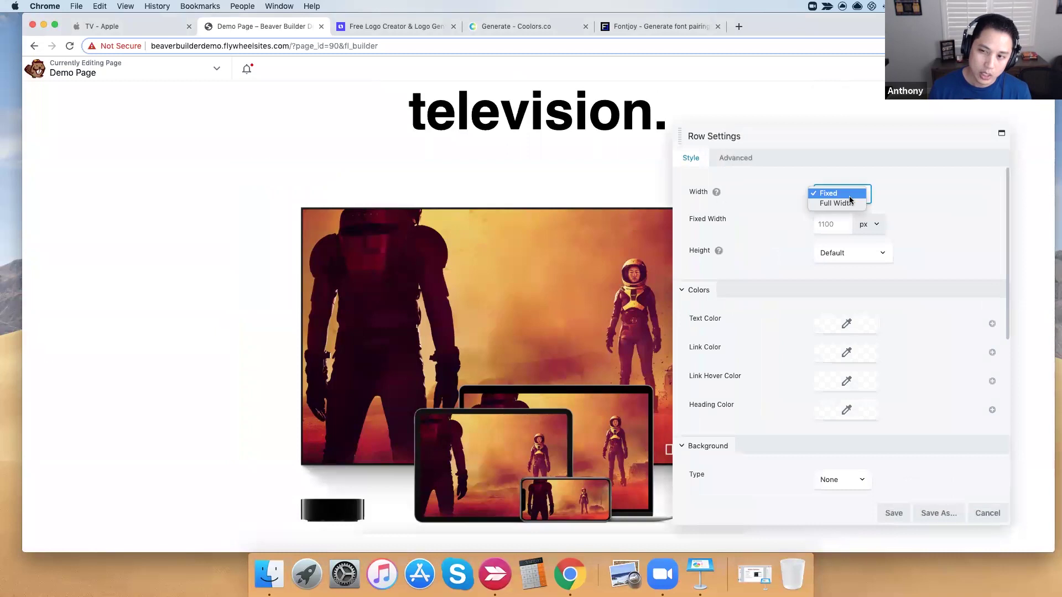
click(841, 204)
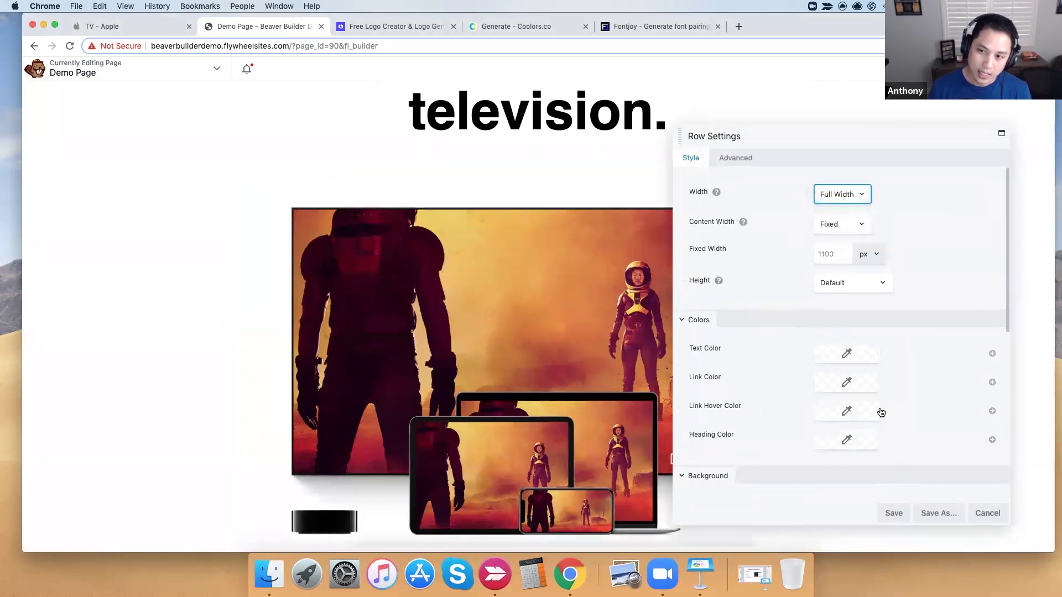
click(828, 256)
text(1400)
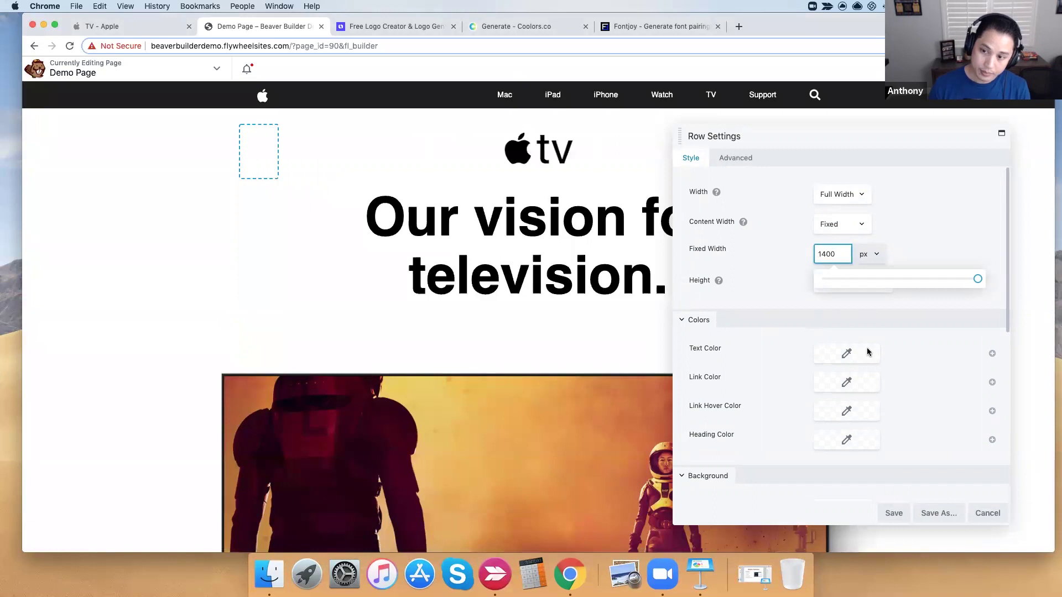
click(894, 513)
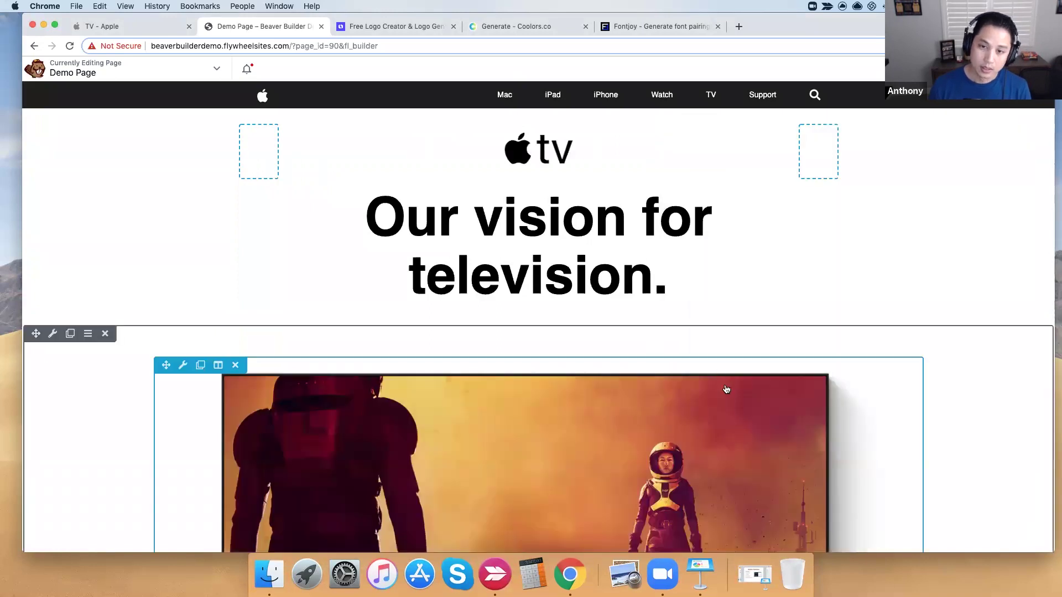
scroll(576, 341, down, 3)
scroll(575, 341, up, 3)
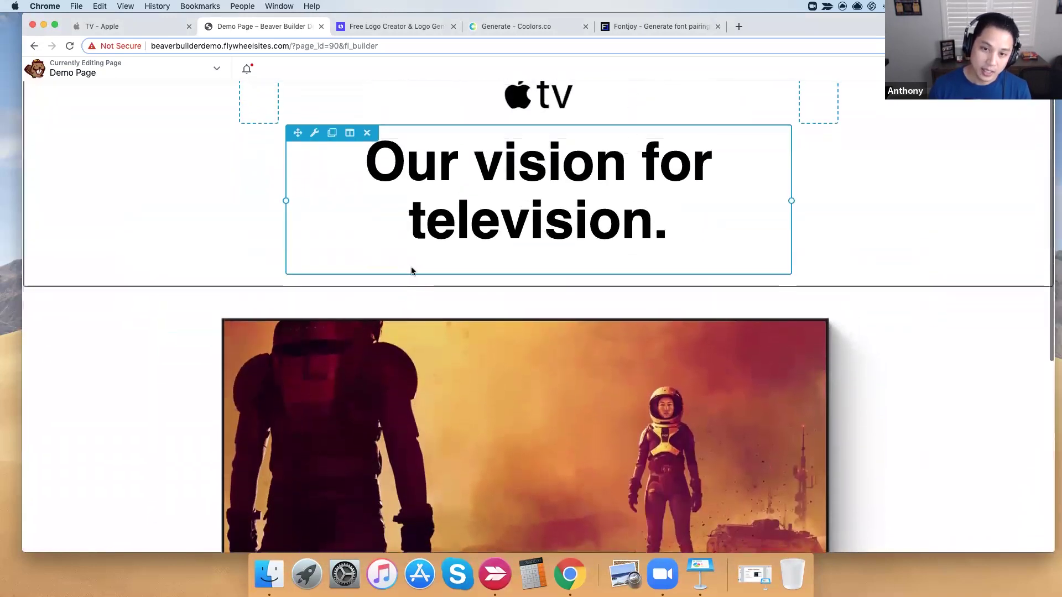
- Set the Mars photo row's top padding to 0 px and save the row settings
click(53, 283)
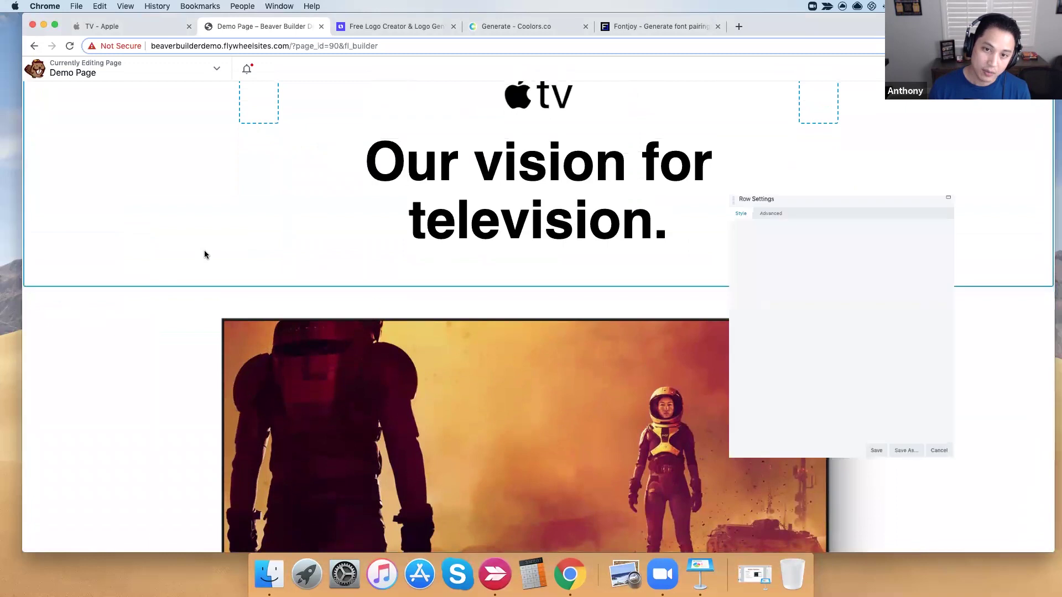
click(735, 158)
click(831, 255)
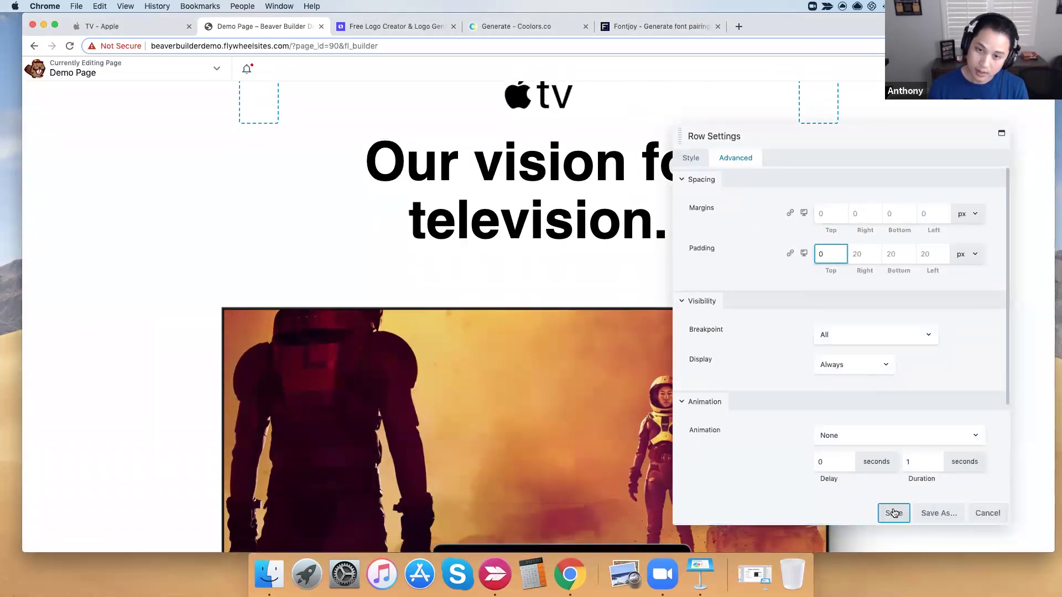
click(891, 513)
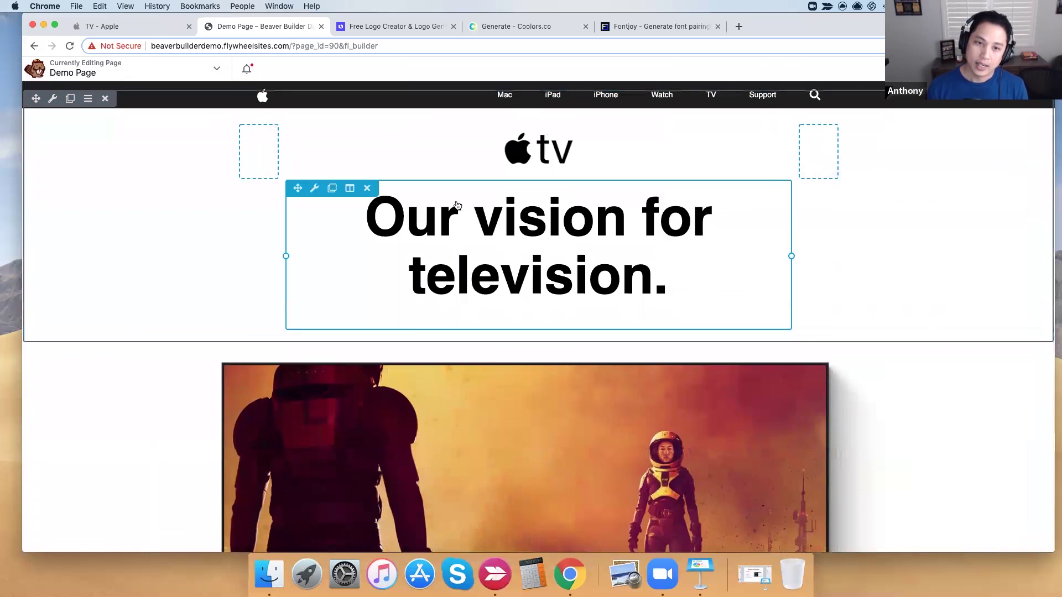
- Compare the end of the rebuilt hero section with the intro paragraph area on Apple's TV page
scroll(329, 355, down, 10)
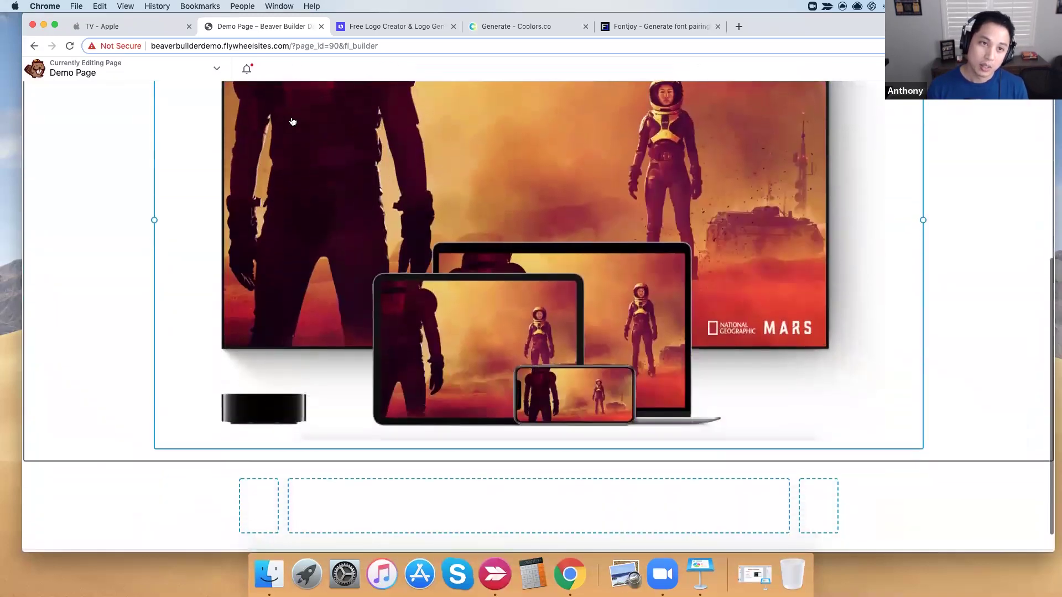
click(101, 26)
scroll(437, 199, down, 10)
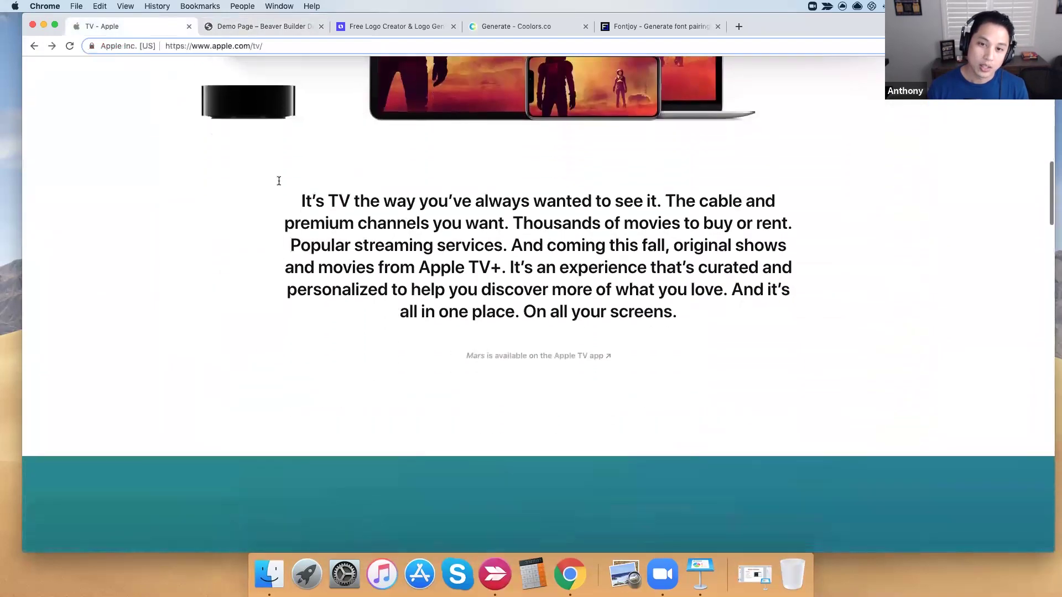
click(260, 26)
scroll(381, 143, up, 10)
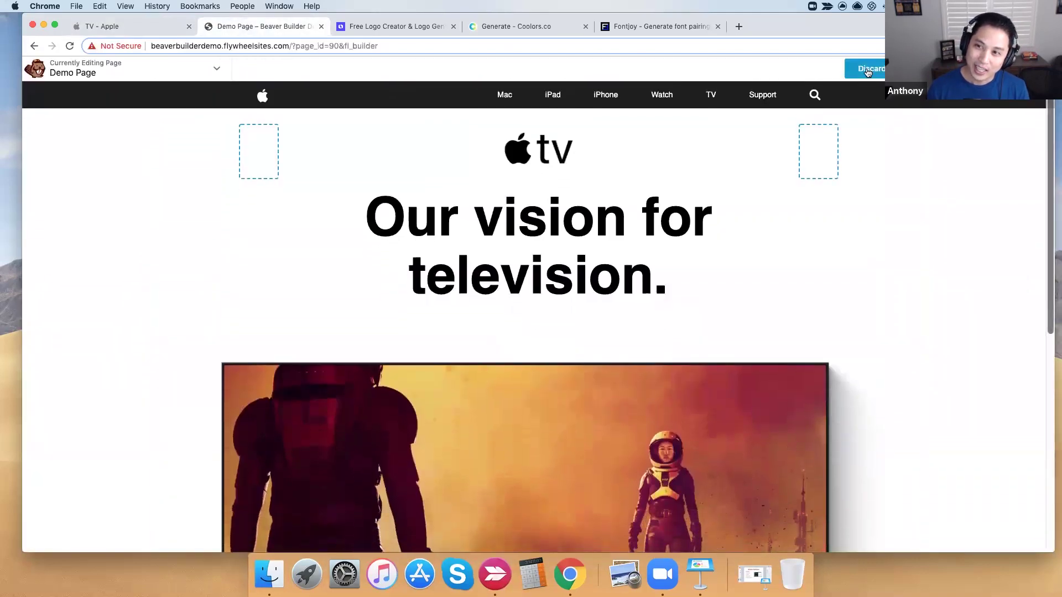
- Discard the unpublished changes to the Demo Page and open the demo site's home page
click(874, 70)
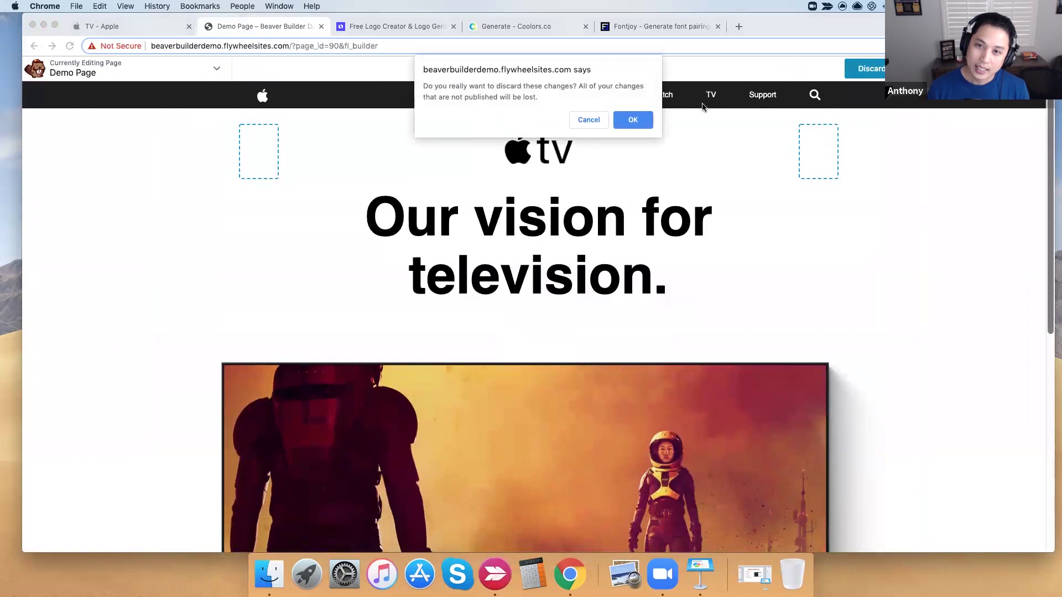
click(634, 120)
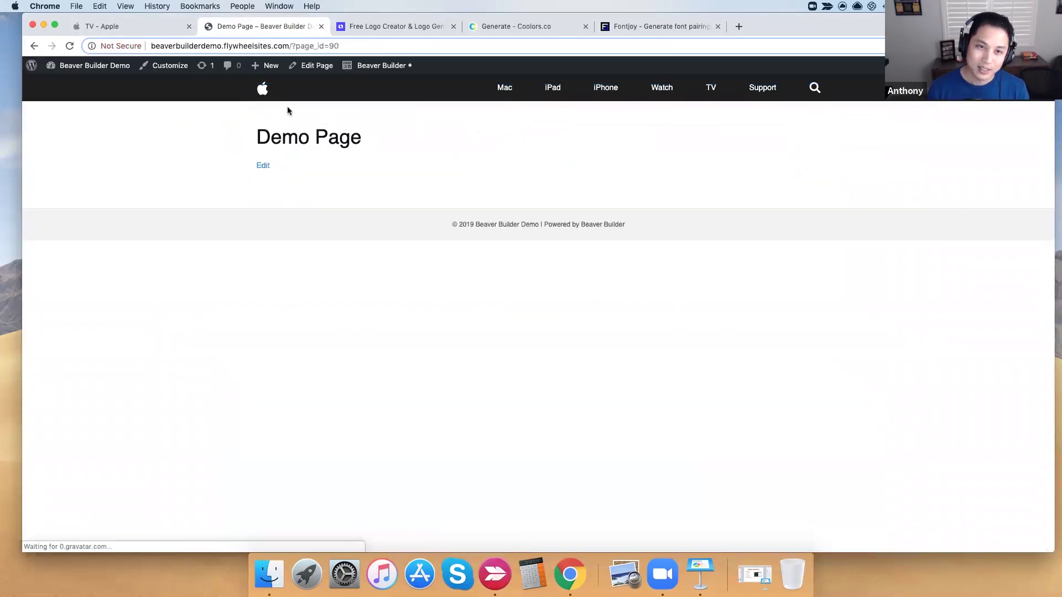
click(263, 90)
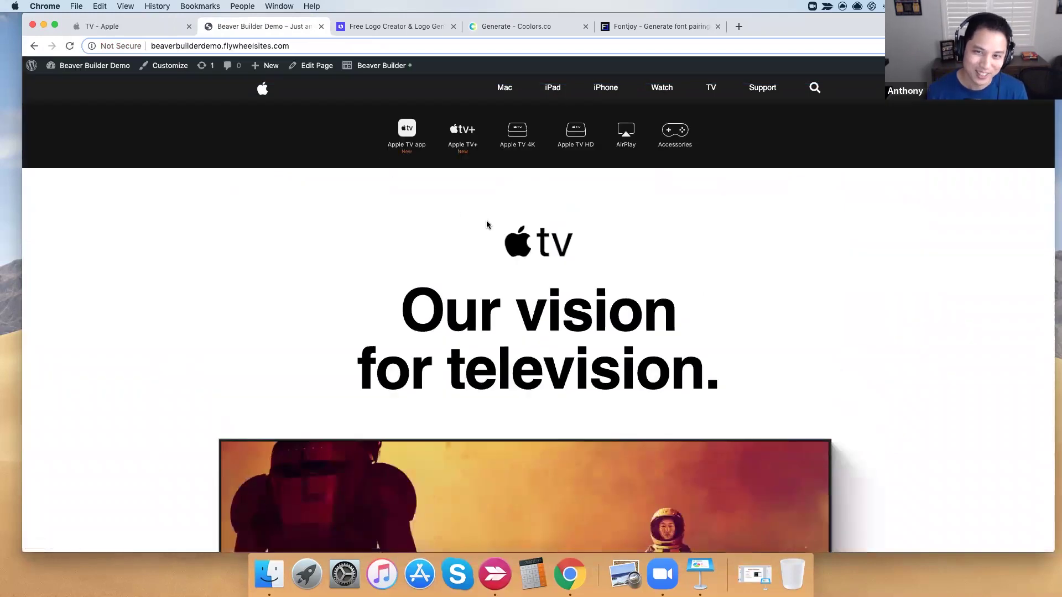
- Compare the header and hero headline of the finished demo site with Apple's TV page
click(137, 27)
scroll(313, 67, up, 10)
click(274, 29)
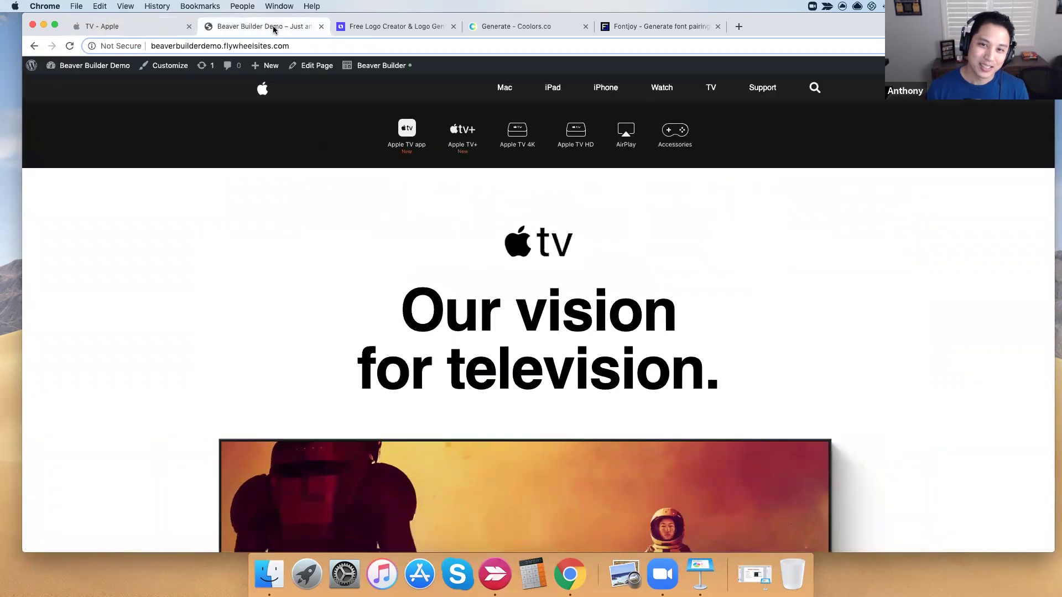
click(160, 27)
click(243, 26)
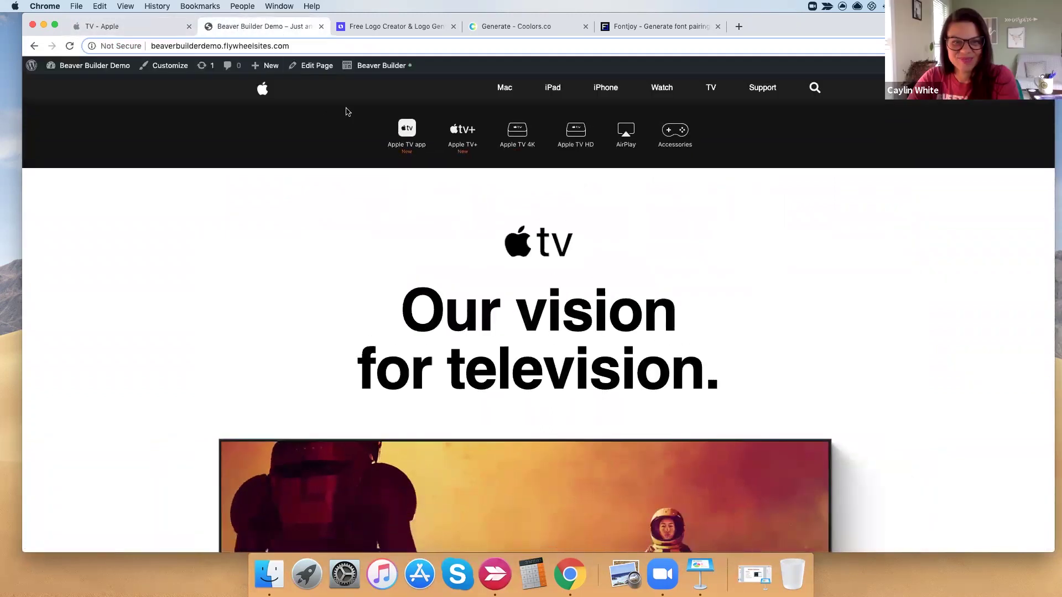
- Compare the Mars photo and intro paragraph sections of the demo site with those on Apple's TV page
scroll(424, 176, down, 5)
scroll(425, 176, down, 5)
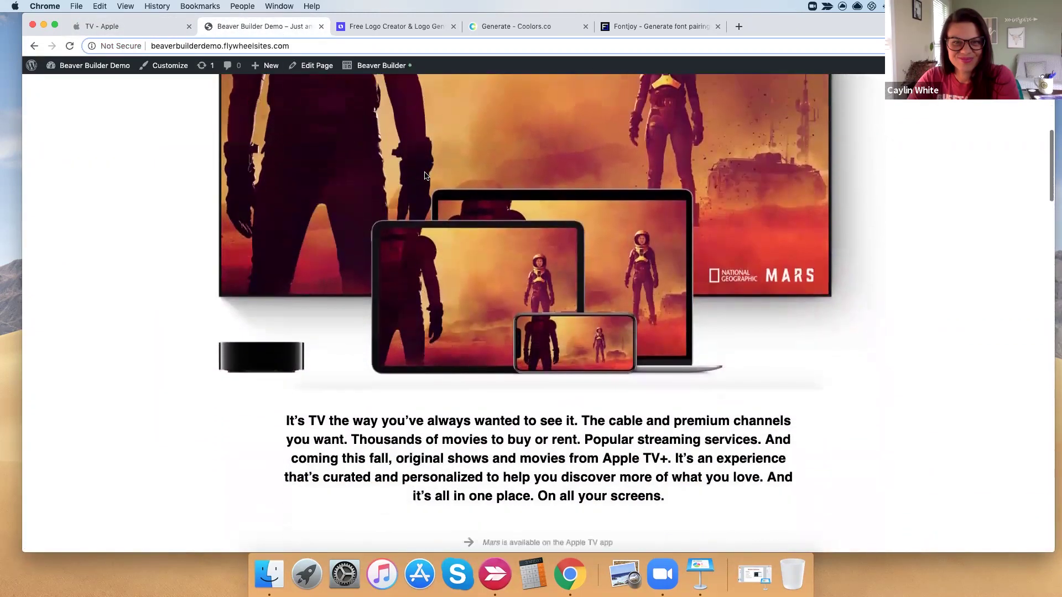
click(161, 27)
scroll(236, 156, down, 11)
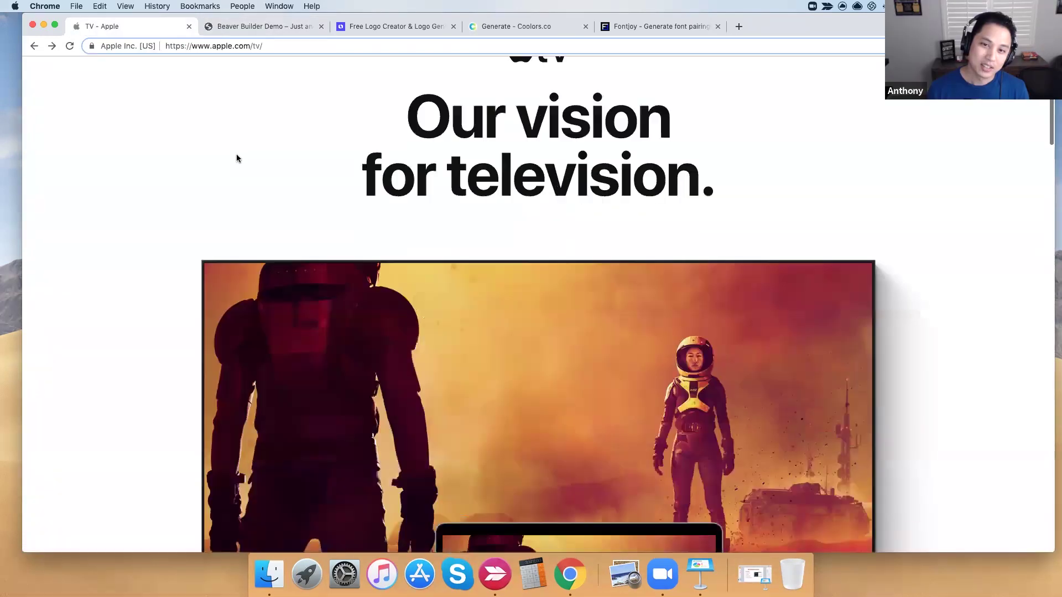
scroll(237, 158, down, 2)
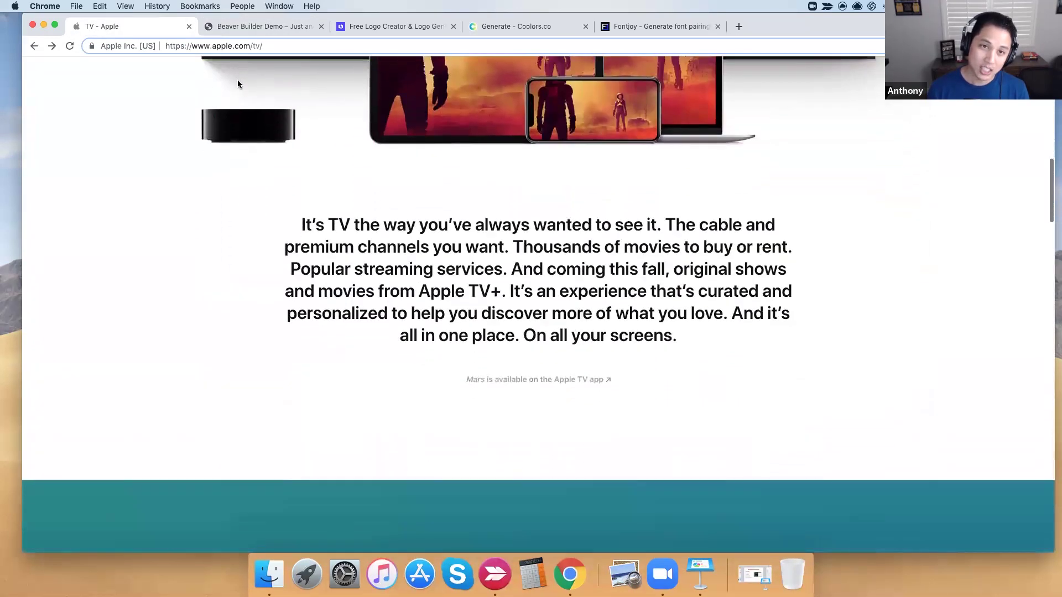
click(253, 30)
scroll(413, 250, down, 8)
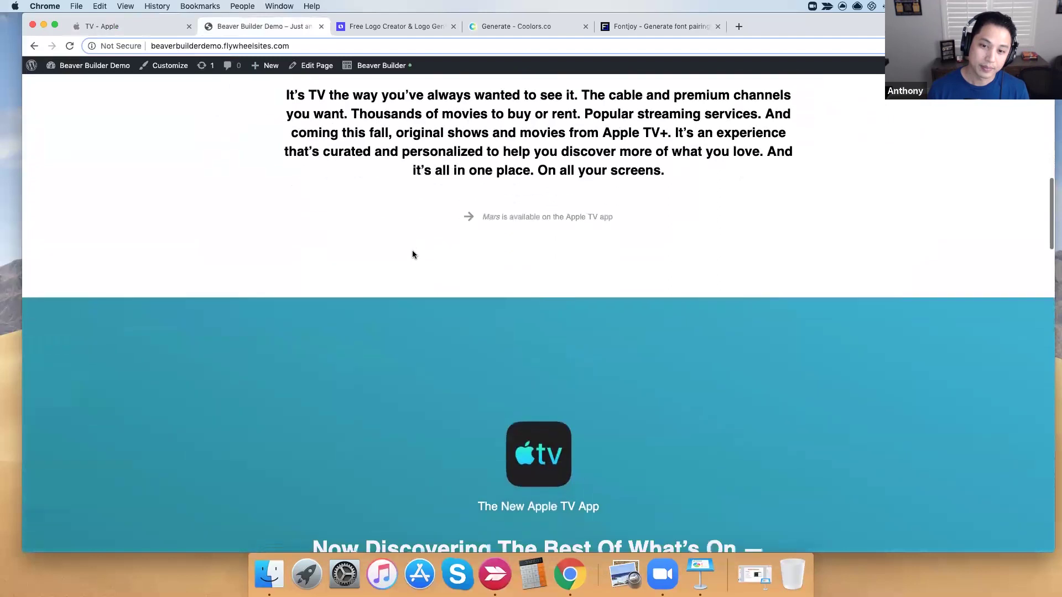
- Compare the teal gradient section about the new Apple TV app on both the demo site and Apple's page
scroll(412, 253, down, 7)
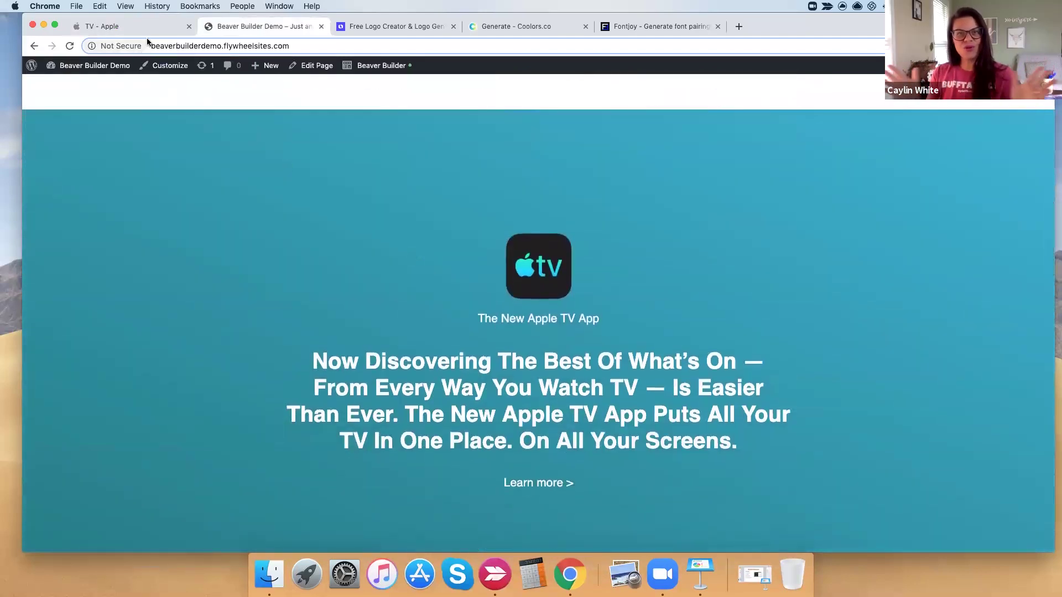
click(143, 37)
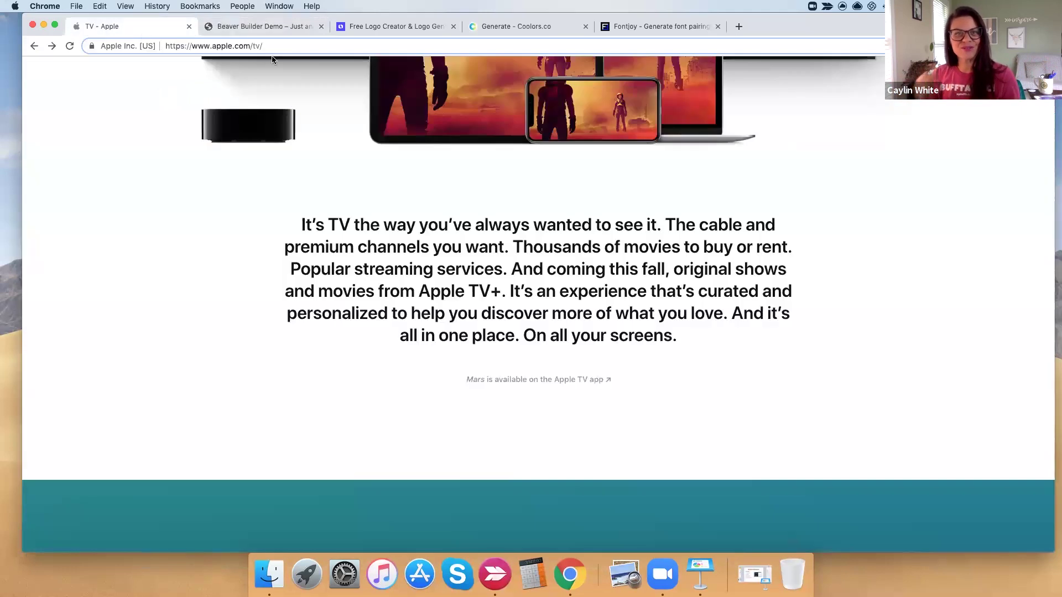
click(247, 31)
click(111, 27)
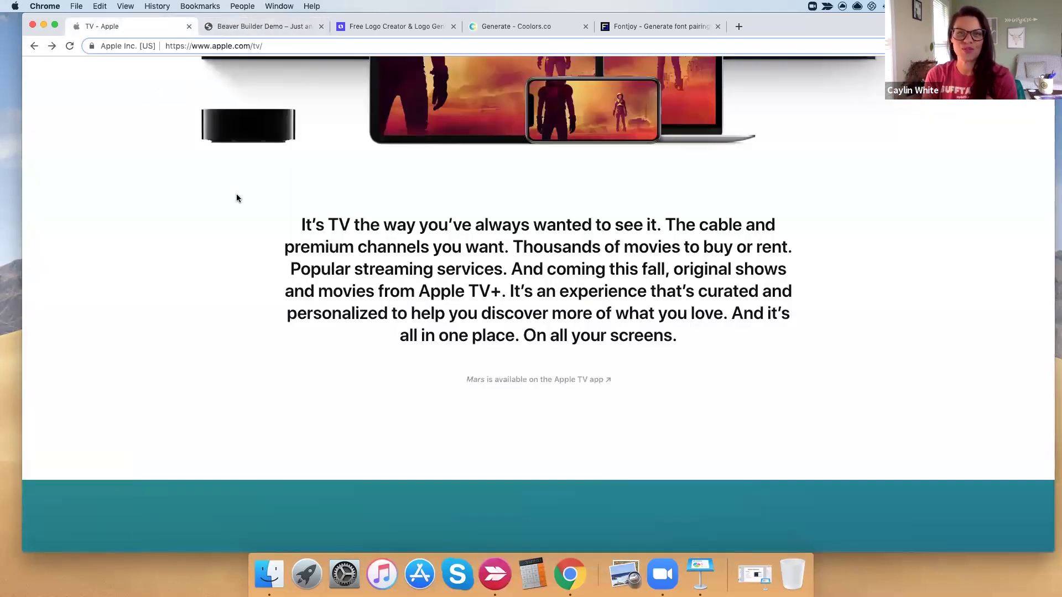
scroll(237, 194, down, 10)
scroll(237, 194, up, 3)
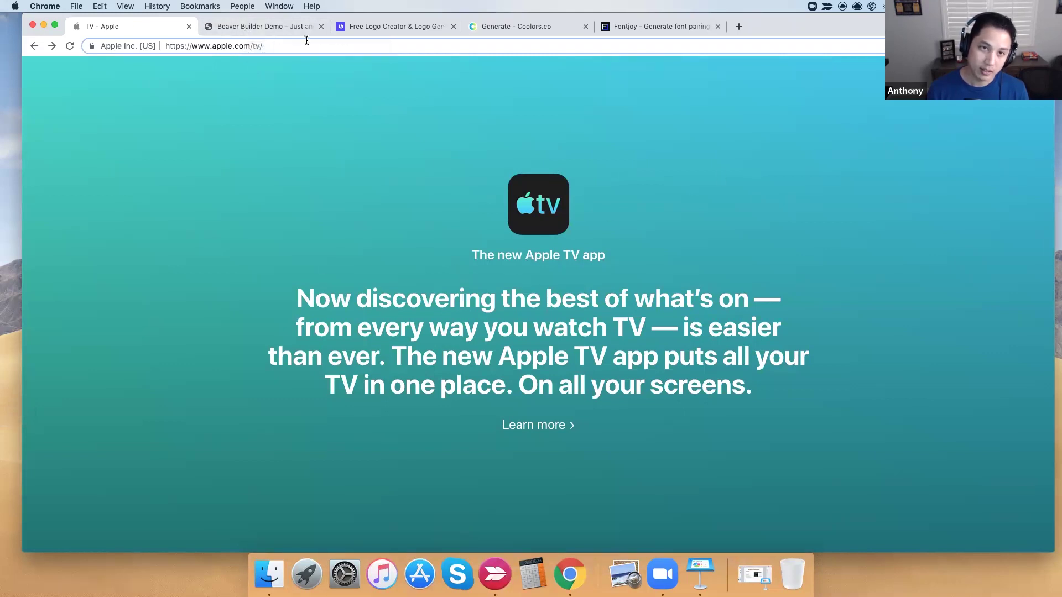
click(276, 28)
scroll(441, 344, down, 2)
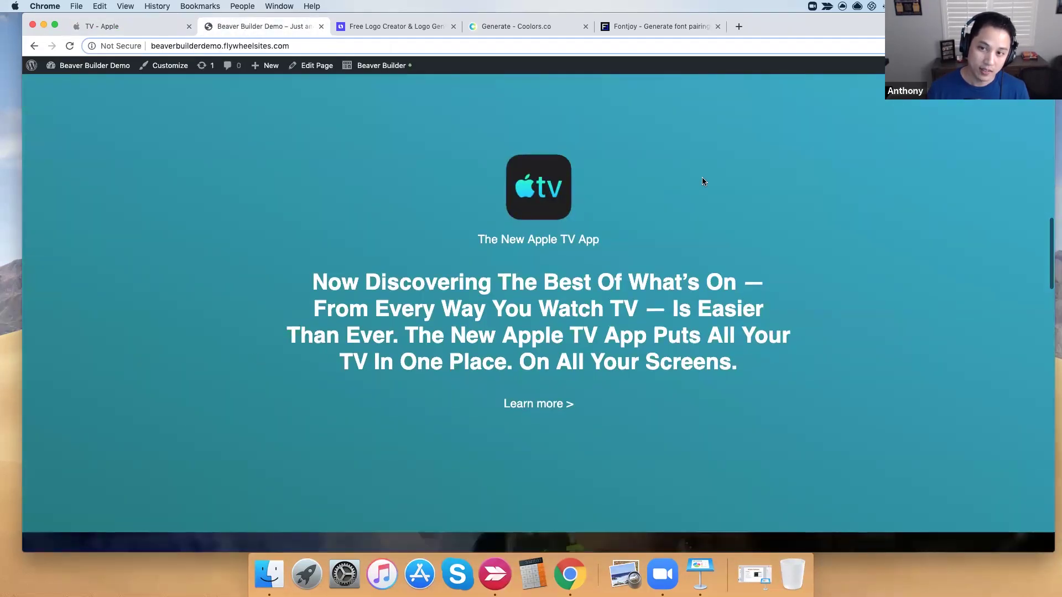
- Compare the Apple TV+ video background section of the demo site with the one on Apple's TV page
scroll(595, 275, down, 10)
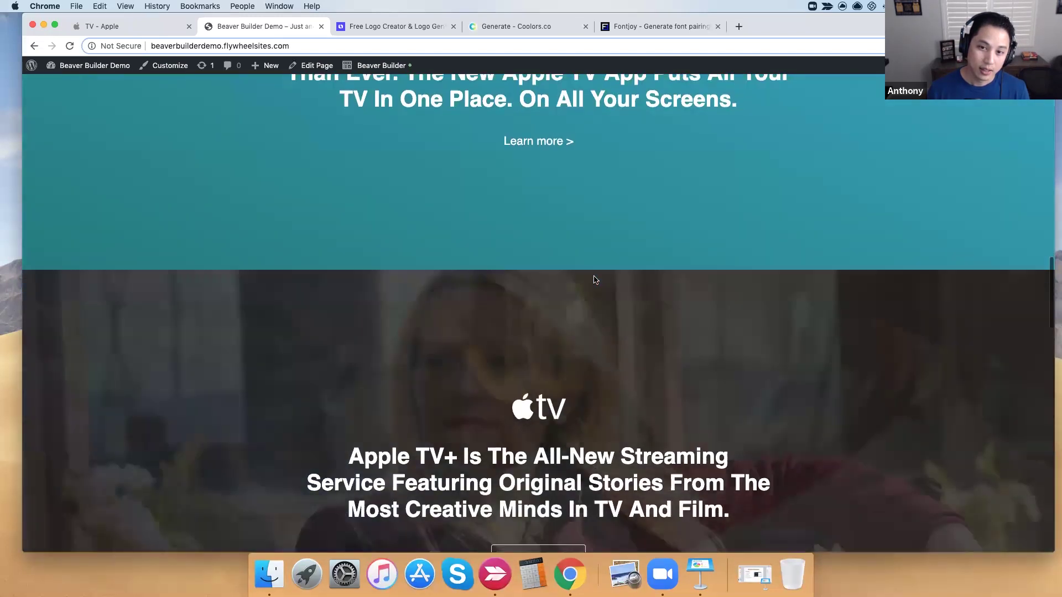
key(ctrl+shift+Tab)
scroll(429, 313, down, 5)
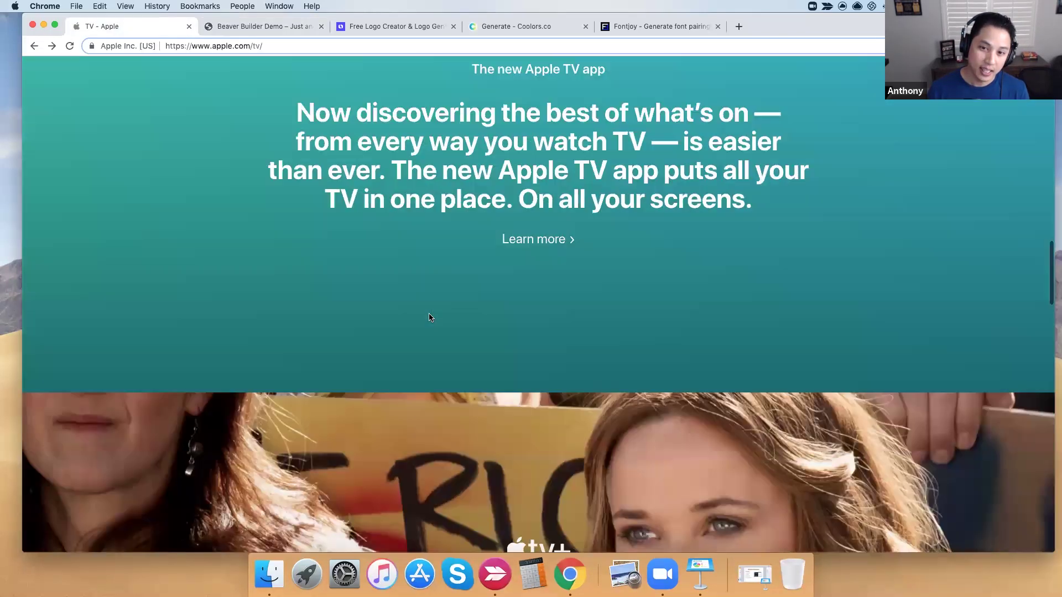
scroll(645, 240, down, 5)
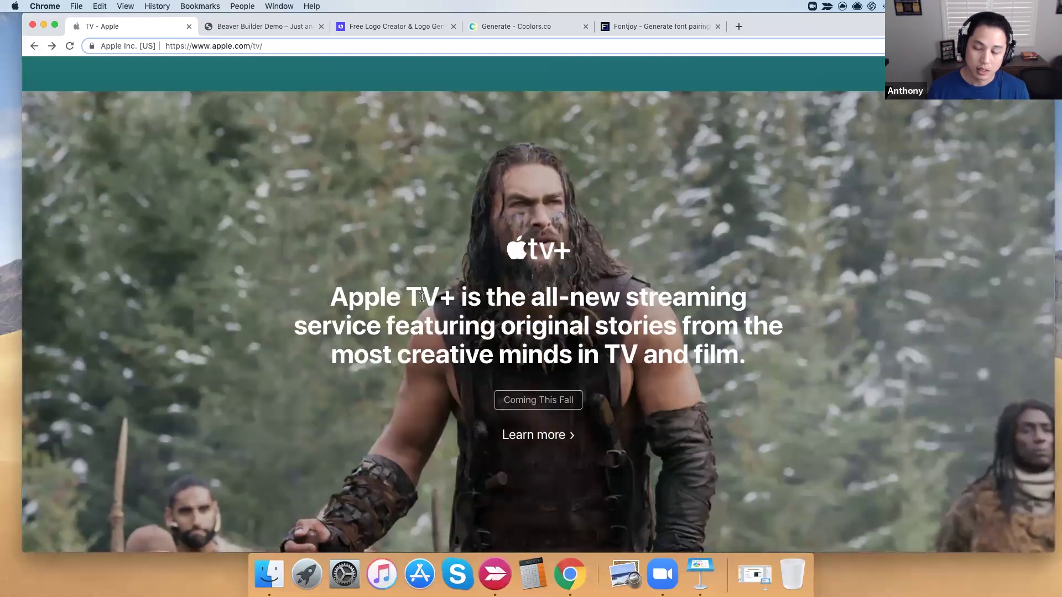
scroll(390, 292, down, 1)
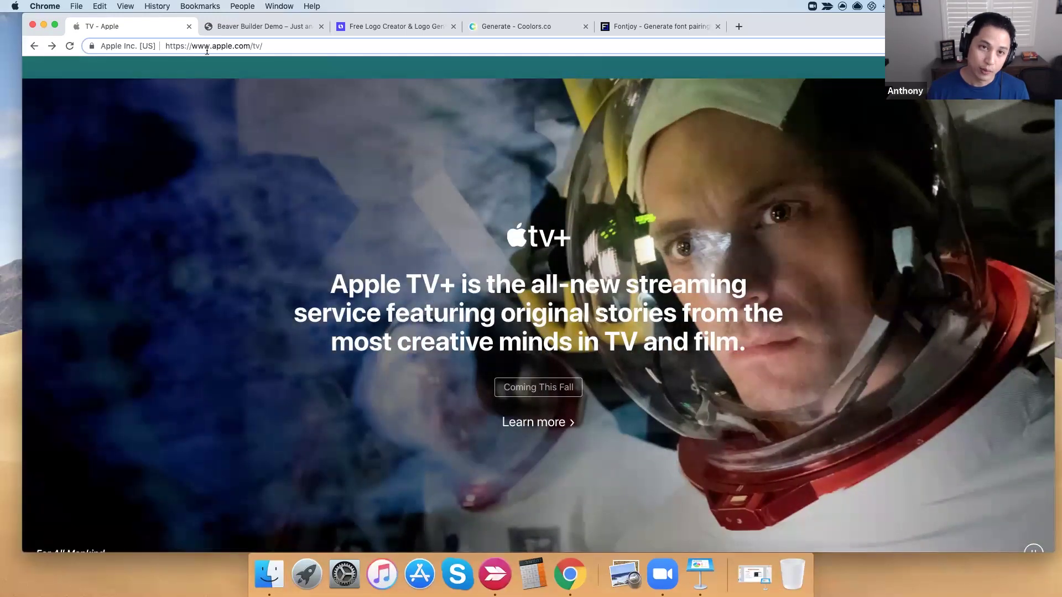
key(ctrl+Tab)
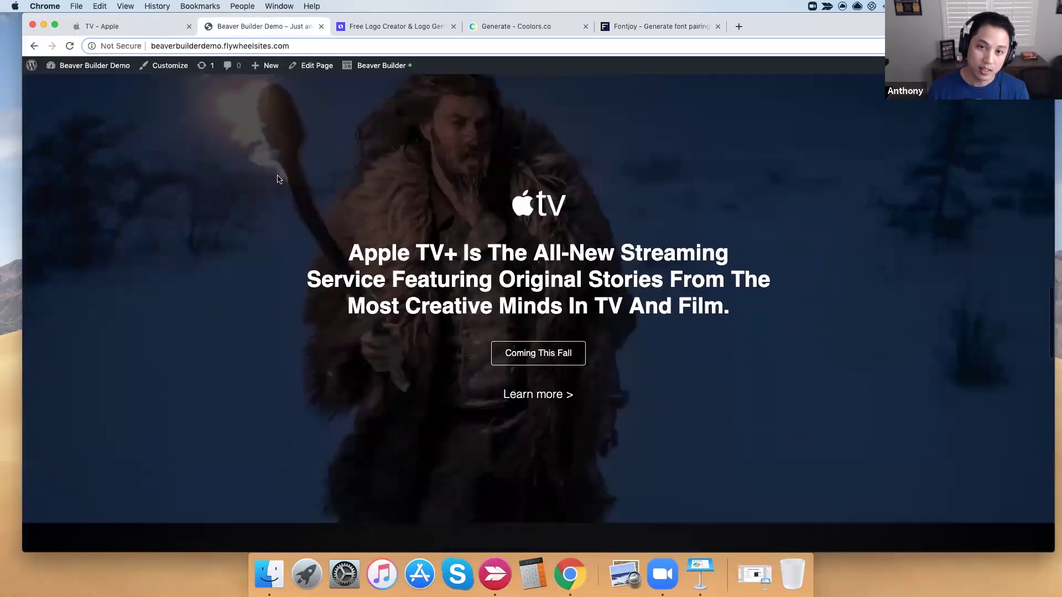
scroll(500, 240, down, 1)
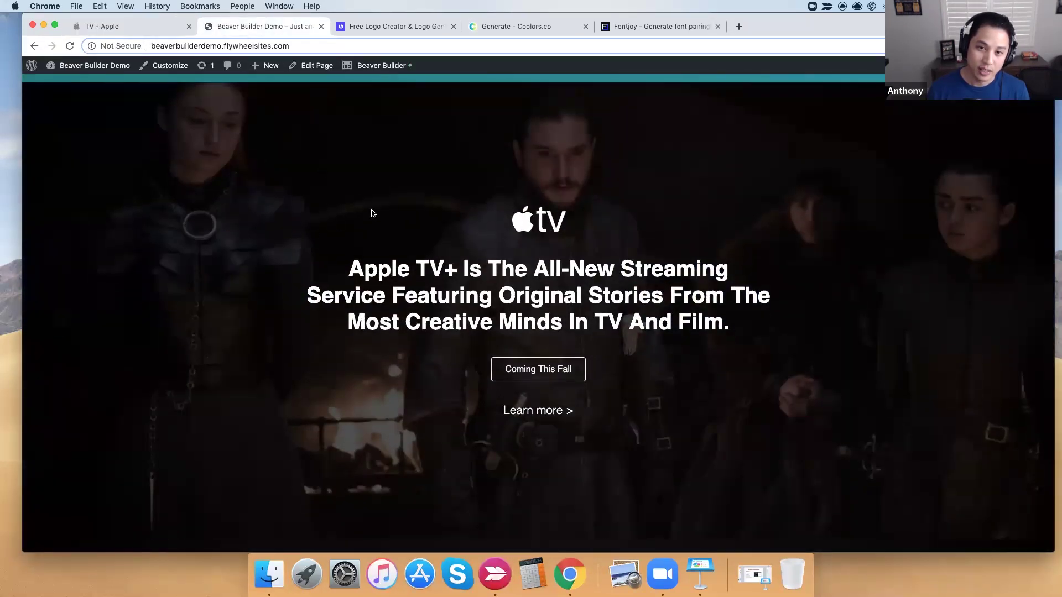
click(135, 26)
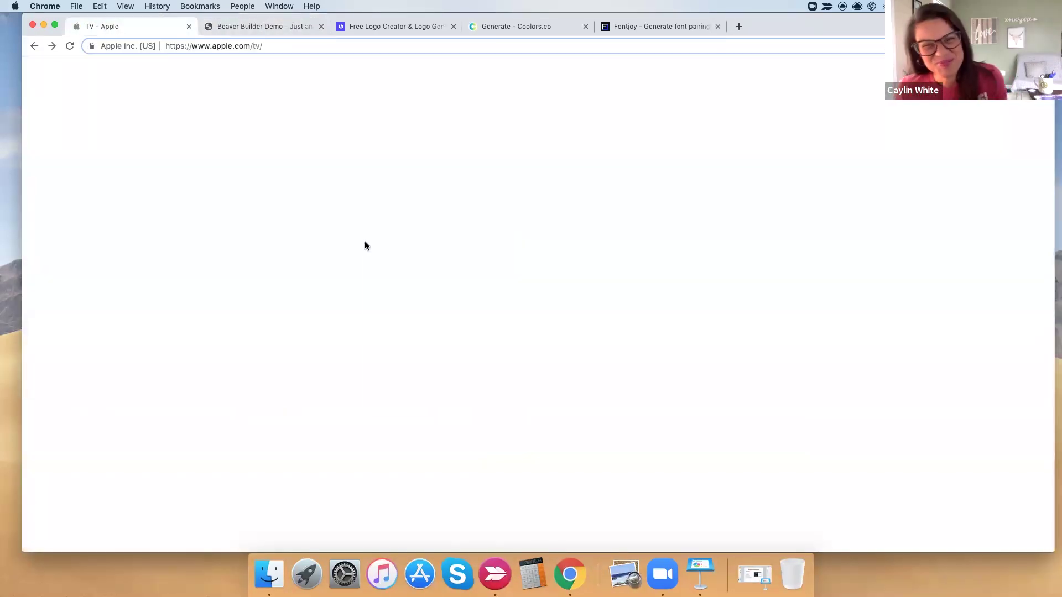
- Compare the Apple TV 4K section of the demo site with the one on Apple's TV page
scroll(365, 243, down, 5)
scroll(365, 242, down, 8)
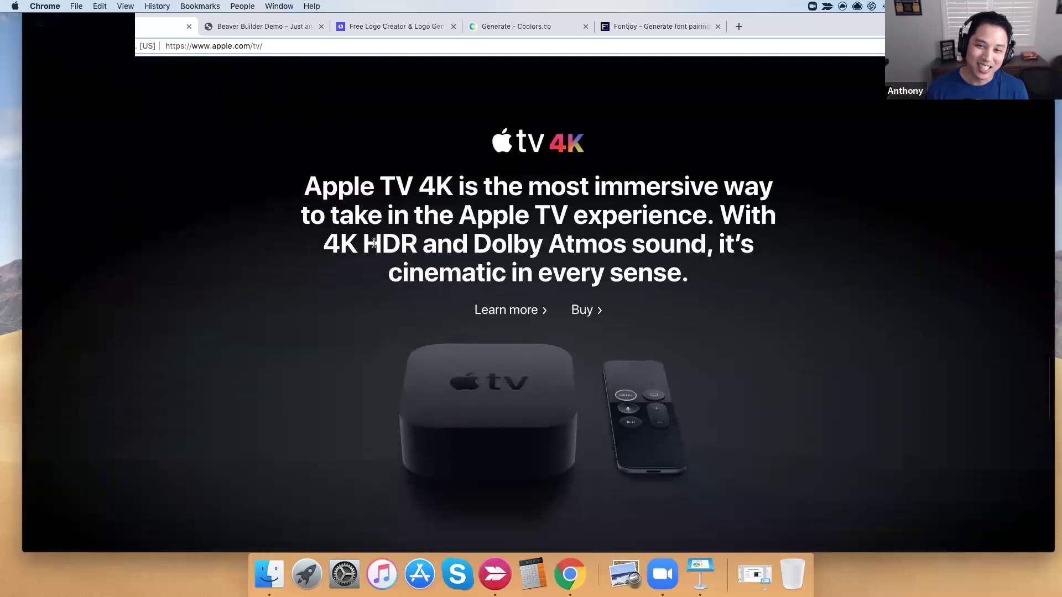
click(260, 26)
scroll(486, 248, down, 8)
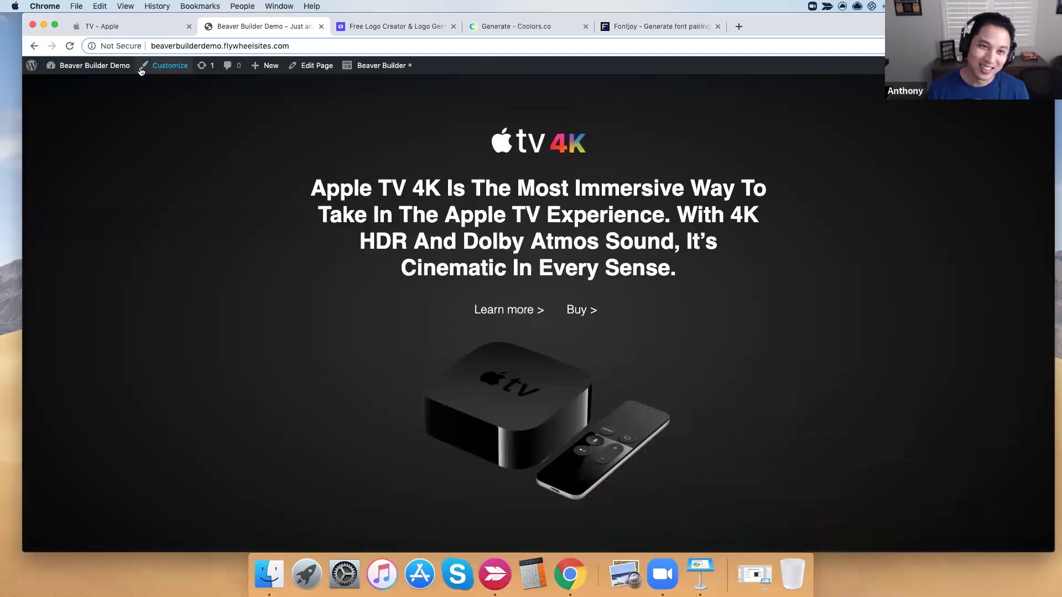
click(132, 27)
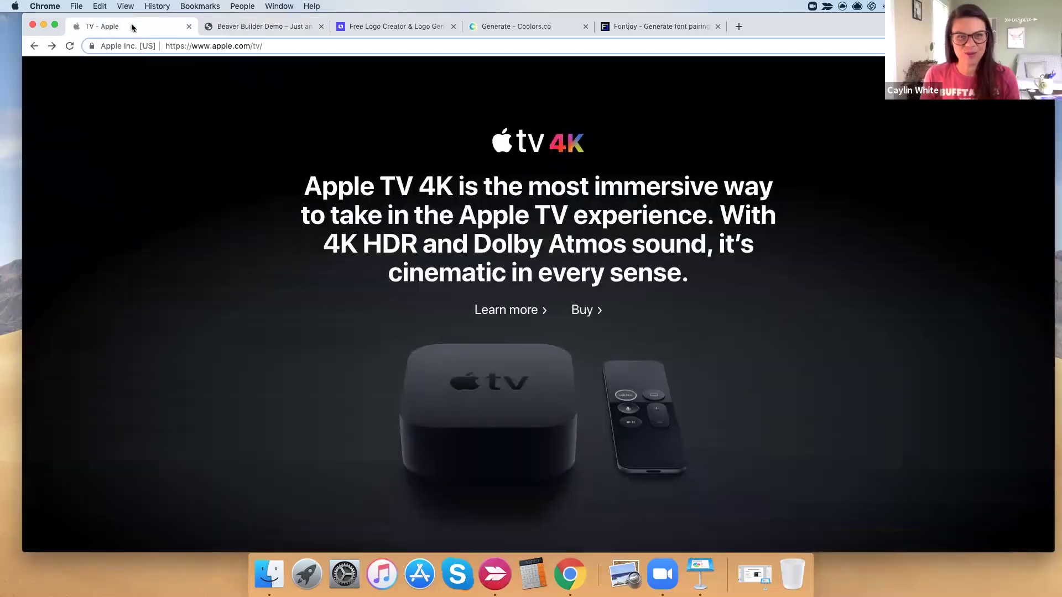
click(258, 26)
click(110, 31)
- Compare the Accessories for Apple TV section on Apple's page with the one on the demo site
scroll(380, 220, down, 10)
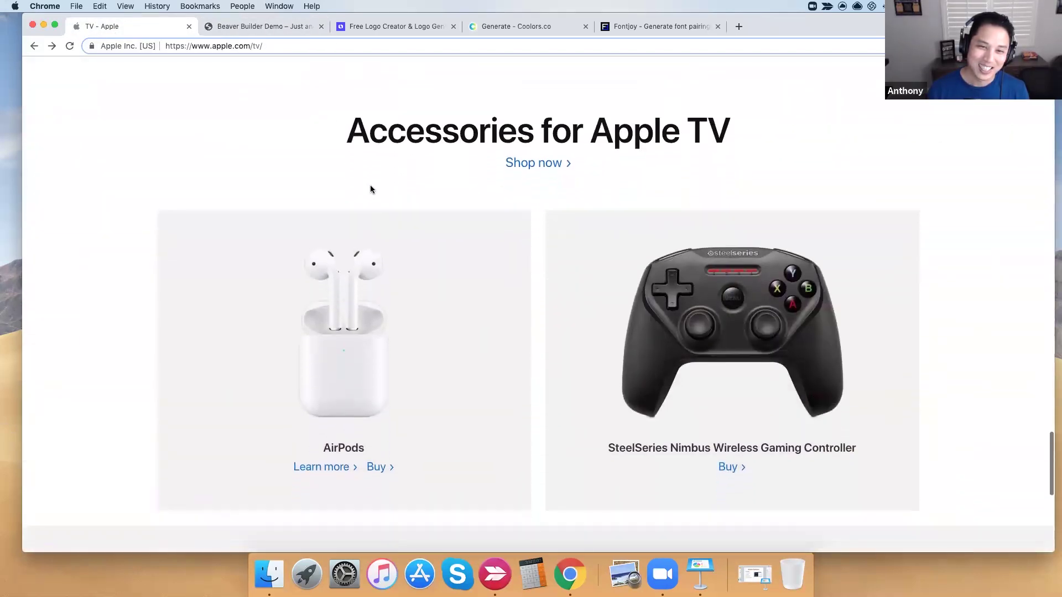
click(218, 26)
scroll(439, 224, down, 10)
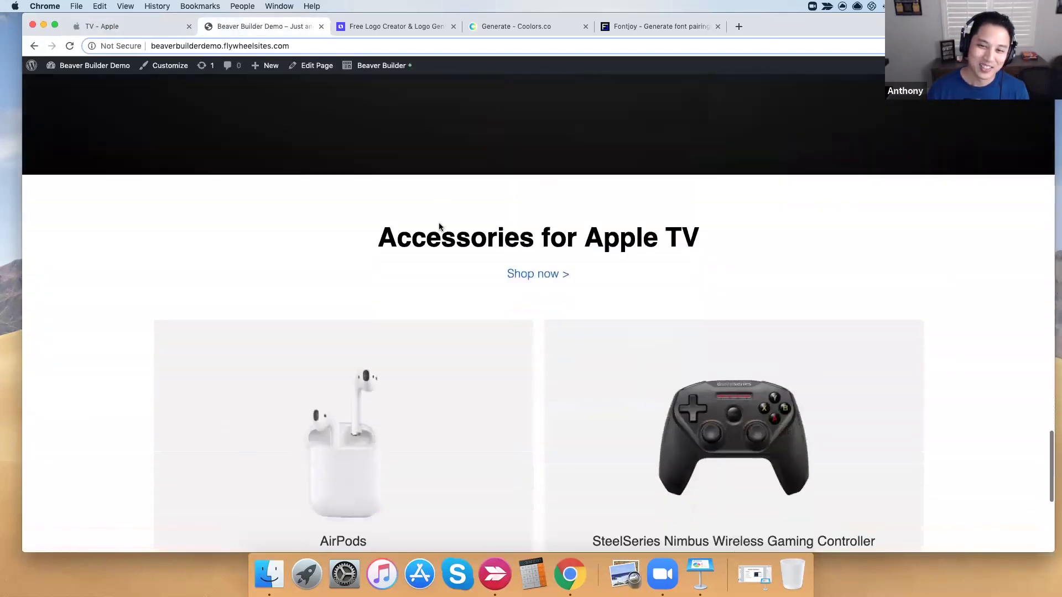
click(132, 26)
click(271, 29)
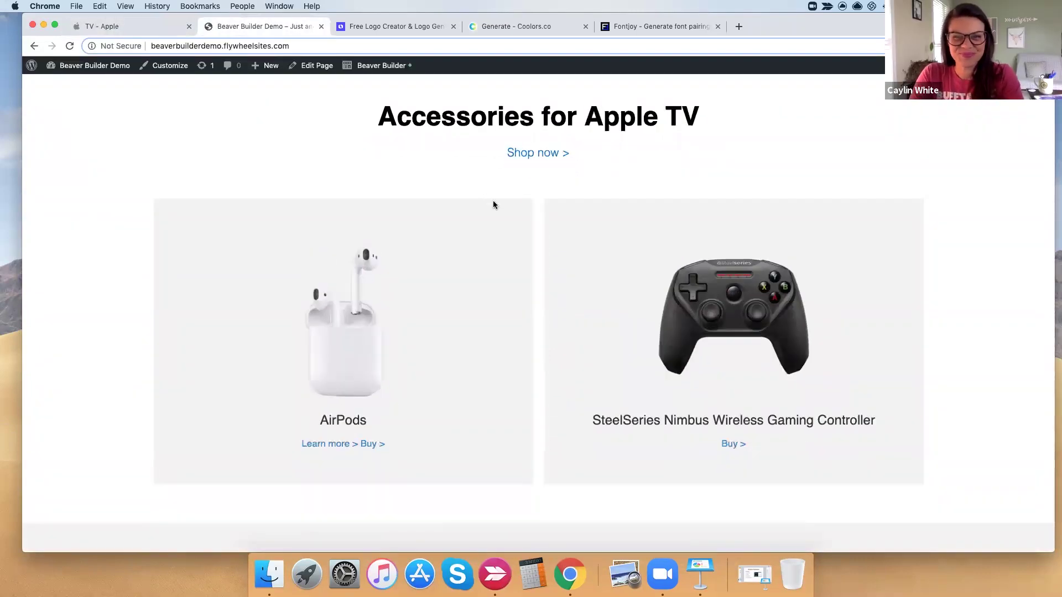
- Return to the start of the demo home page and close Apple's TV page
scroll(463, 161, up, 15)
scroll(463, 161, up, 15)
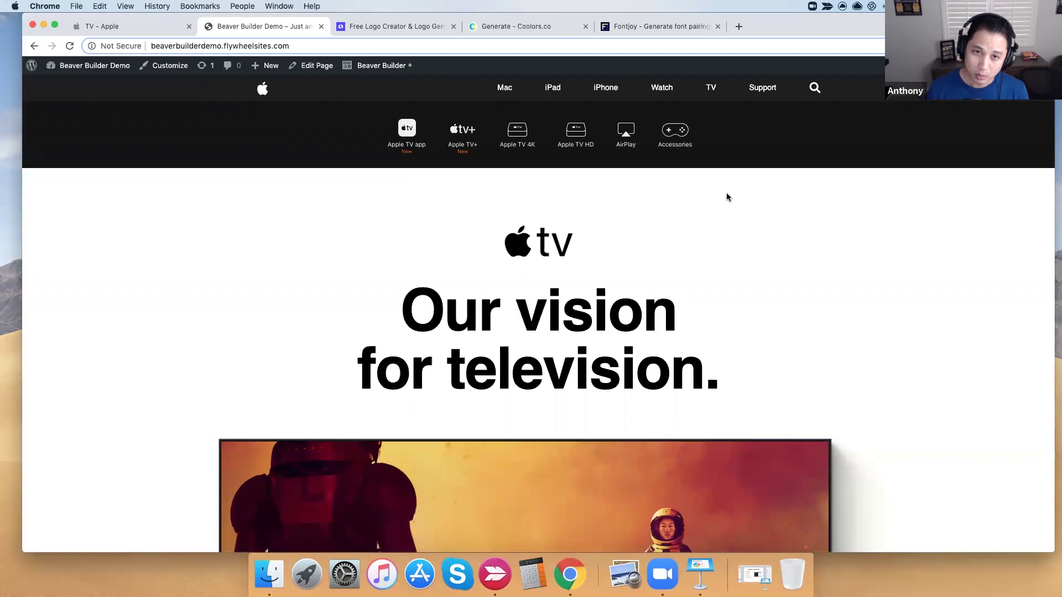
click(124, 26)
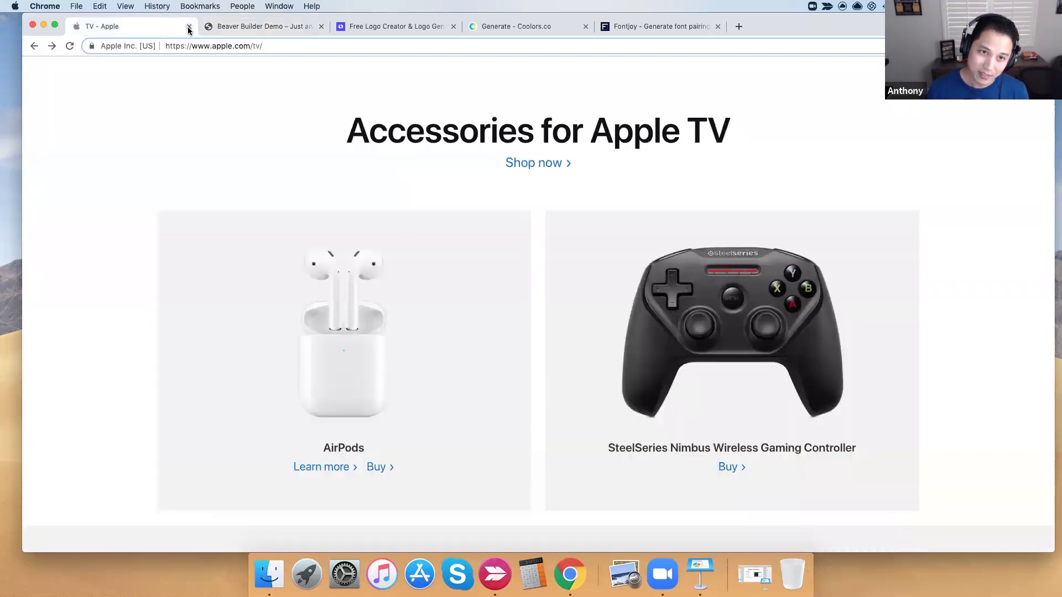
click(189, 26)
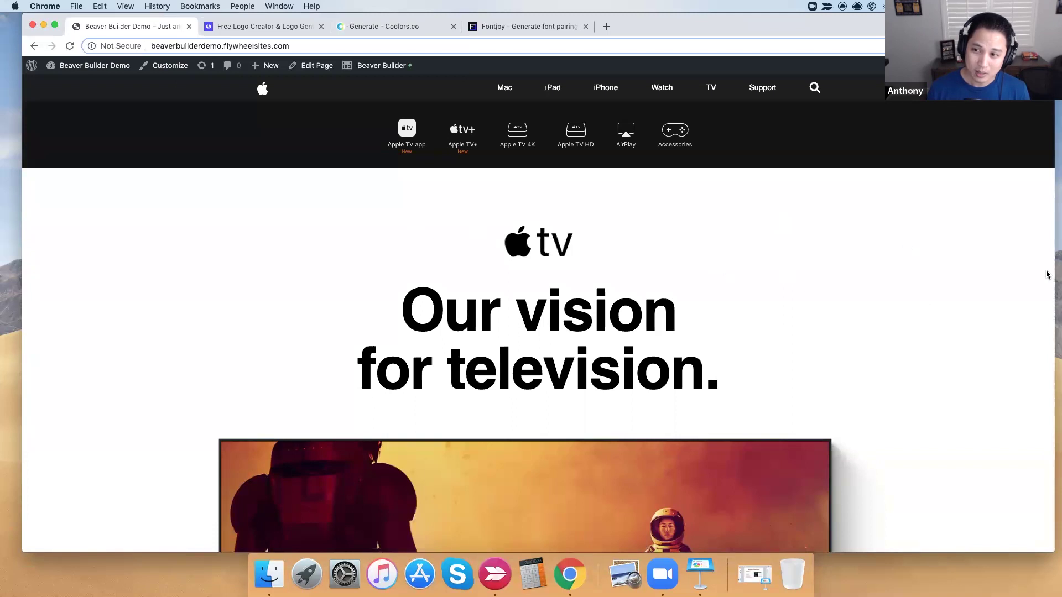
- Narrow the browser window in stages and check how the Mars photo and intro paragraph adapt on the demo page
drag(1056, 268, 542, 250)
scroll(514, 260, down, 10)
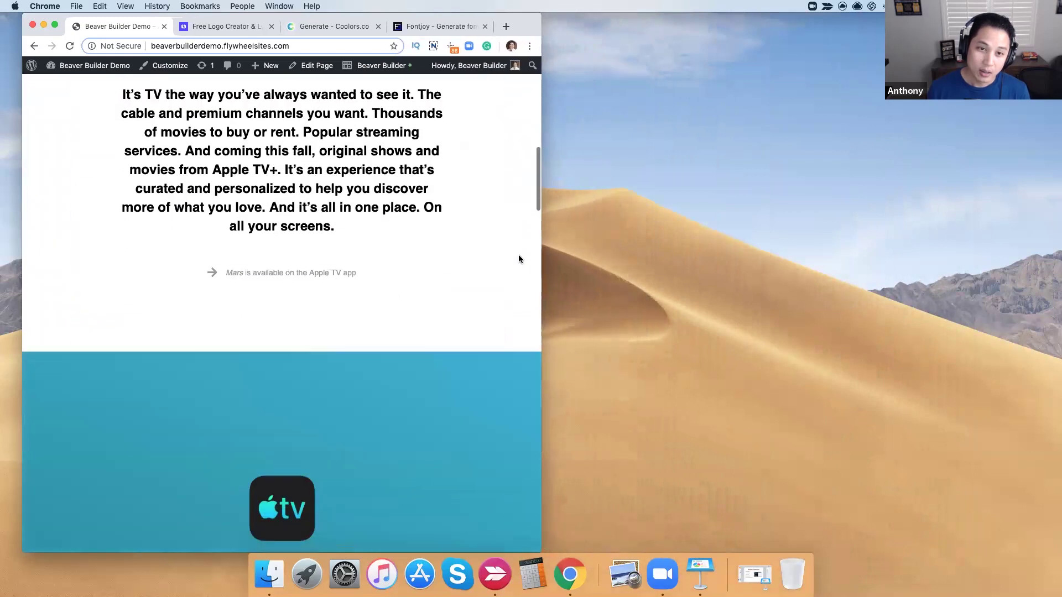
scroll(519, 258, down, 2)
drag(541, 250, 418, 250)
scroll(408, 249, up, 6)
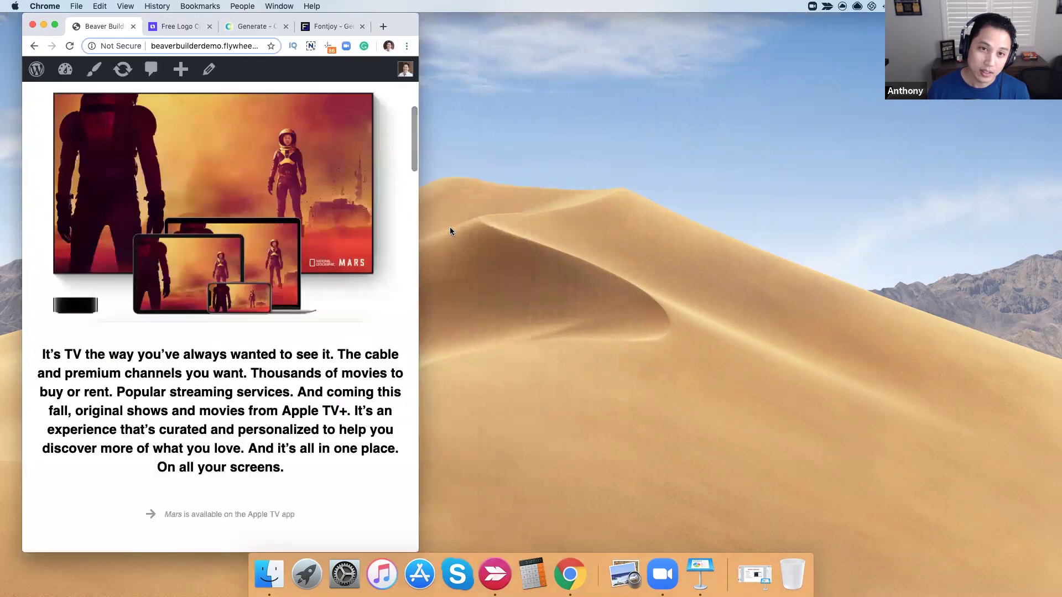
drag(396, 22, 665, 11)
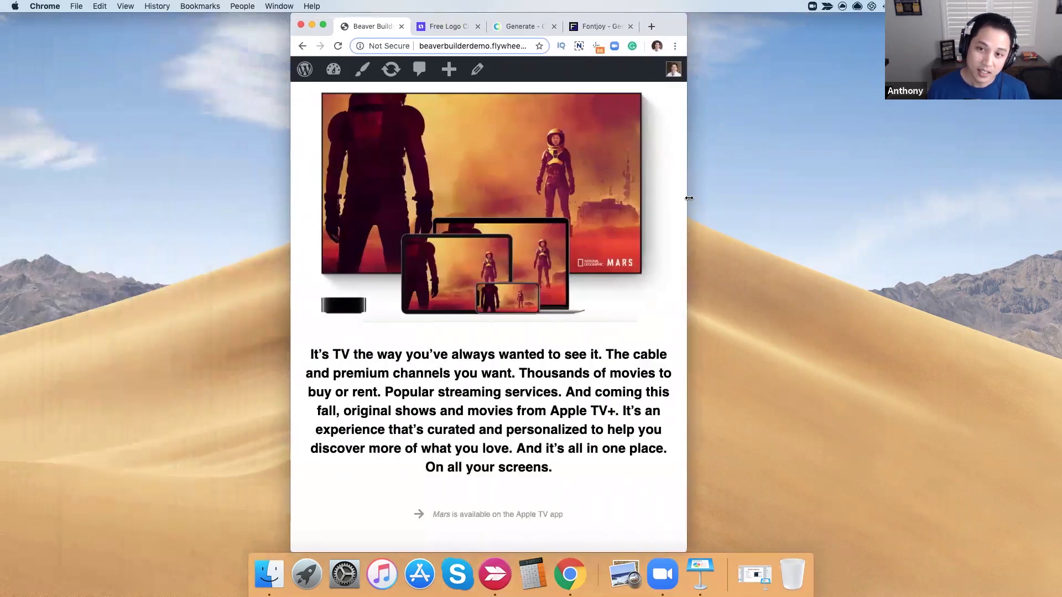
- Shrink the browser window to phone width and examine the demo page's collapsed menu, icon row and hero headline
drag(689, 198, 427, 185)
scroll(410, 182, up, 8)
scroll(411, 183, down, 2)
scroll(410, 183, up, 2)
scroll(443, 162, down, 5)
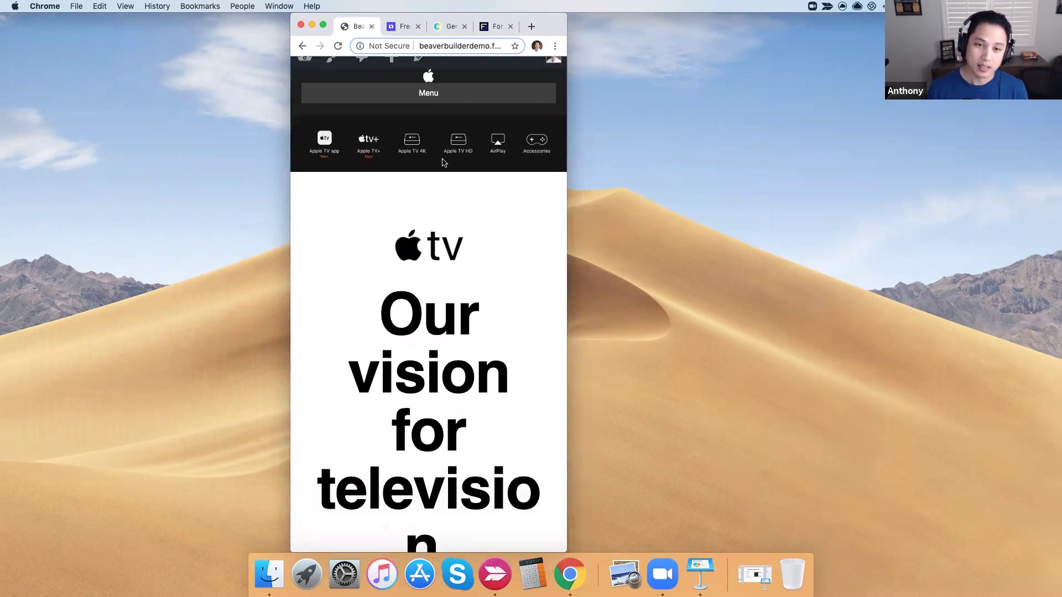
scroll(442, 160, down, 3)
scroll(434, 160, up, 5)
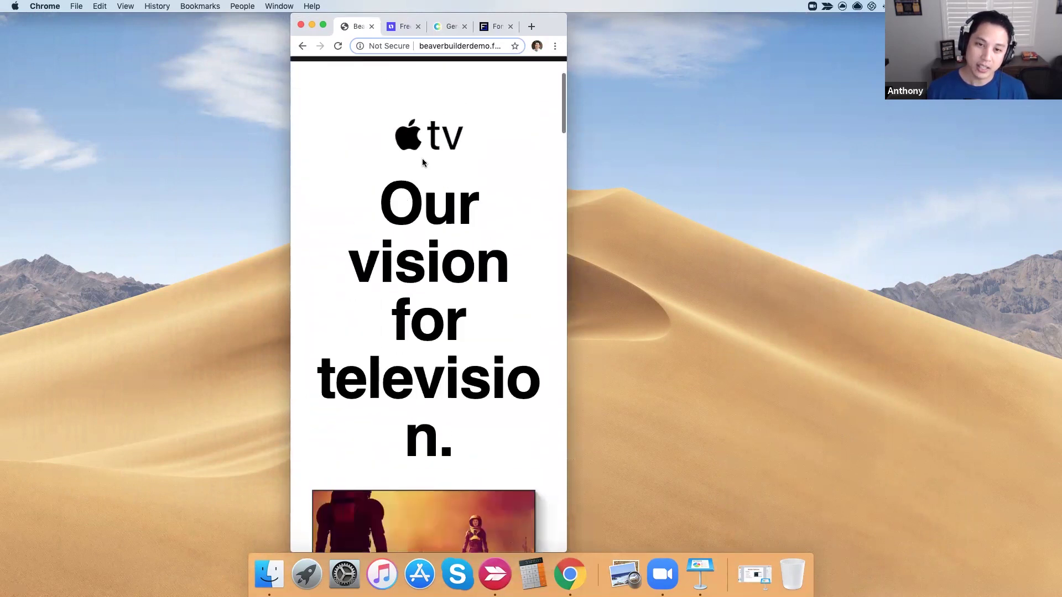
- Review the remaining demo page sections at phone width, down to the accessories and delivery information, and return to the hero
scroll(432, 193, down, 2)
scroll(432, 197, down, 10)
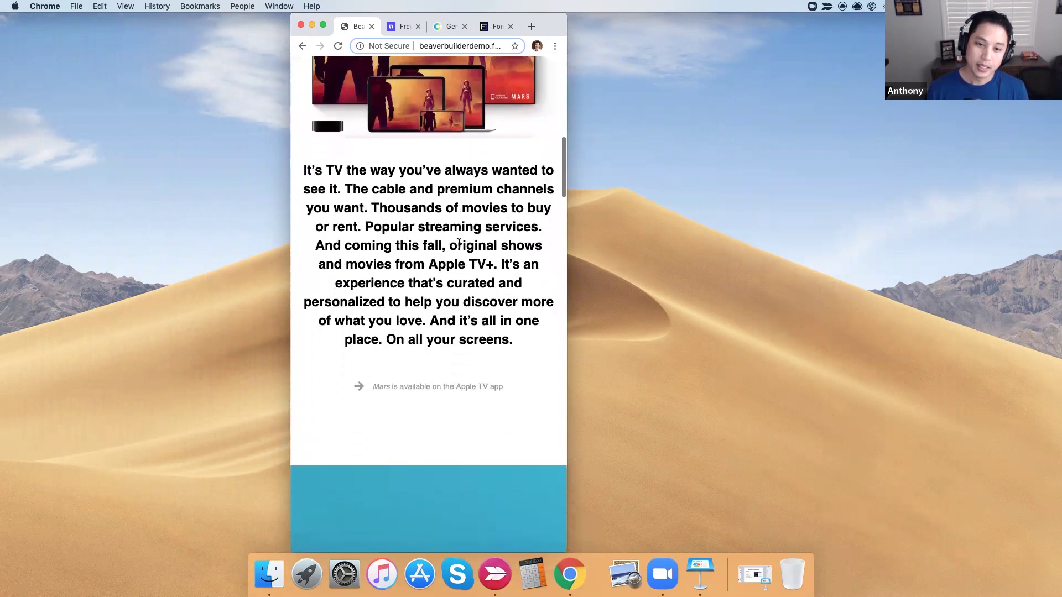
scroll(459, 243, down, 12)
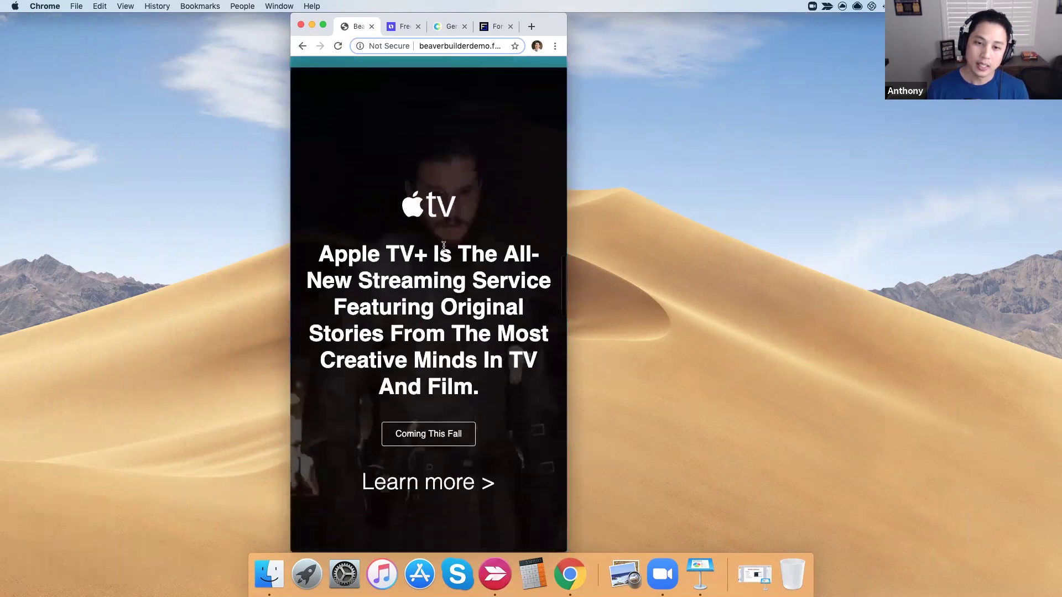
scroll(443, 247, down, 12)
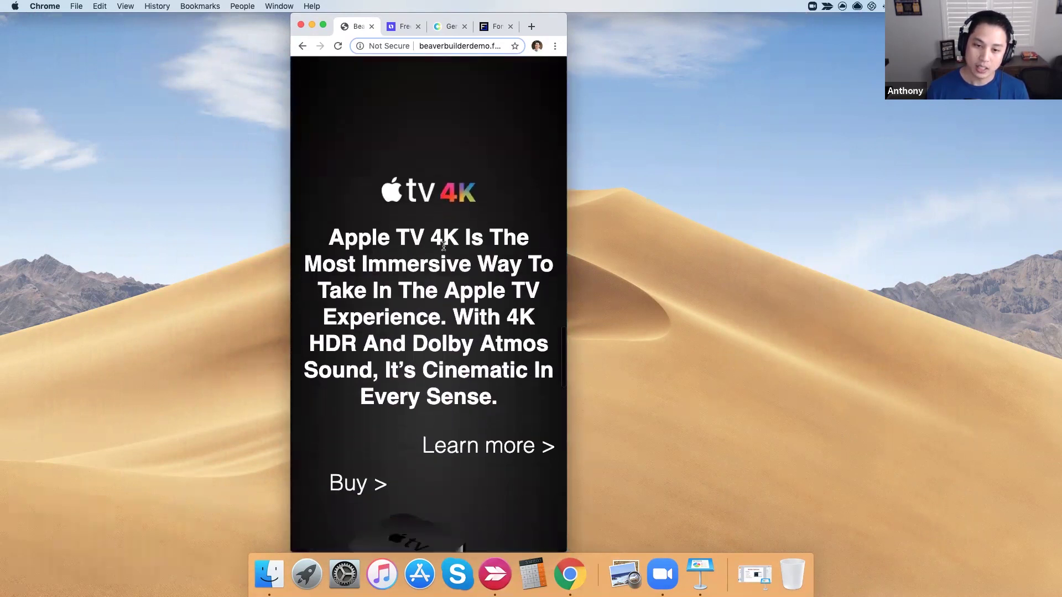
scroll(444, 246, down, 12)
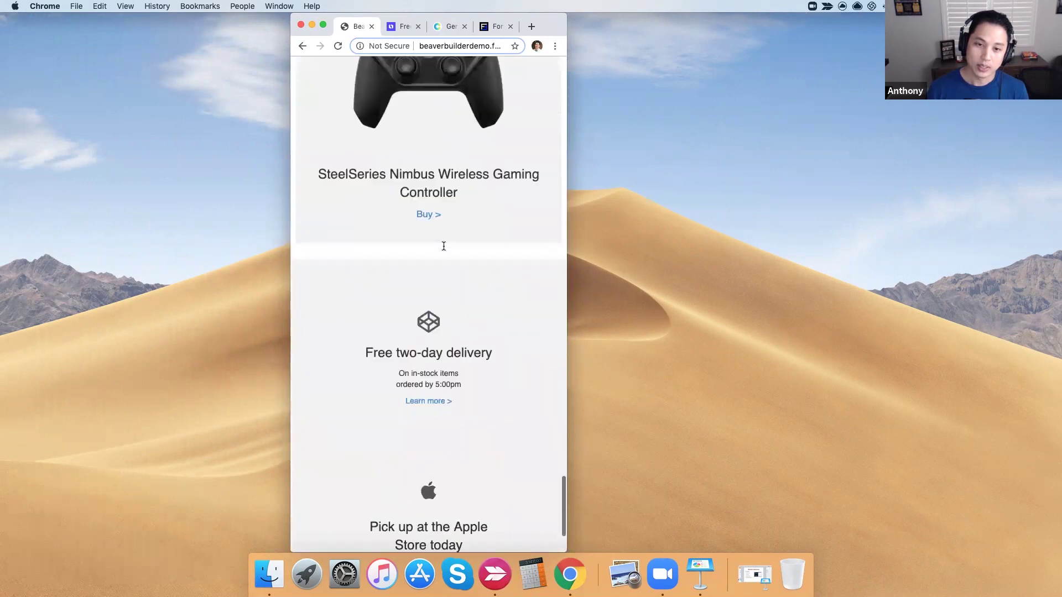
scroll(443, 249, up, 10)
scroll(443, 249, up, 20)
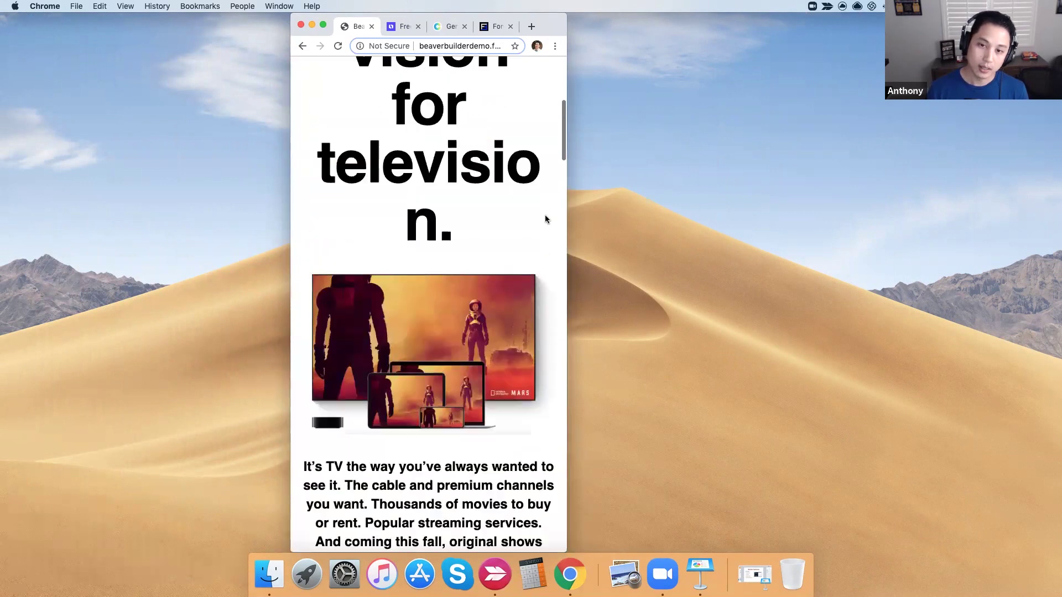
- Check the demo page sections at tablet width and widen the browser window back to desktop width
drag(665, 207, 758, 207)
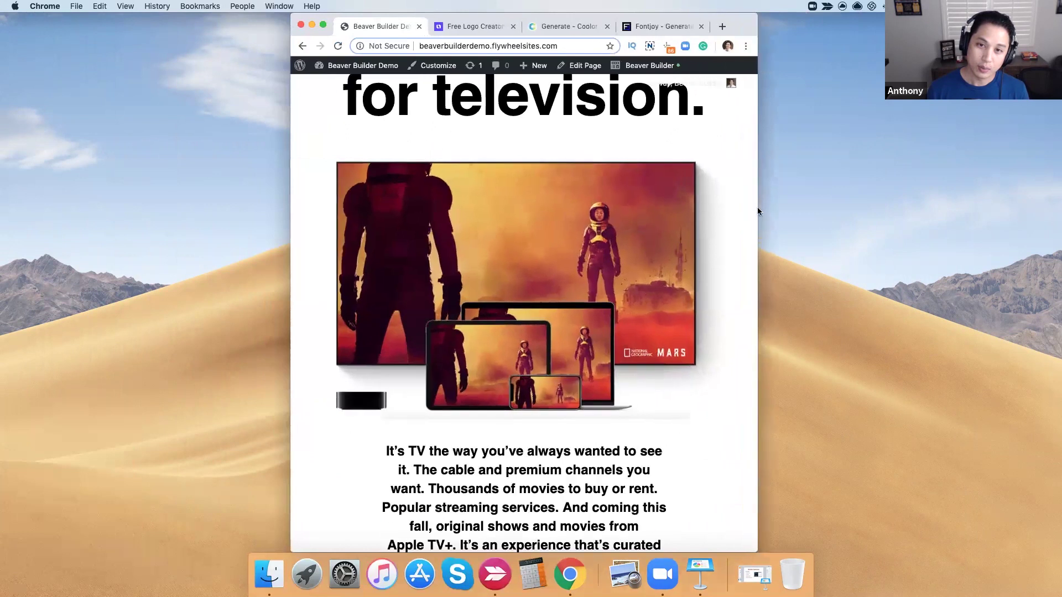
scroll(598, 205, up, 5)
scroll(597, 206, down, 15)
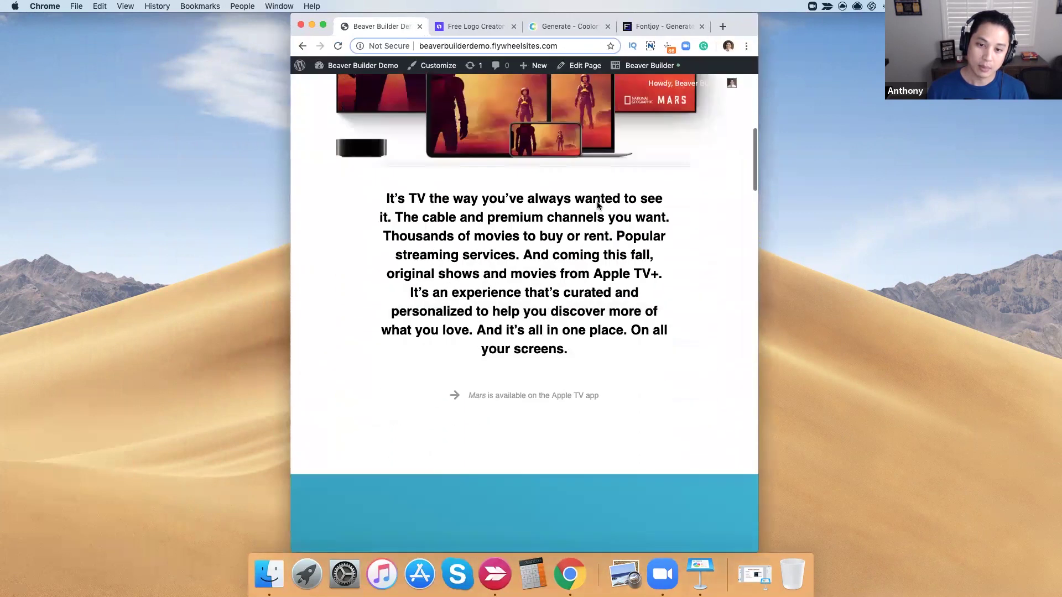
scroll(598, 205, down, 10)
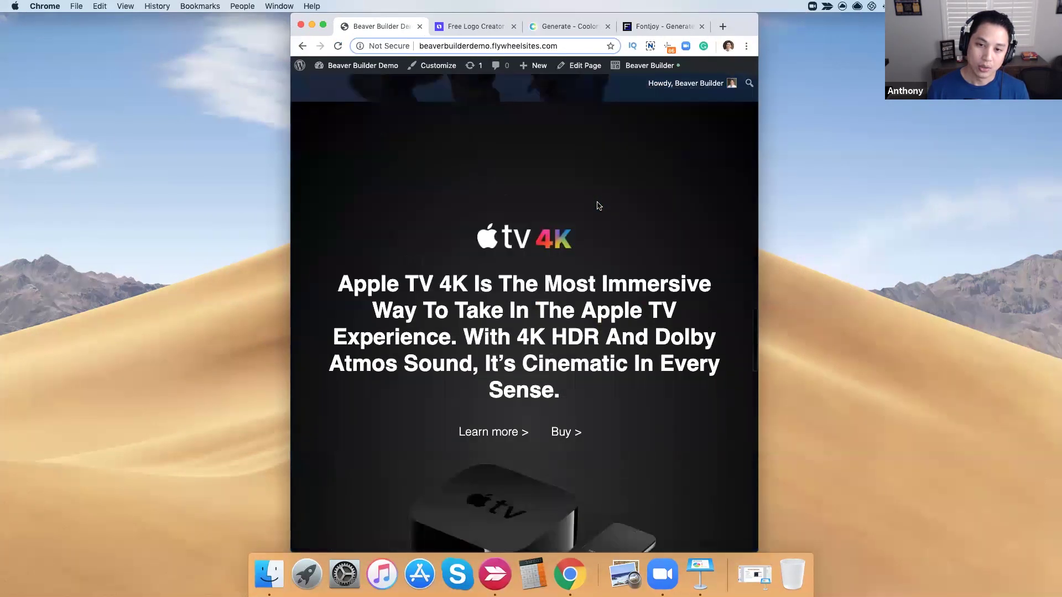
scroll(596, 206, up, 20)
drag(758, 213, 985, 211)
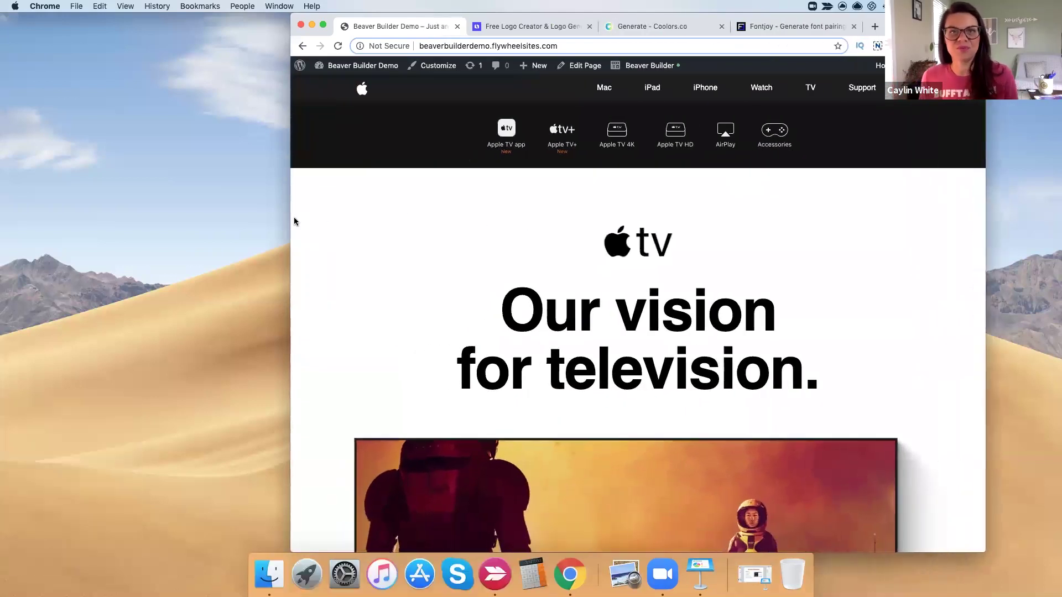
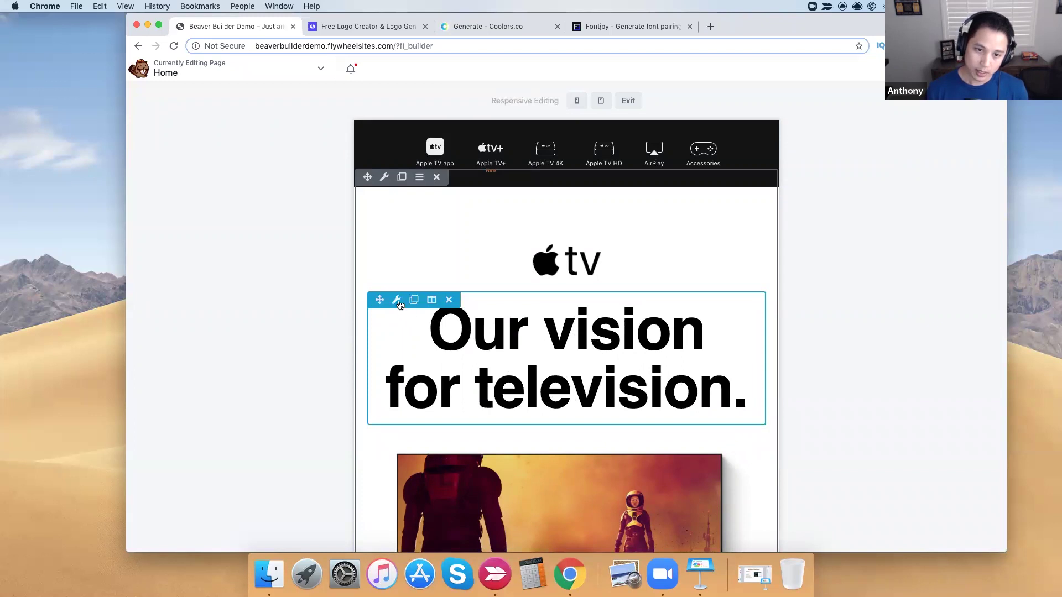
- Open the tablet font size setting of the "Our vision for television." heading
click(397, 302)
drag(921, 137, 777, 112)
click(698, 135)
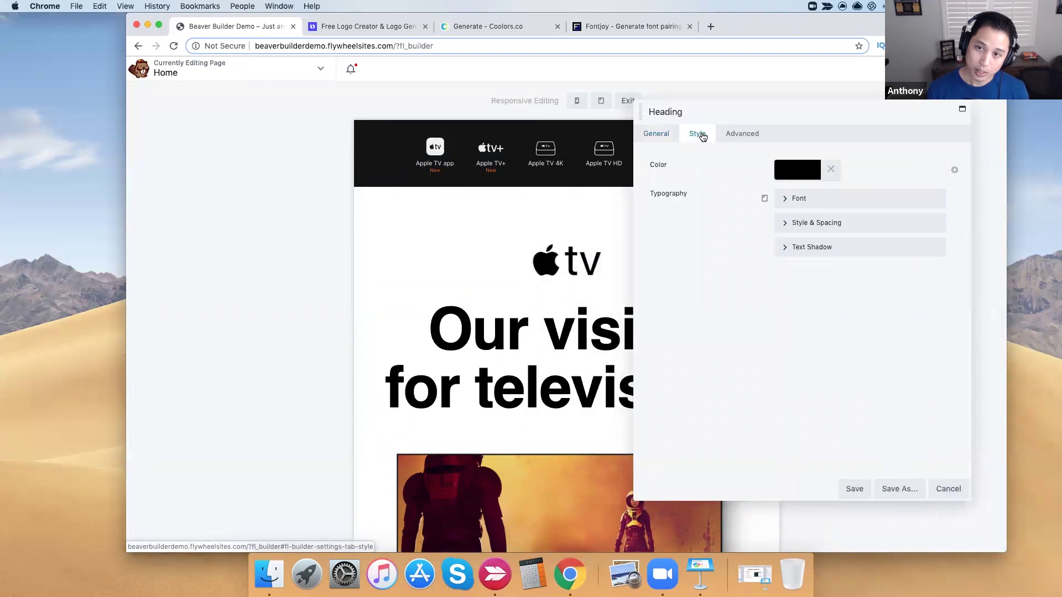
click(785, 200)
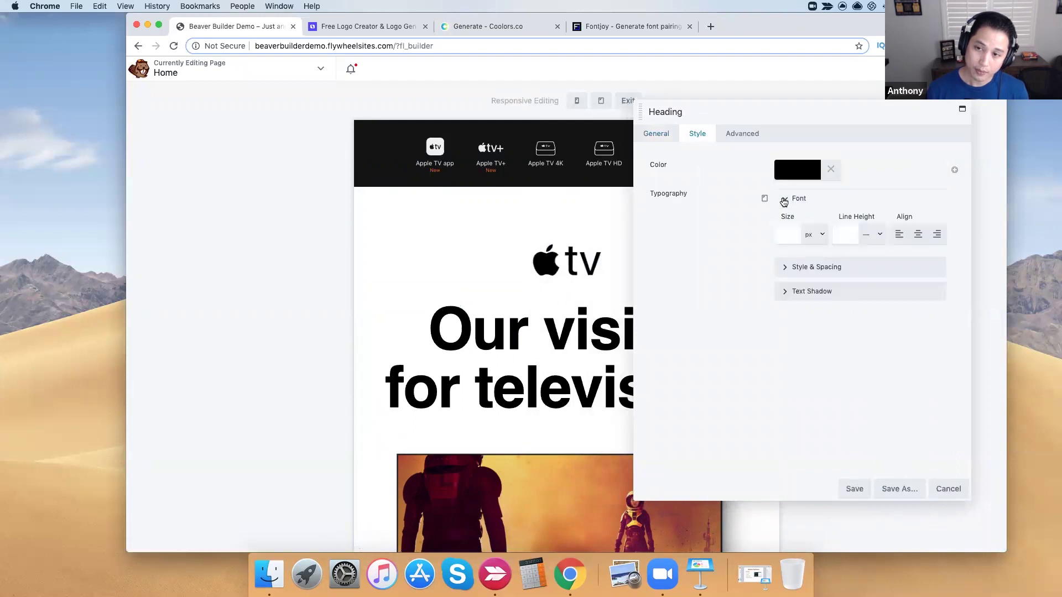
click(793, 237)
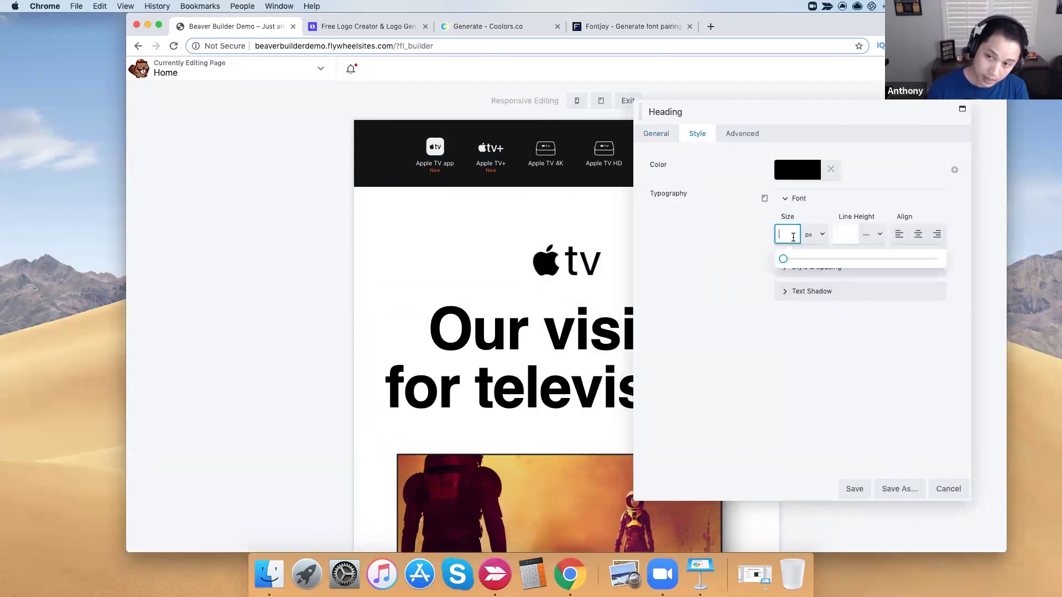
- Try tablet font sizes of 35 and 50 px on the hero heading and clear them
text(35)
key(BackSpace)
key(BackSpace)
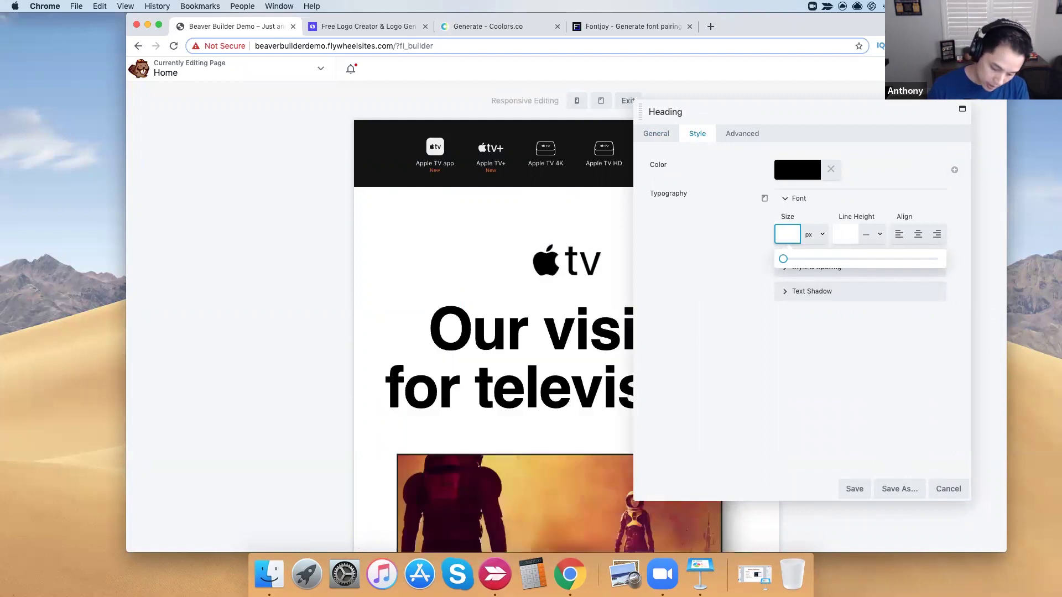
text(50)
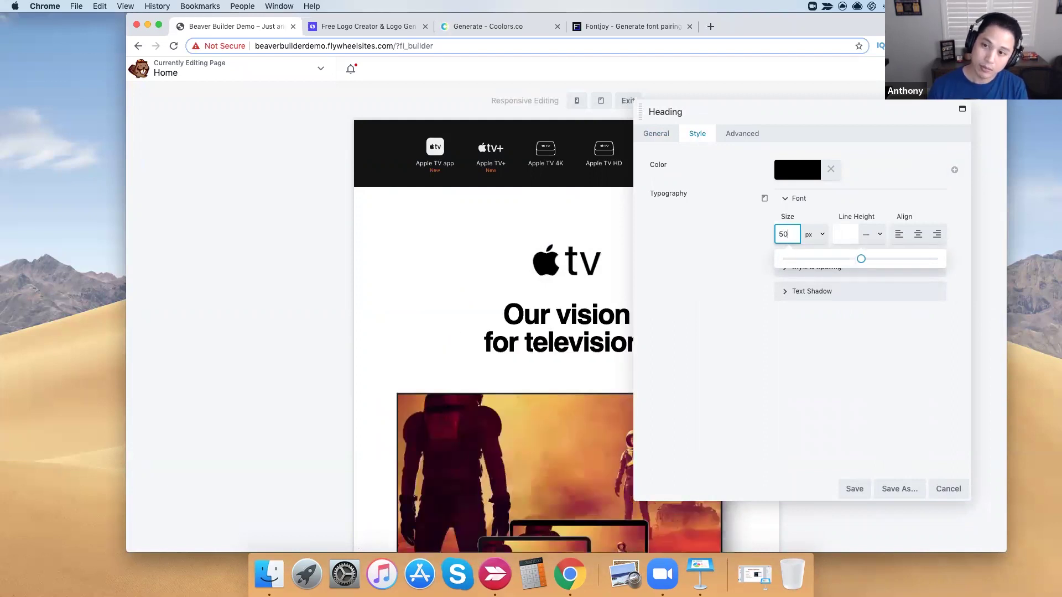
key(BackSpace)
key(BackSpace)
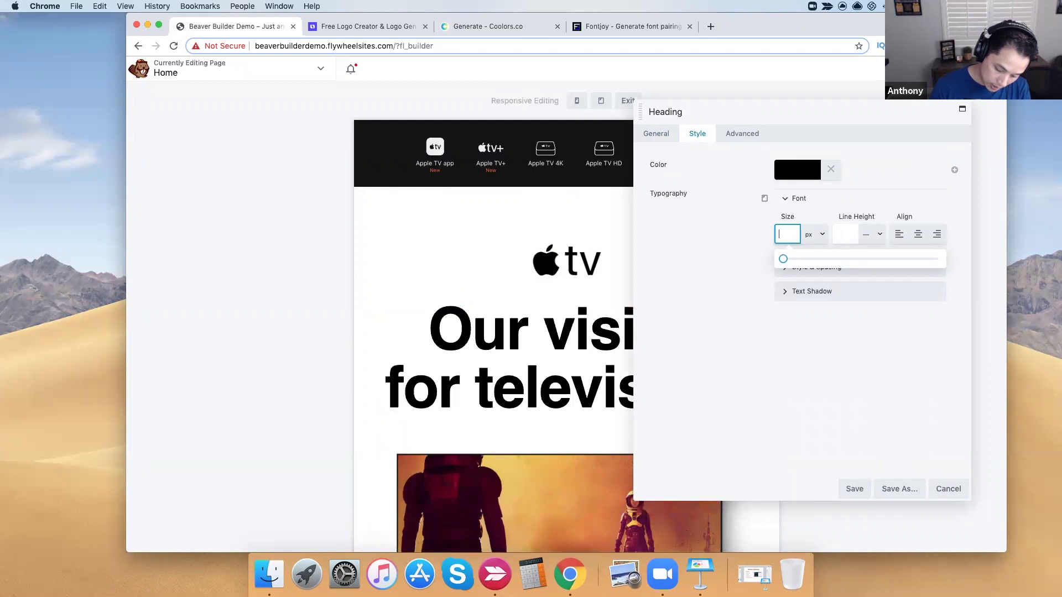
- Set the hero heading's tablet font size to 60 px and save the heading
text(74)
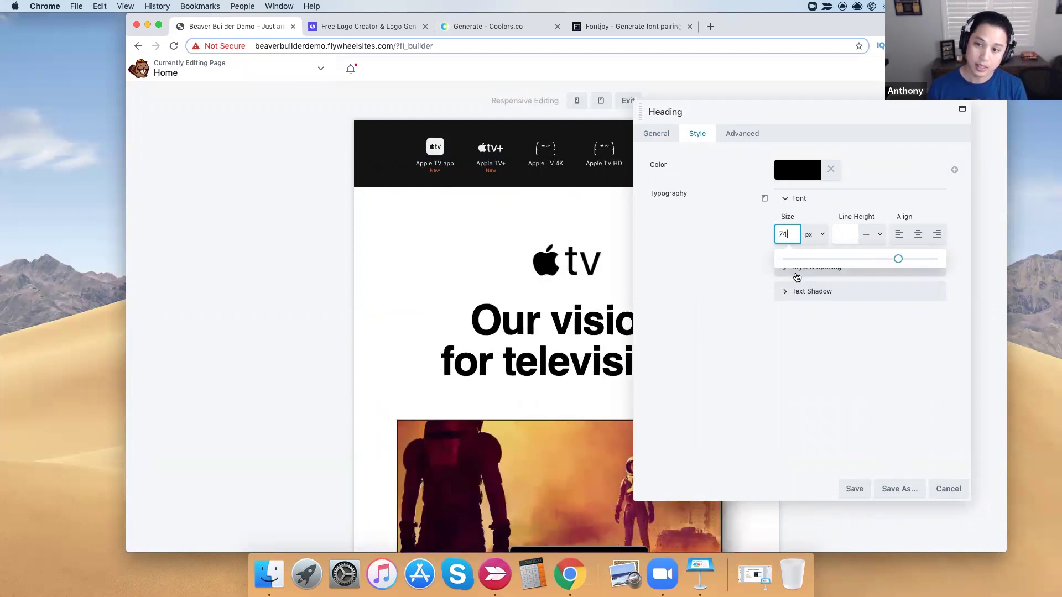
drag(900, 260, 876, 260)
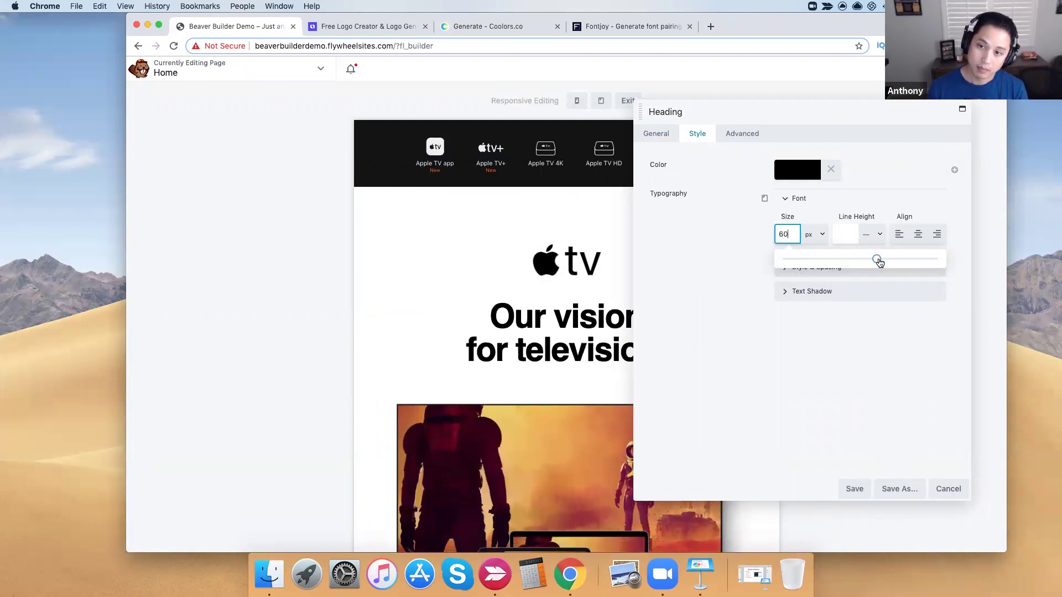
click(855, 489)
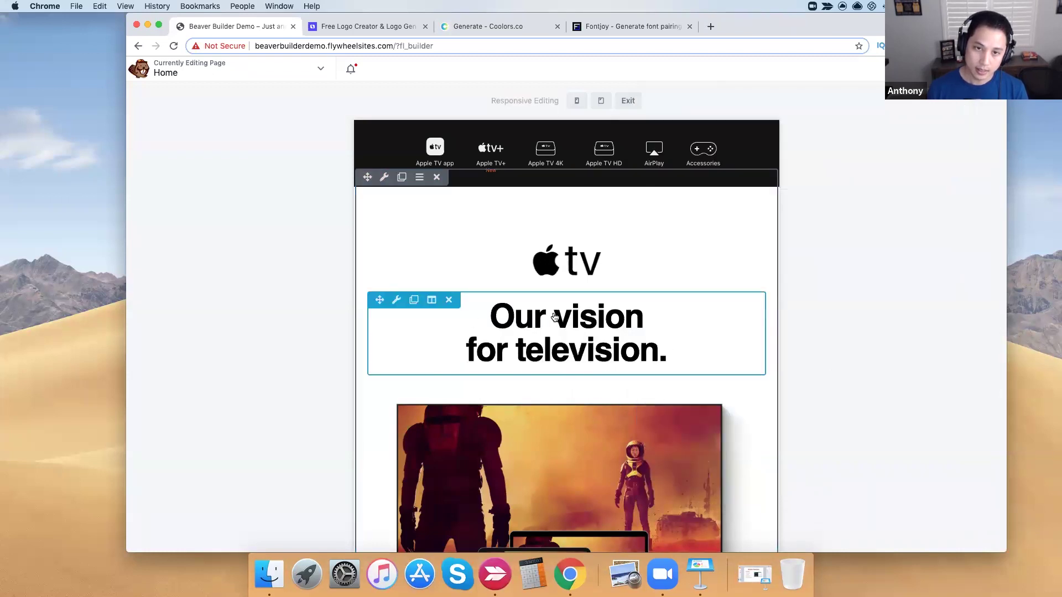
- Open the style settings of the "Our vision for television." heading in the phone preview, with the settings panel clear of the page
click(527, 339)
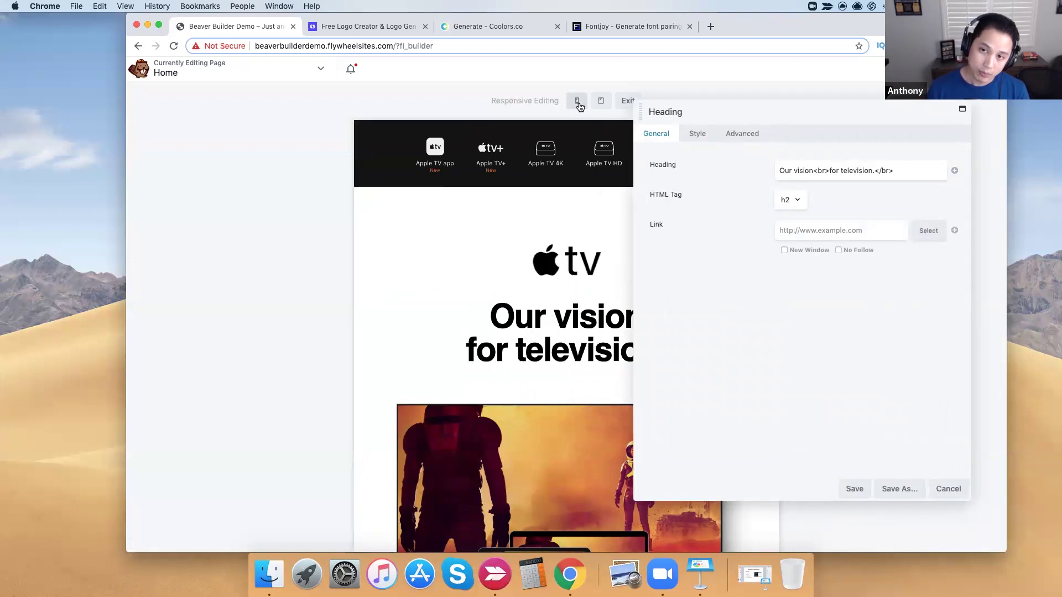
click(697, 135)
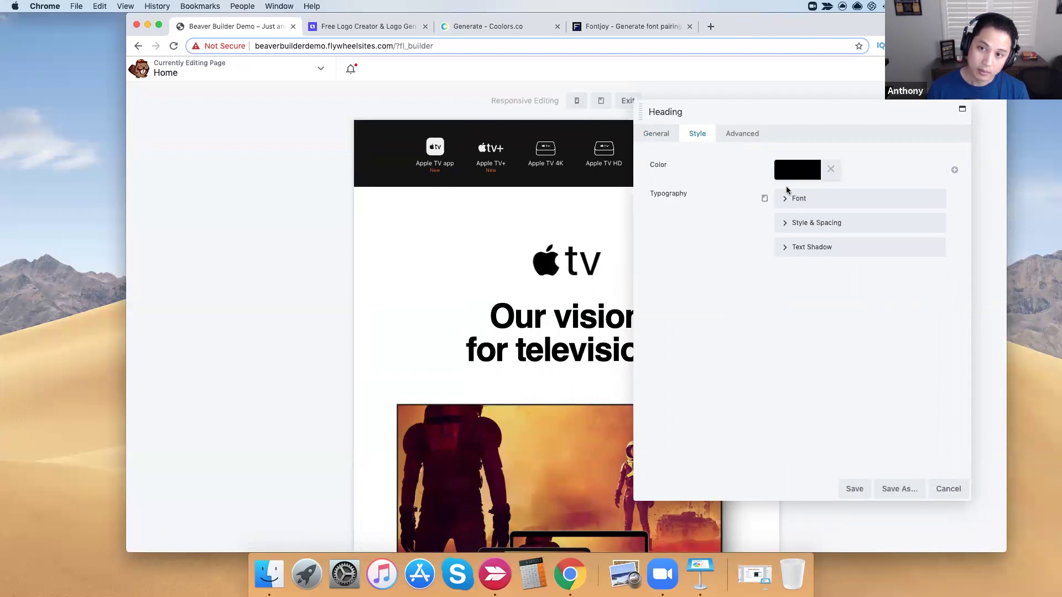
click(577, 101)
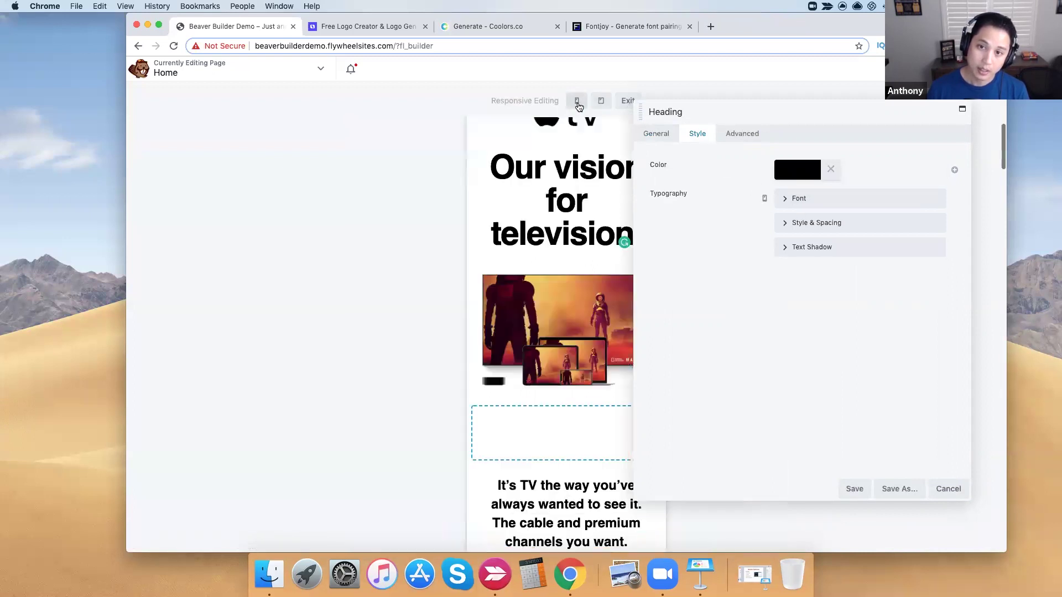
drag(731, 110, 275, 115)
drag(498, 191, 371, 205)
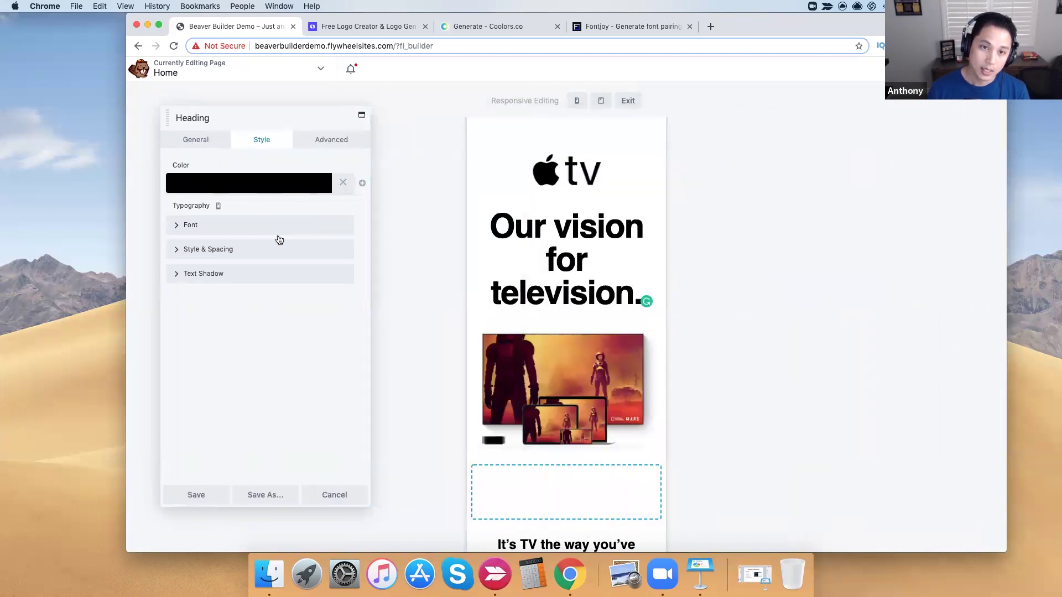
drag(241, 117, 236, 113)
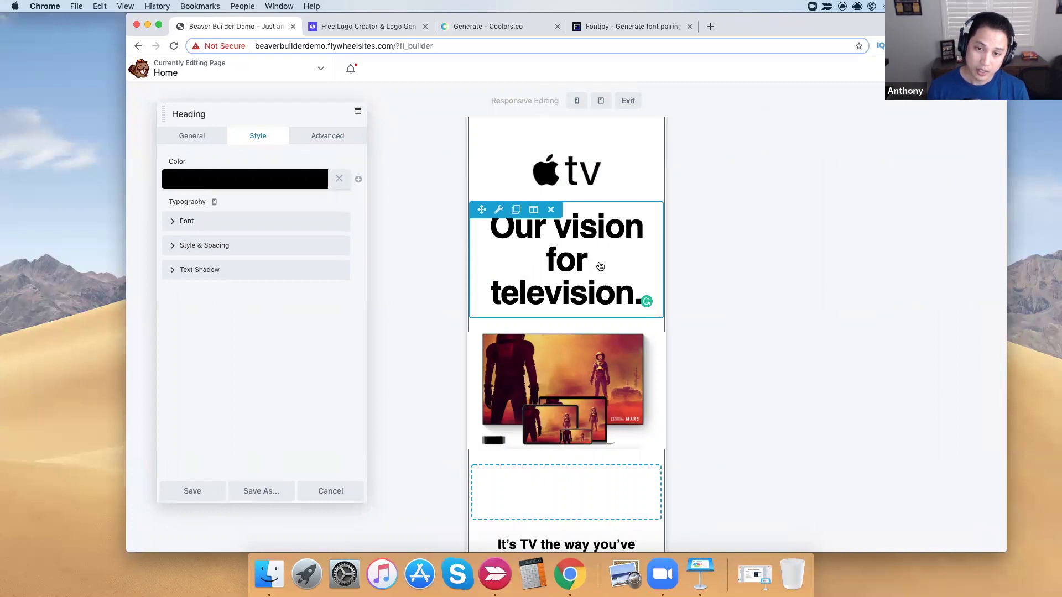
- Set the hero heading's phone font size to 35 px and save the heading
scroll(601, 266, down, 10)
scroll(600, 267, down, 8)
scroll(589, 272, up, 15)
scroll(590, 272, up, 1)
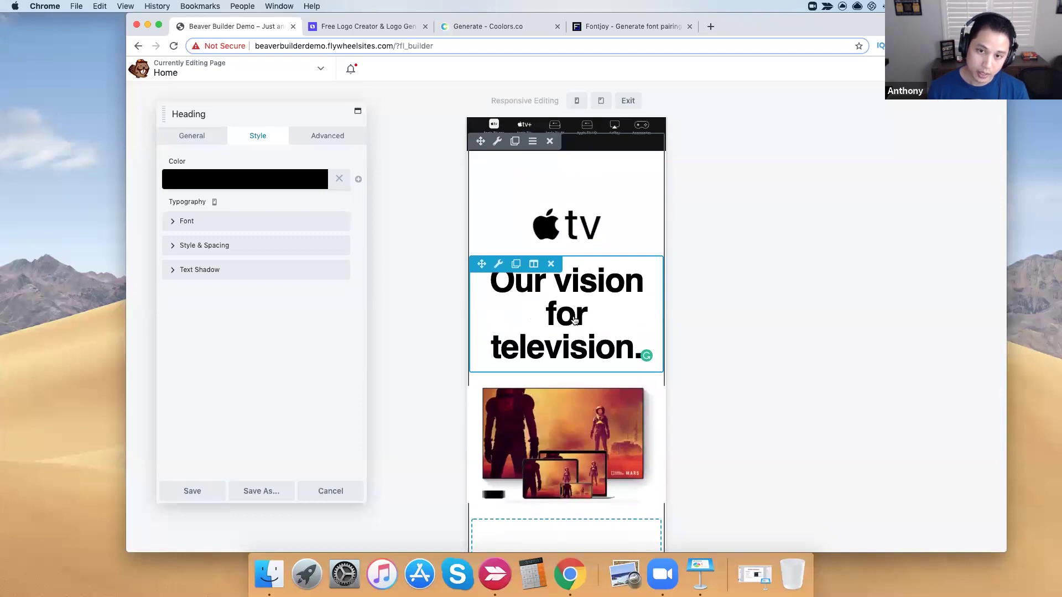
click(172, 226)
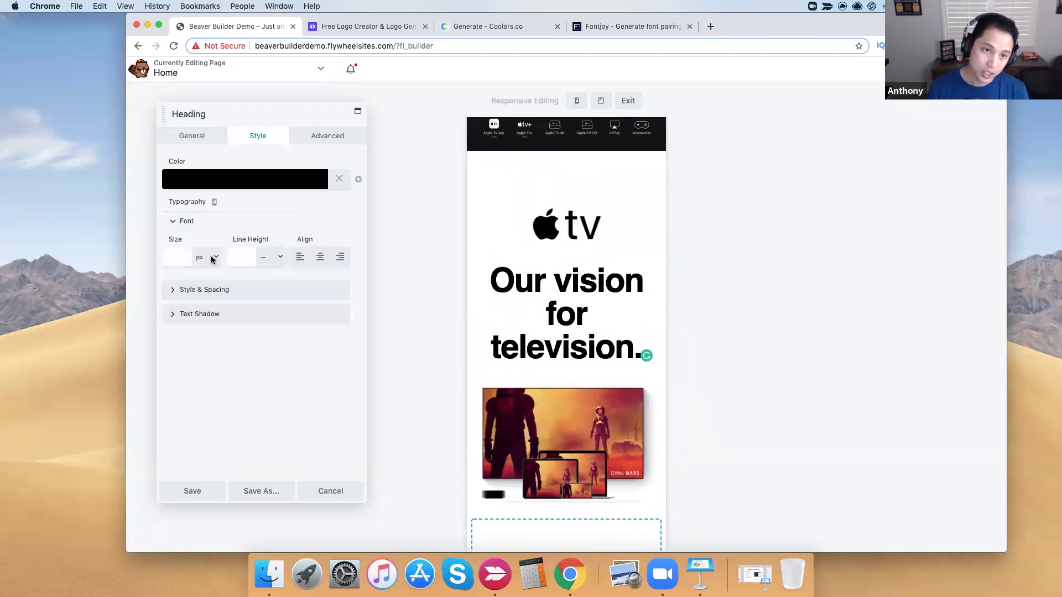
click(179, 256)
text(35)
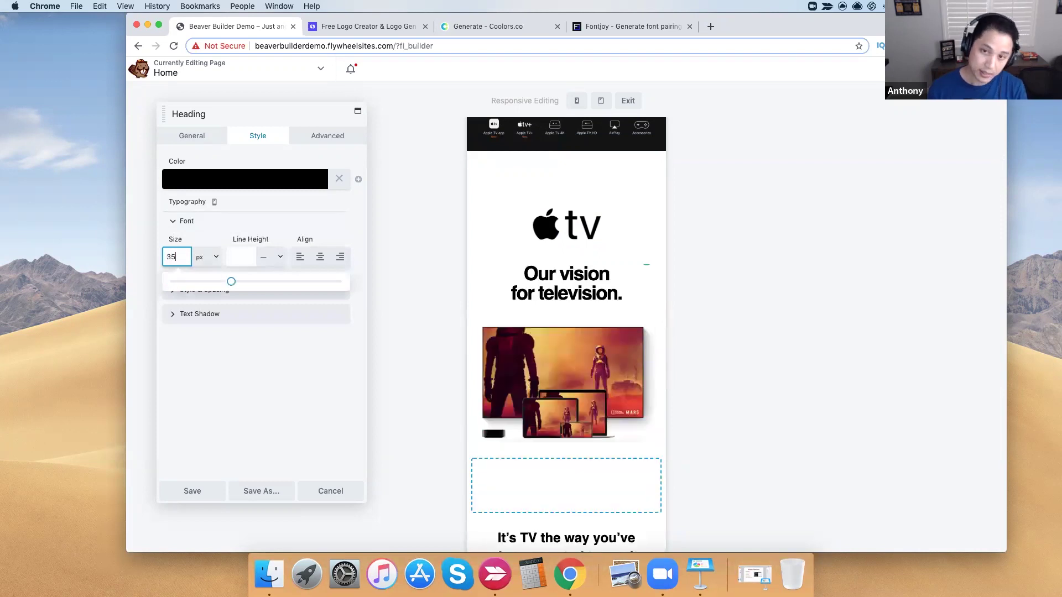
click(192, 491)
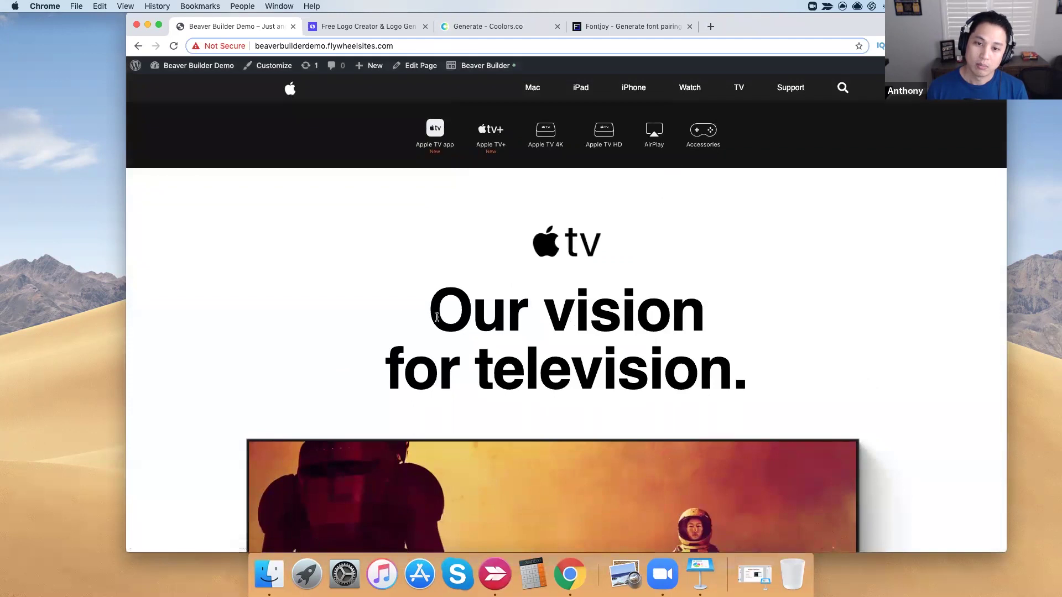
- Check the hero heading's size on the published page at desktop, tablet and phone widths, and restore the desktop width
drag(516, 324, 749, 366)
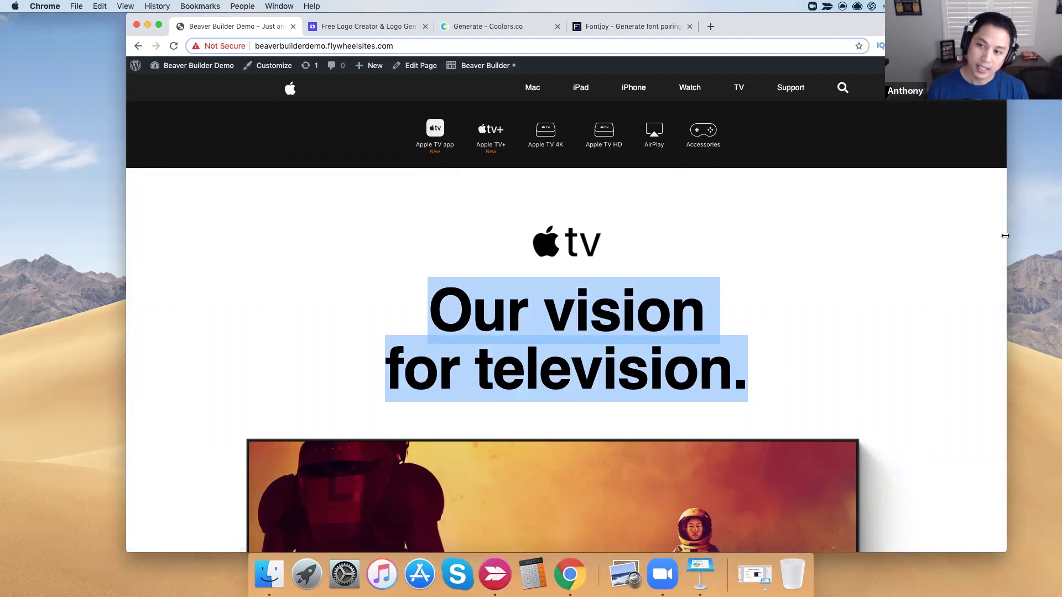
drag(1004, 235, 662, 241)
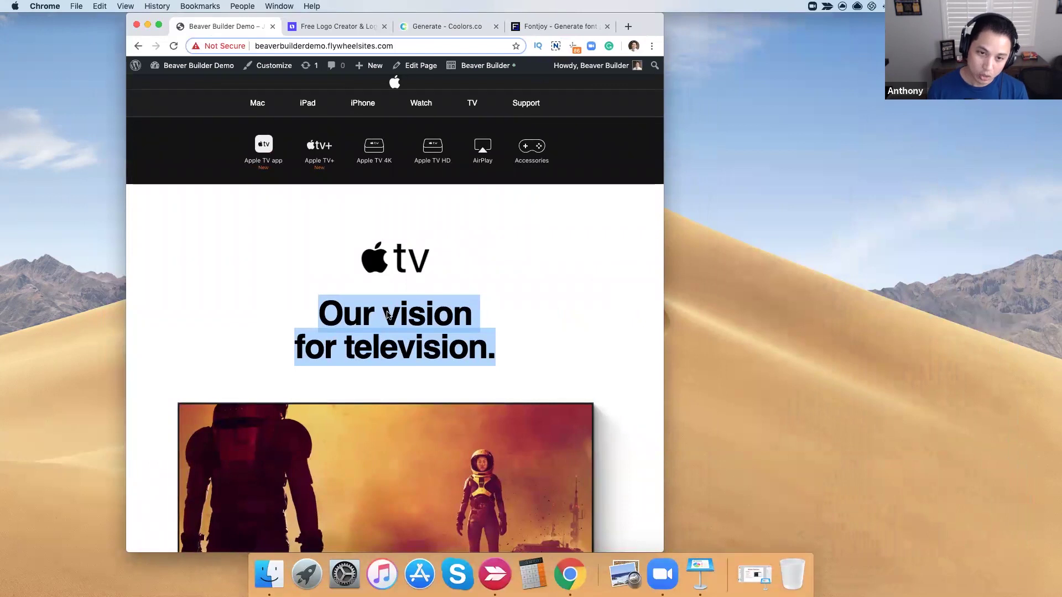
drag(661, 291, 398, 297)
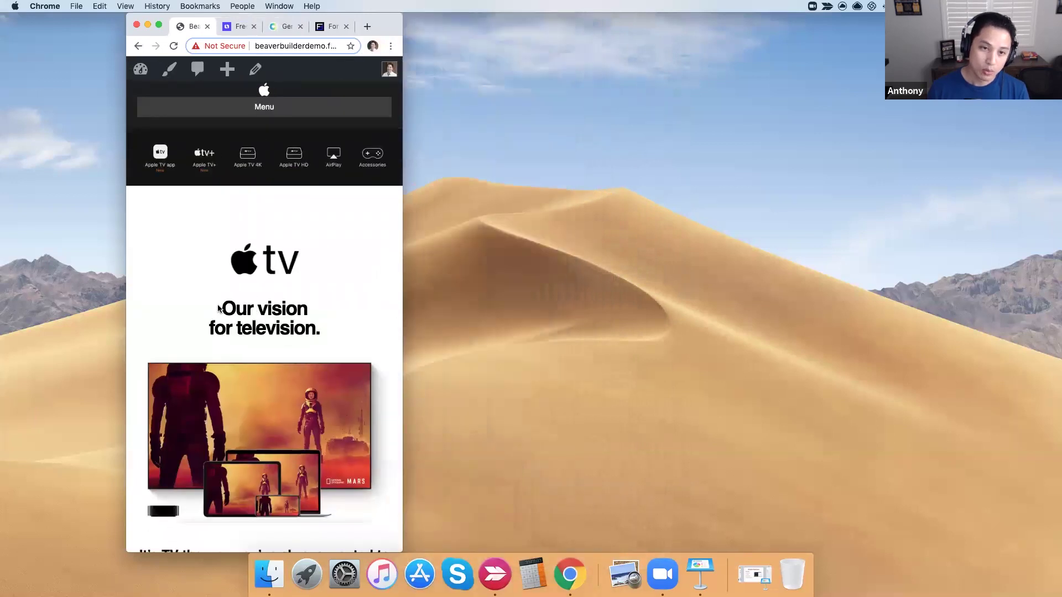
drag(219, 308, 325, 340)
drag(499, 323, 982, 354)
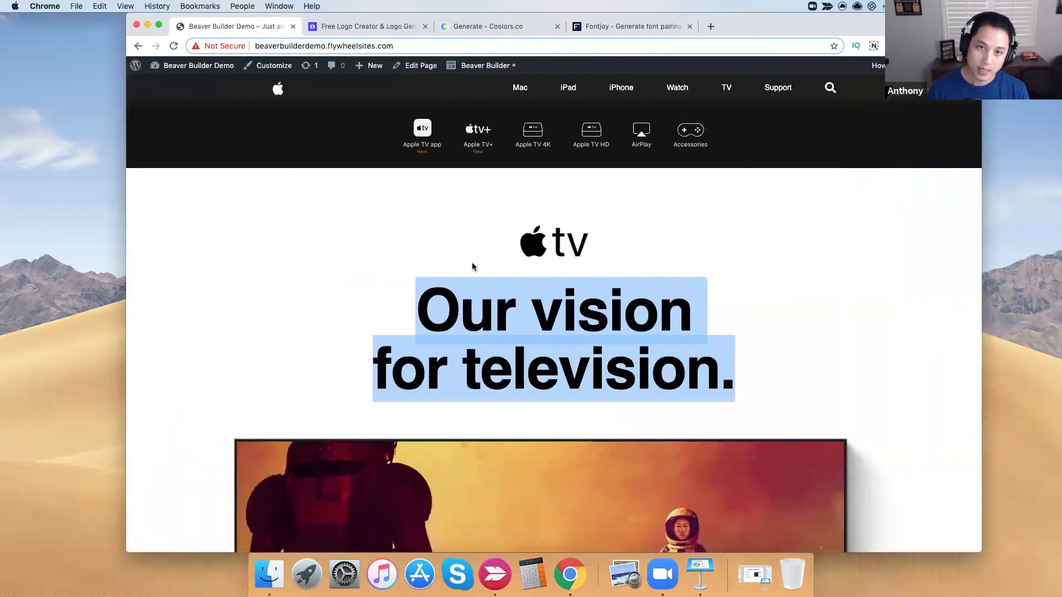
click(395, 274)
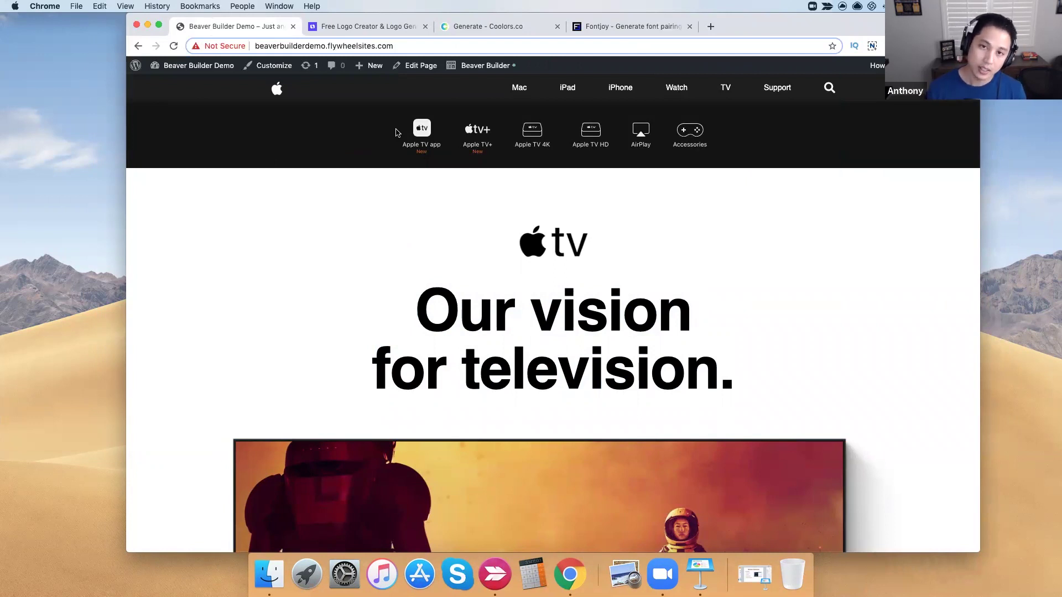
- Reopen the home page in Beaver Builder and switch on responsive editing for the hero section
click(482, 66)
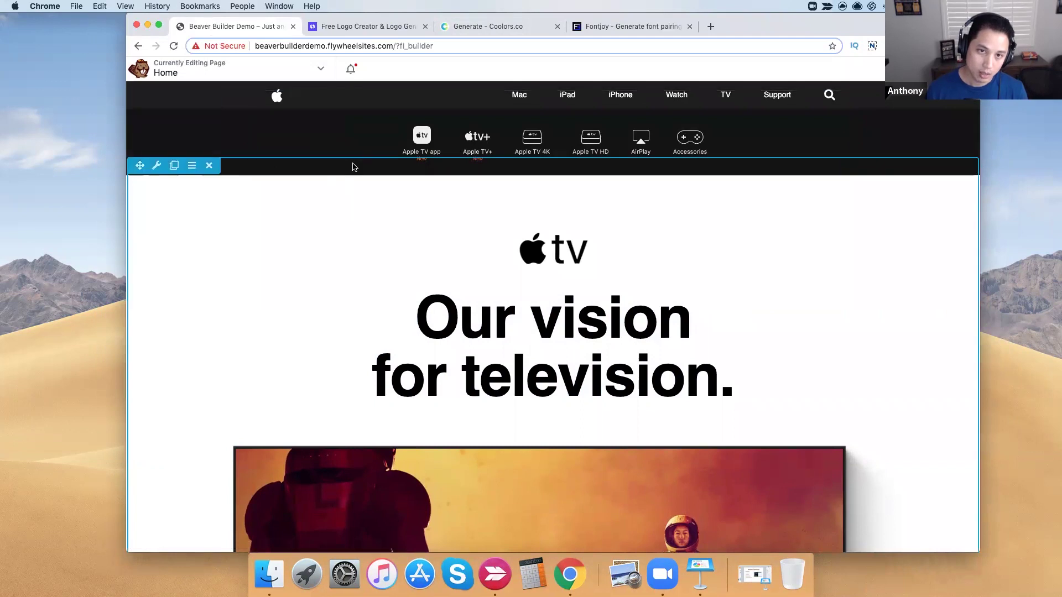
click(322, 74)
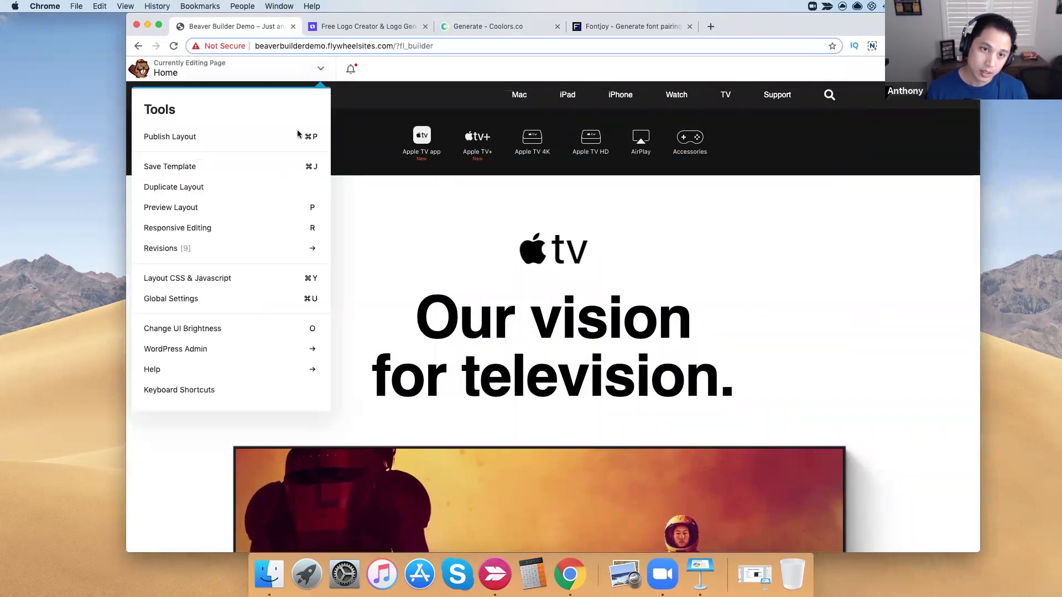
click(200, 226)
scroll(553, 310, down, 5)
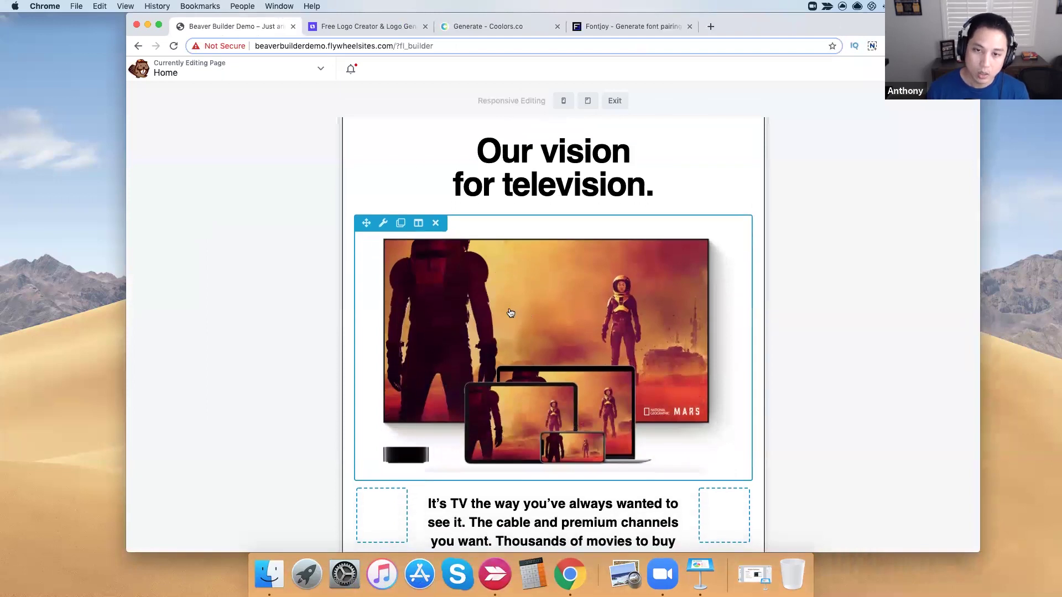
scroll(510, 313, up, 2)
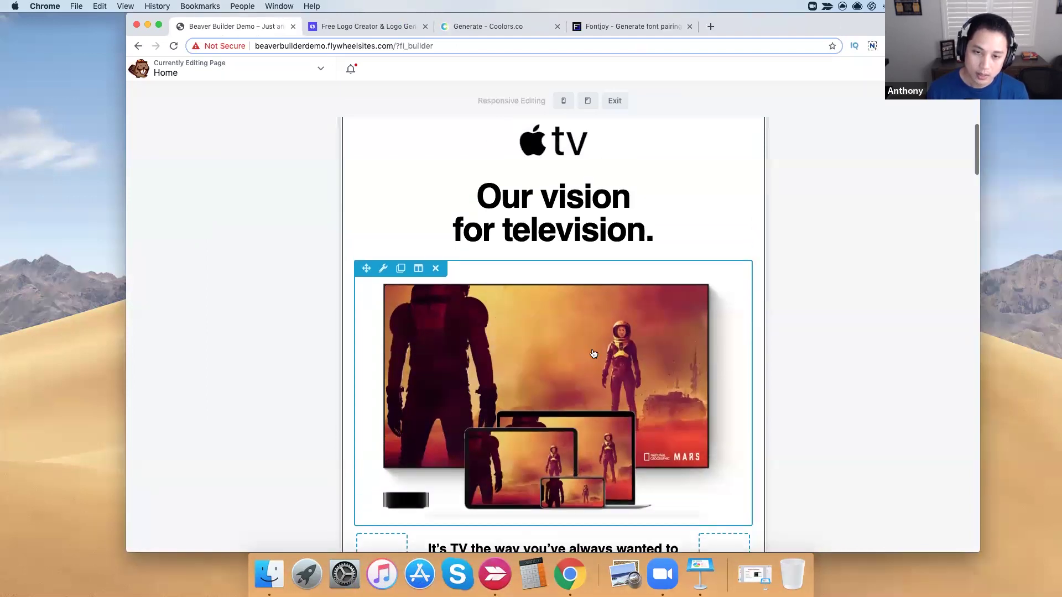
- Limit the hero photo's visibility breakpoint to Large & Medium Devices Only, save it and publish the page
click(512, 355)
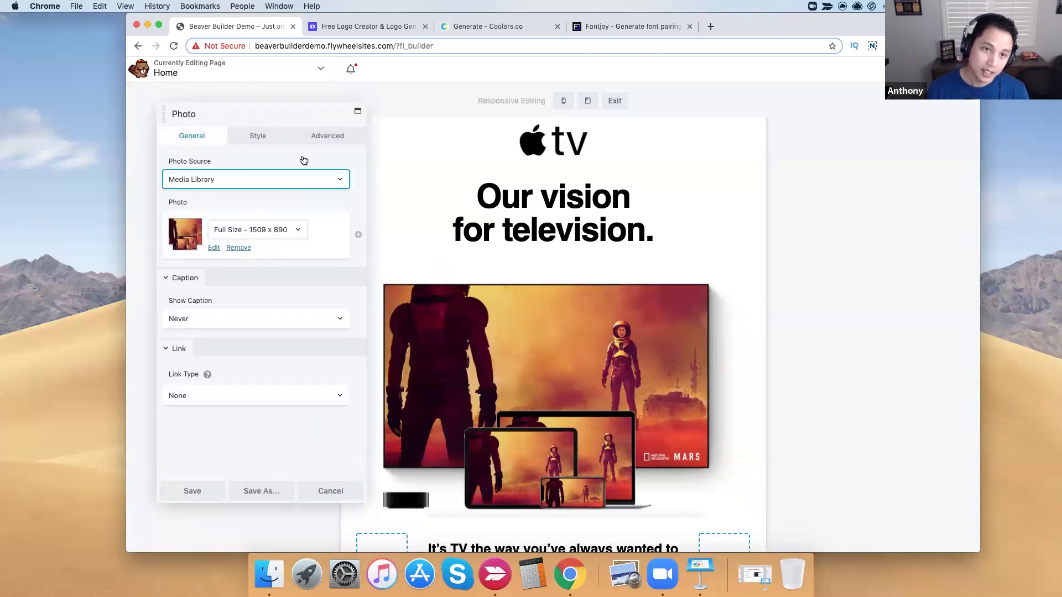
click(332, 139)
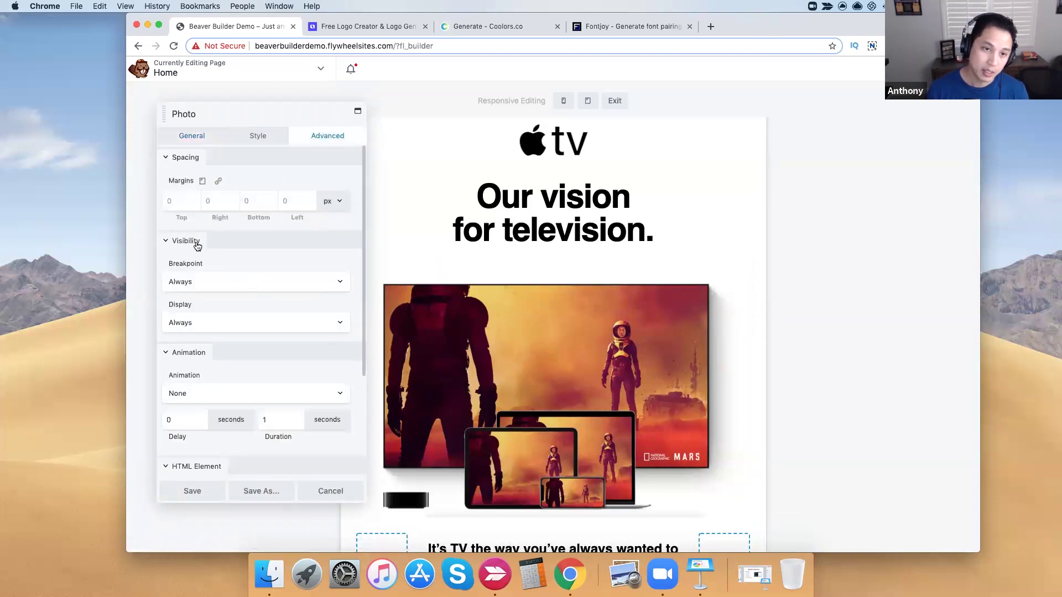
click(242, 285)
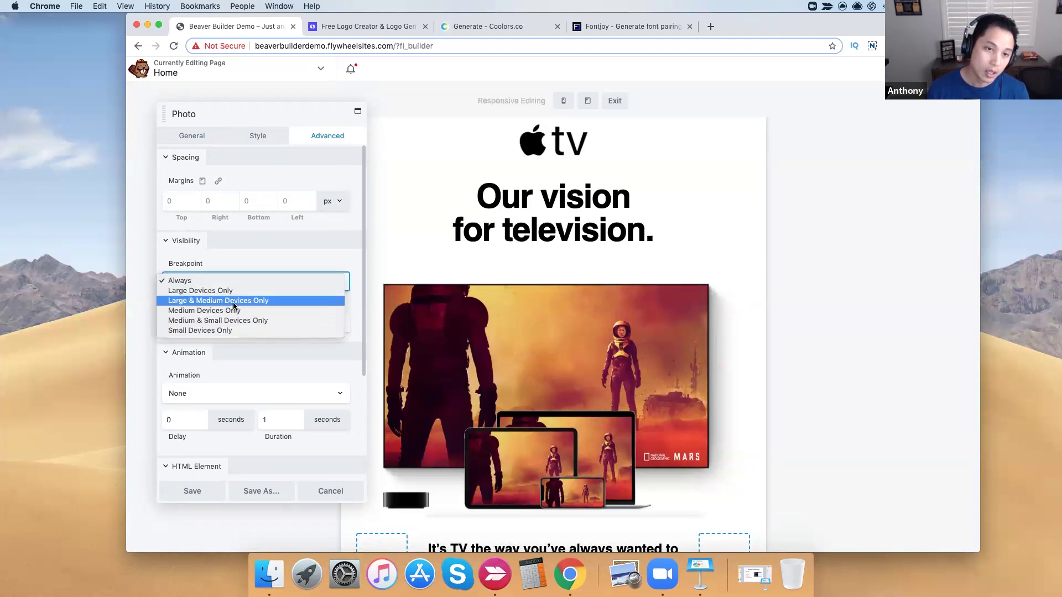
click(234, 303)
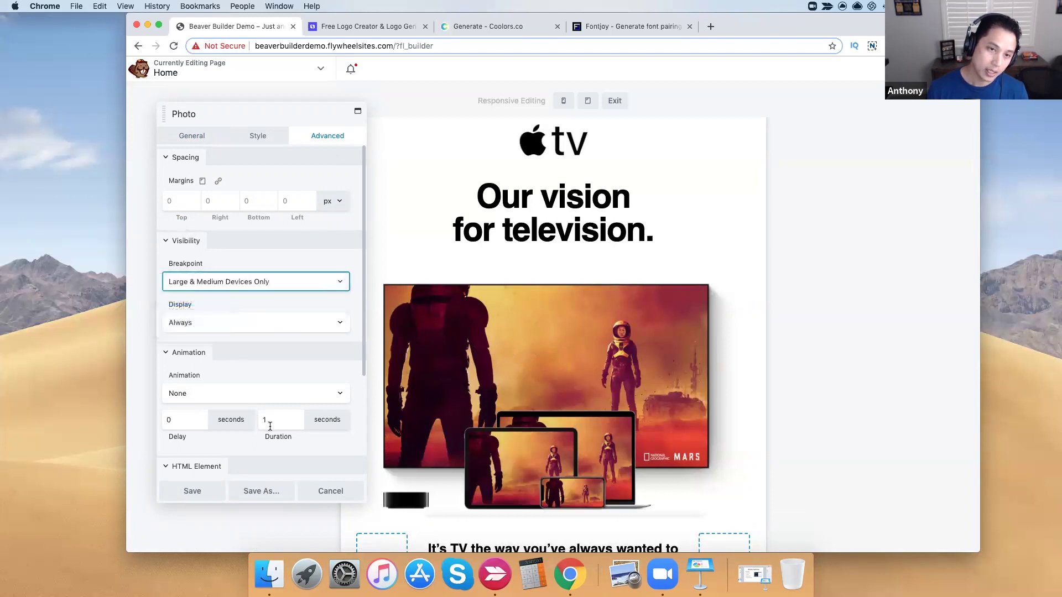
click(198, 496)
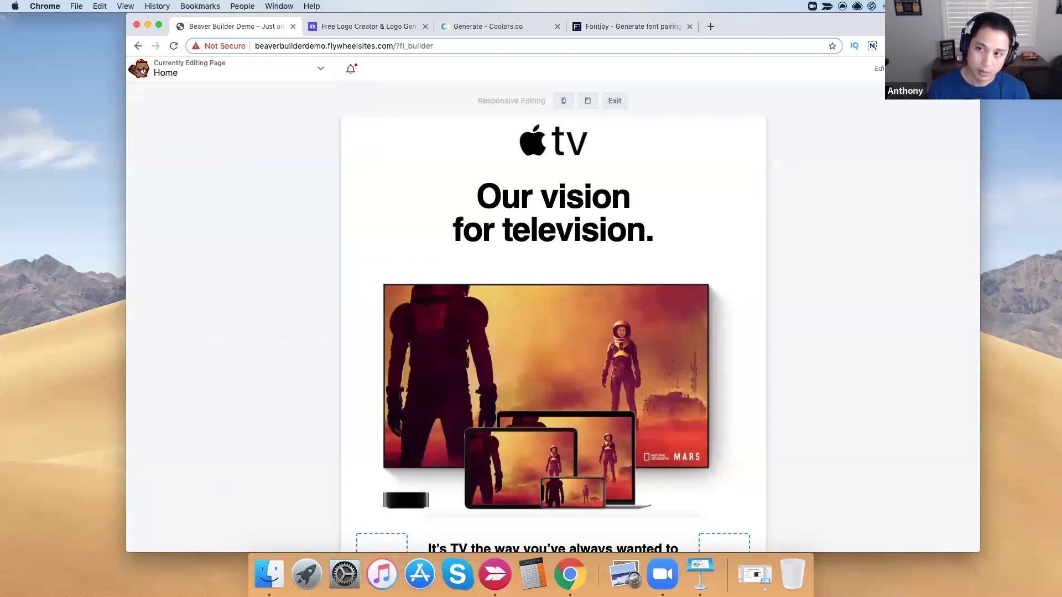
click(960, 69)
click(901, 68)
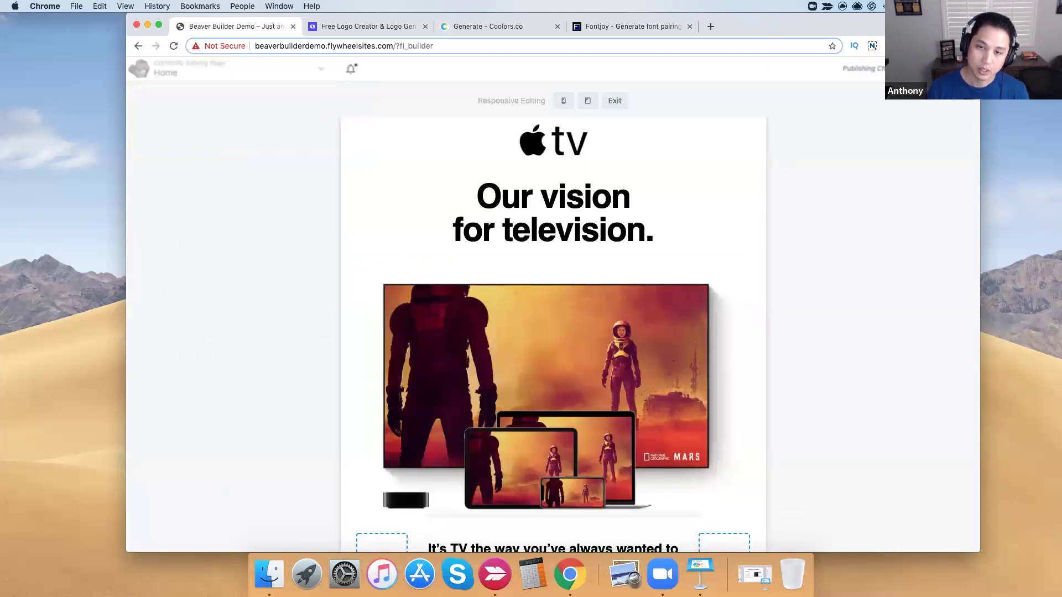
- Compare the hero image's visibility on the published page at desktop and phone widths, and return the window to desktop width
scroll(644, 363, down, 5)
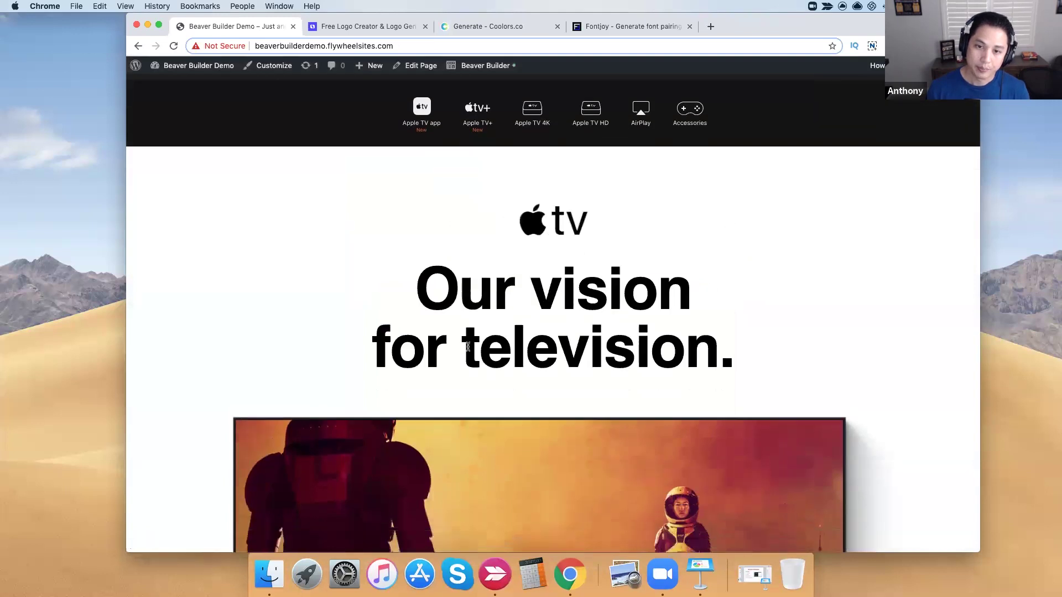
scroll(644, 362, down, 1)
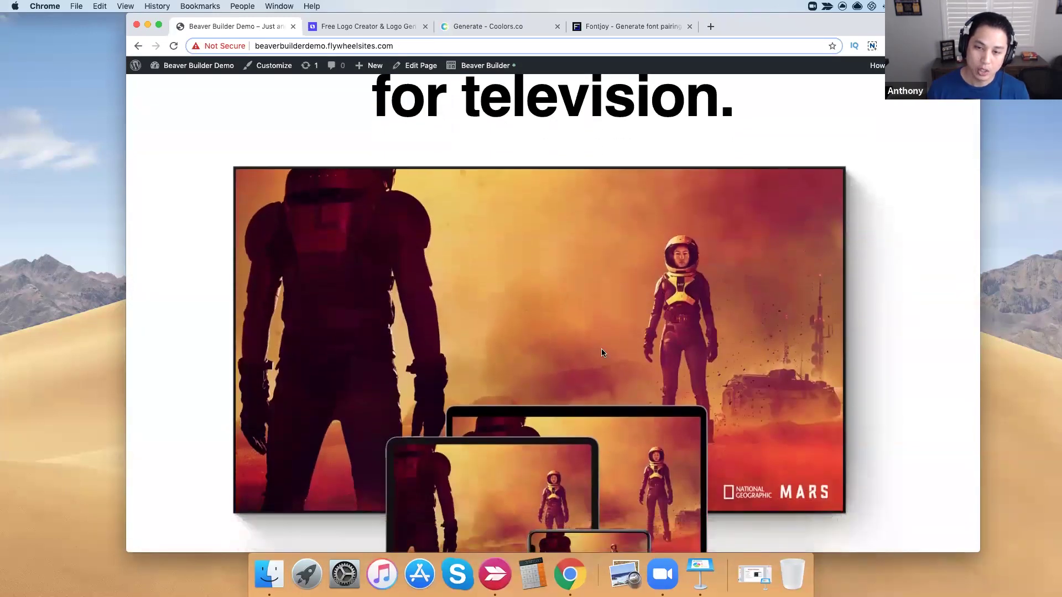
scroll(893, 316, up, 1)
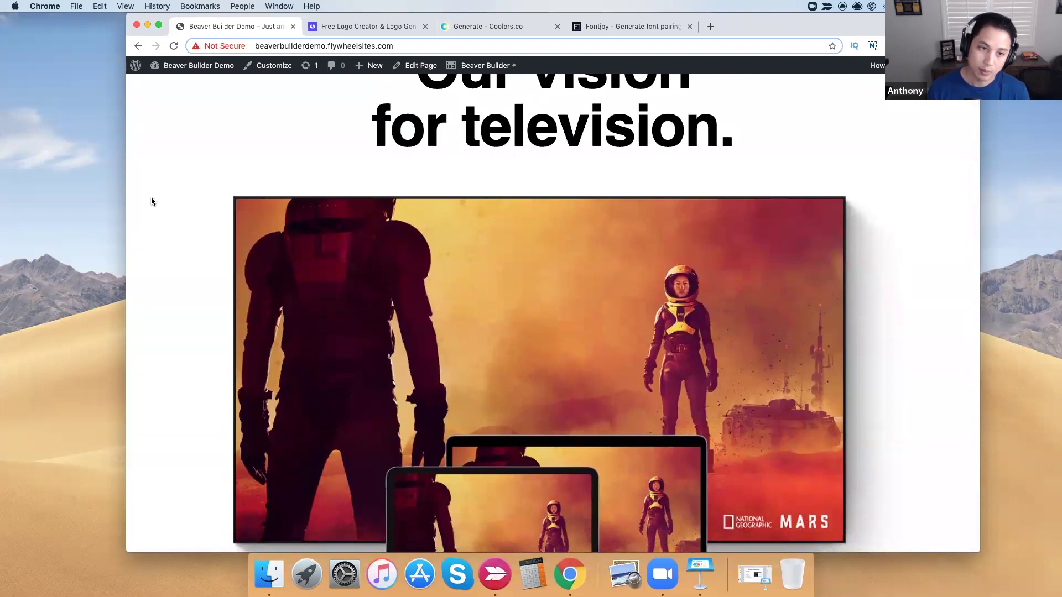
drag(126, 211, 748, 244)
scroll(748, 243, down, 1)
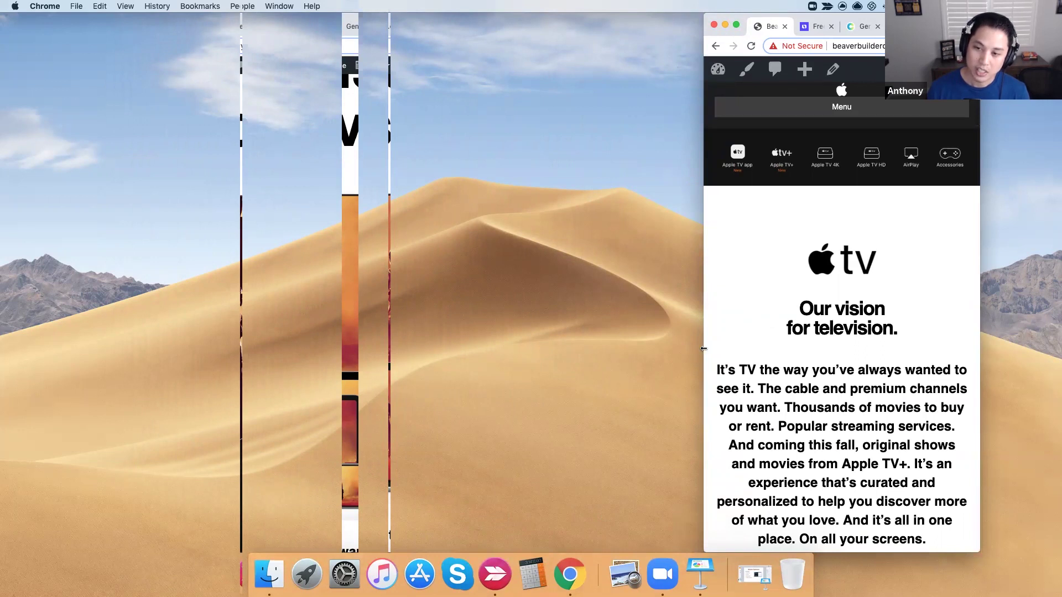
drag(704, 349, 176, 326)
scroll(596, 357, down, 5)
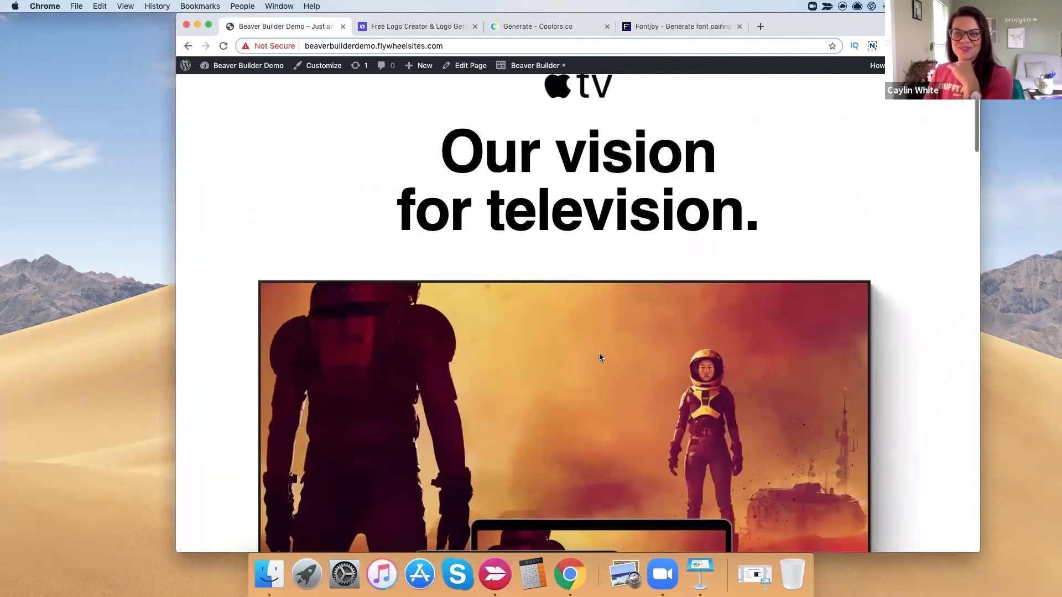
scroll(600, 356, down, 5)
scroll(600, 357, up, 5)
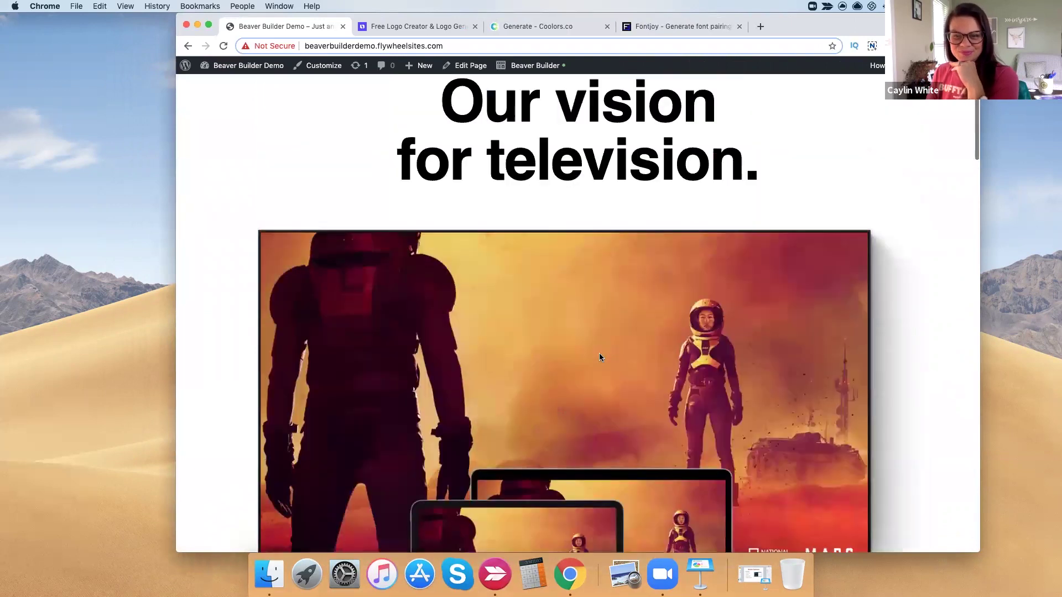
scroll(600, 357, up, 3)
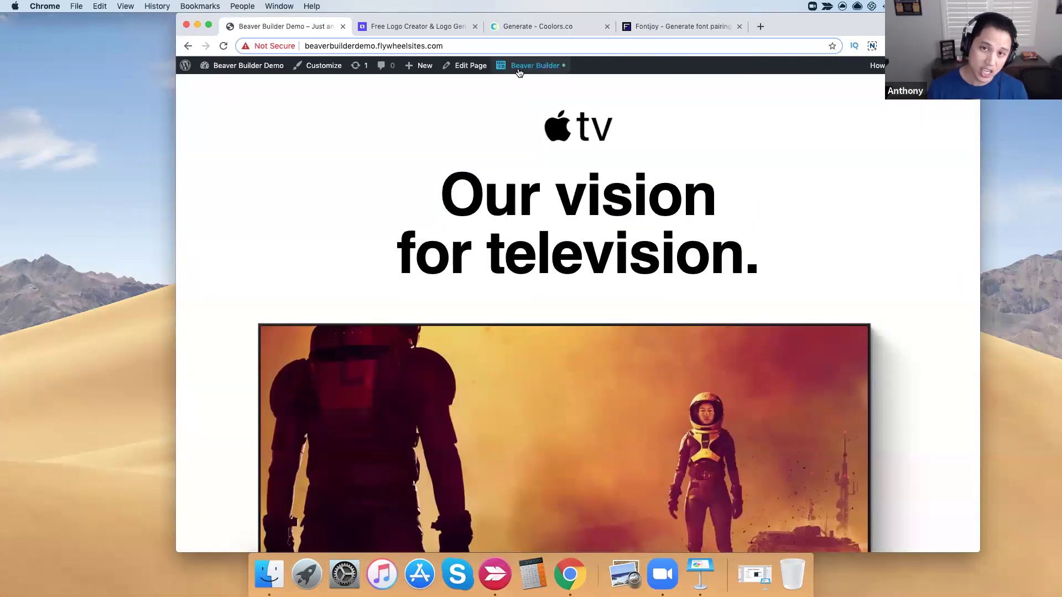
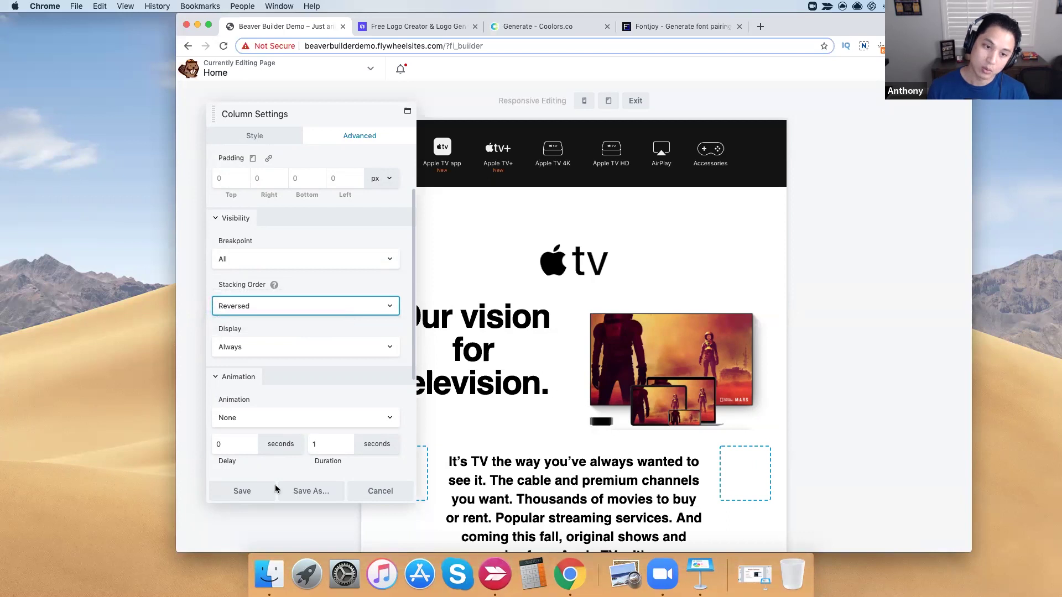
- Save and publish the hero column's Reversed stacking order, and check the page by narrowing and widening the browser window
click(242, 491)
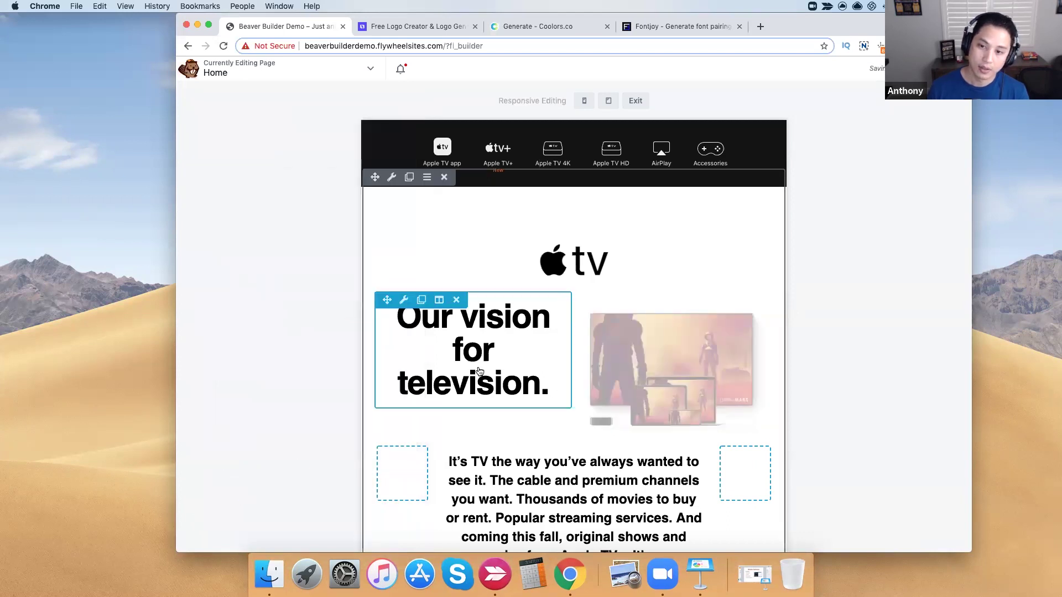
click(954, 69)
click(903, 69)
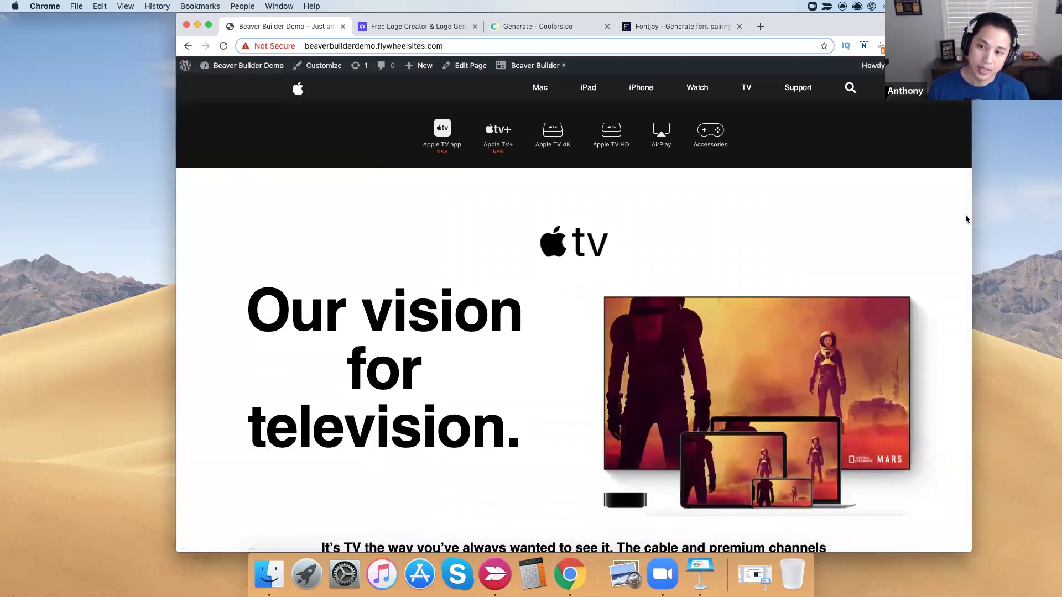
drag(972, 216, 455, 216)
drag(670, 221, 892, 239)
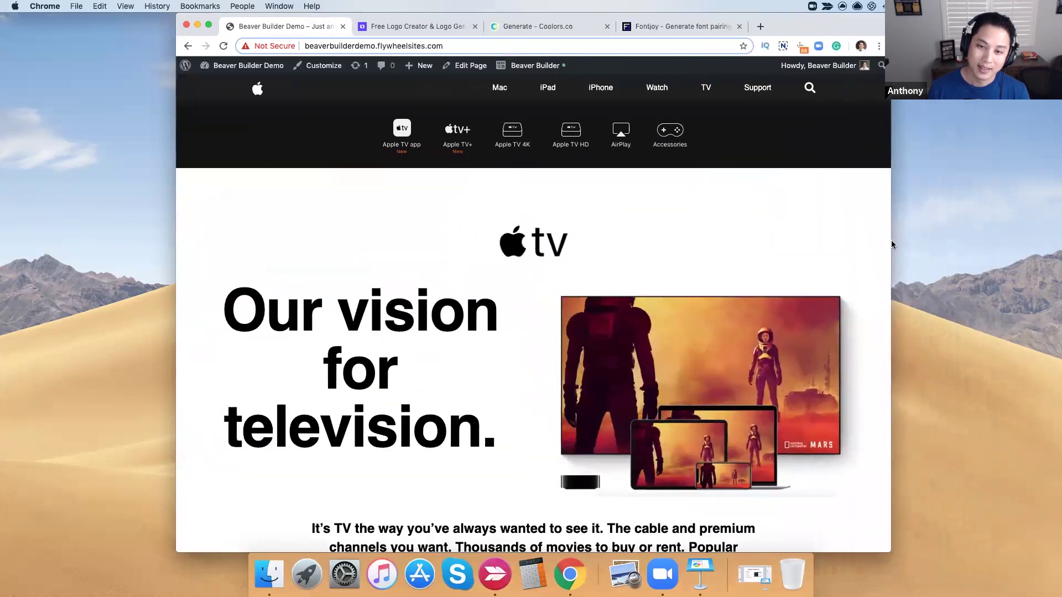
- Reopen the home page in Beaver Builder, set the hero photo's visibility breakpoint to Always, save it and publish the page
click(521, 67)
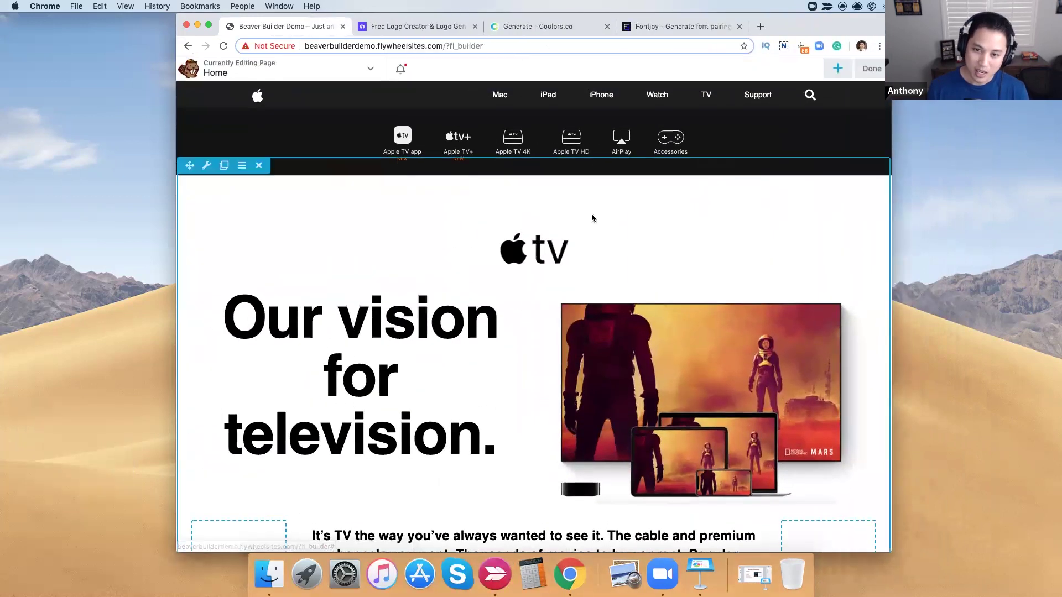
click(618, 331)
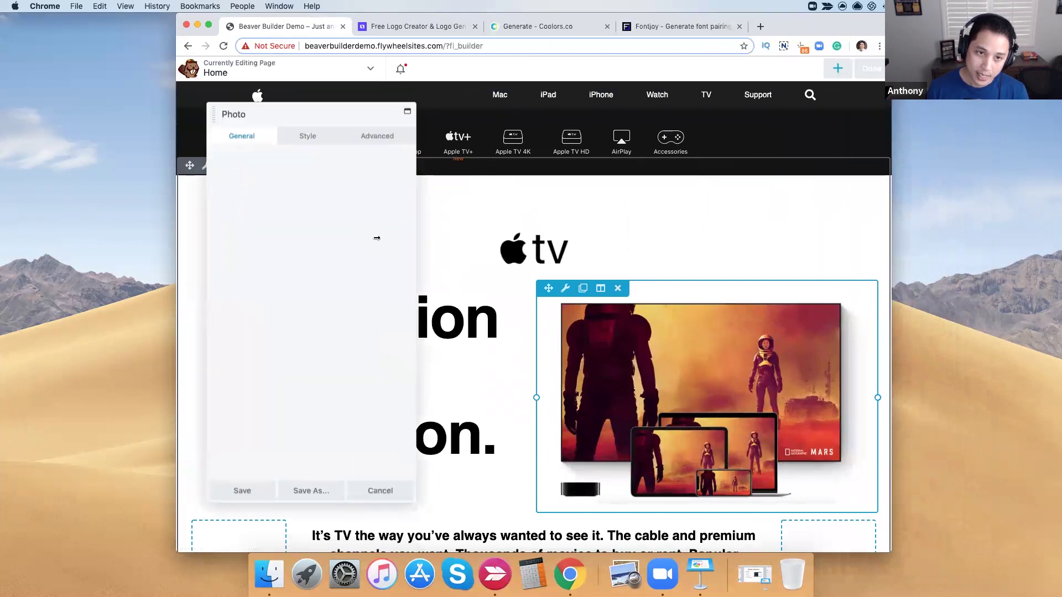
click(372, 145)
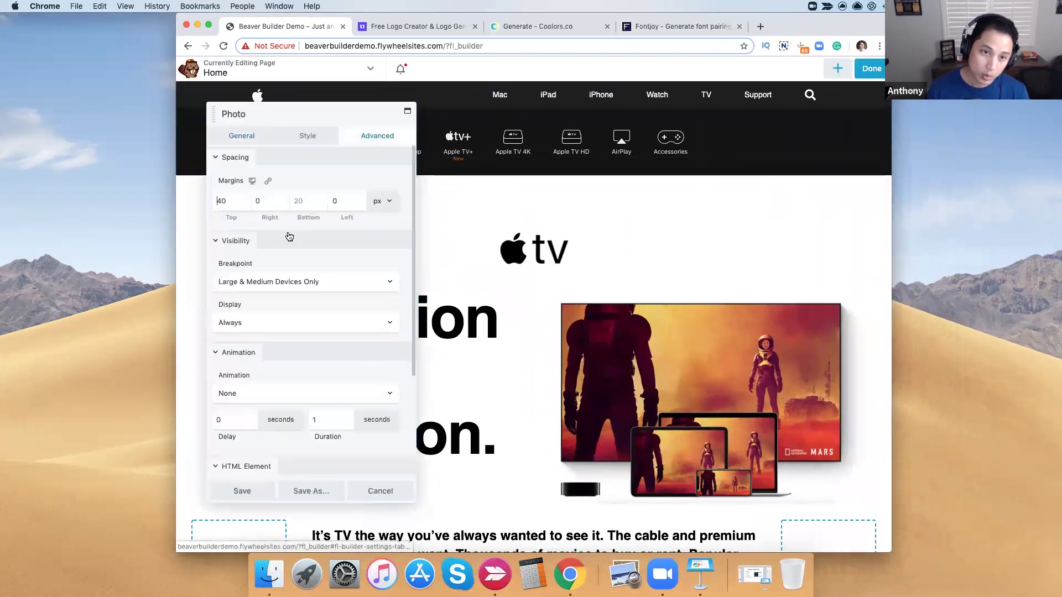
click(280, 281)
click(229, 260)
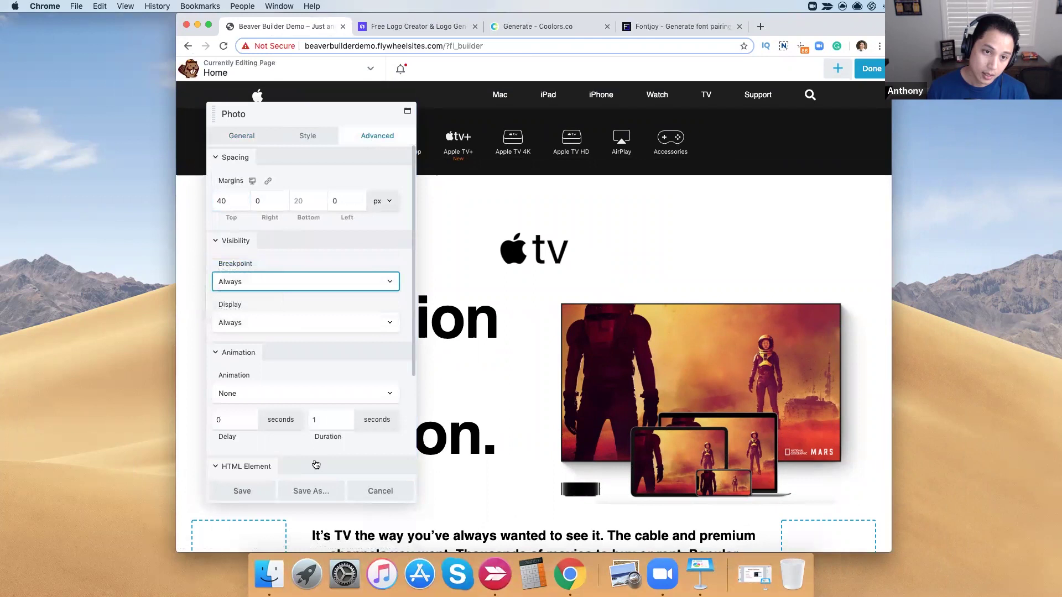
click(260, 490)
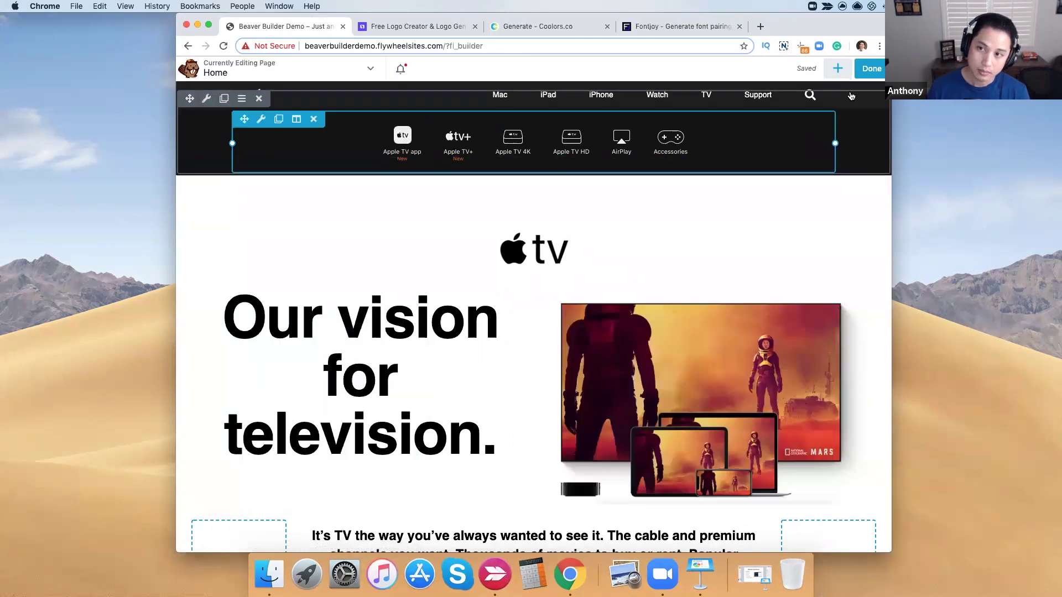
click(872, 69)
click(825, 69)
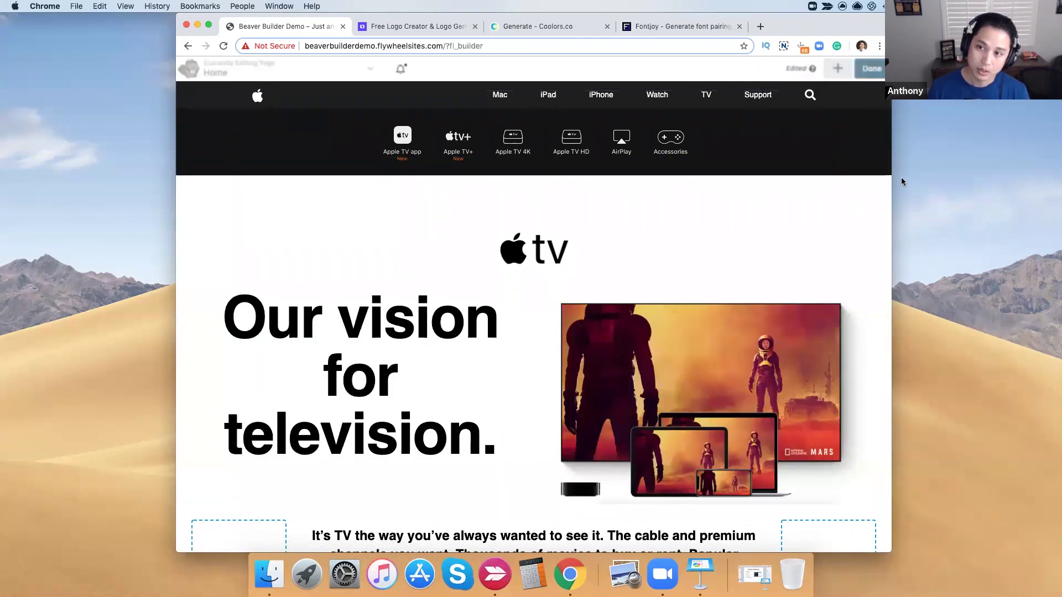
- Check the hero image and heading on the published page at phone width, and return the browser window to desktop width
drag(892, 185, 375, 199)
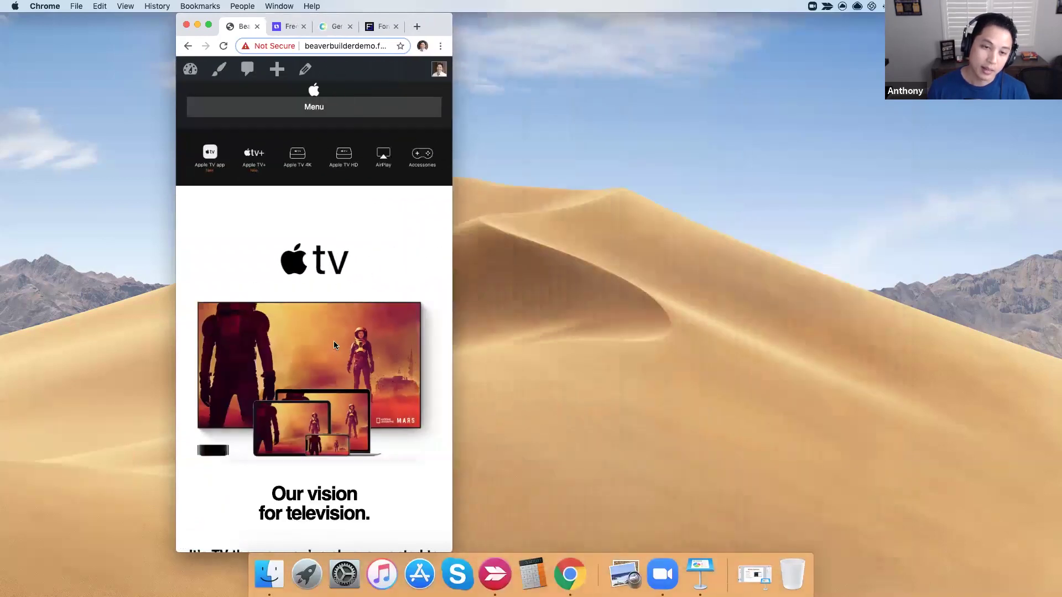
scroll(335, 338, down, 3)
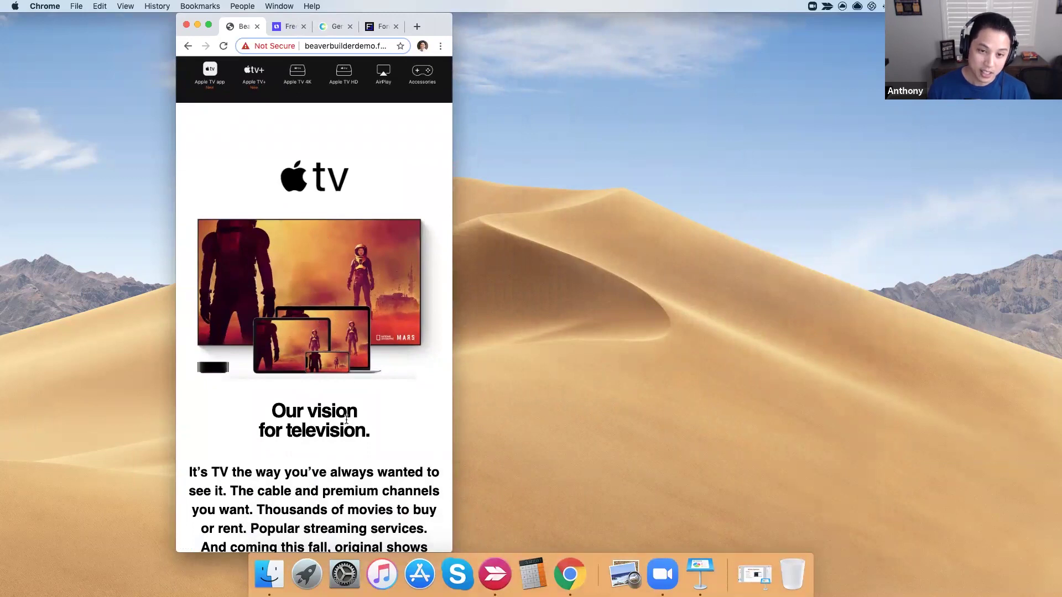
drag(453, 386, 1027, 412)
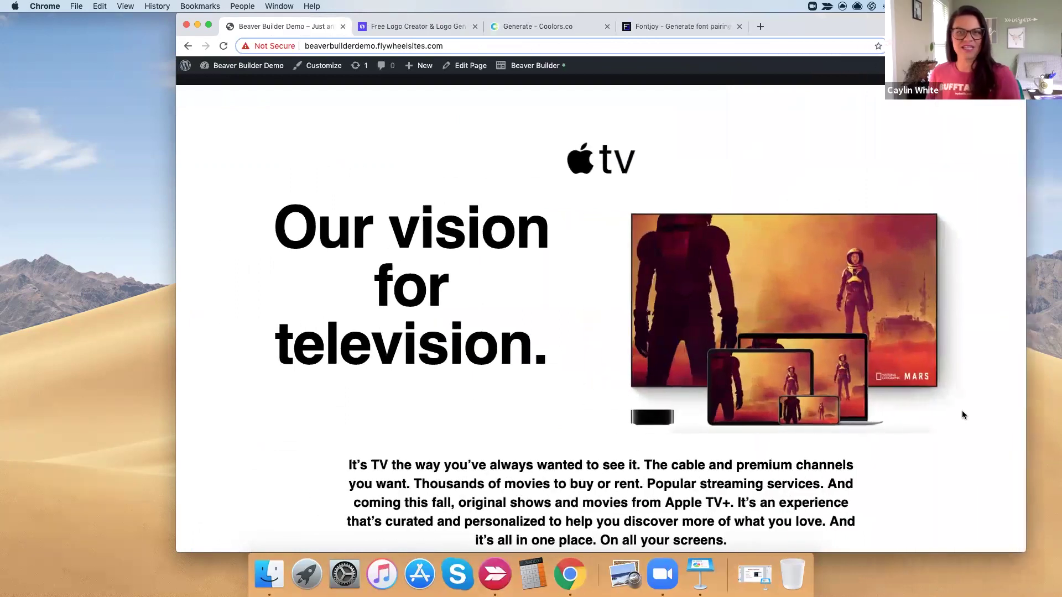
drag(823, 24, 792, 21)
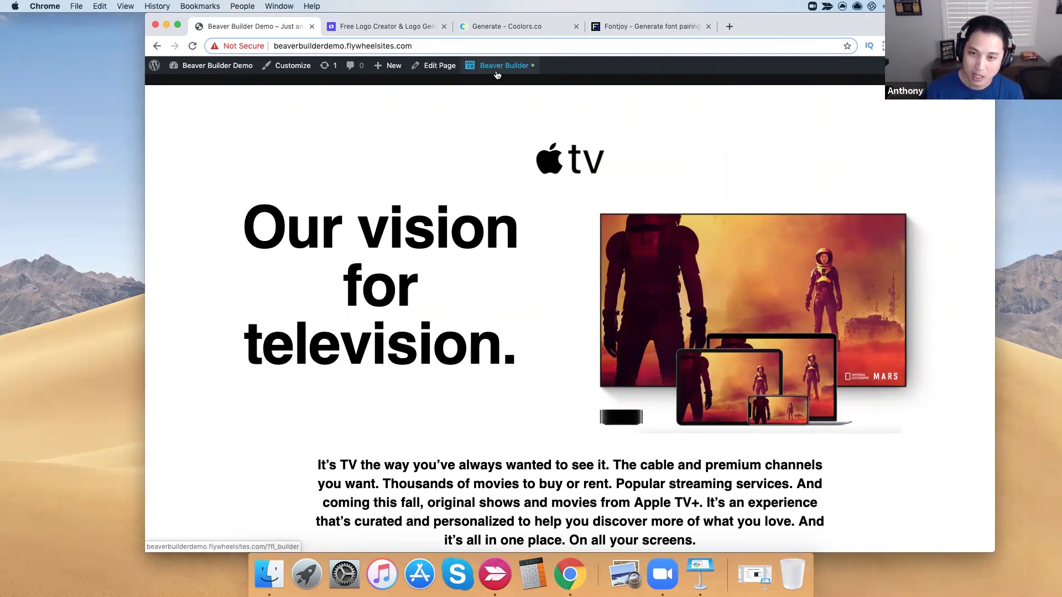
- Reopen the page in Beaver Builder, duplicate the hero photo module and delete the extra photo
click(496, 72)
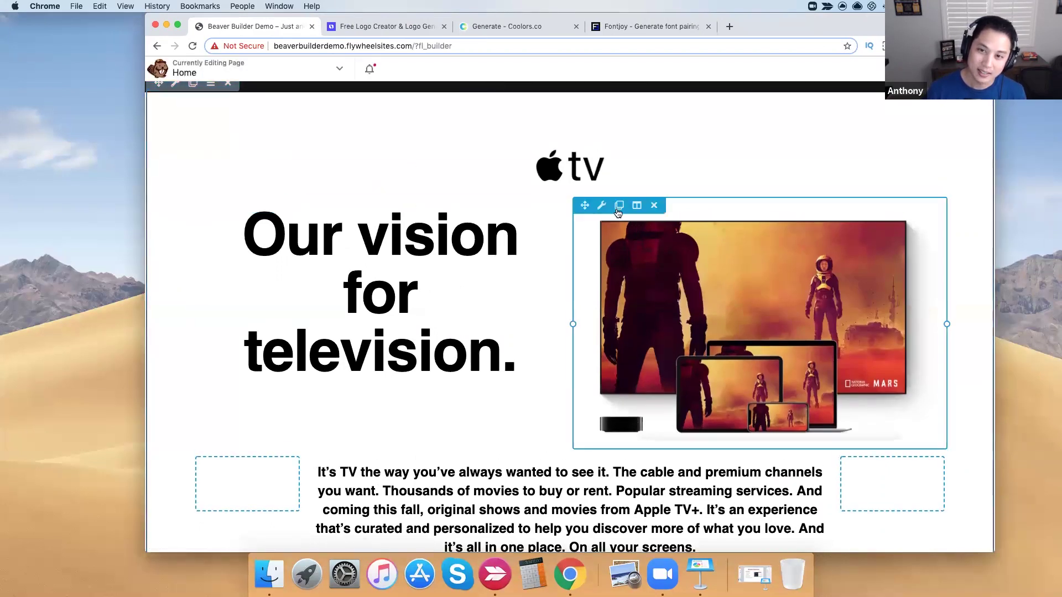
scroll(613, 300, down, 2)
scroll(613, 300, up, 3)
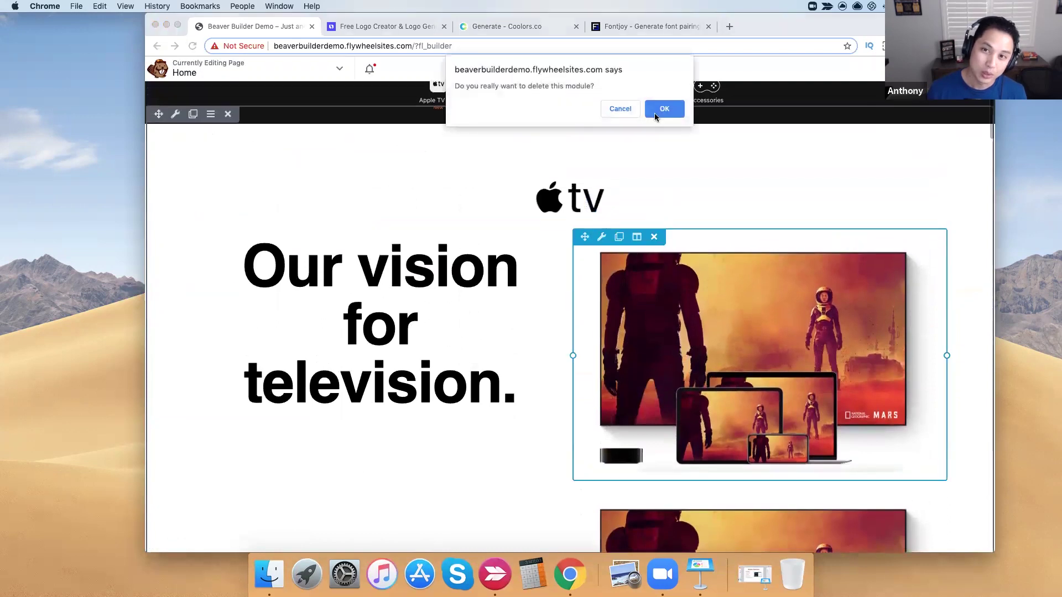
click(664, 110)
- Duplicate the whole hero row, and discard the unpublished page changes to leave the editor
scroll(271, 260, down, 3)
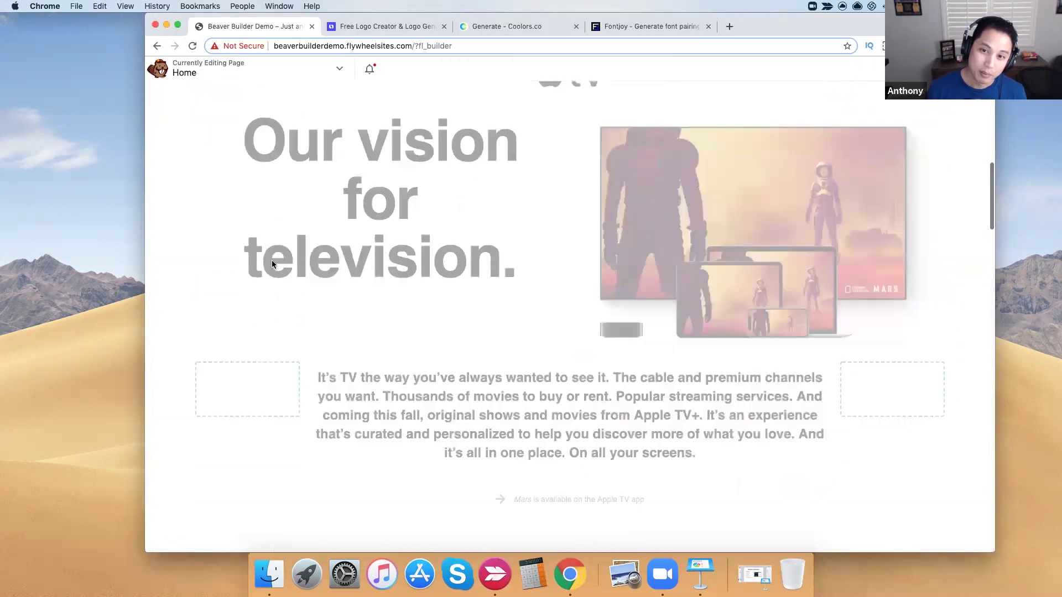
scroll(287, 258, up, 2)
scroll(513, 214, down, 5)
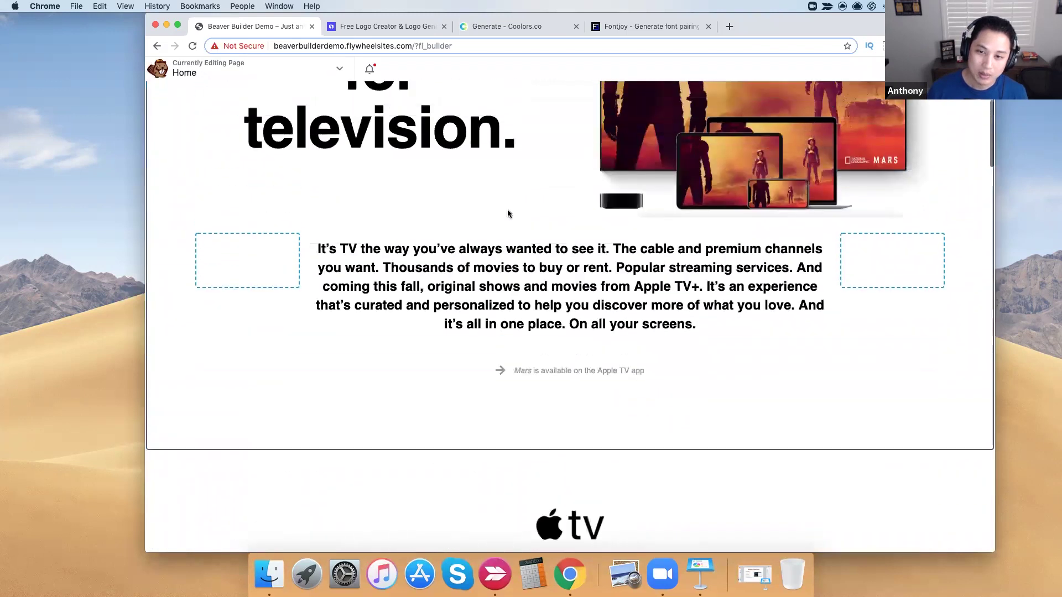
scroll(621, 227, up, 1)
scroll(621, 227, up, 5)
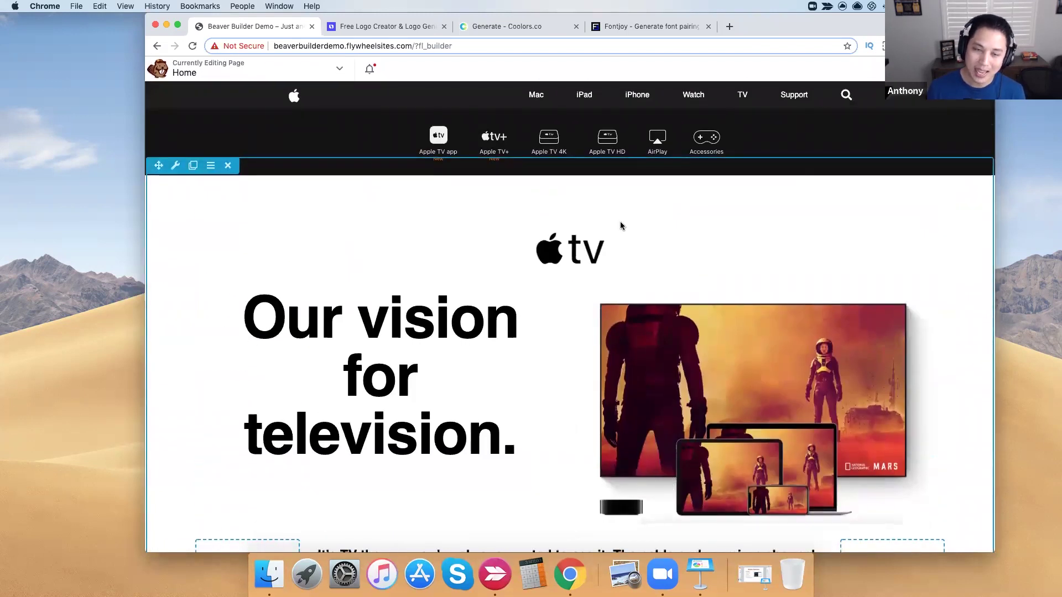
mouse_move(622, 227)
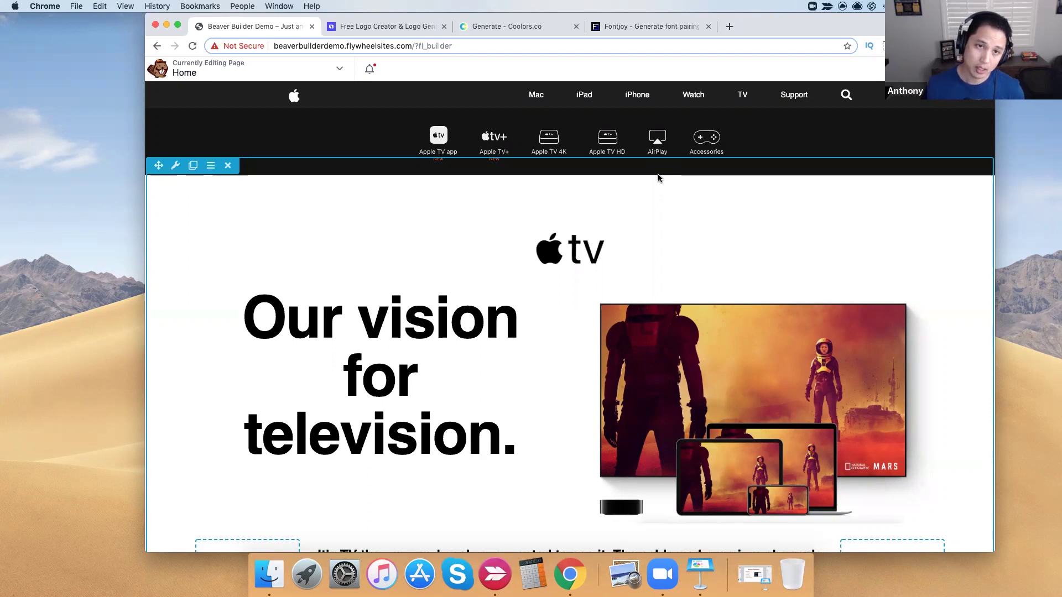
click(971, 68)
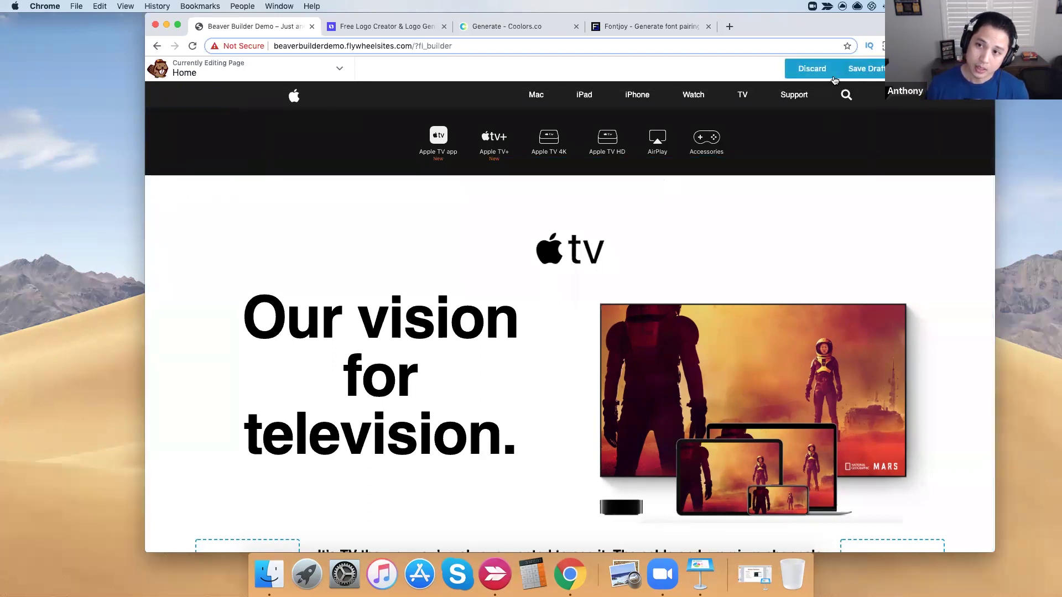
click(821, 73)
click(671, 121)
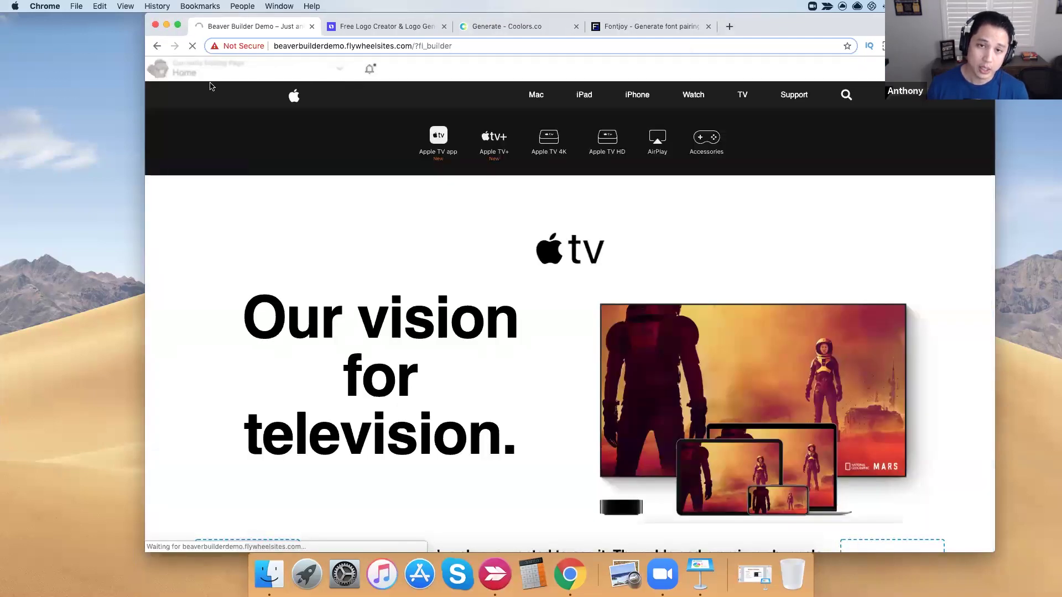
- Go to the WordPress dashboard's add-plugin page and search the plugin directory for "beaver builder lite"
mouse_move(205, 67)
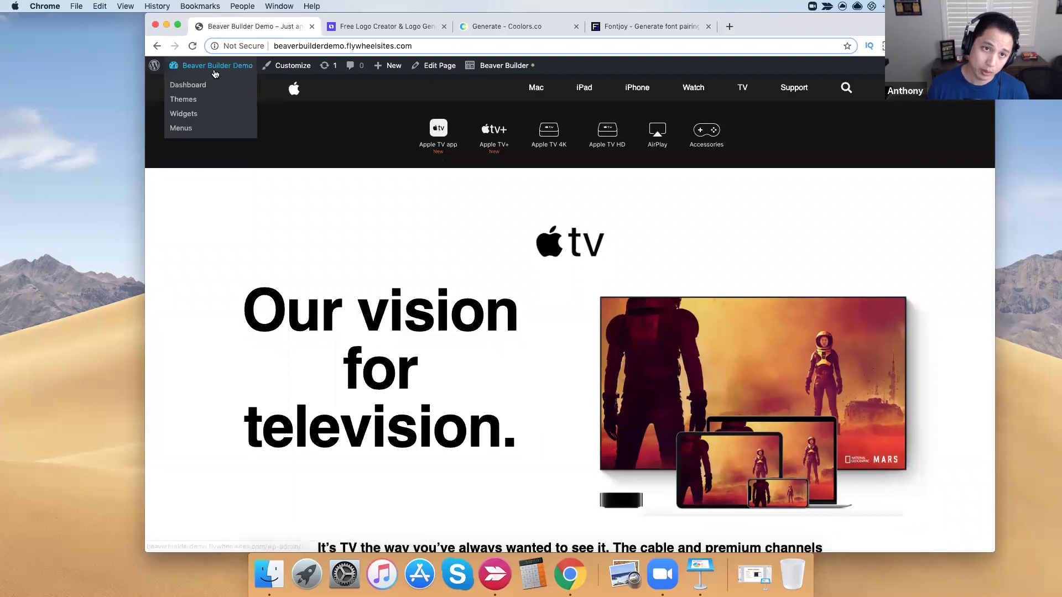
click(205, 87)
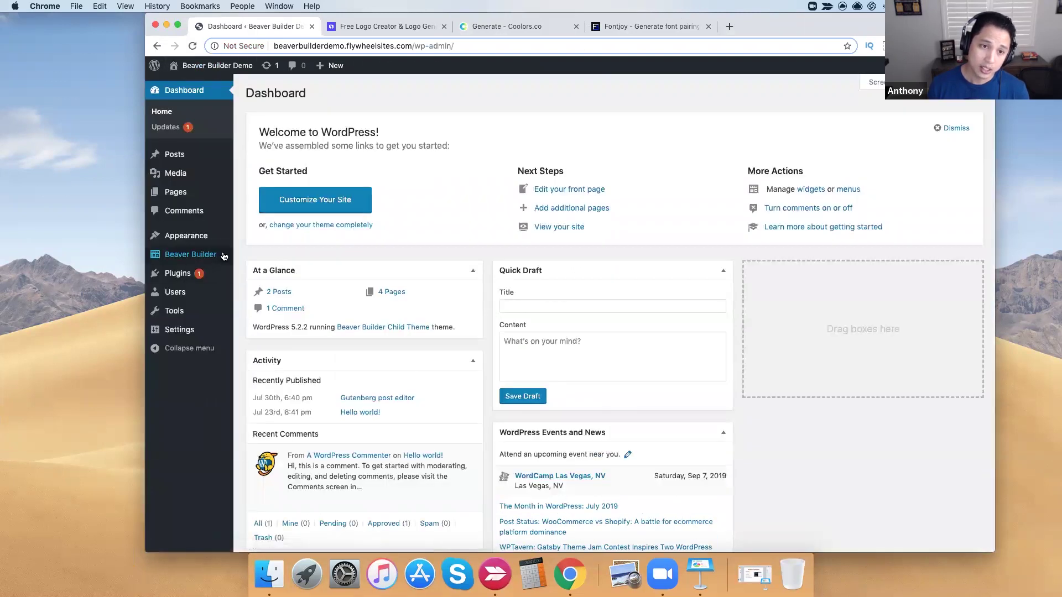
click(187, 275)
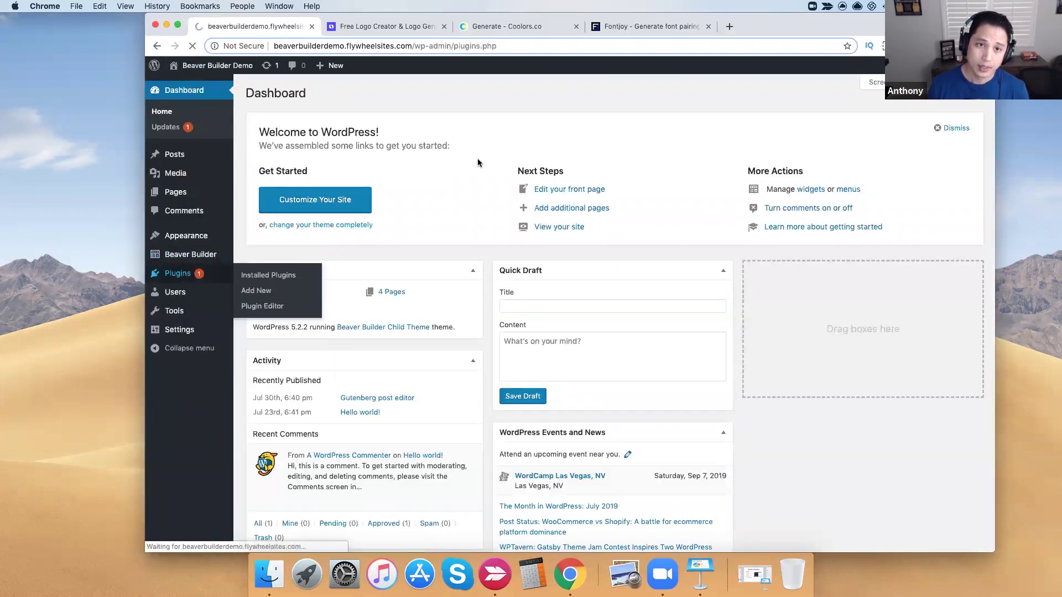
click(313, 94)
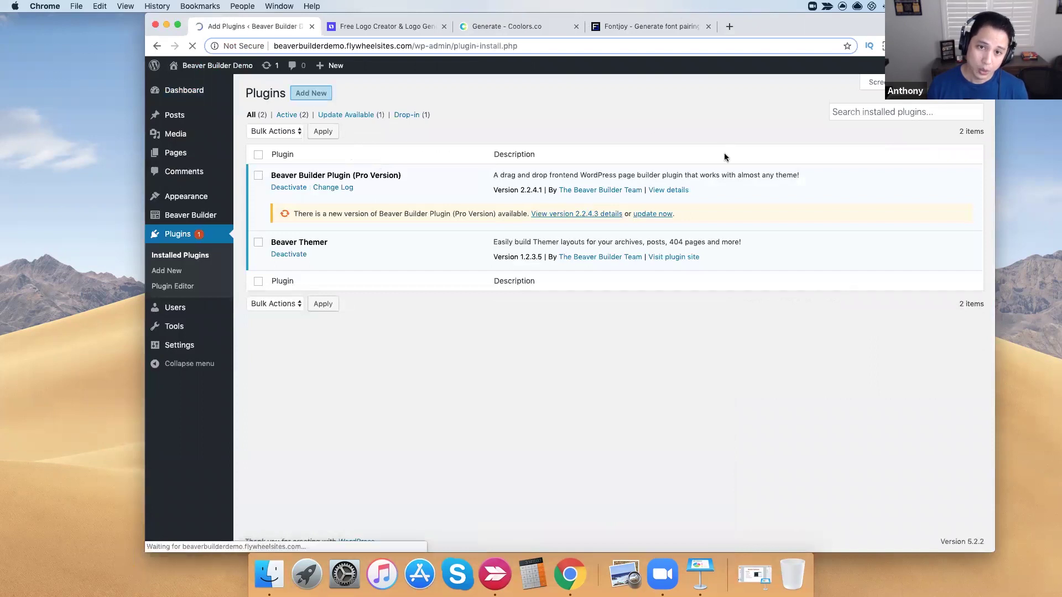
click(874, 124)
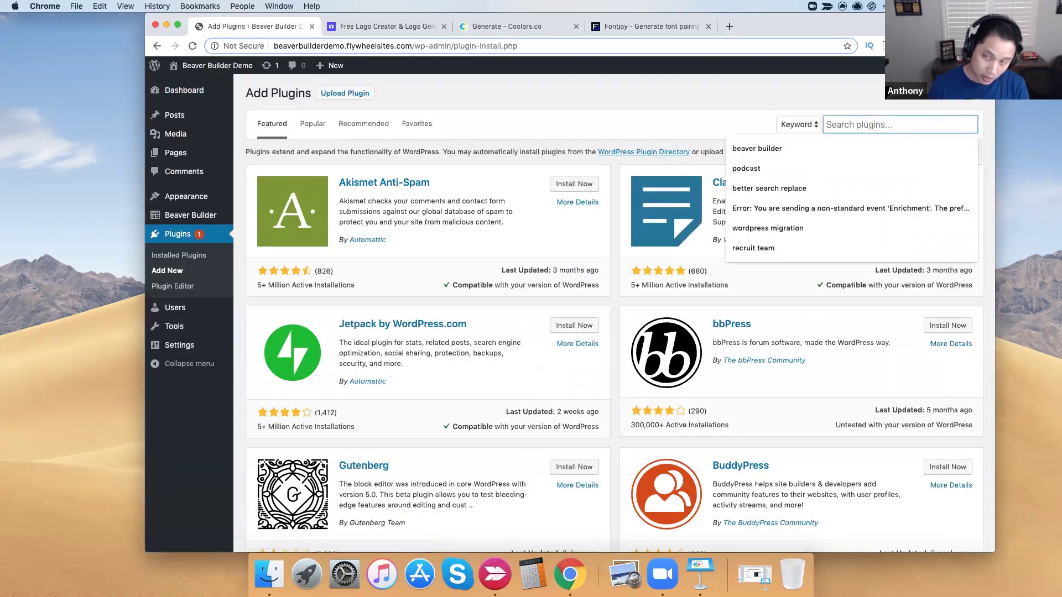
text(beaver builder lit)
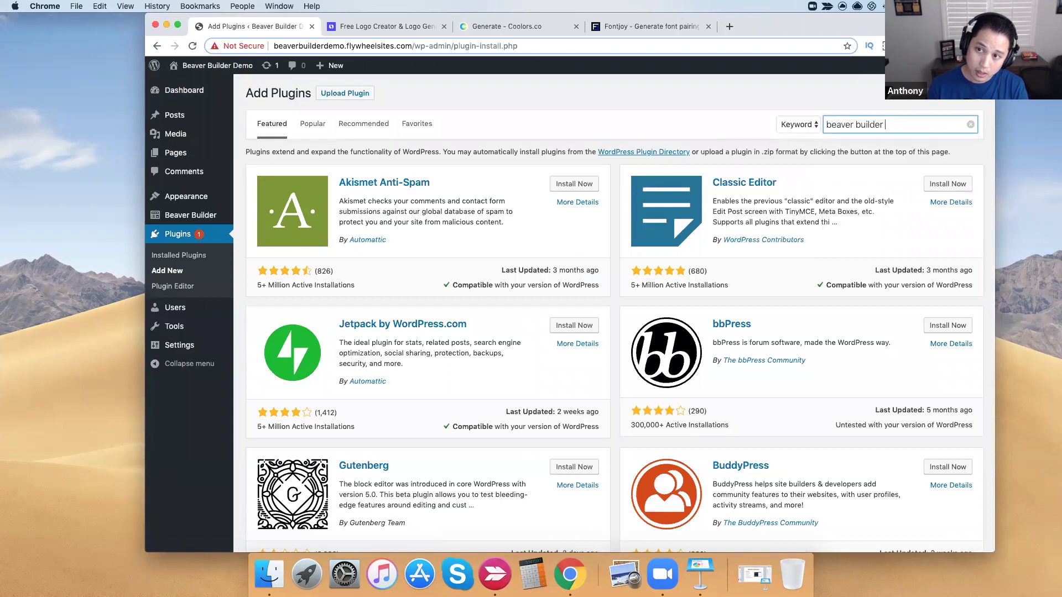
text(e)
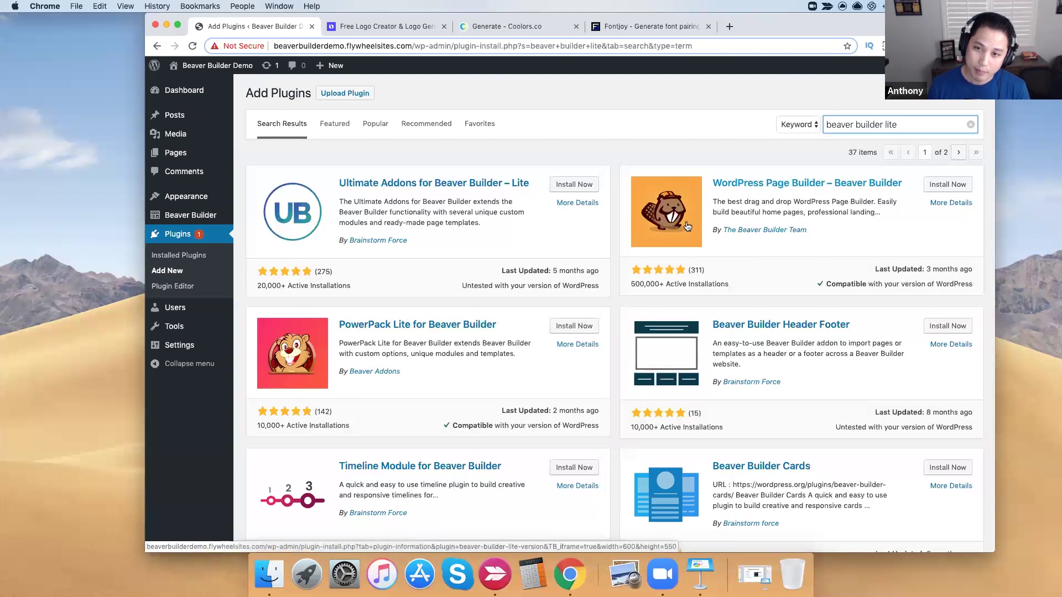
- Look through the details and installation information of the WordPress Page Builder – Beaver Builder plugin, and close them
click(939, 203)
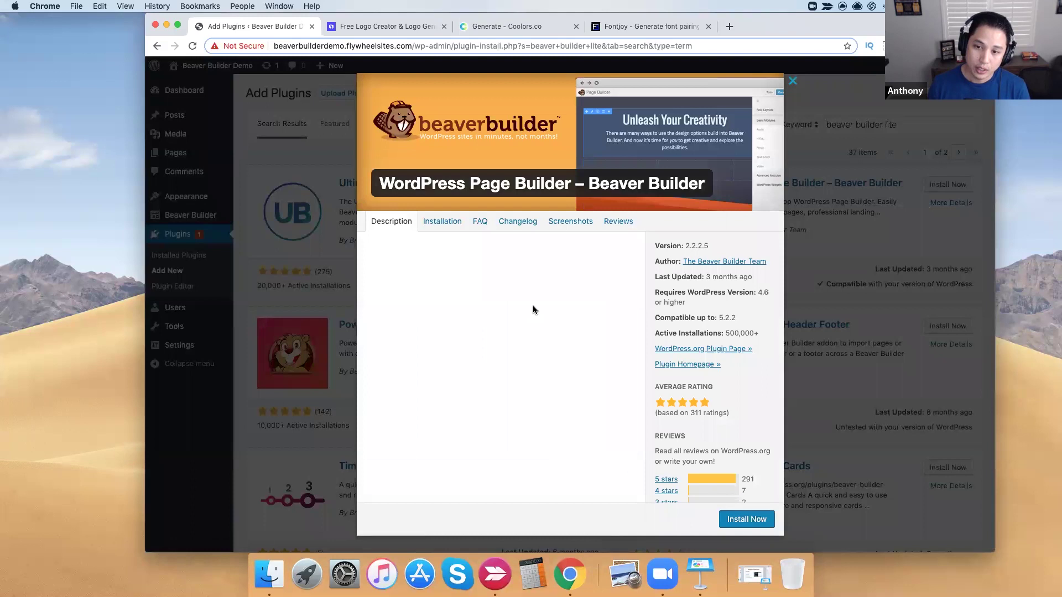
scroll(612, 332, down, 1)
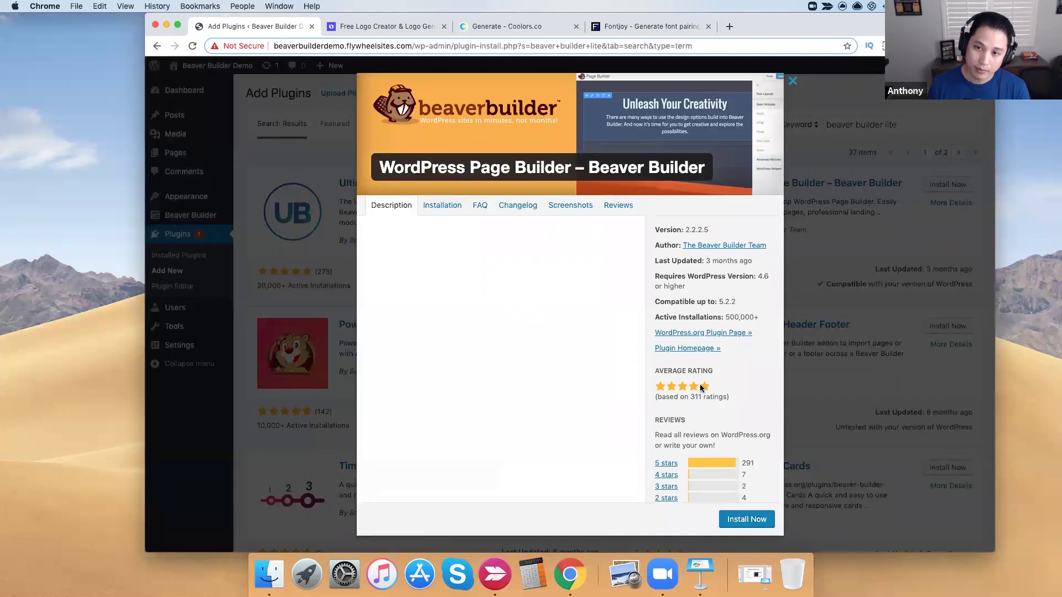
scroll(685, 391, down, 3)
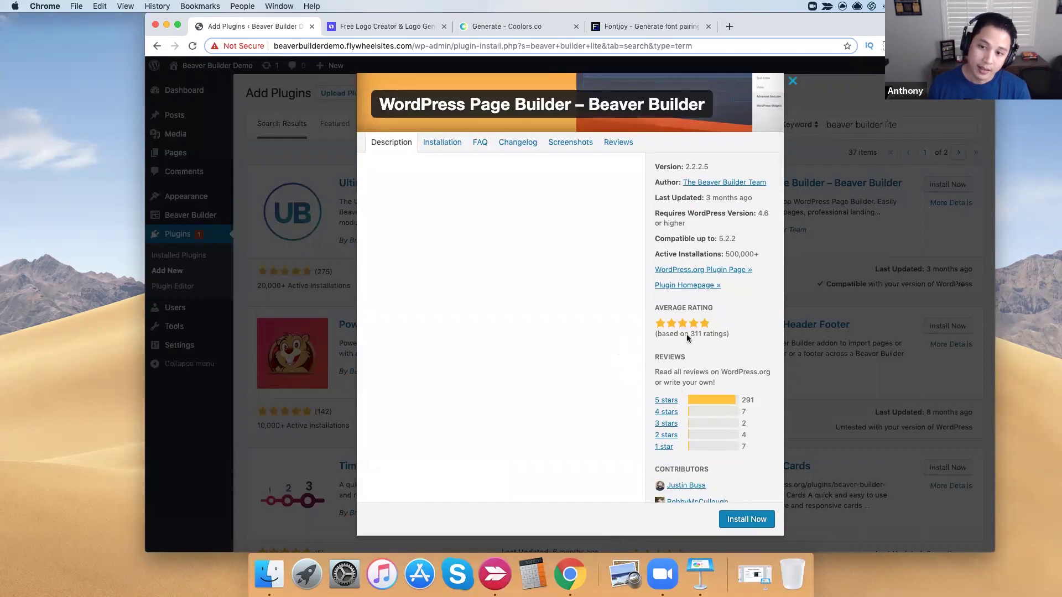
scroll(687, 374, down, 3)
scroll(664, 382, up, 6)
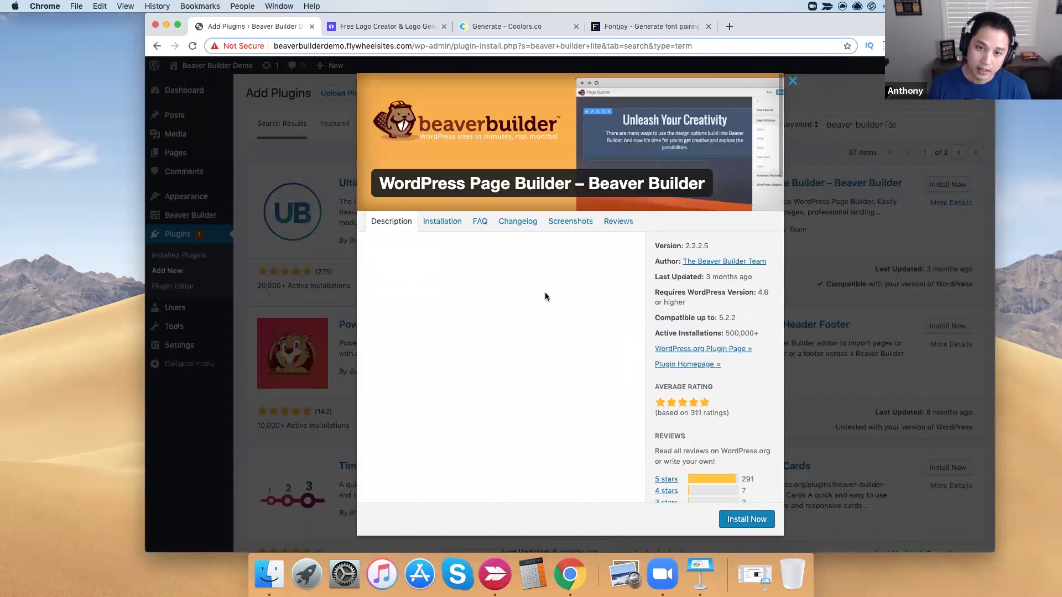
click(427, 227)
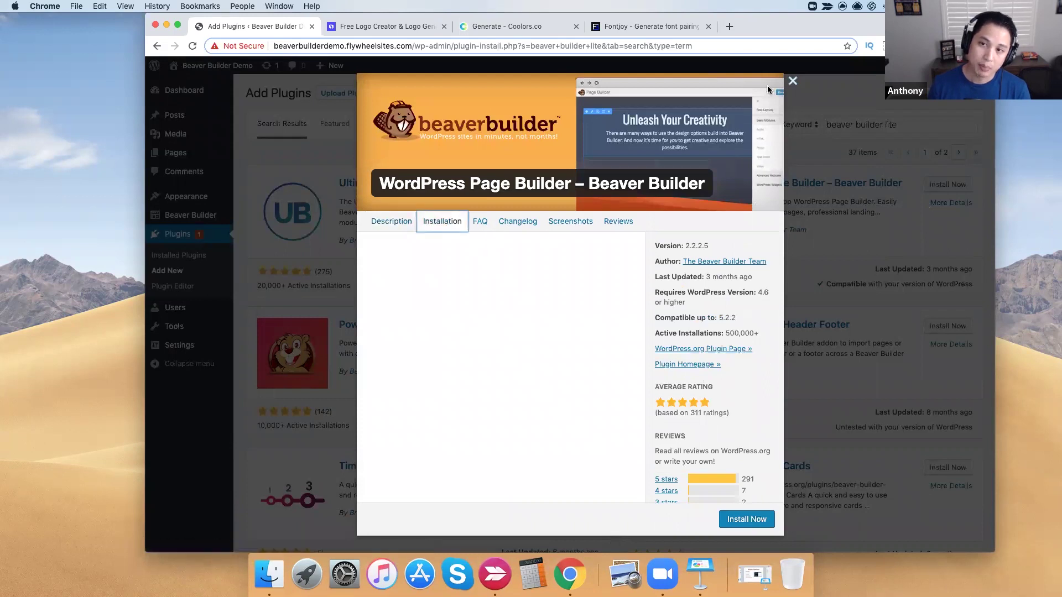
click(793, 82)
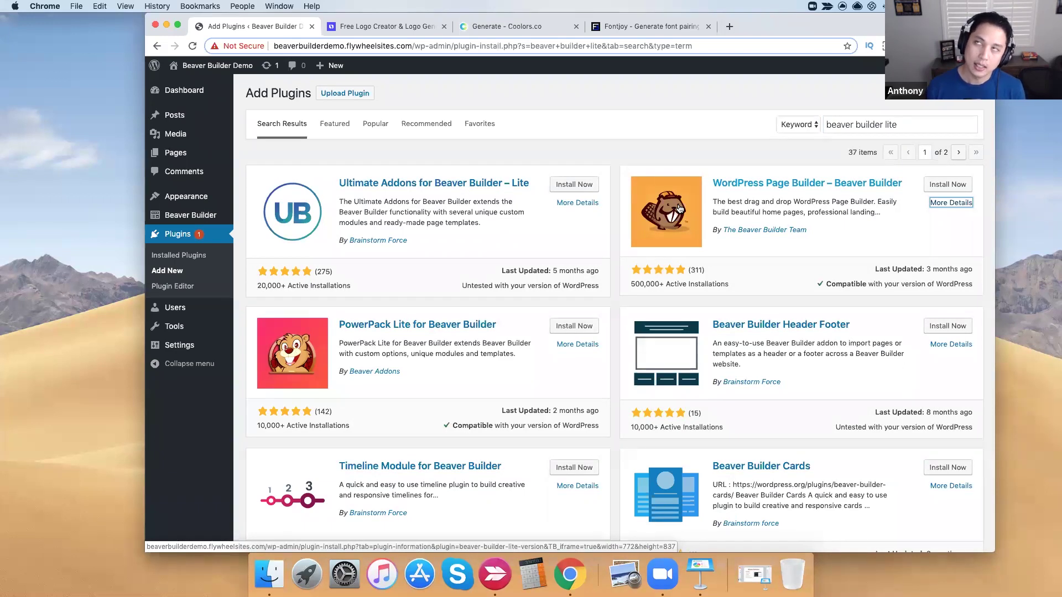
- Return to the WordPress dashboard and open the list of installed themes
click(185, 92)
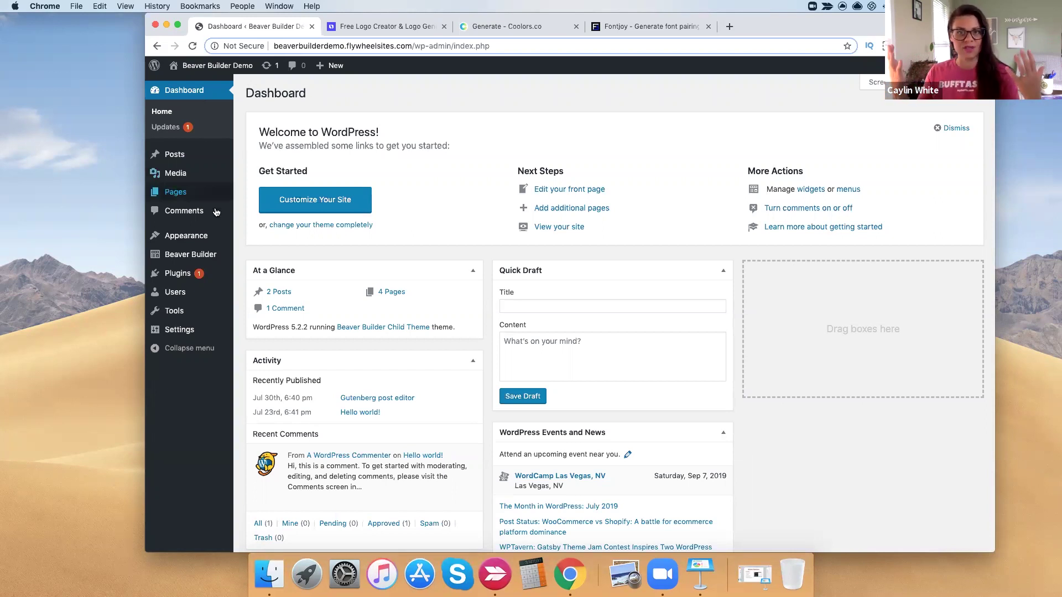
mouse_move(210, 239)
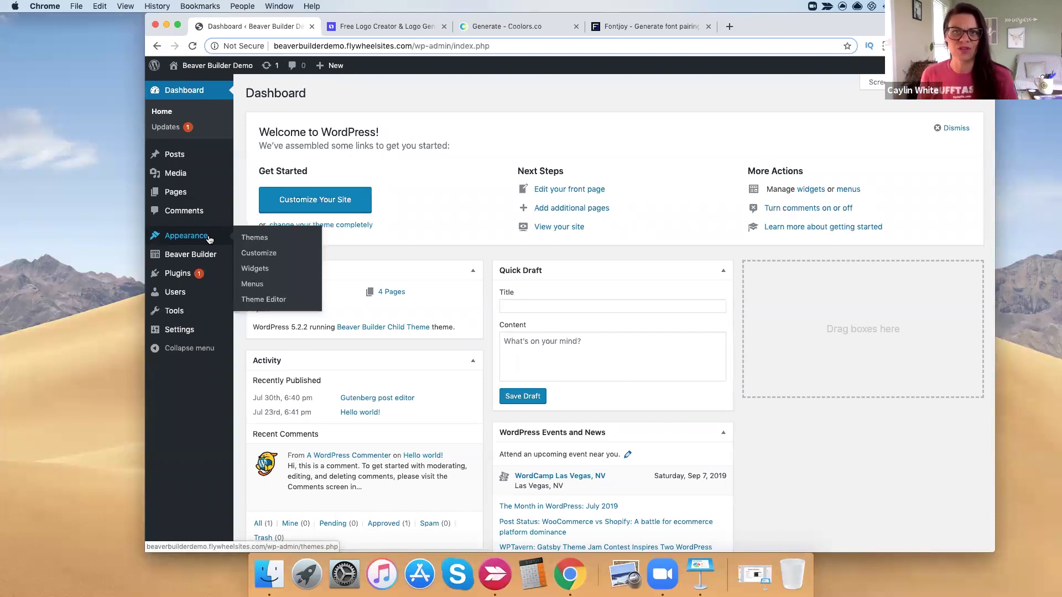
click(256, 238)
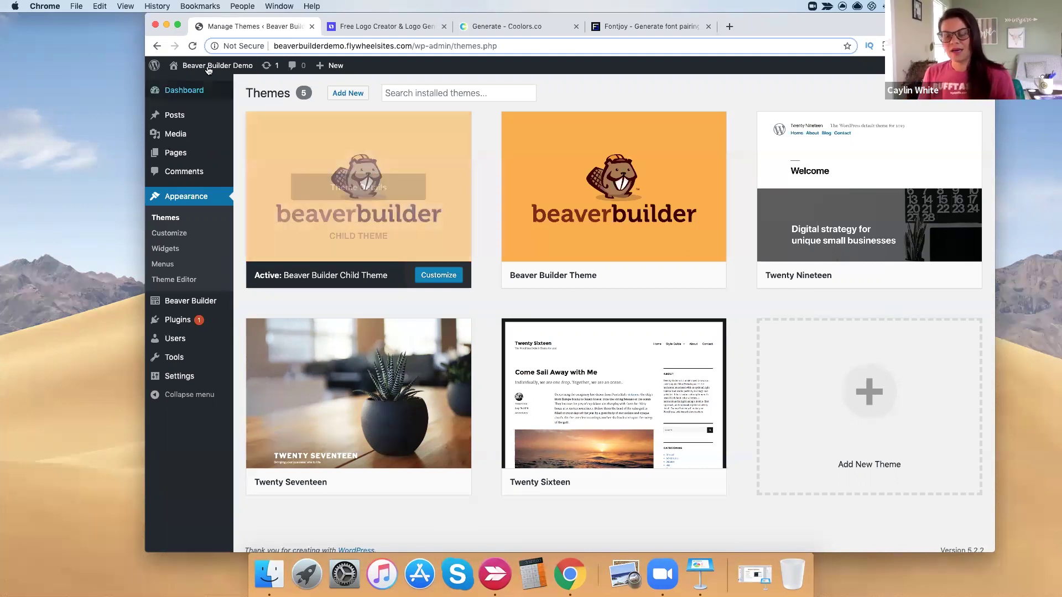
mouse_move(674, 287)
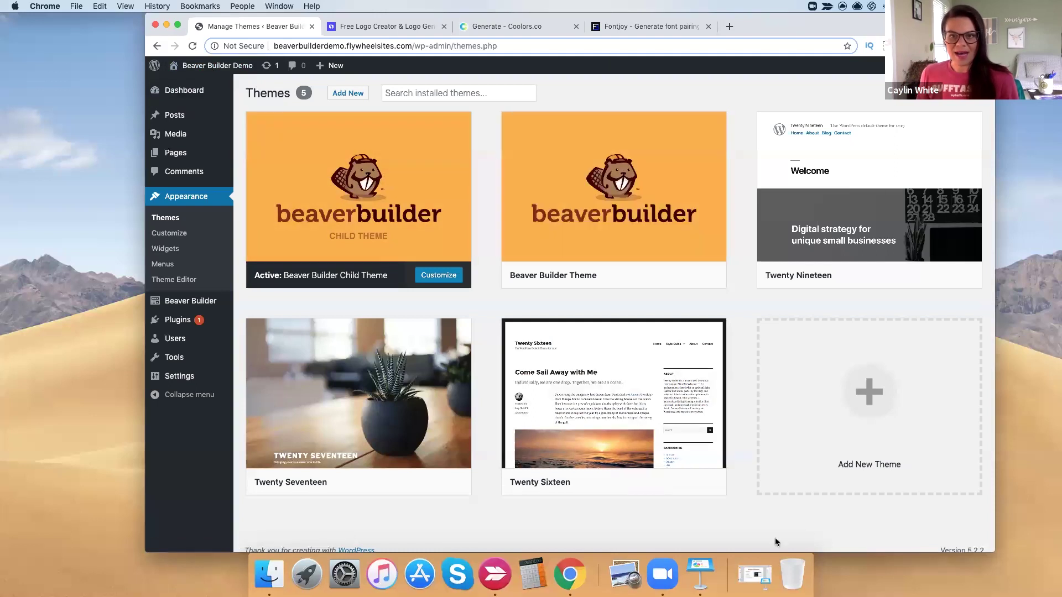
- Switch to the Beaver Builder webinar presentation in Keynote, select the Q&A slide and start the slideshow from it
click(755, 574)
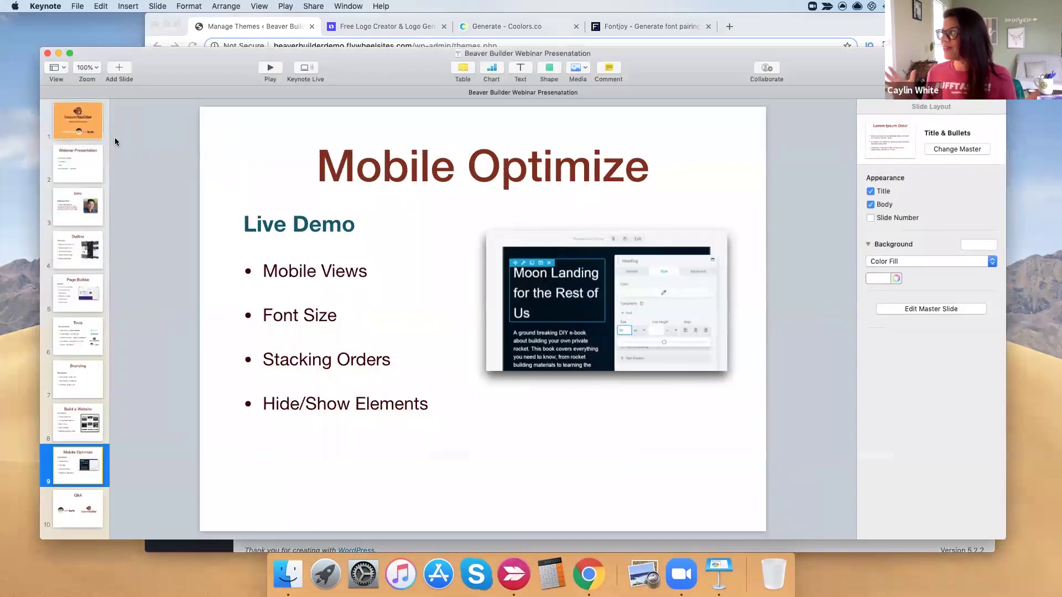
drag(194, 64, 356, 59)
click(227, 502)
click(432, 63)
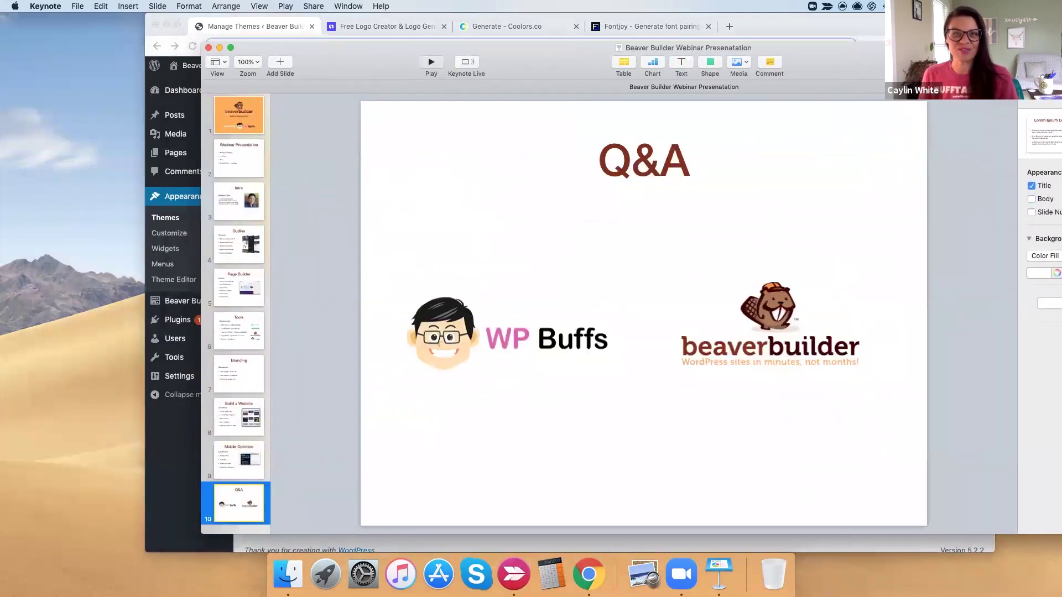